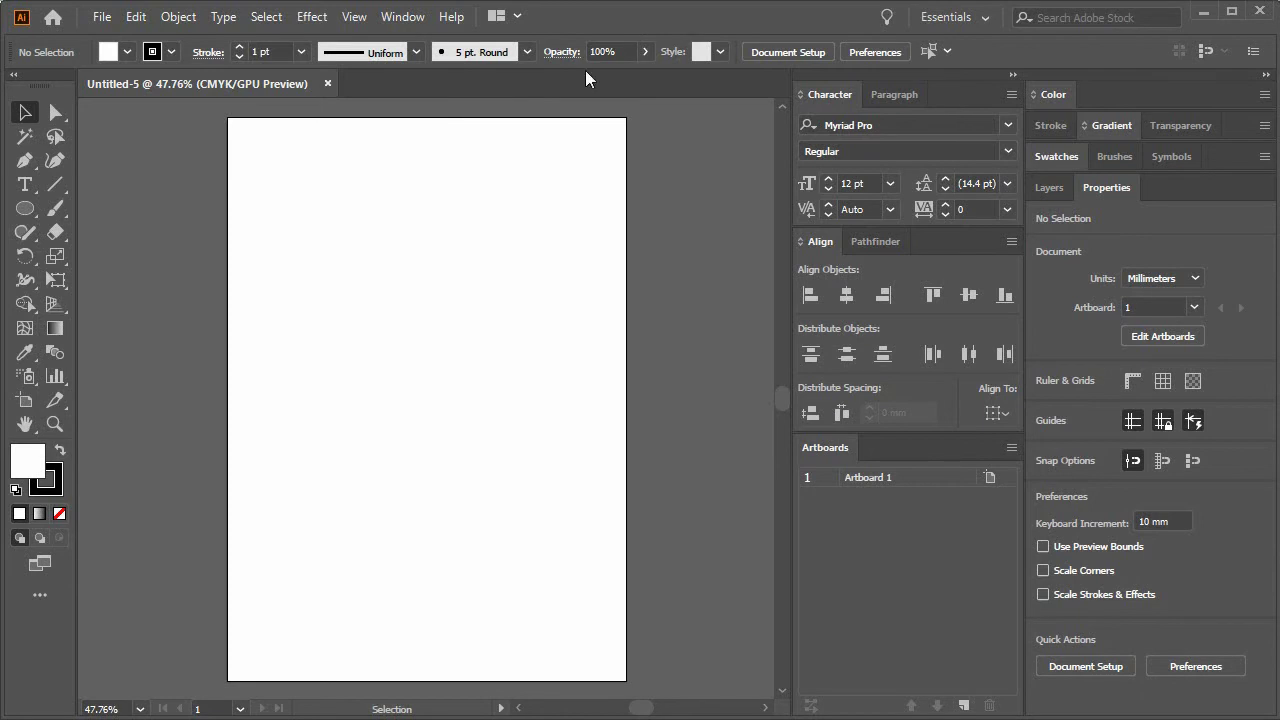
Browse the panel list, then toggle the toolbar to one column and back to two columns.
left_click(403, 17)
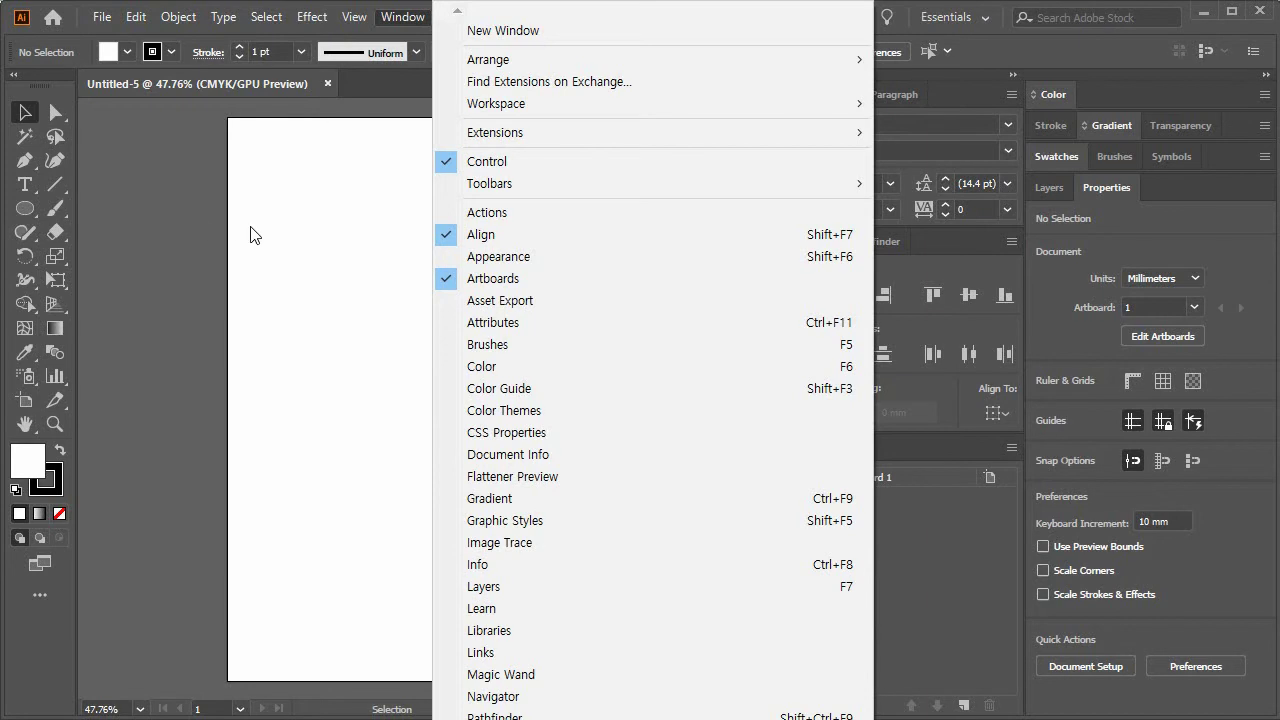
left_click(174, 203)
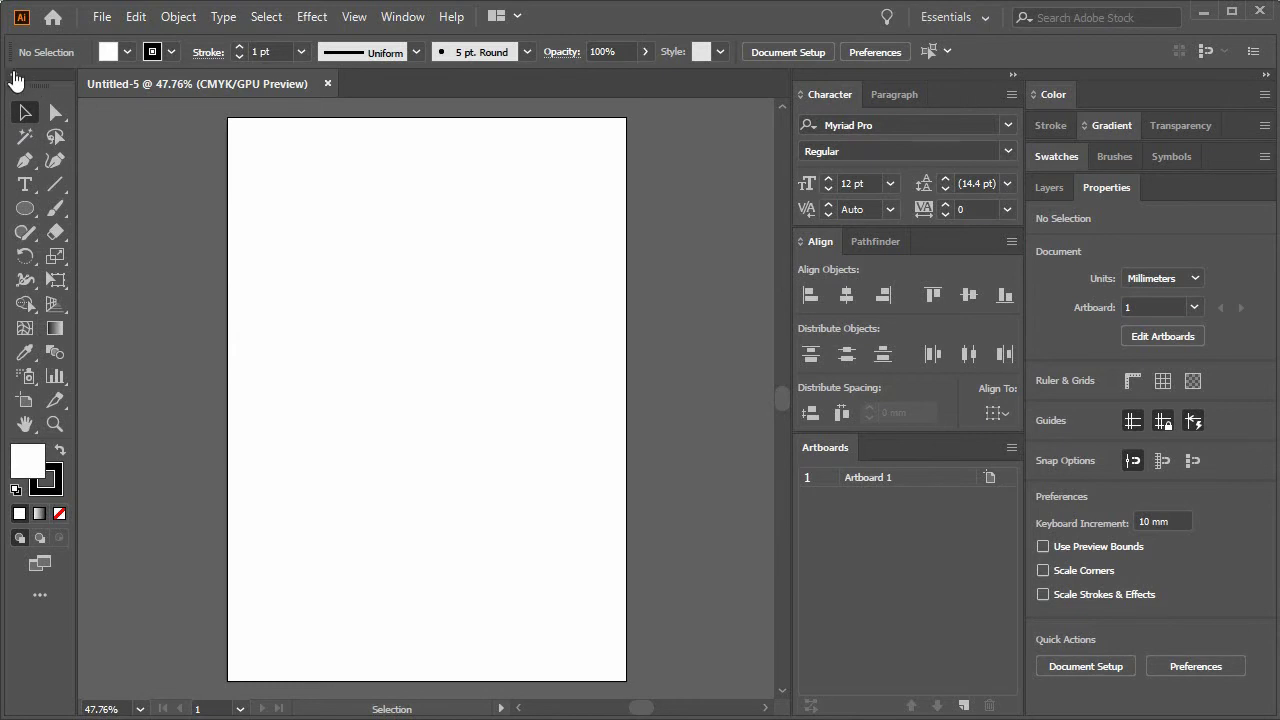
left_click(13, 76)
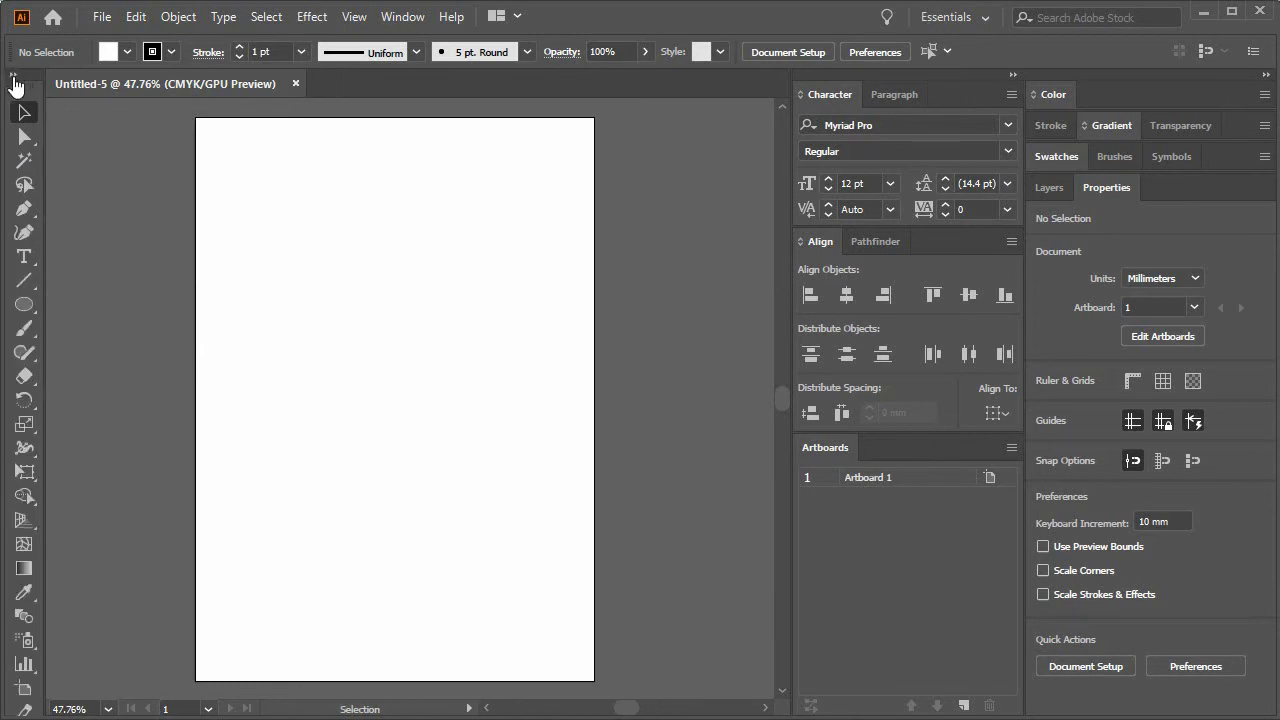
left_click(13, 77)
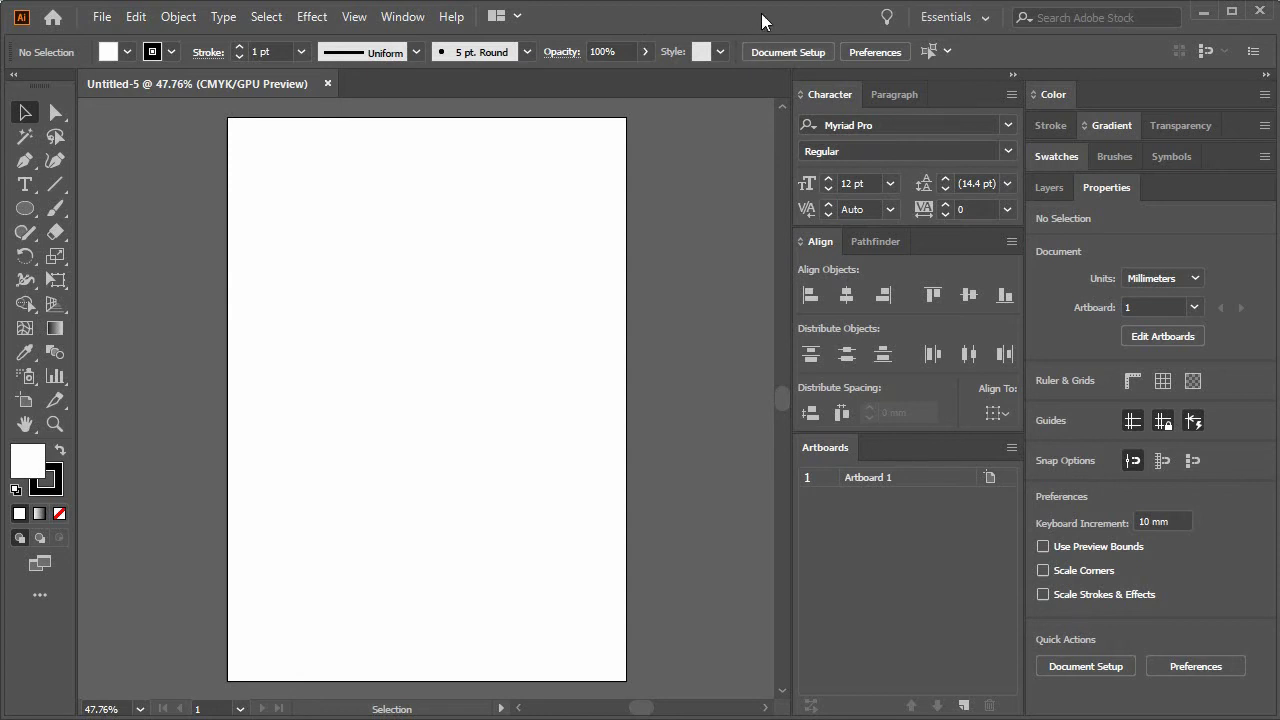
Recheck the panel list, then open the workspace list with Essentials shown as current.
left_click(398, 20)
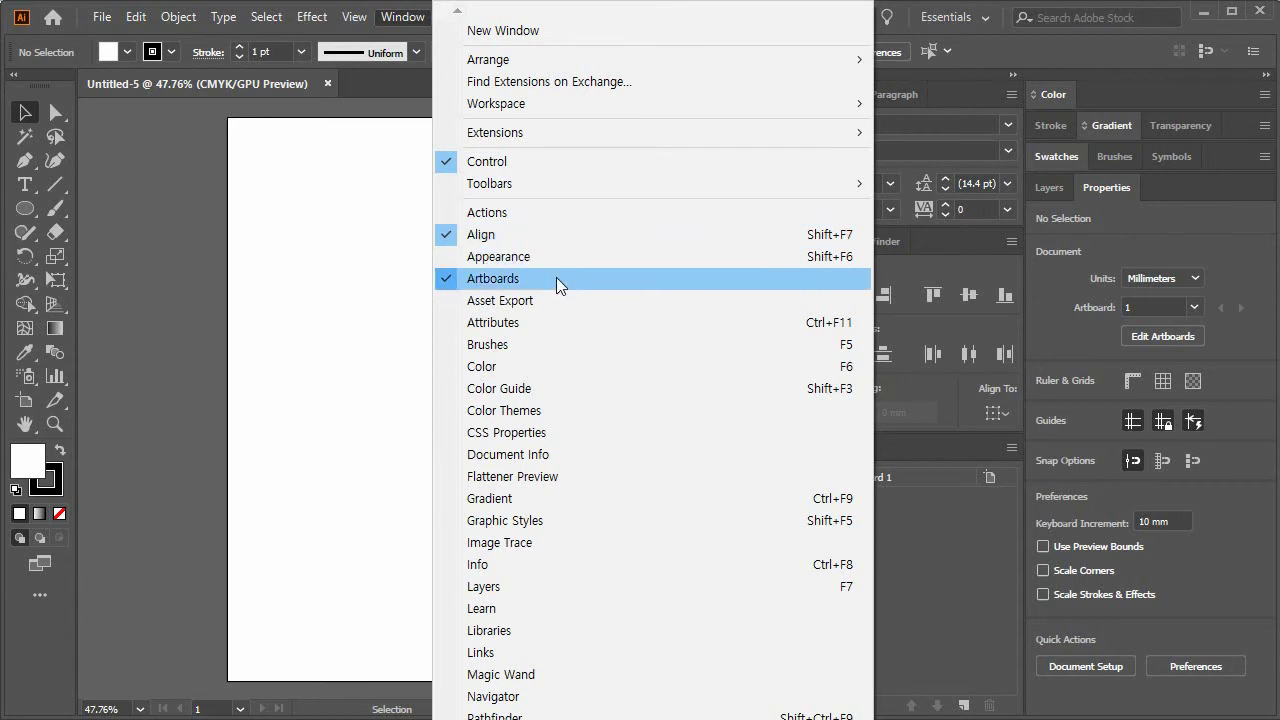
left_click(252, 388)
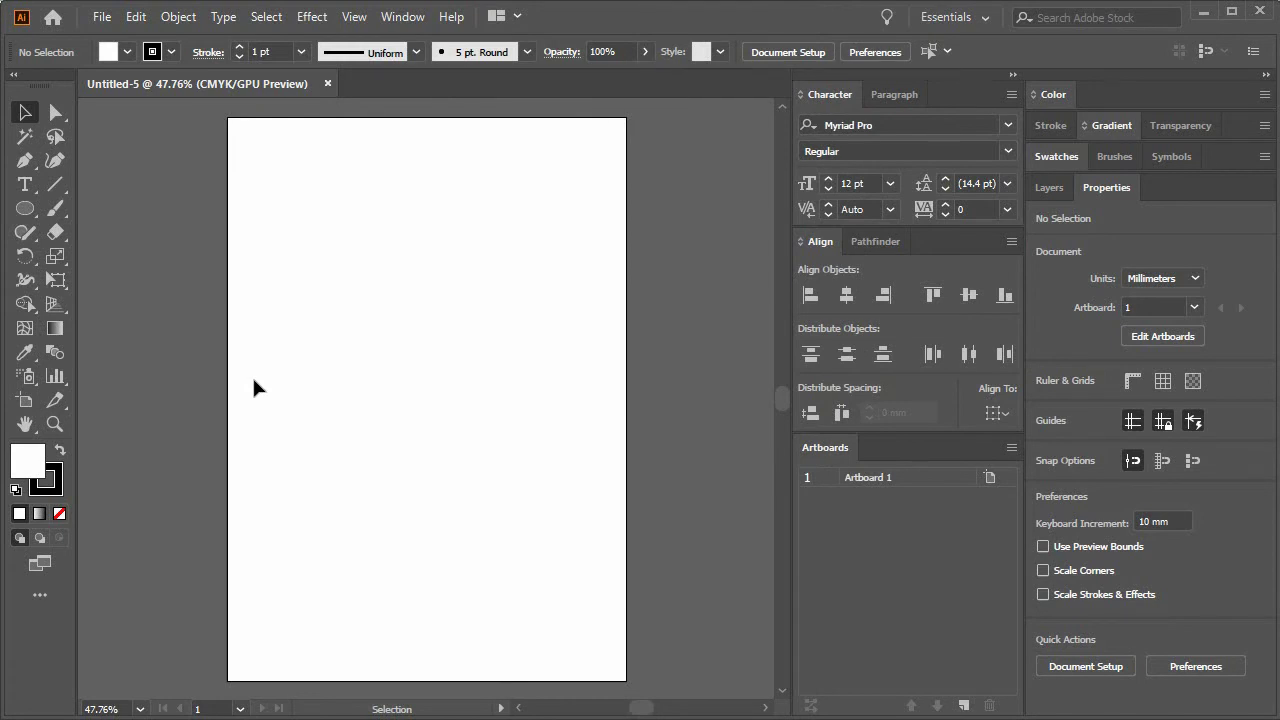
left_click(405, 16)
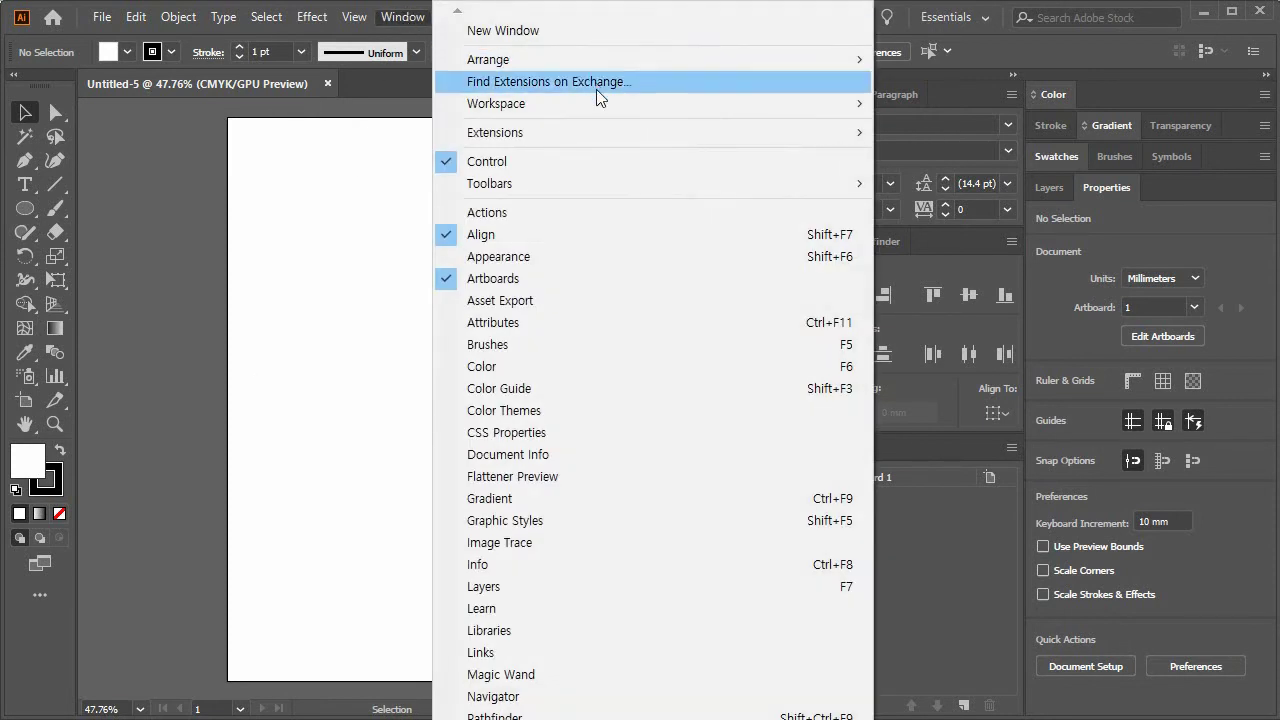
mouse_move(496, 103)
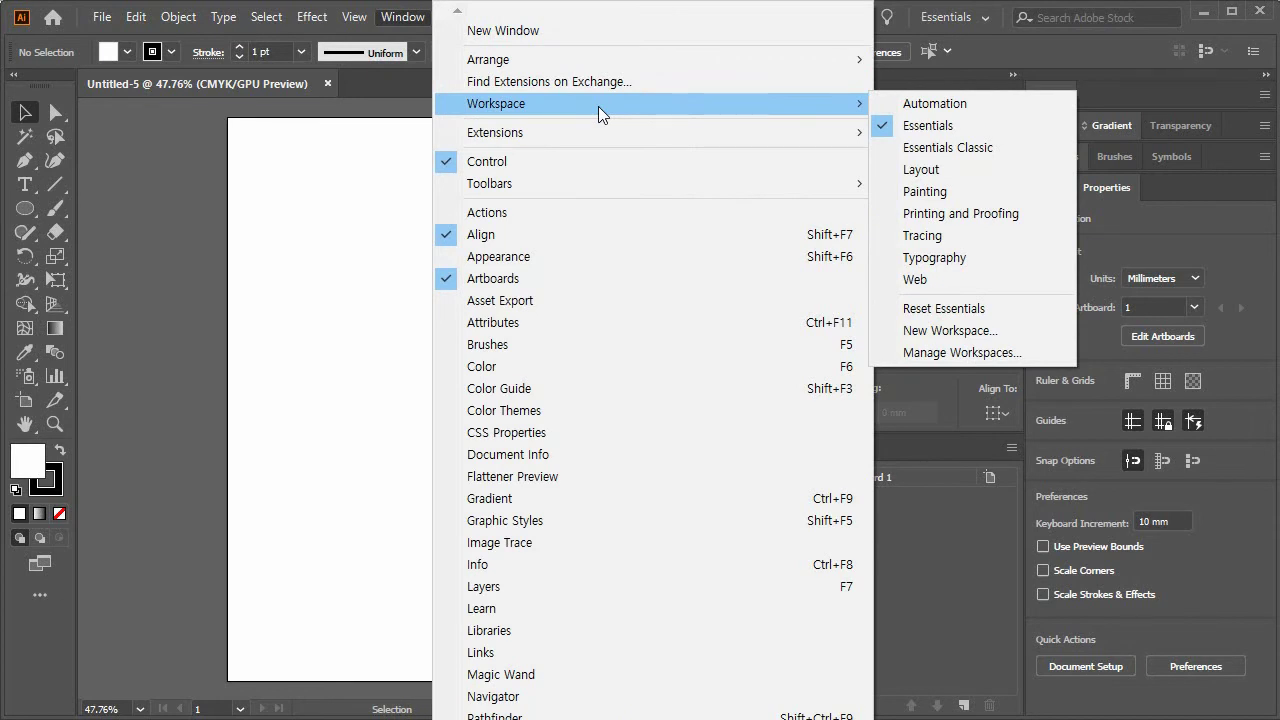
left_click(329, 258)
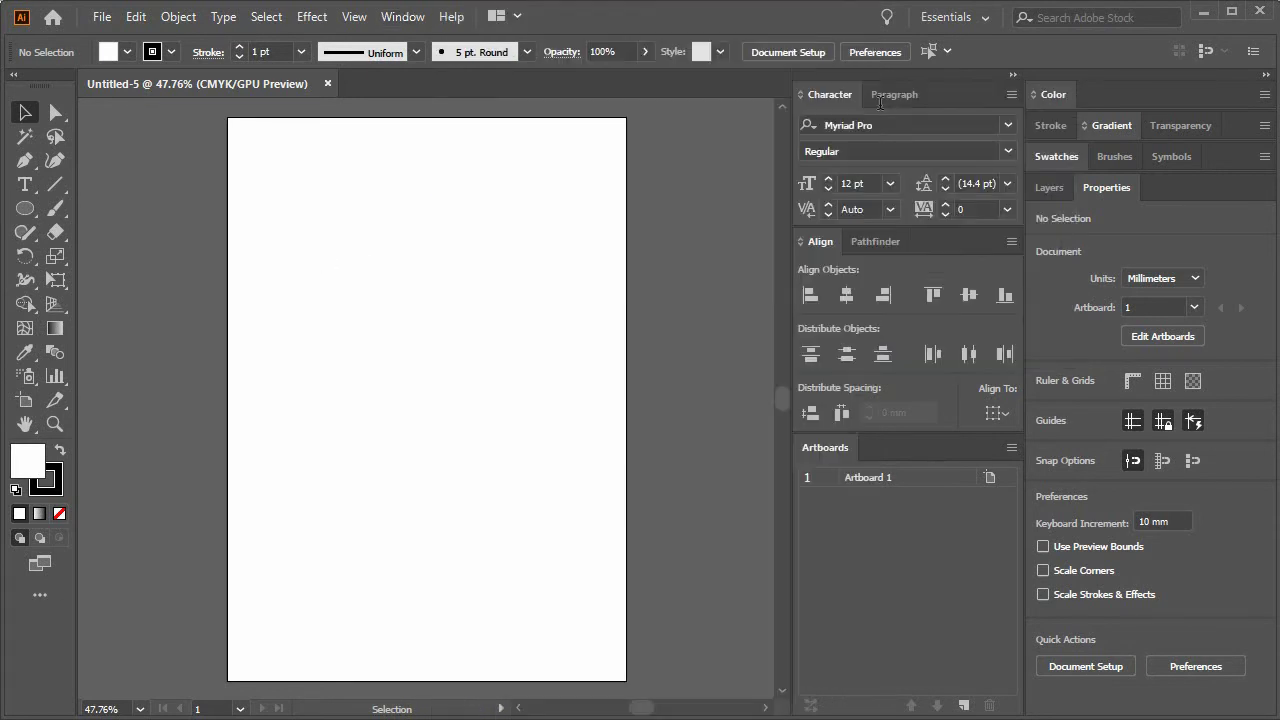
left_click(962, 24)
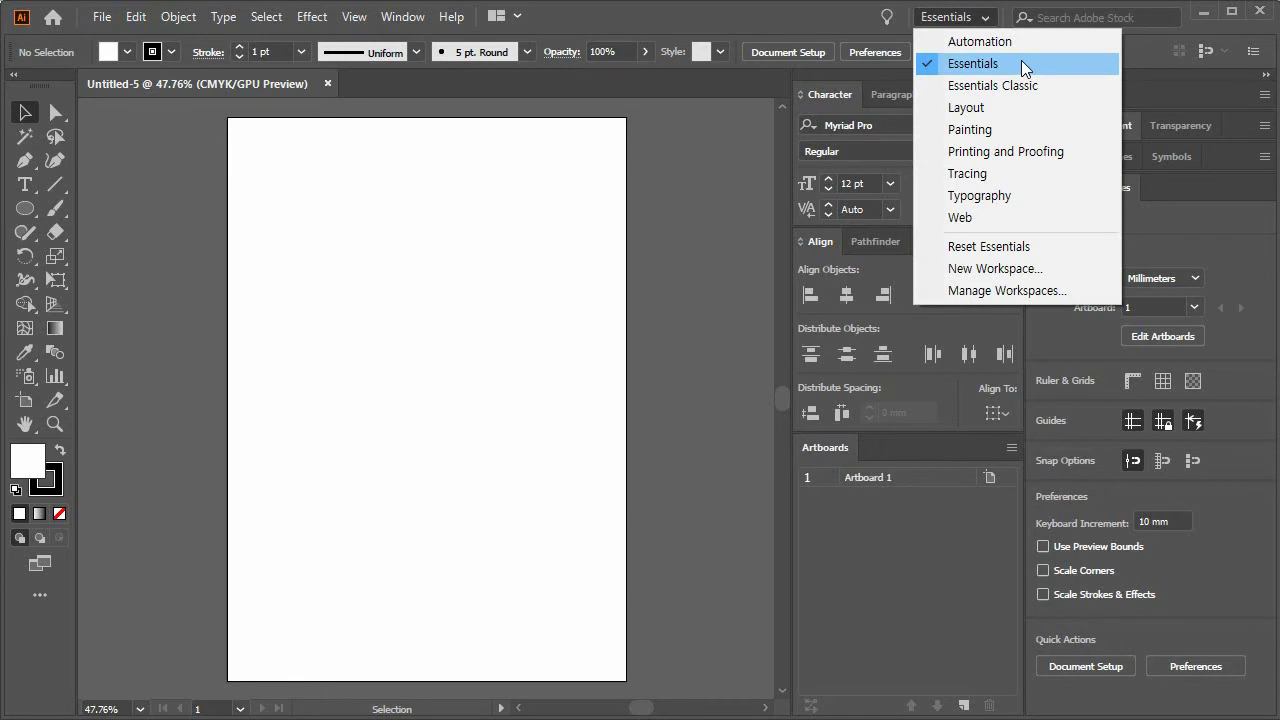
left_click(761, 246)
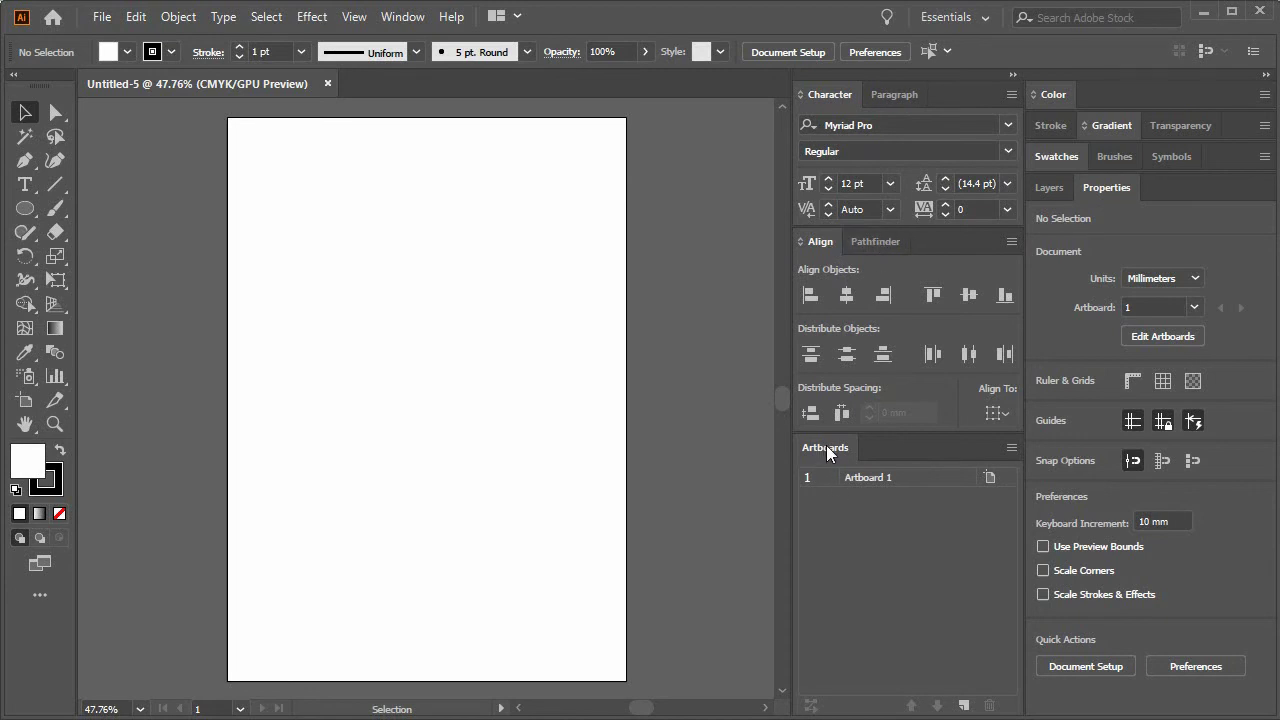
left_click(940, 20)
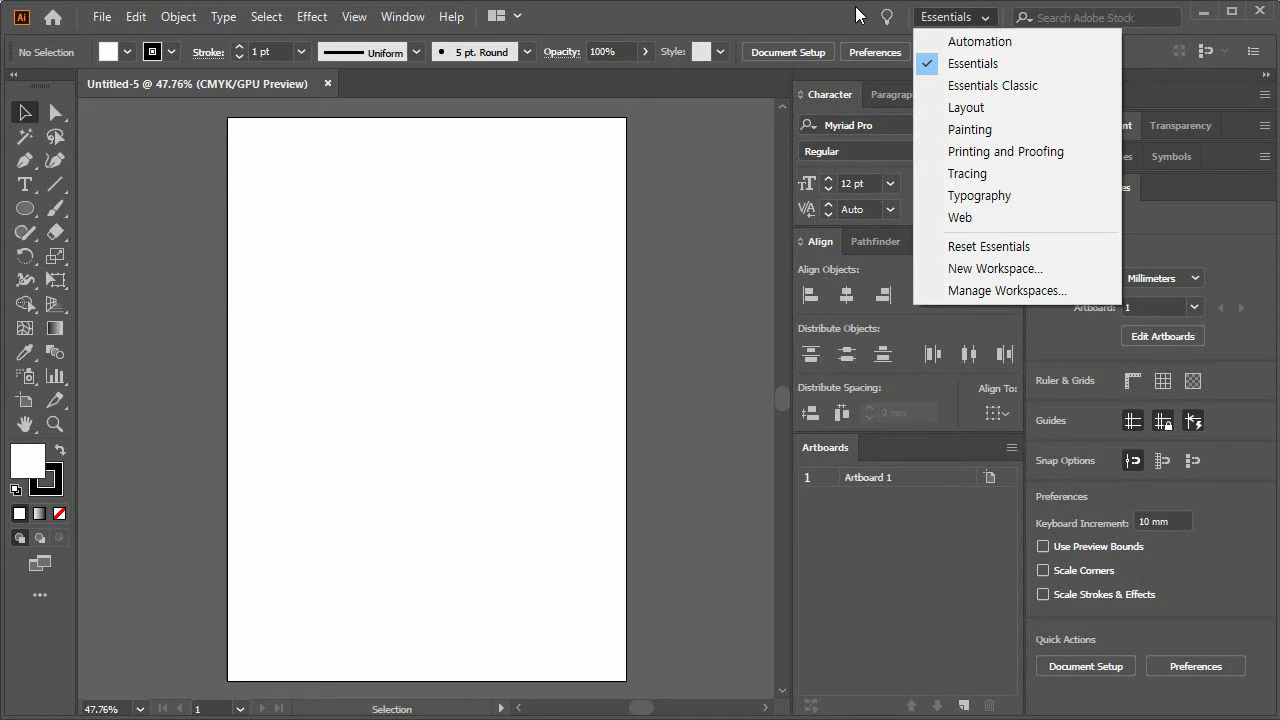
Save the current layout as a new custom workspace named after the user.
left_click(1001, 270)
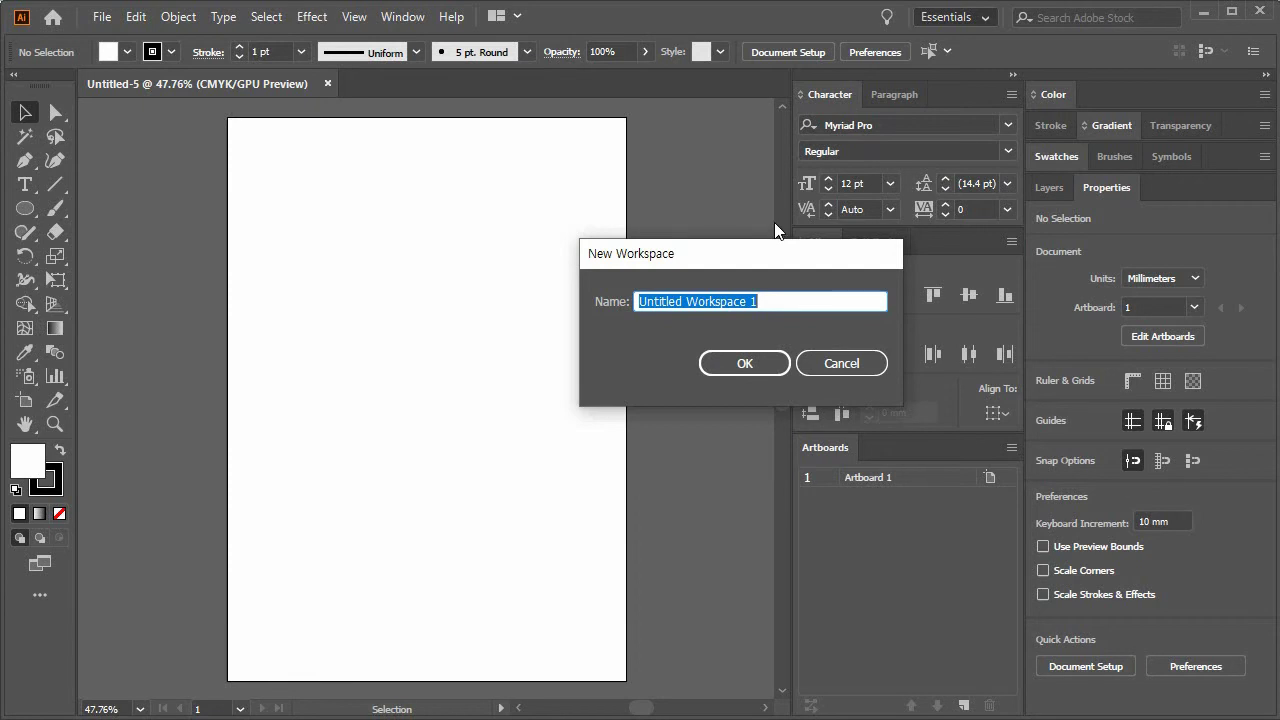
type("r")
key("BackSpace")
type("김기민")
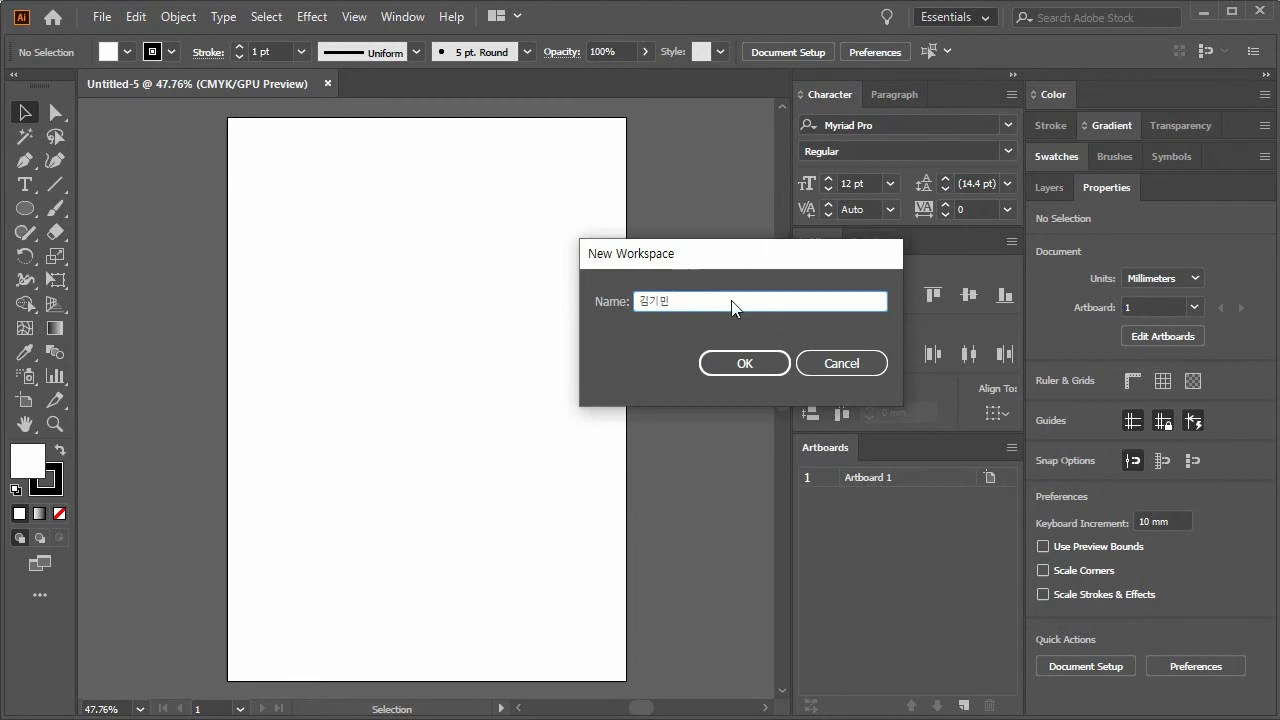
left_click(760, 366)
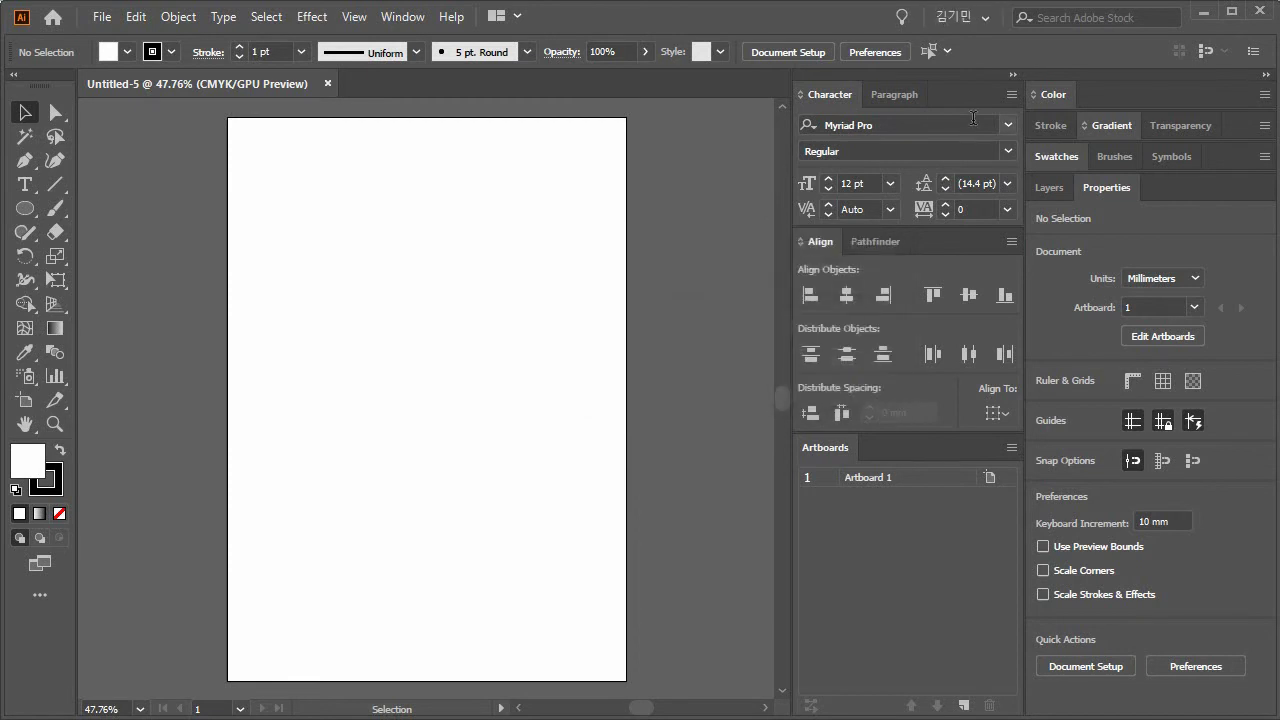
Try the Essentials and Essentials Classic workspaces, then return to the custom workspace.
left_click(954, 15)
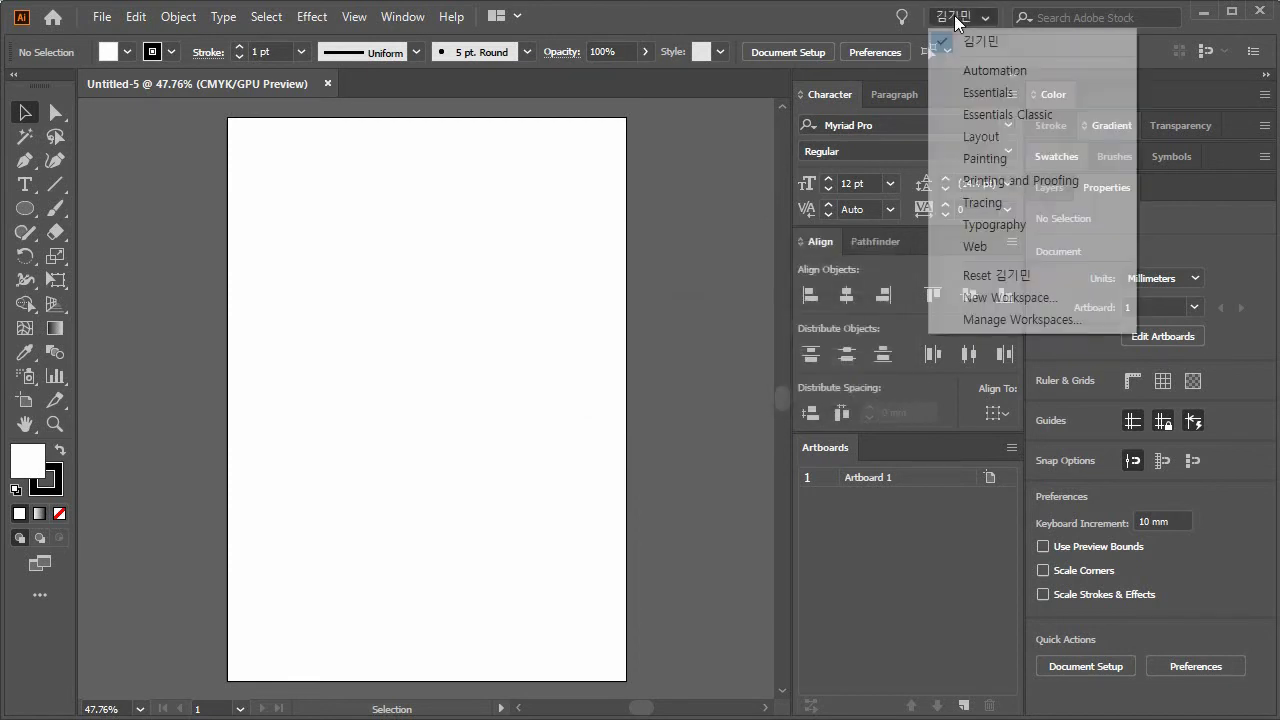
left_click(1042, 87)
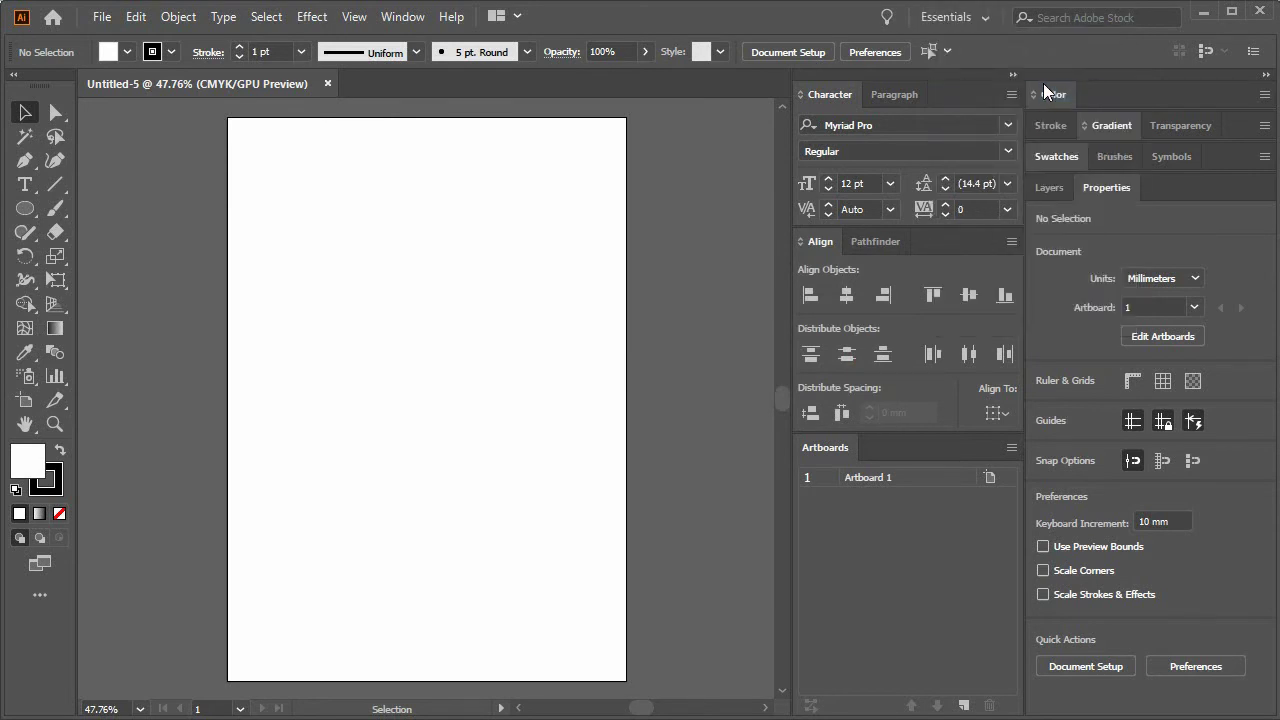
left_click(948, 17)
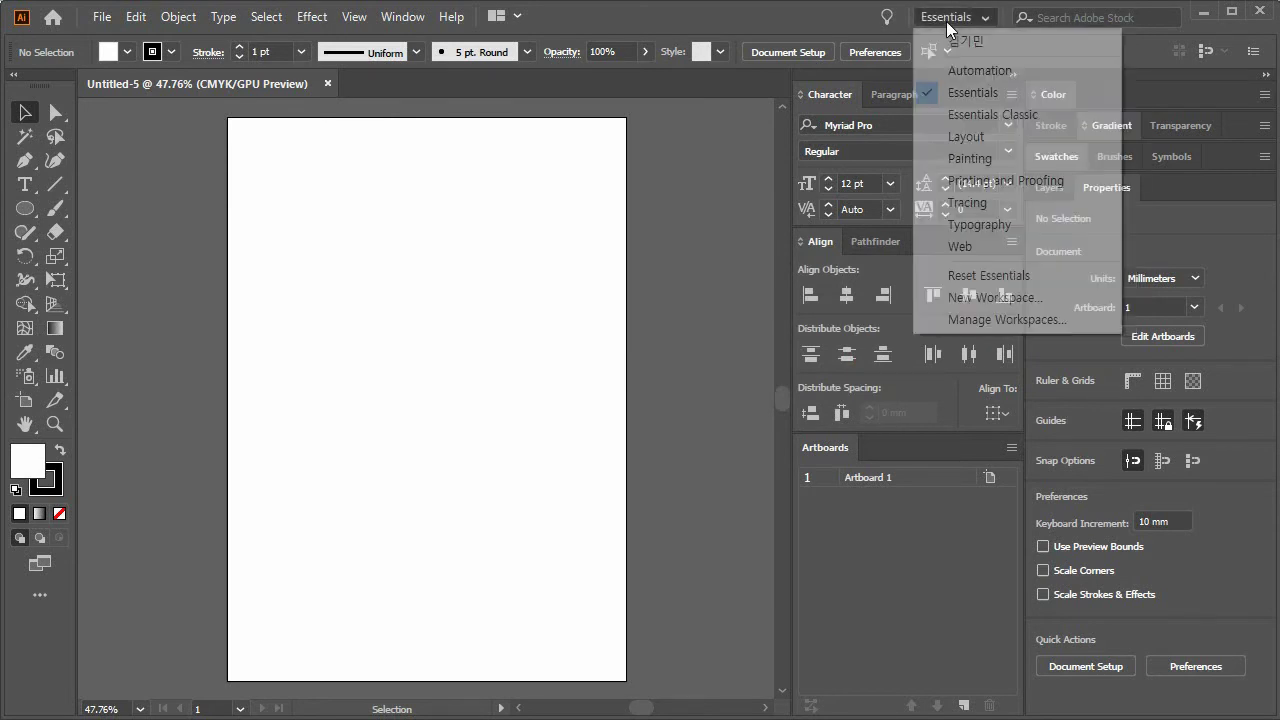
left_click(1052, 113)
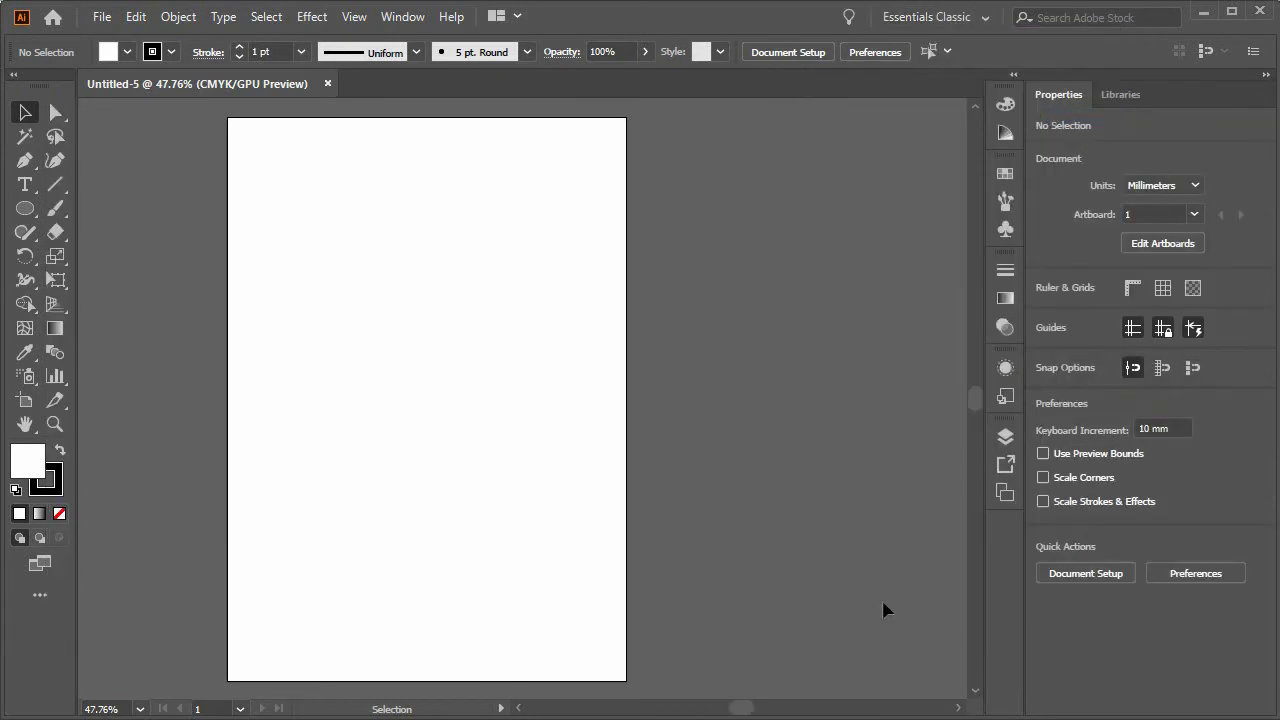
left_click(912, 19)
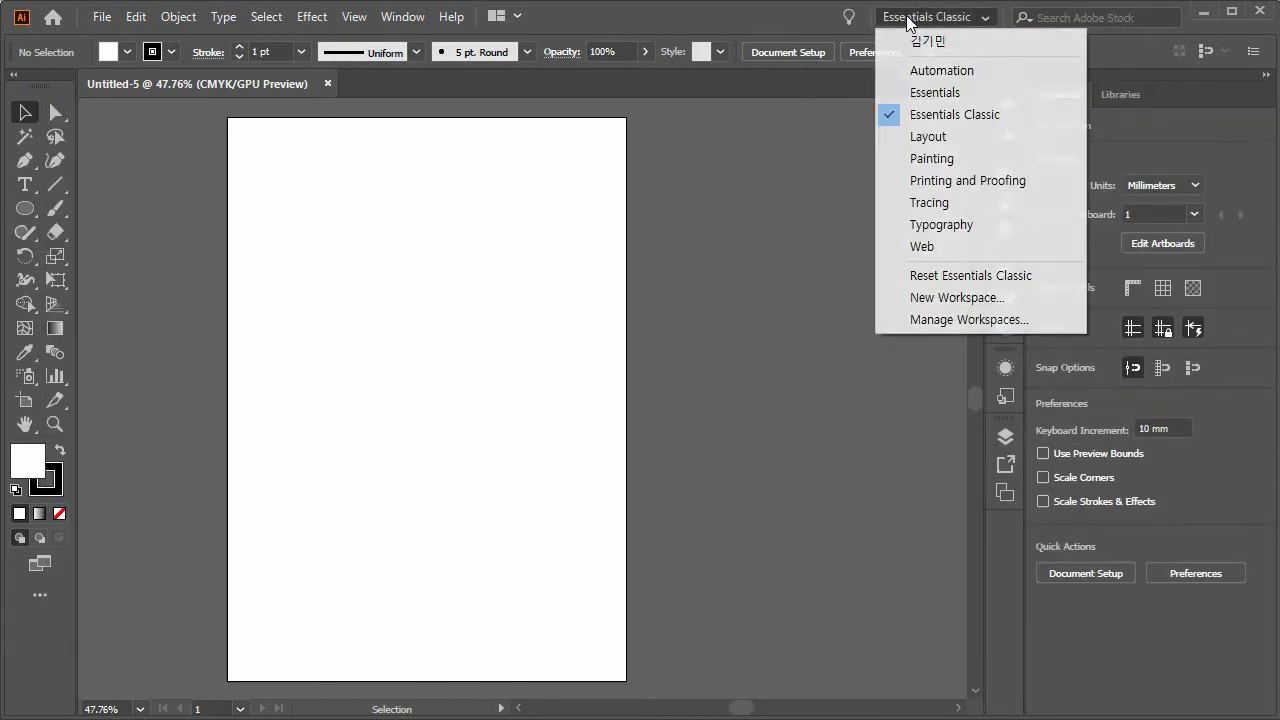
left_click(959, 40)
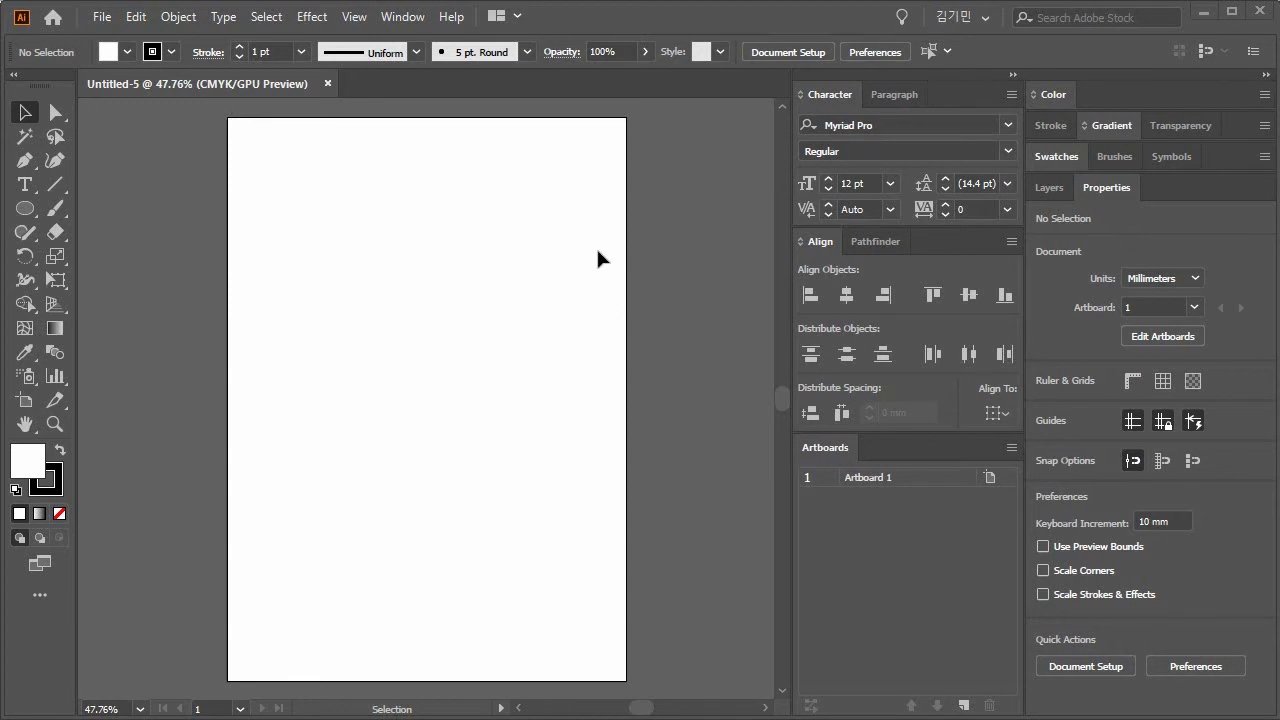
Edit Artboard 1, flipping it to landscape and back to A4 portrait, 210 × 297 mm.
left_click(24, 405)
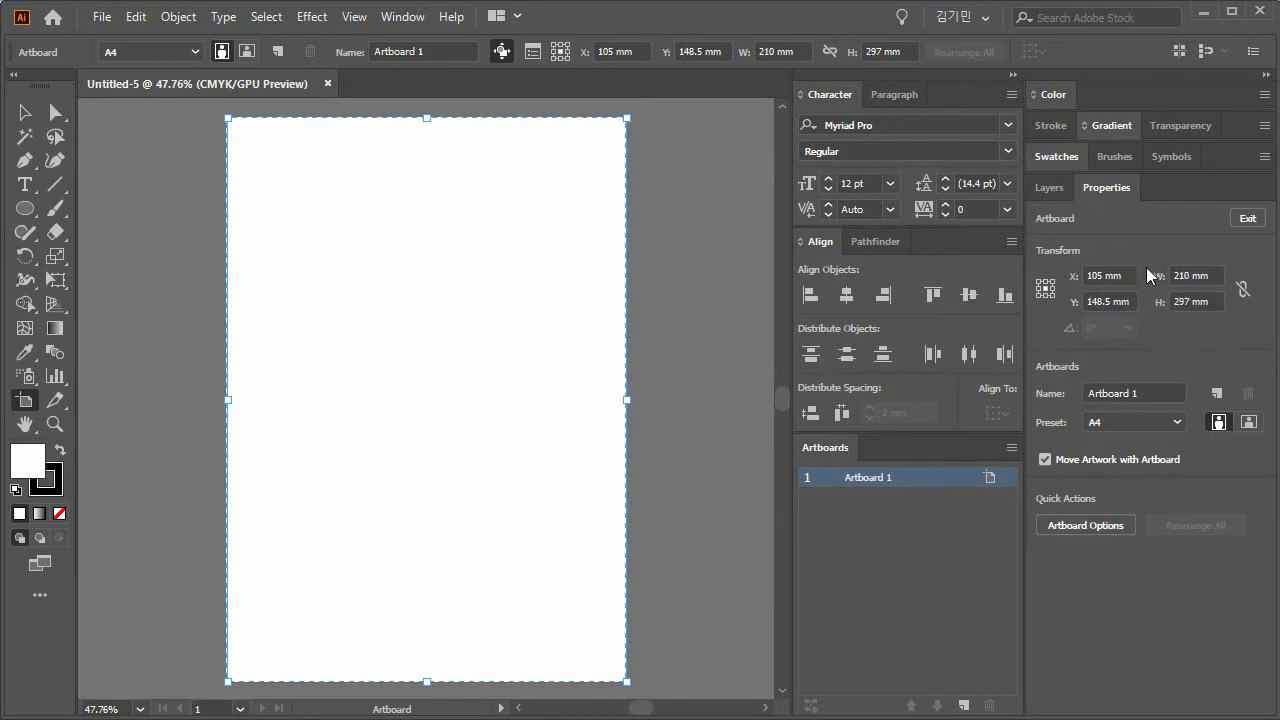
left_click(1248, 422)
left_click(1219, 422)
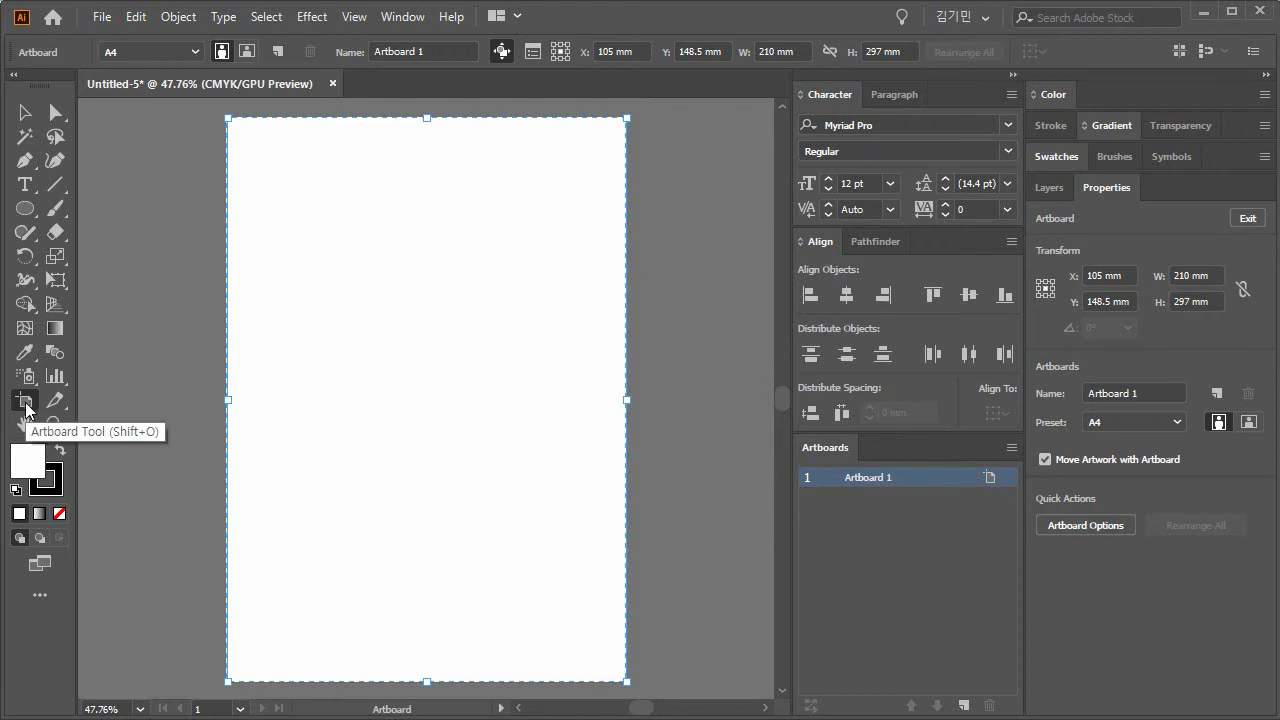
double_click(25, 402)
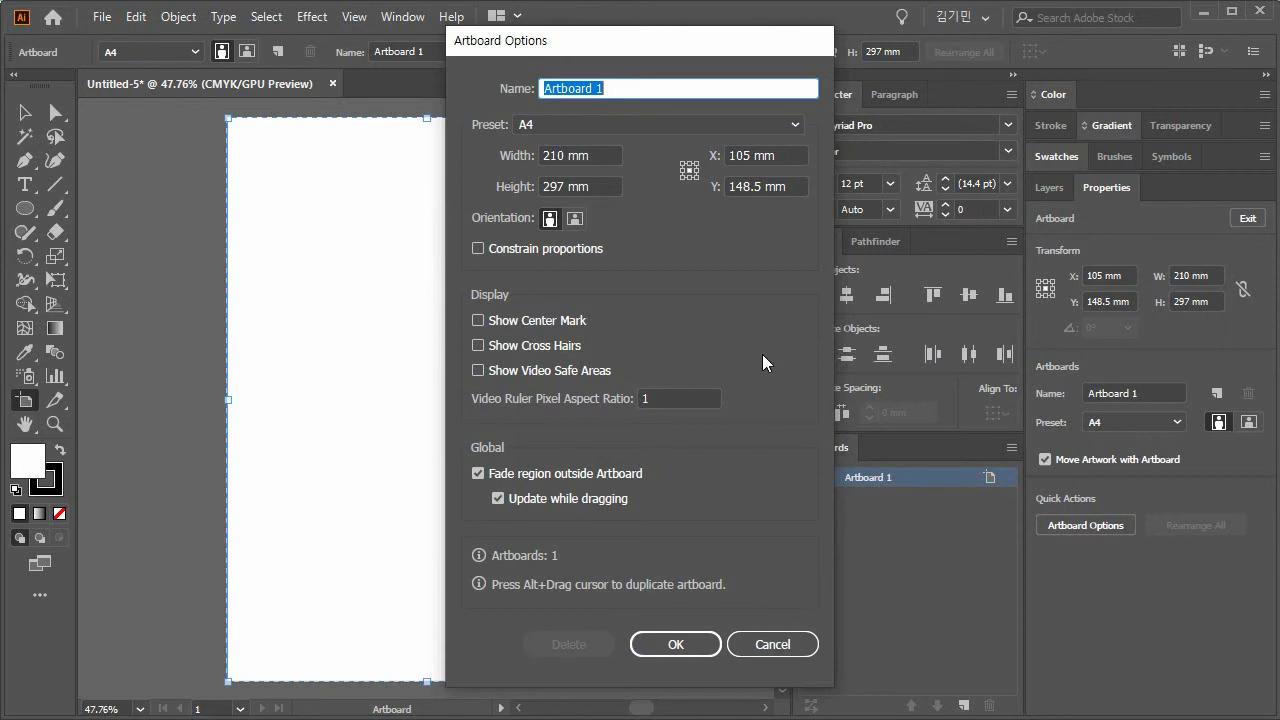
left_click(773, 646)
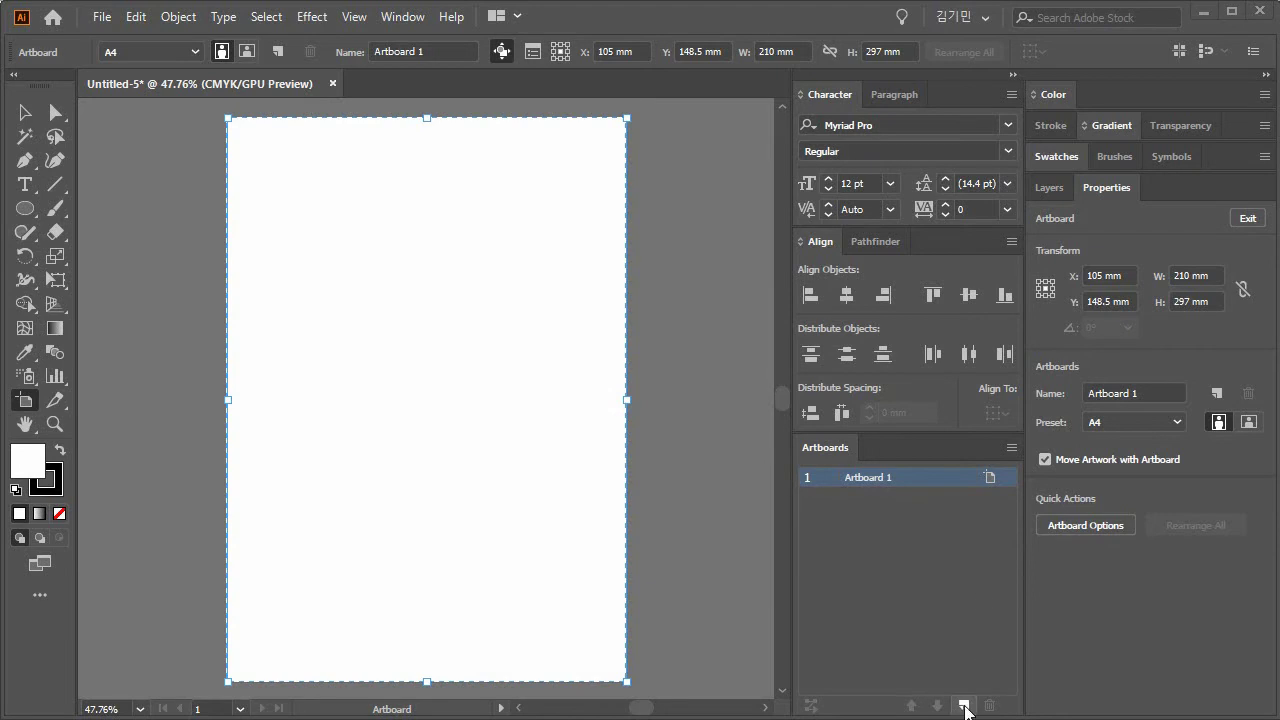
Add a second A4 artboard, Artboard 2, and bring up Rearrange All Artboards.
left_click(963, 706)
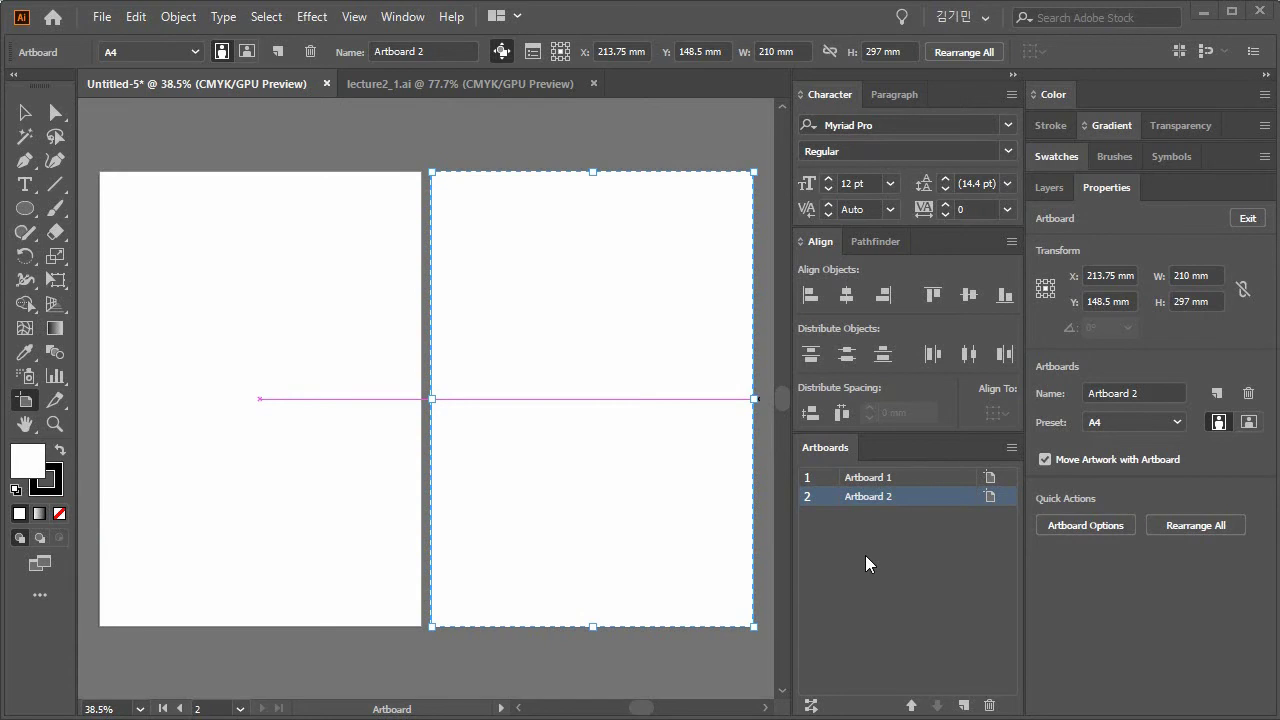
left_click(810, 706)
Rearrange the artboards by column so Artboard 2 stacks below Artboard 1, then switch to File Explorer.
left_click(810, 706)
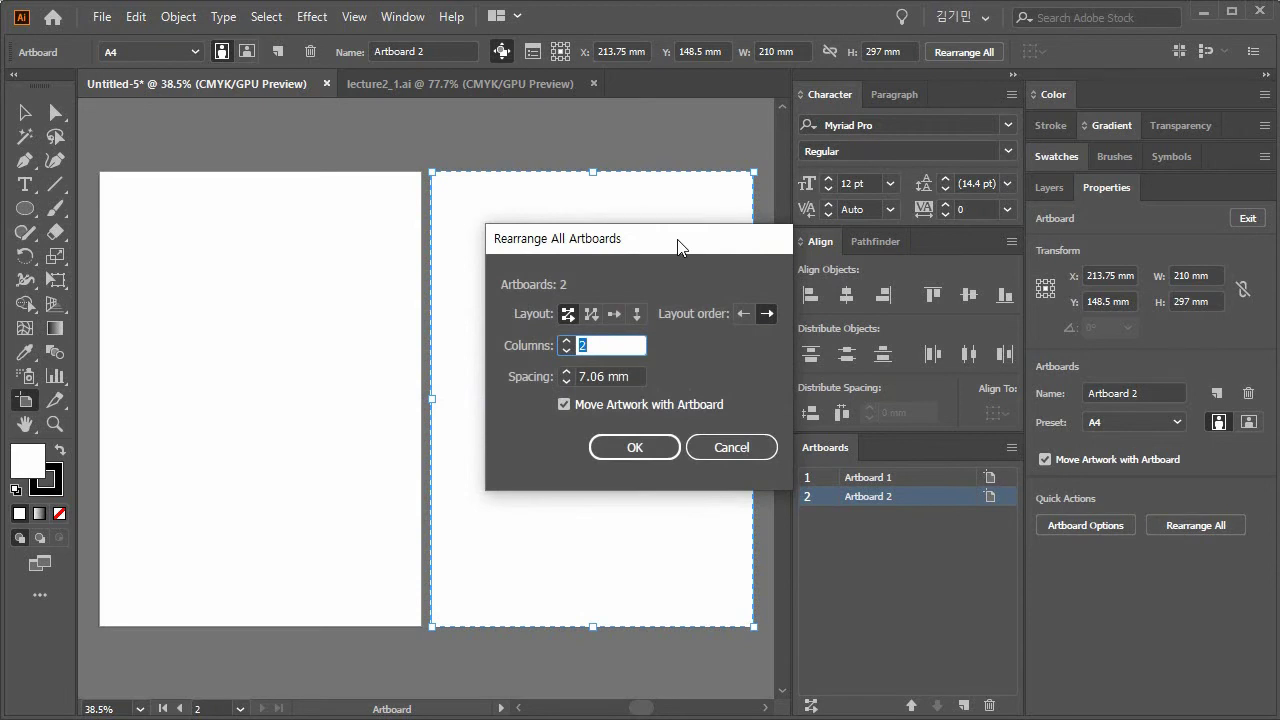
left_click_drag(678, 240, 890, 247)
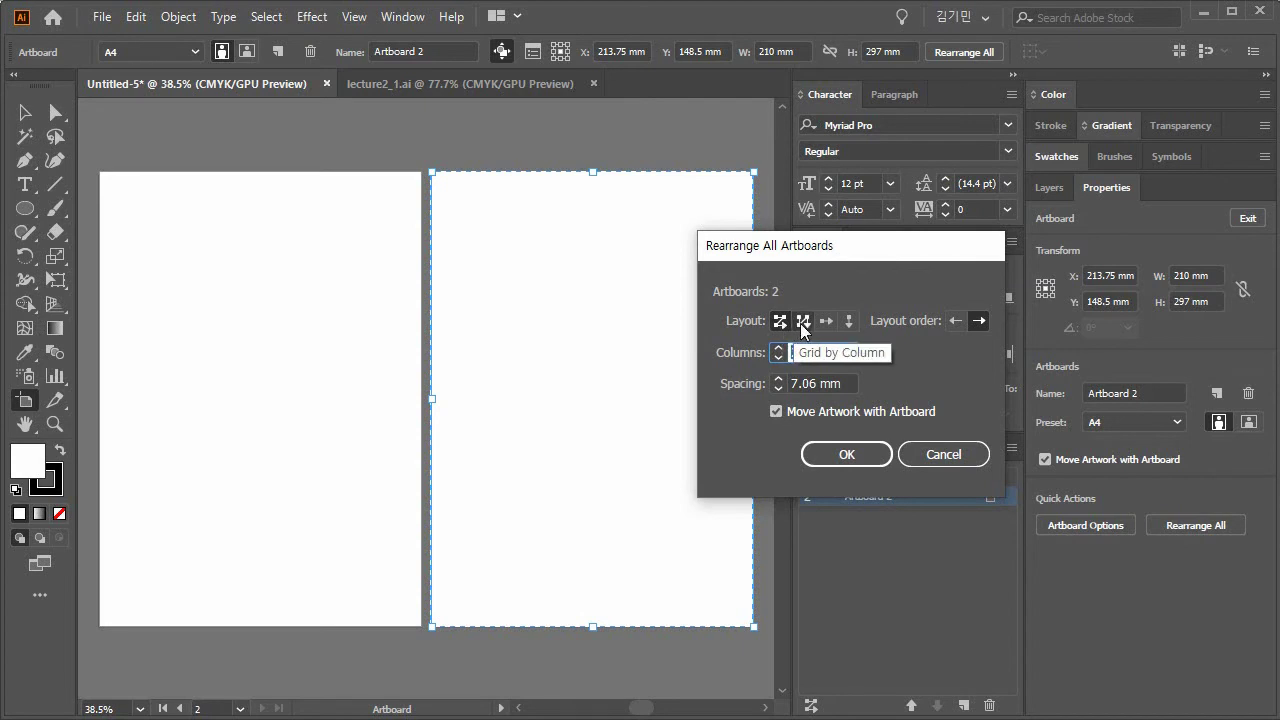
left_click(802, 323)
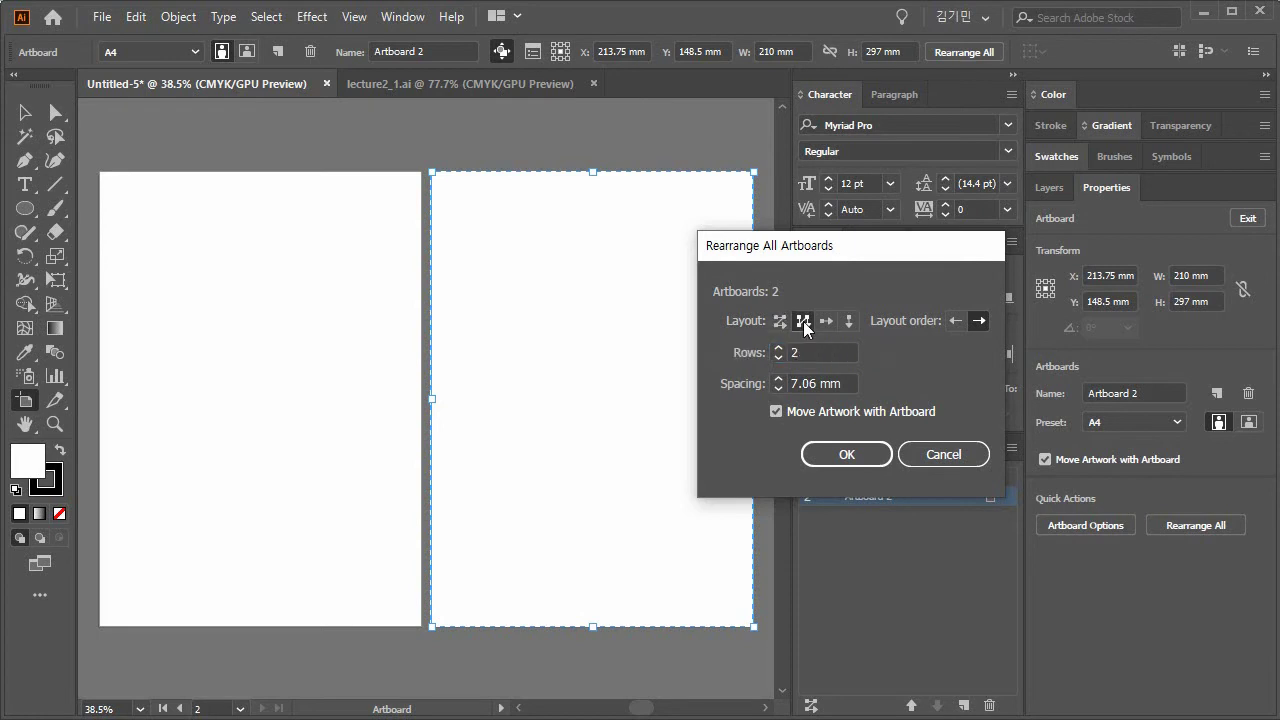
left_click(847, 455)
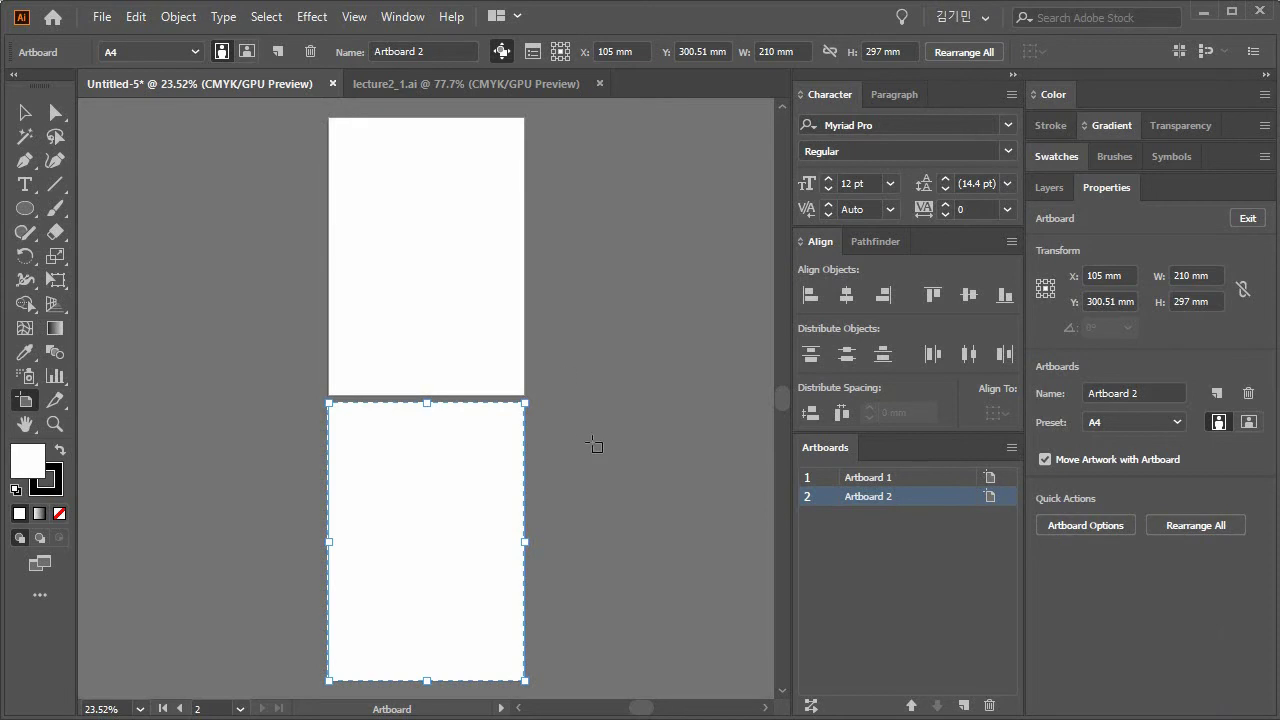
double_click(943, 497)
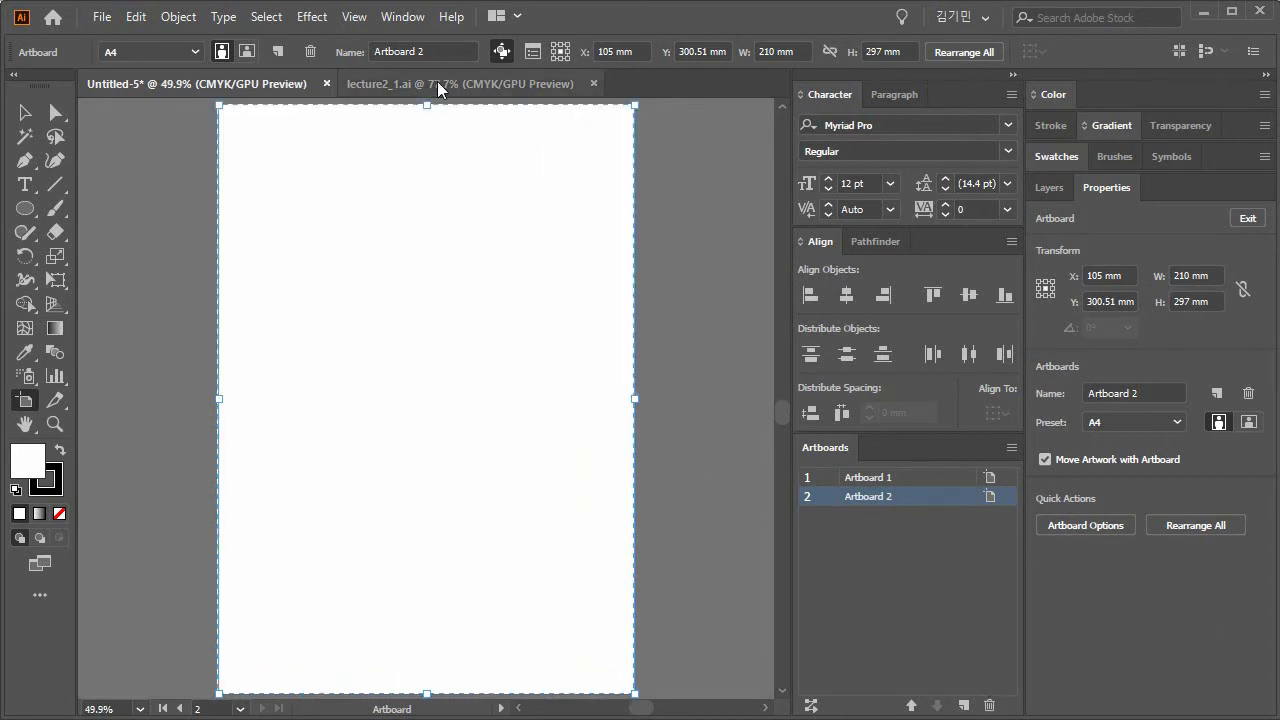
key("alt+Tab")
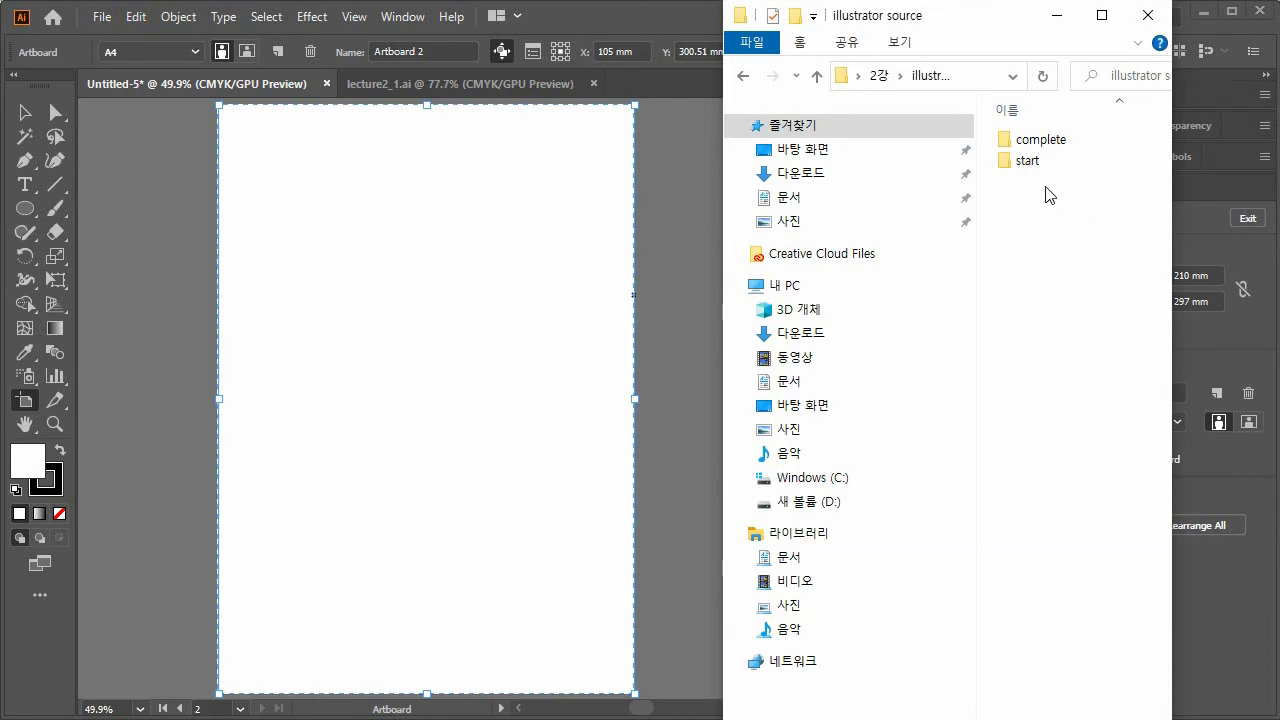
Open the finished complete\lecture2_1.ai, fit its artboard, and return to the Selection tool.
double_click(1007, 146)
double_click(1003, 140)
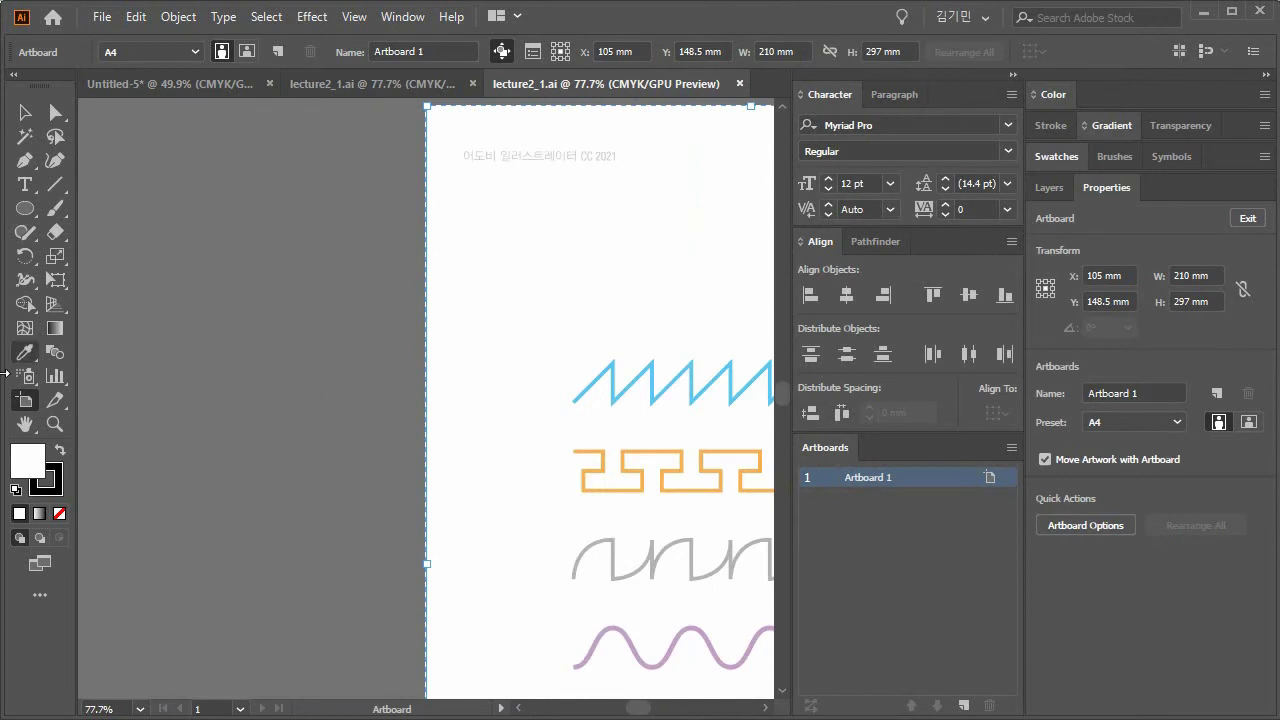
double_click(26, 424)
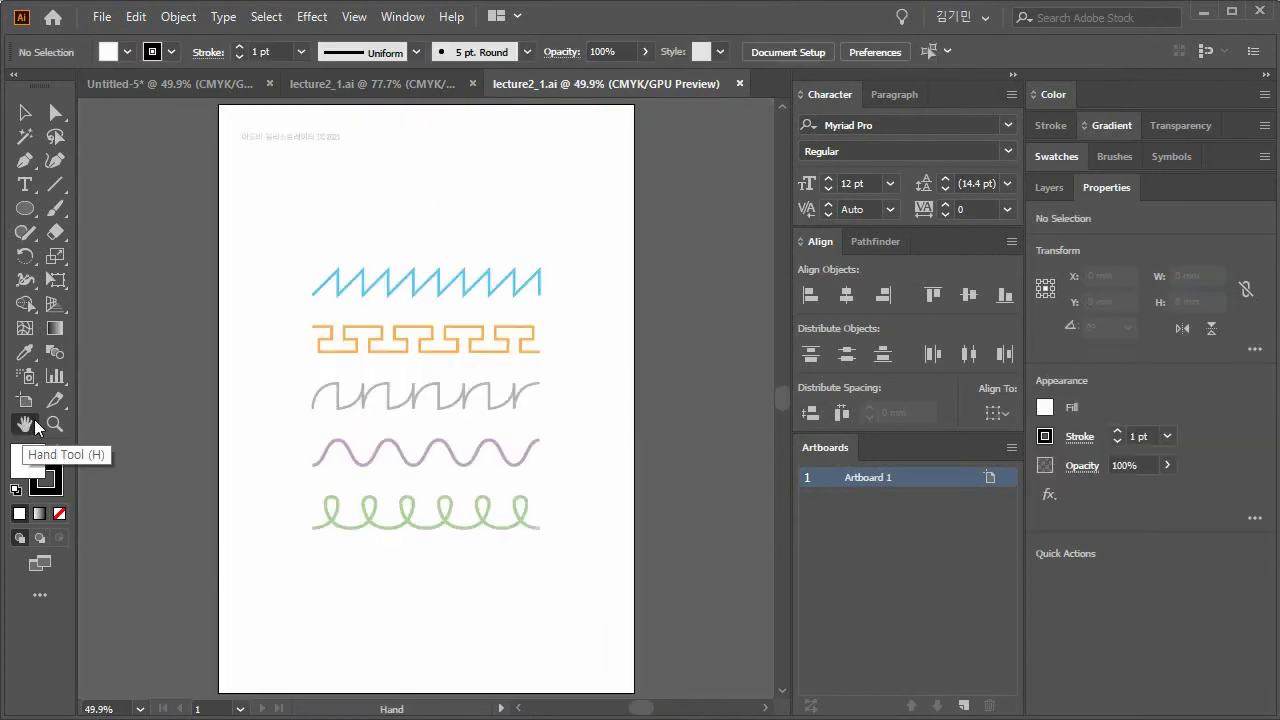
left_click(25, 113)
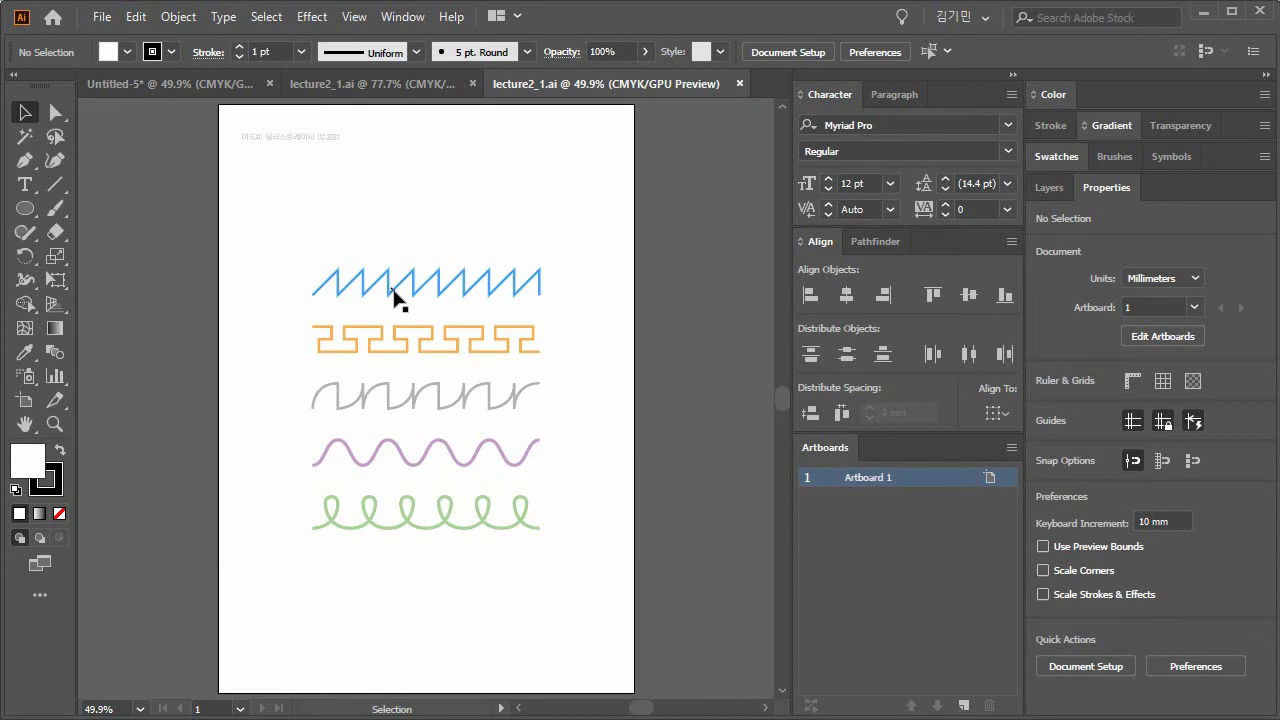
key("alt+Tab")
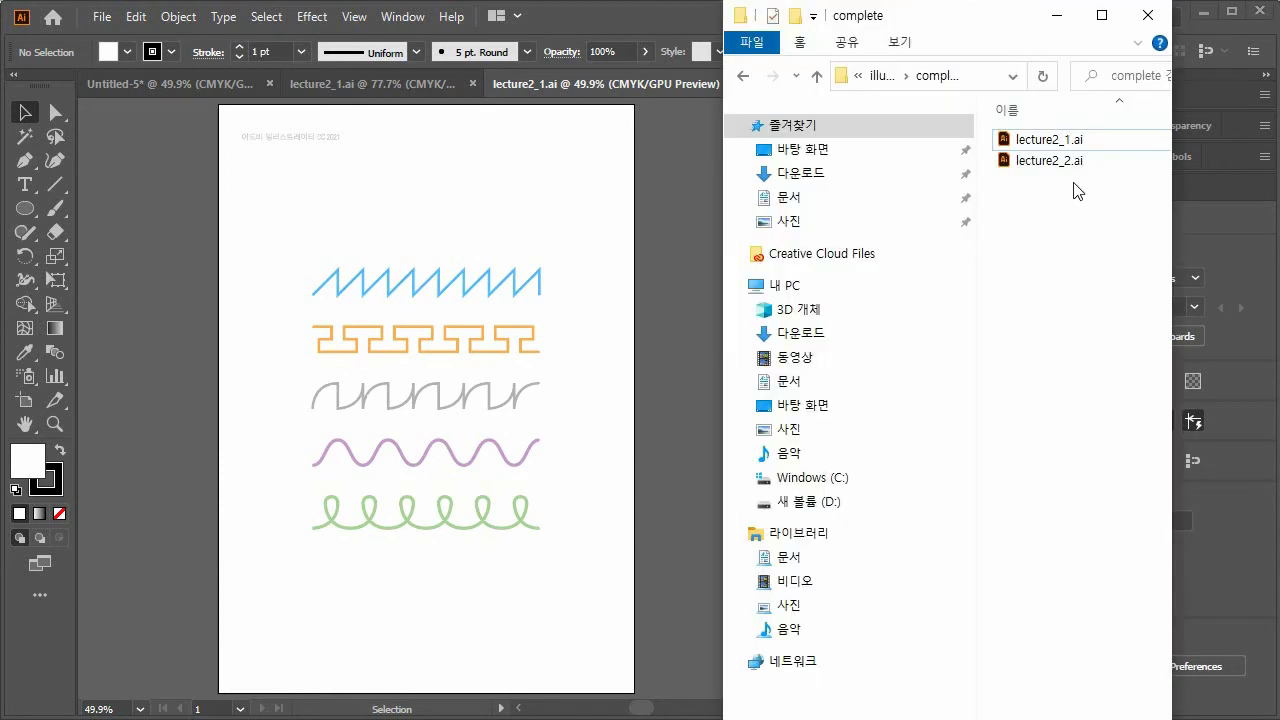
View lecture2_2.ai, then close every open document, discarding Untitled-5 unsaved.
double_click(1035, 162)
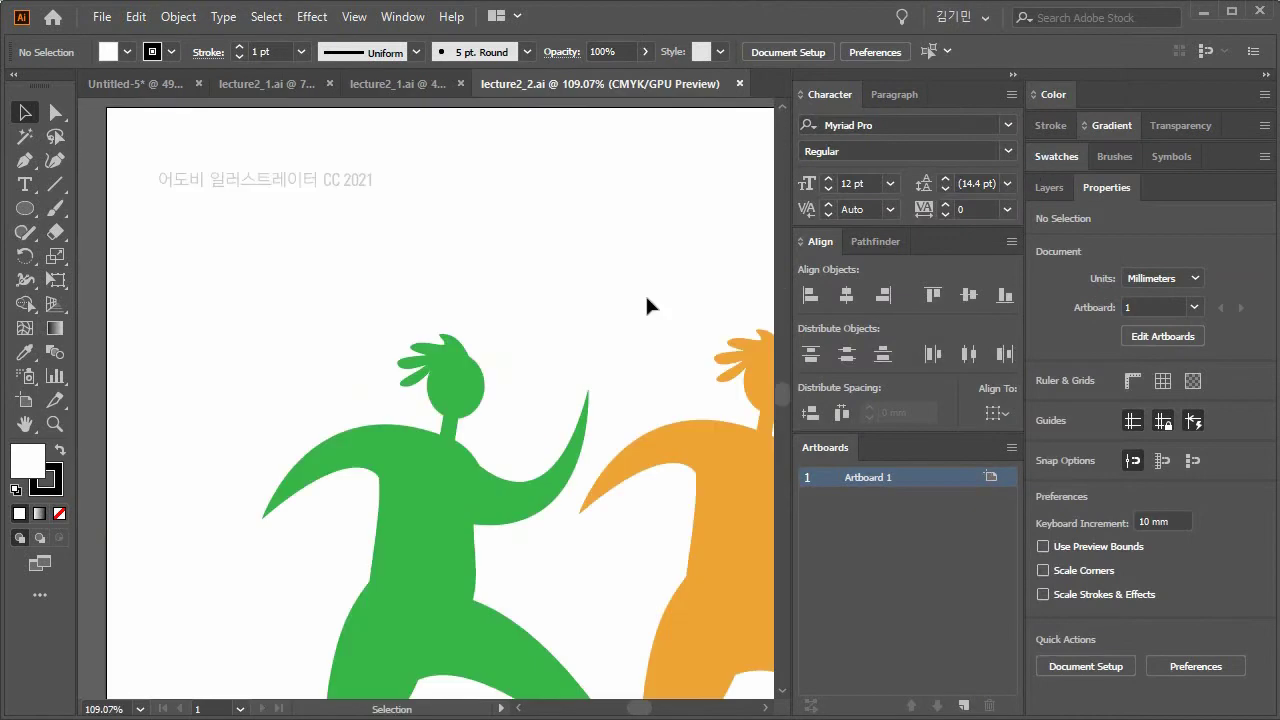
double_click(24, 425)
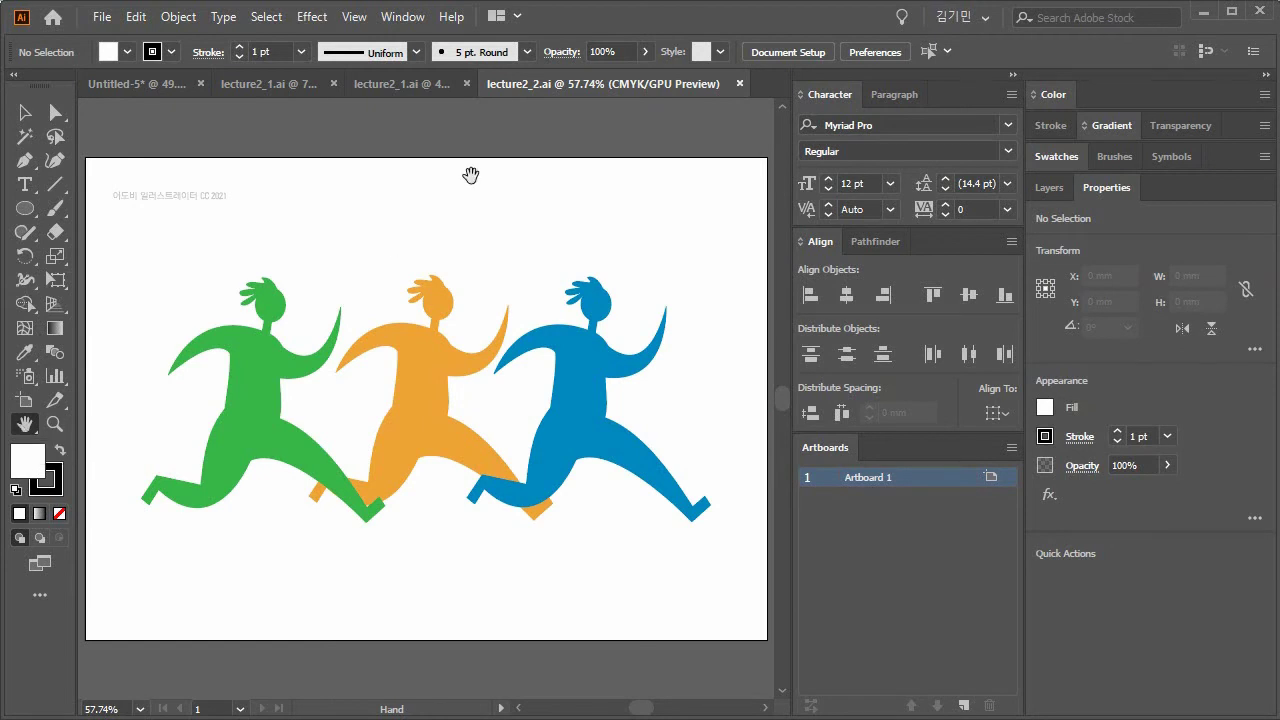
left_click(201, 83)
left_click(762, 400)
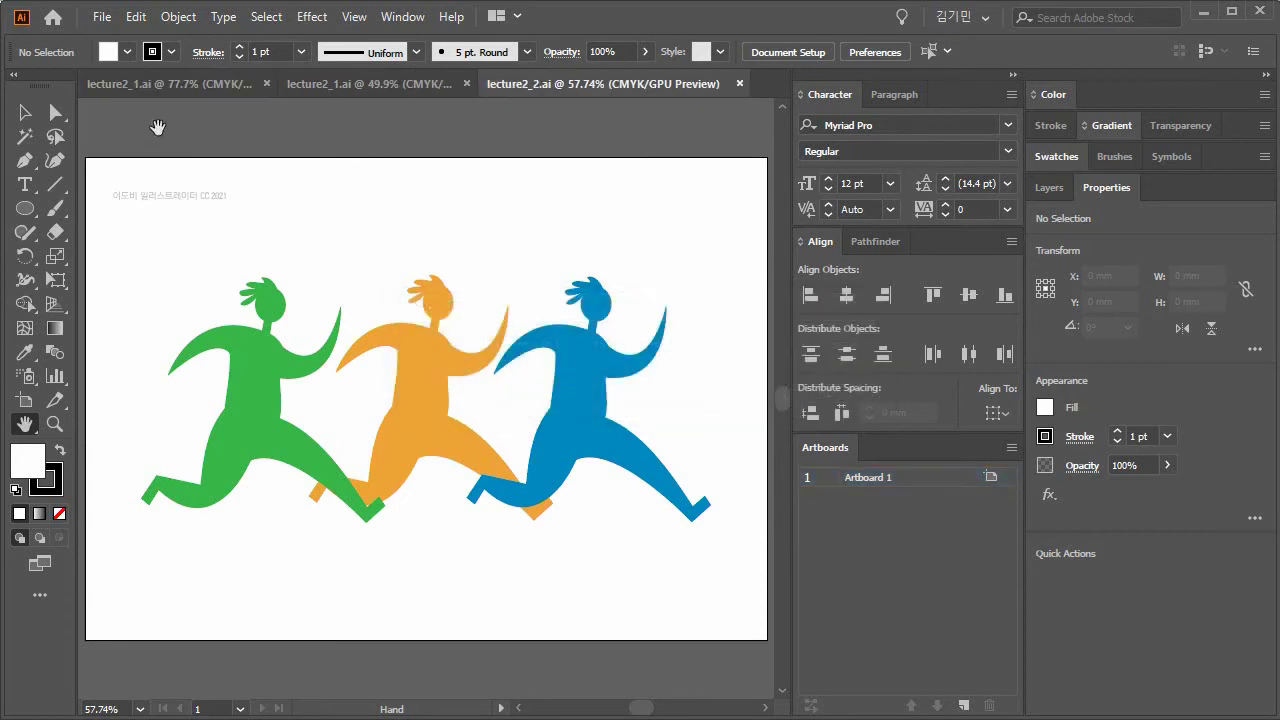
left_click(268, 83)
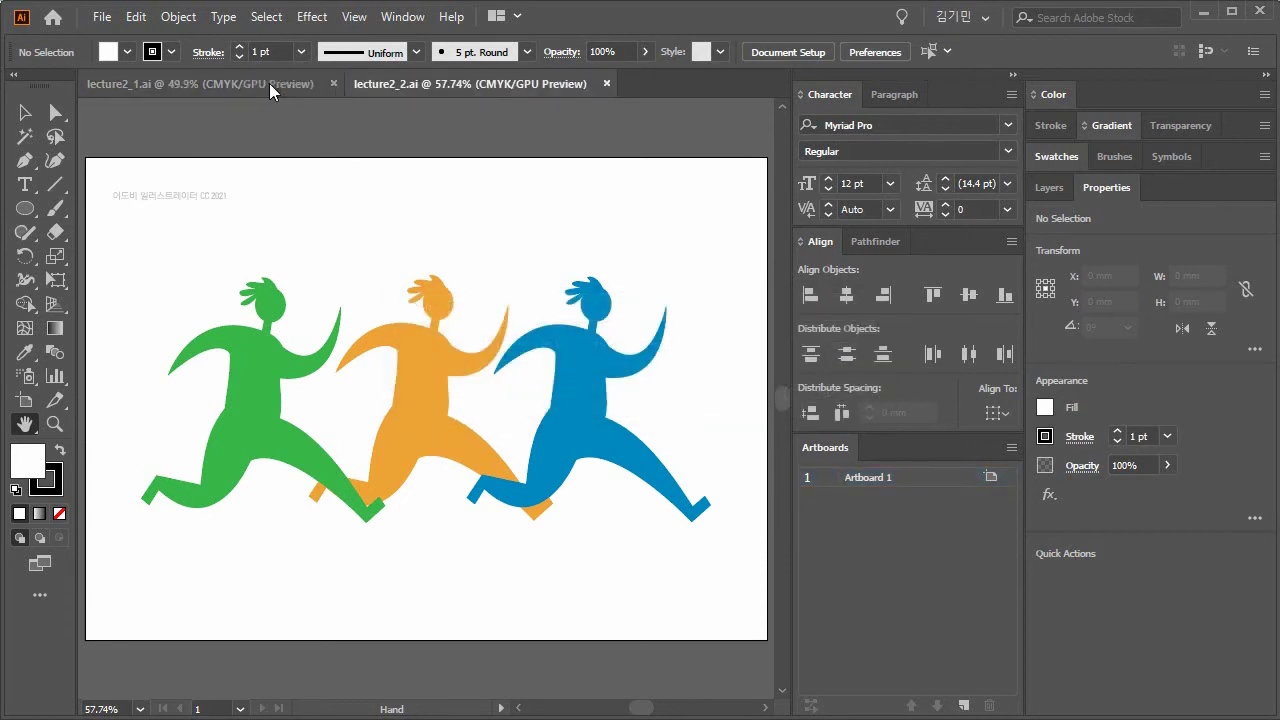
left_click(334, 85)
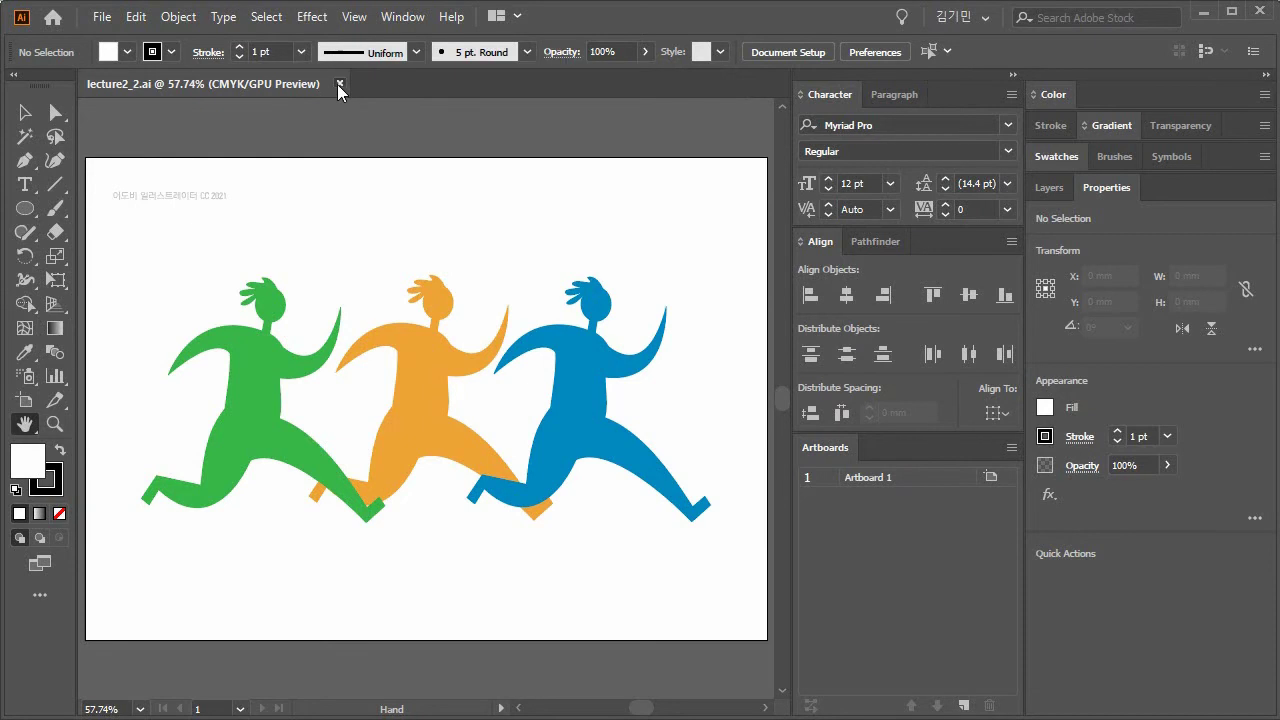
left_click(337, 84)
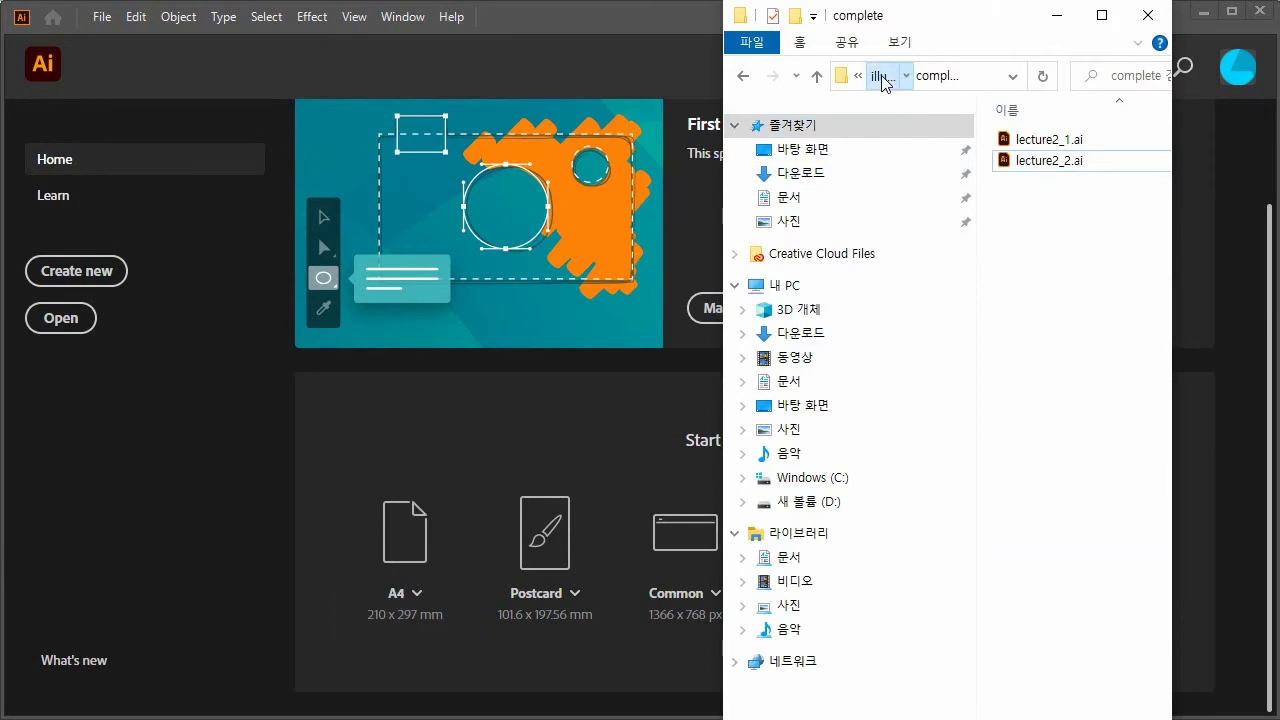
Open the starting lecture2_1.ai template from the start folder.
left_click(880, 77)
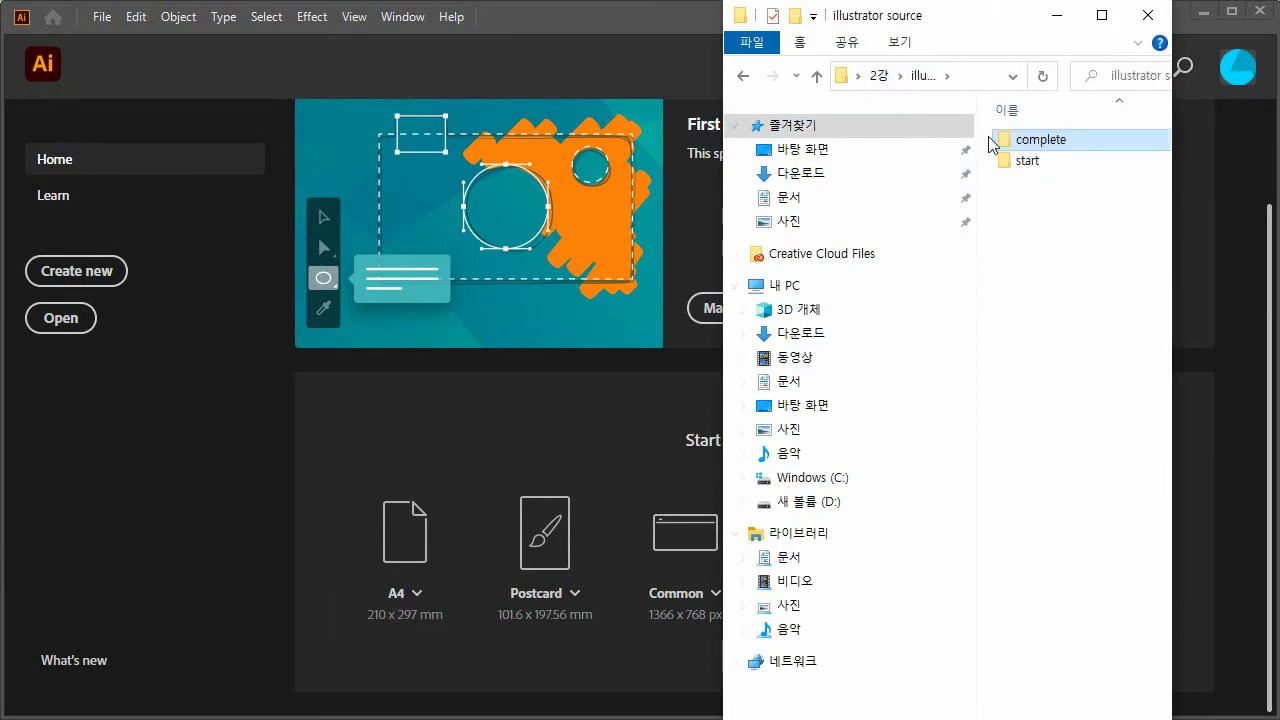
double_click(1003, 160)
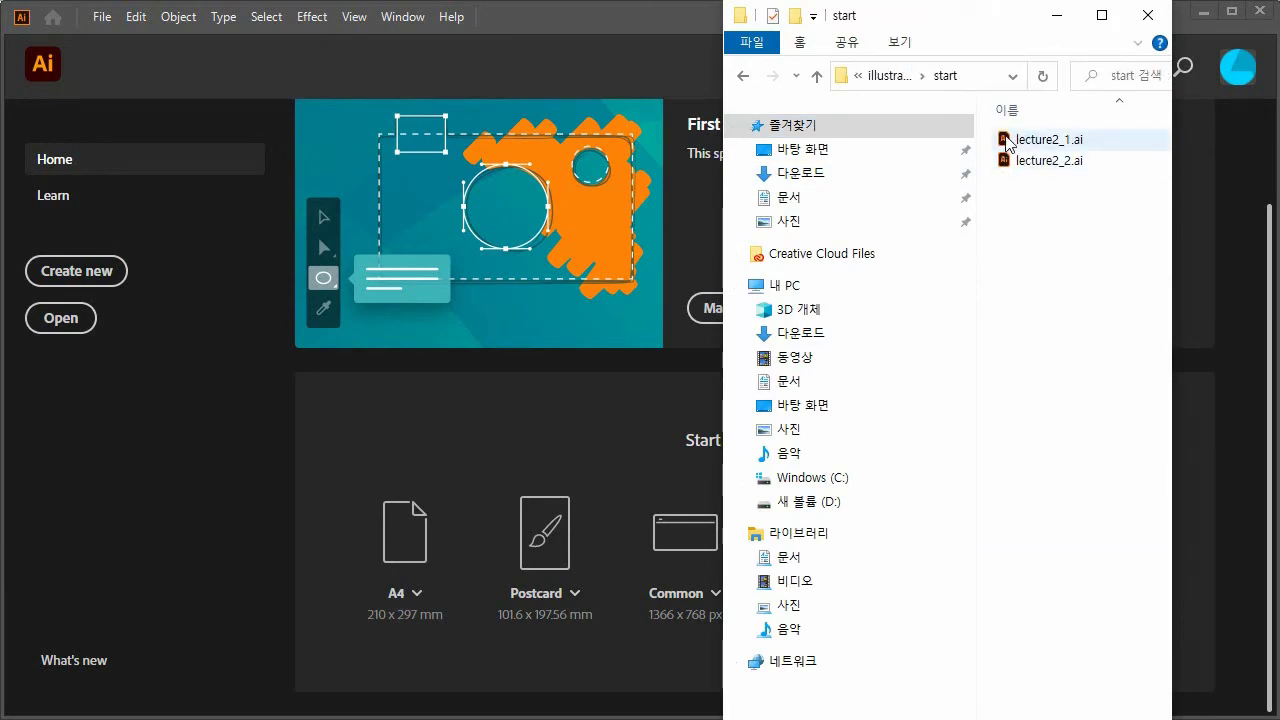
double_click(1006, 143)
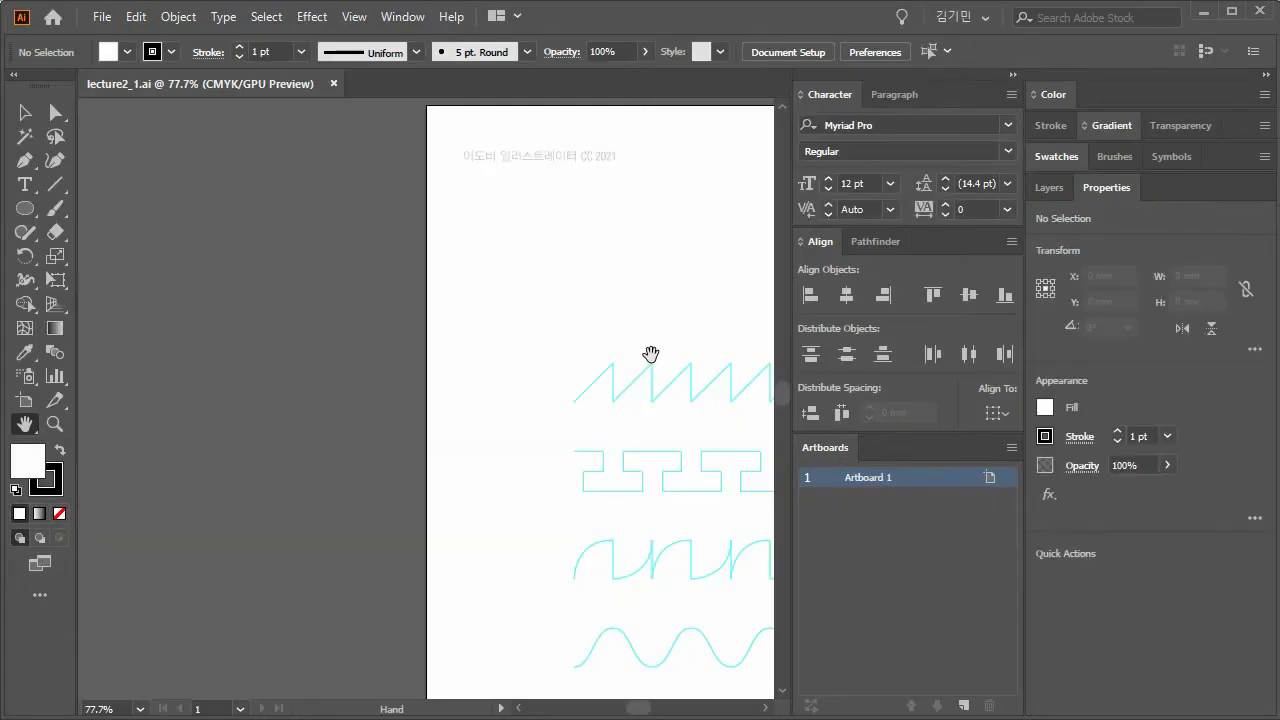
Zoom to 150% on the cyan zigzag, collapse the panel dock, show Layers, and pick the Pen tool.
left_click_drag(652, 354, 309, 294)
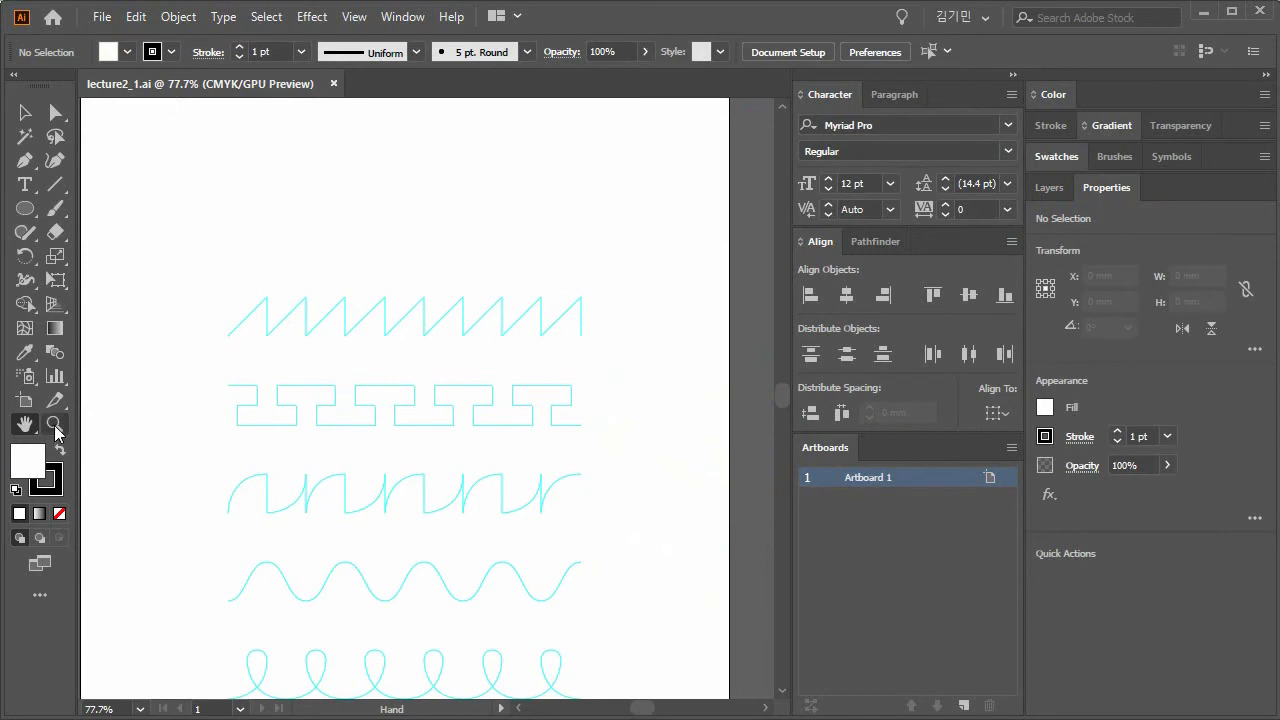
left_click(54, 426)
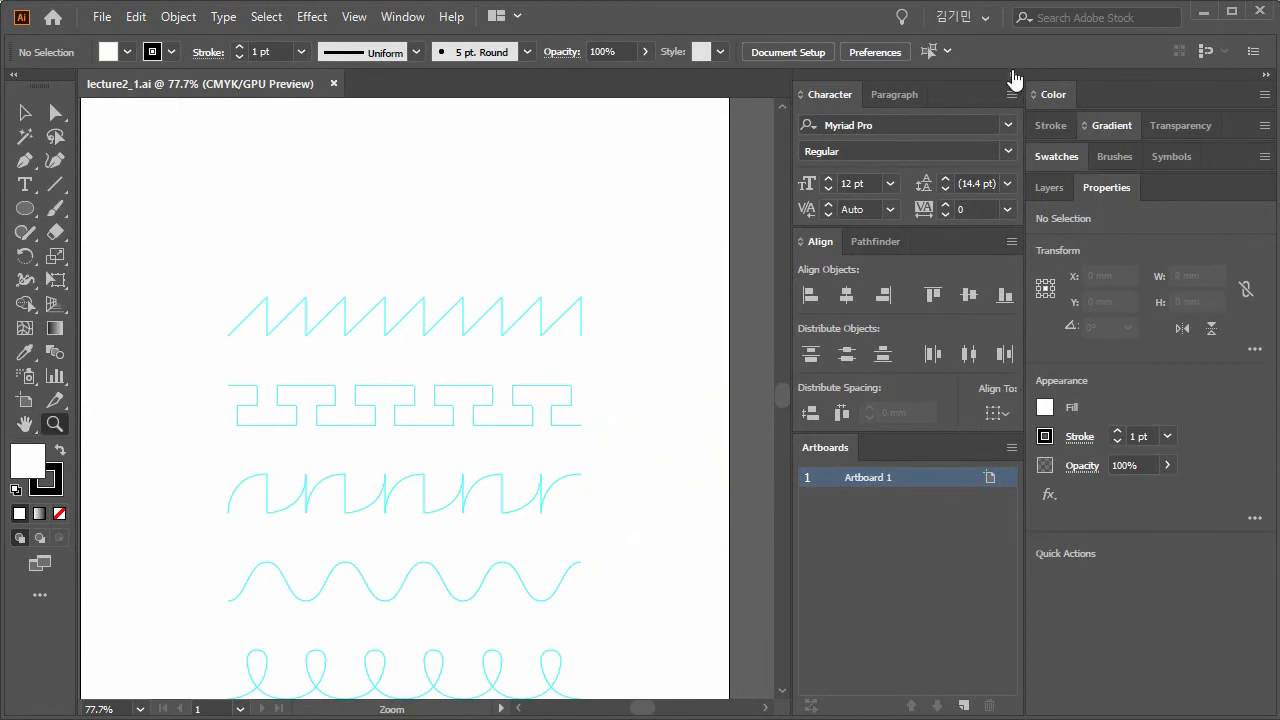
left_click(1013, 75)
left_click(389, 415)
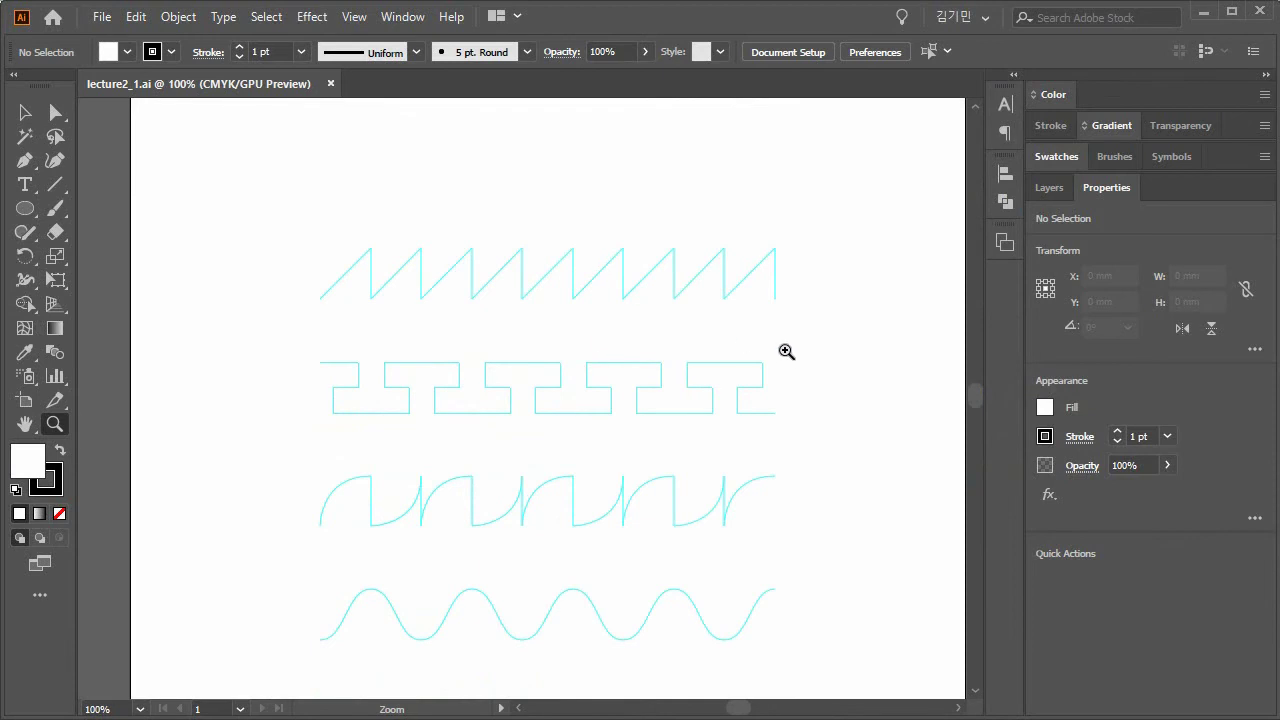
left_click(1049, 188)
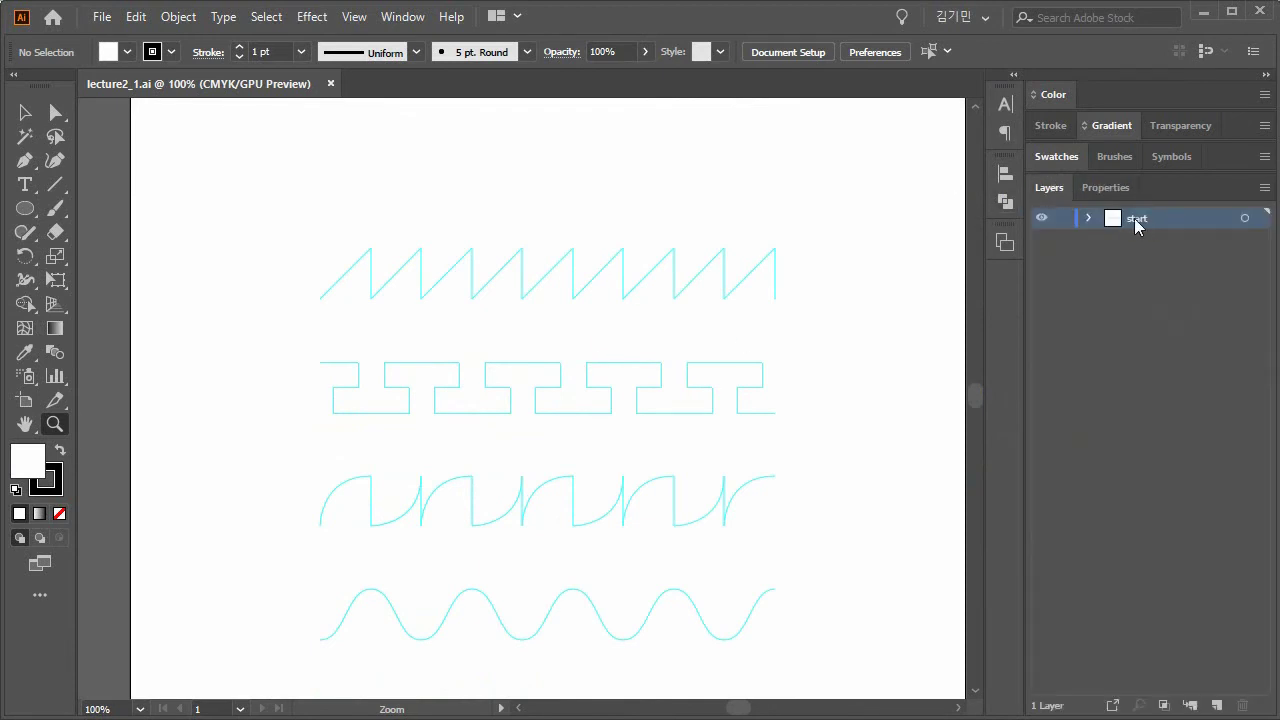
left_click(572, 346)
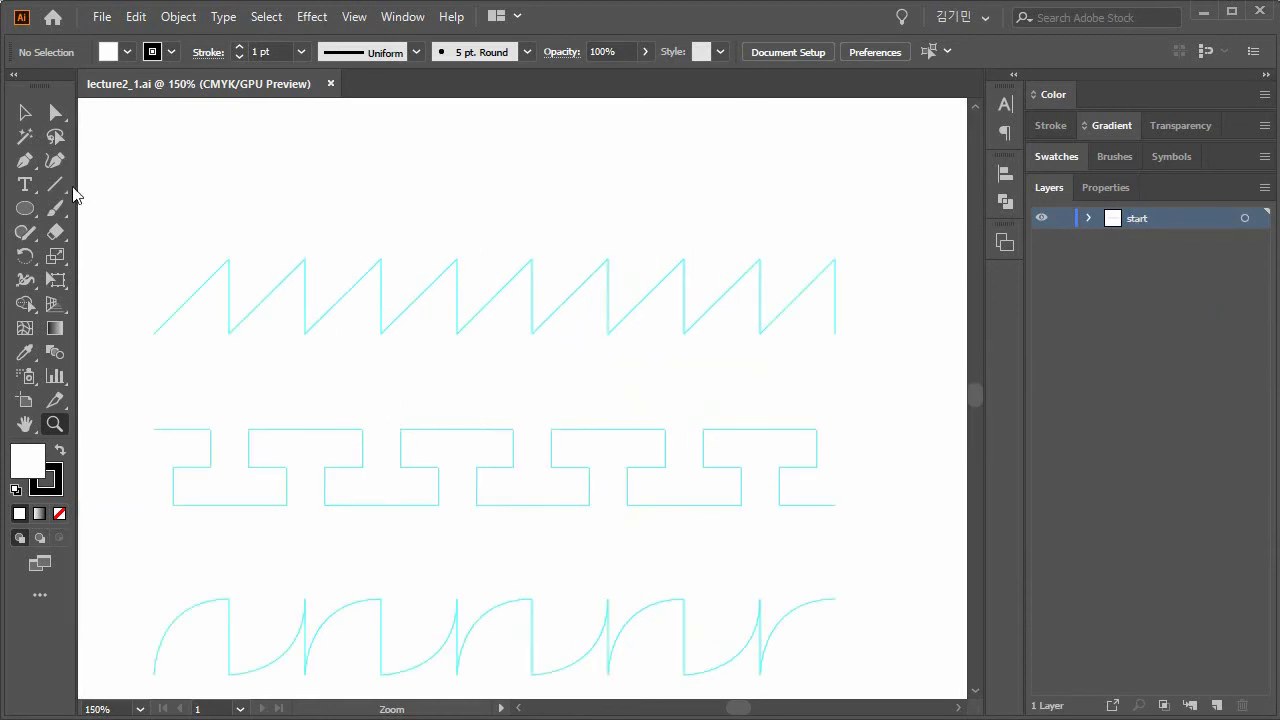
left_click(25, 161)
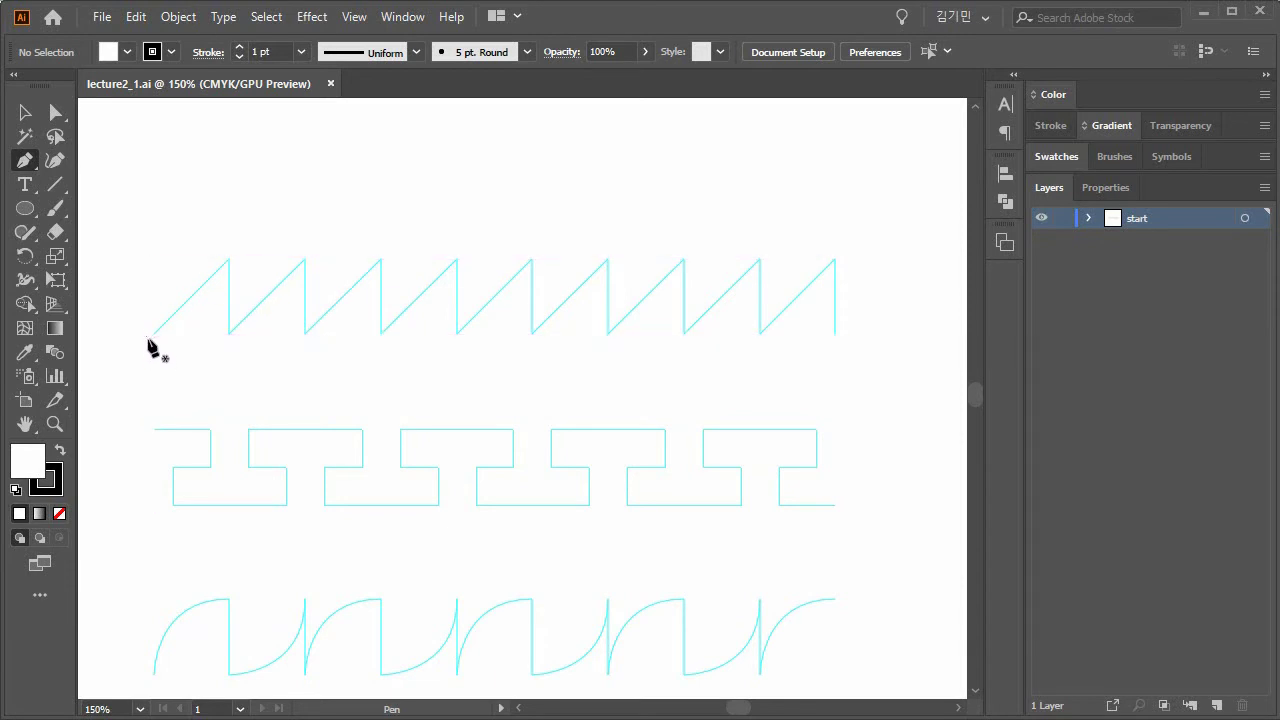
Draw the first pen segment from the zigzag's left end to a curved anchor above the first peak.
left_click(153, 333)
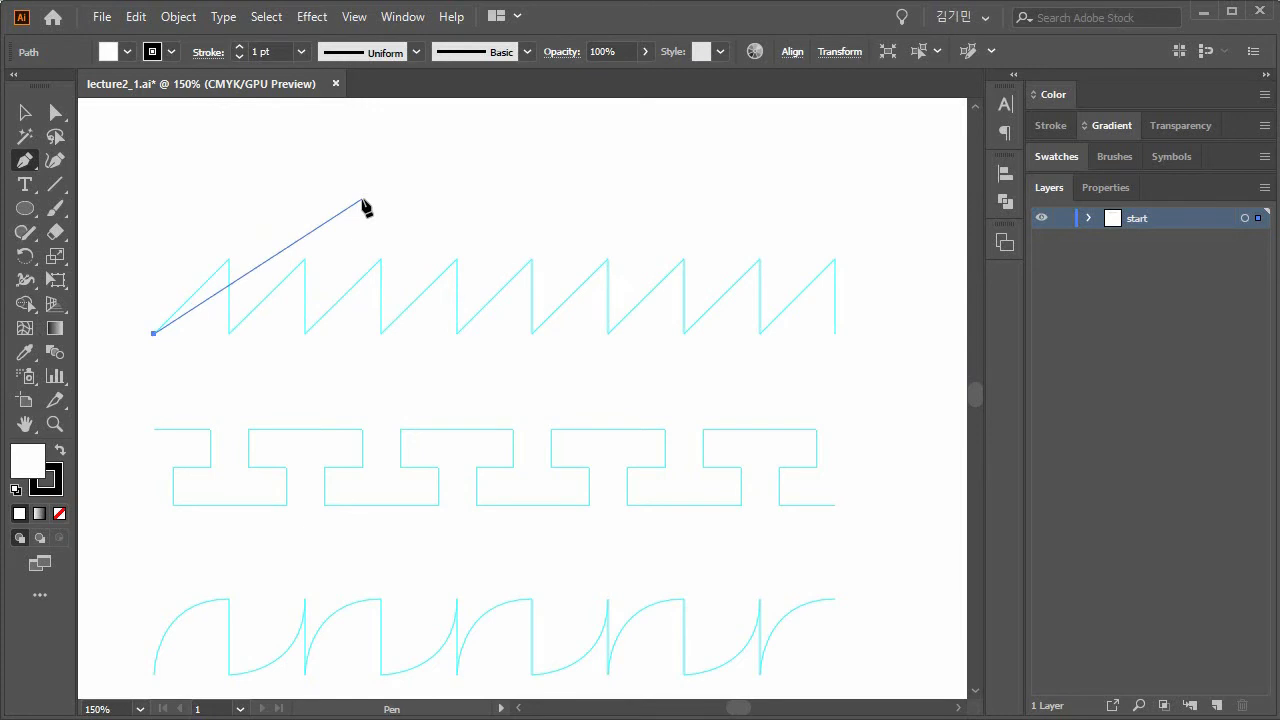
left_click(362, 200)
left_click_drag(362, 199, 302, 160)
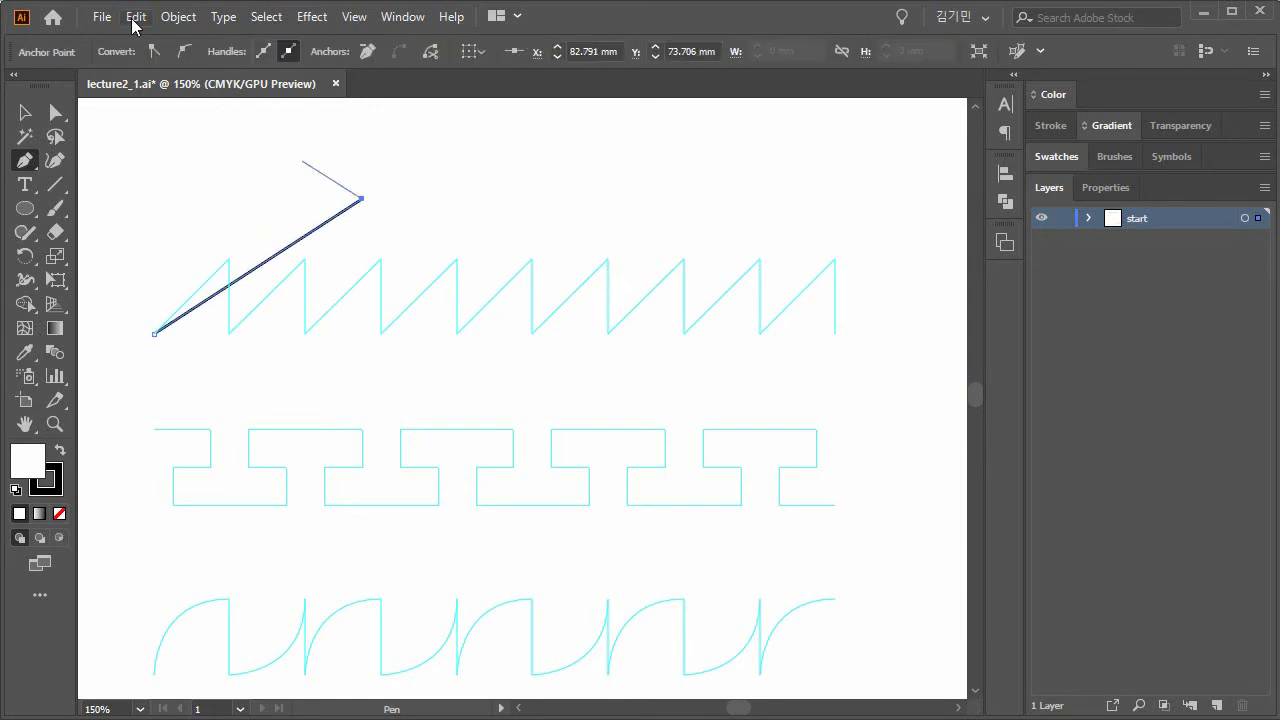
left_click(134, 17)
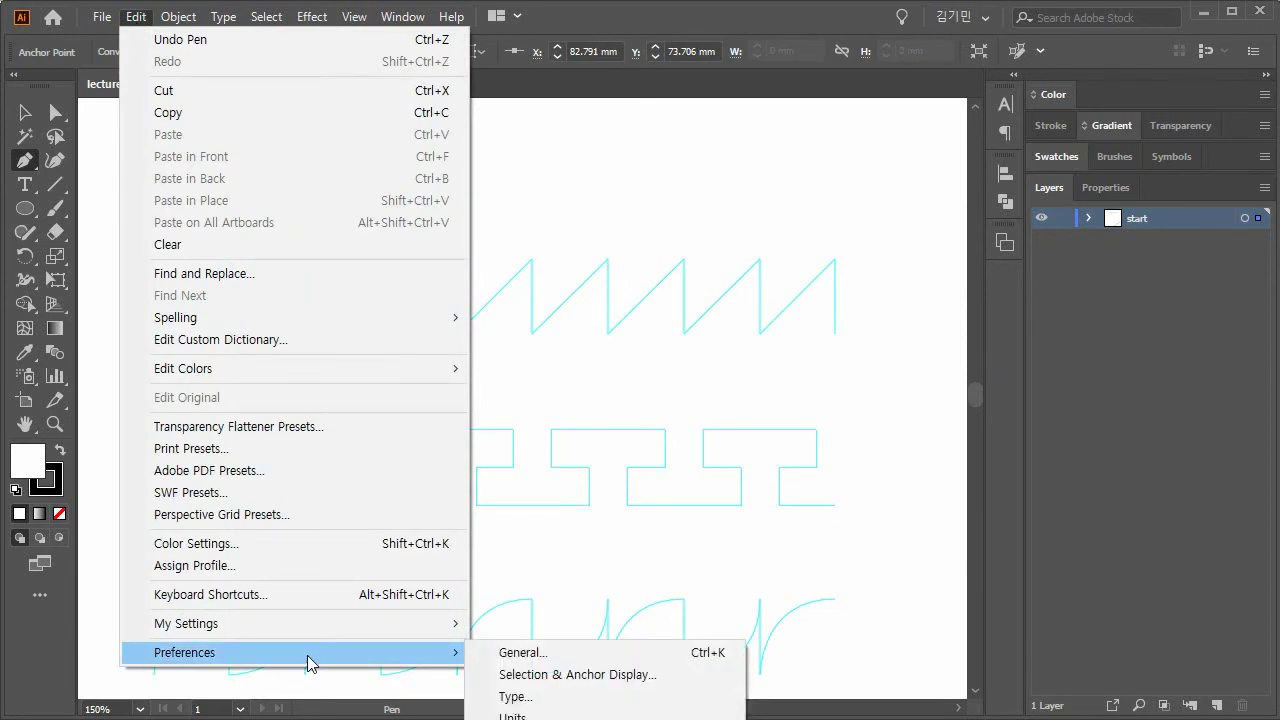
Uncheck Enable Rubber Band for Pen Tool in the Selection & Anchor Display preferences.
left_click(678, 676)
mouse_move(754, 189)
left_mouse_down()
mouse_move(720, 99)
mouse_move(672, 36)
left_mouse_up()
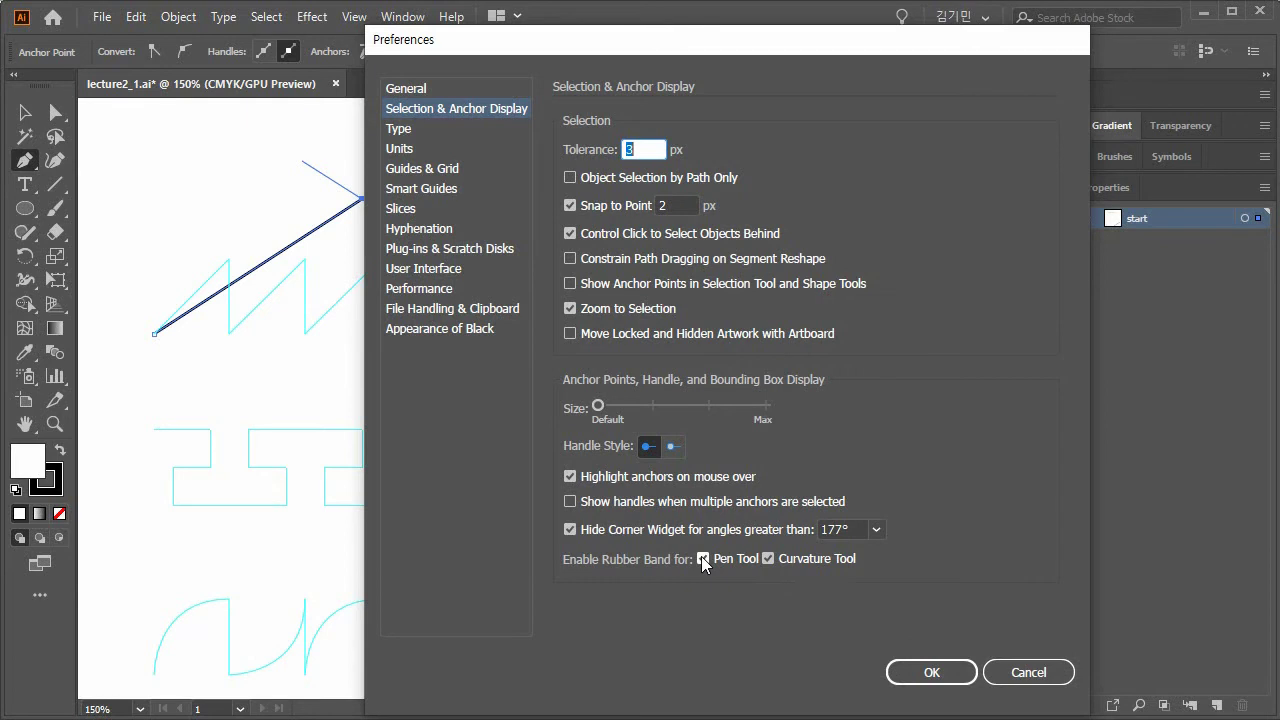
left_click(703, 559)
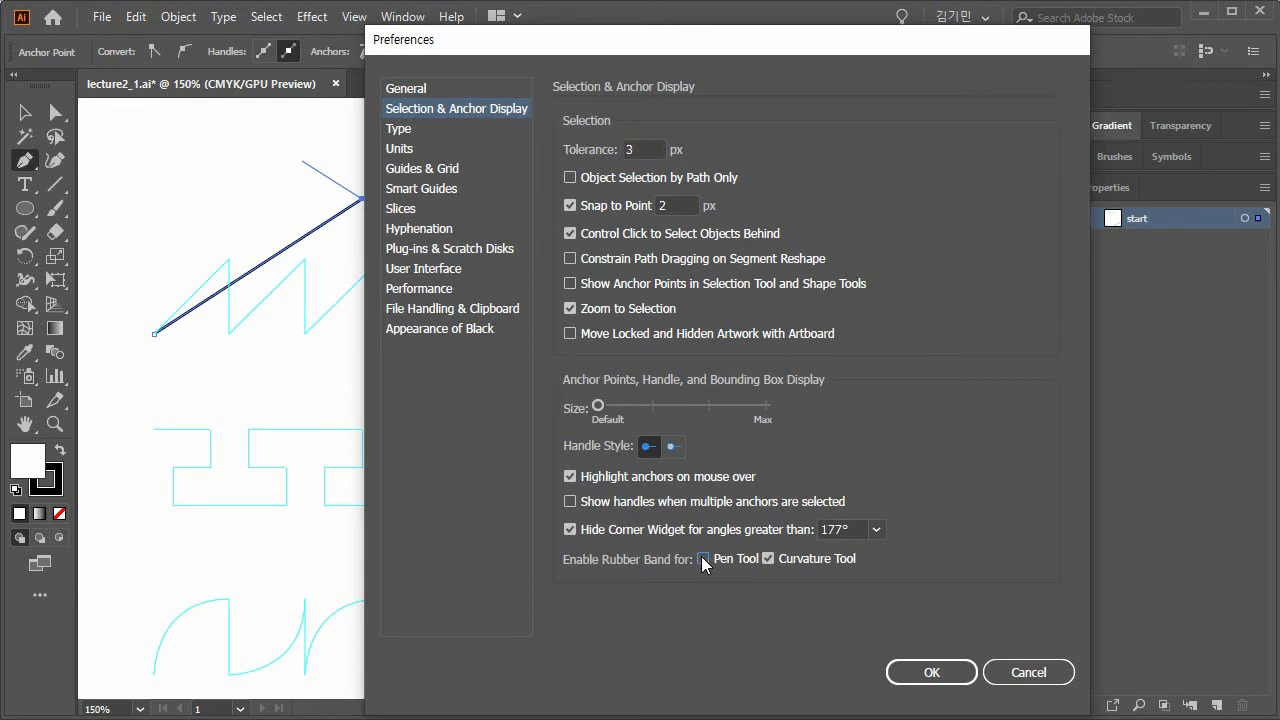
left_click(938, 672)
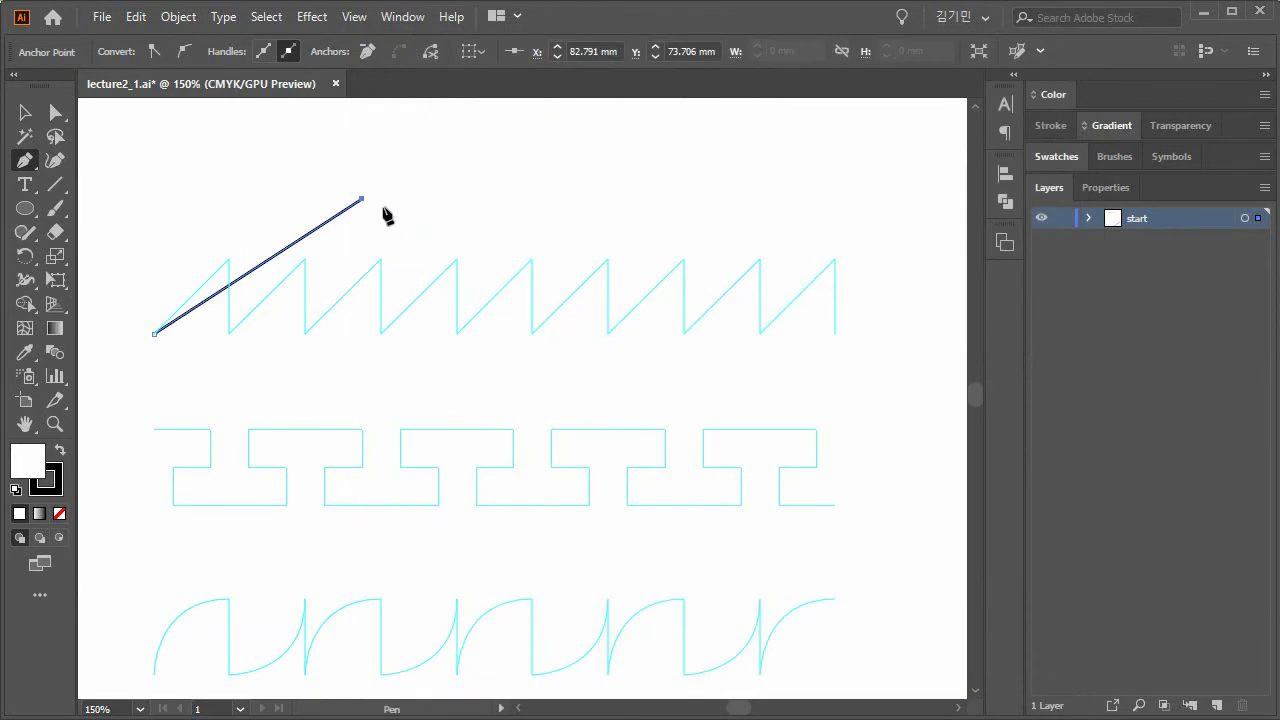
Redo the zigzag trace with six pen anchors through its first three peaks, then open the Edit menu.
key("ctrl+z")
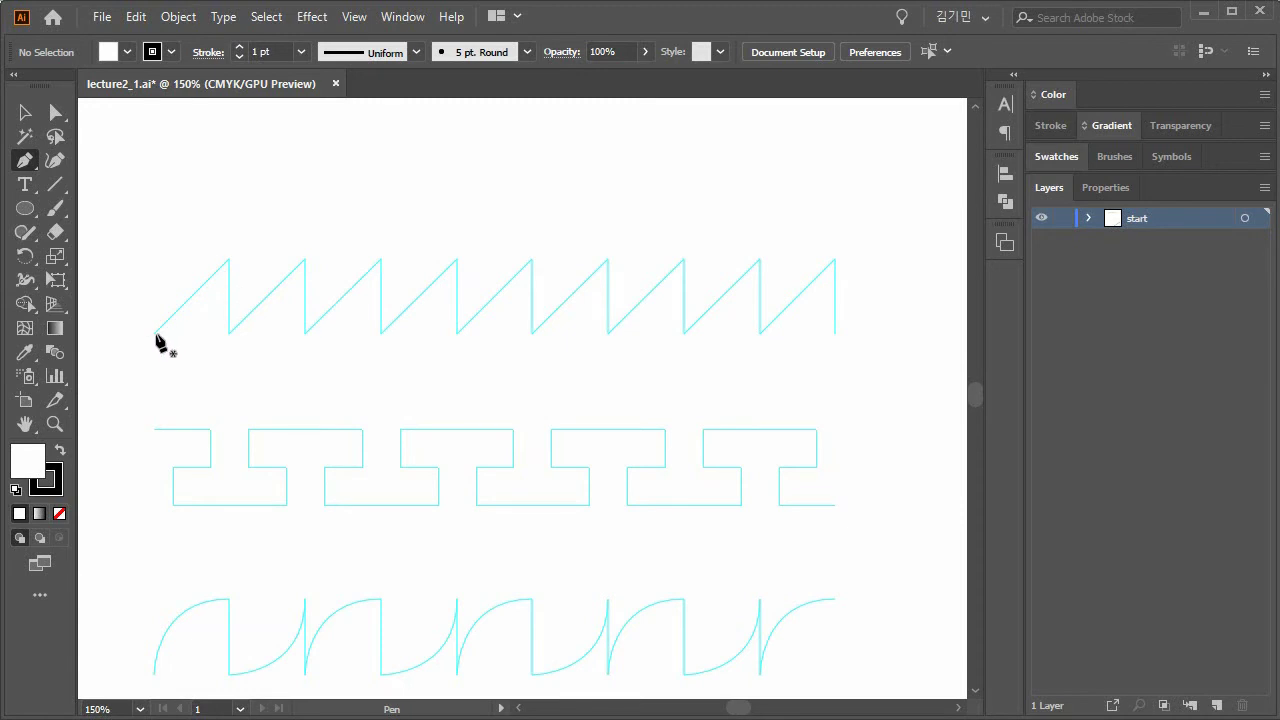
left_click(153, 333)
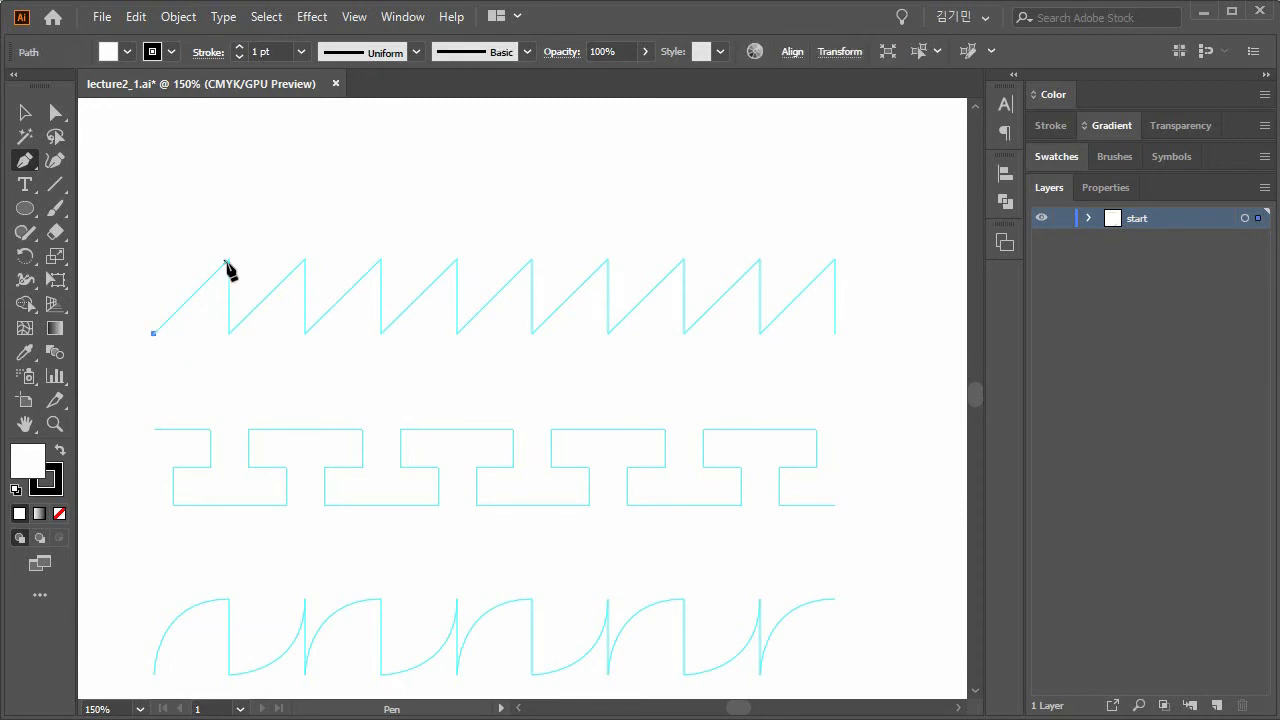
left_click(226, 262)
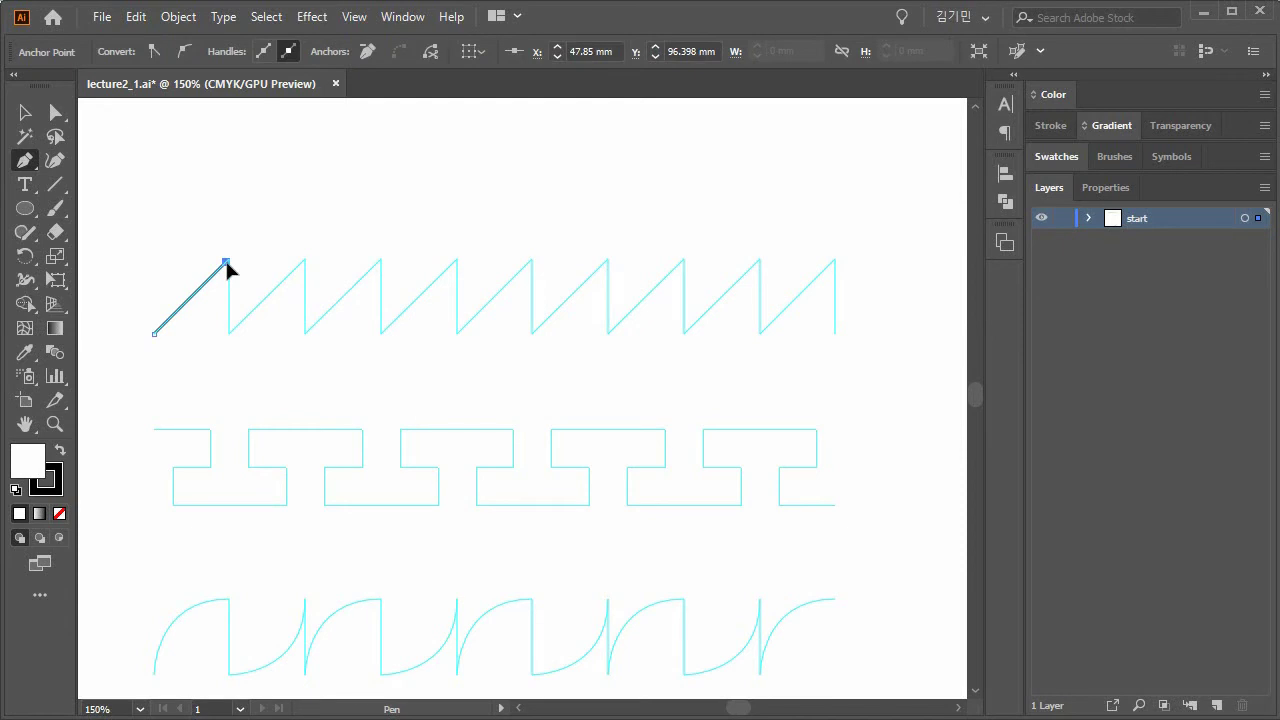
left_click(229, 333)
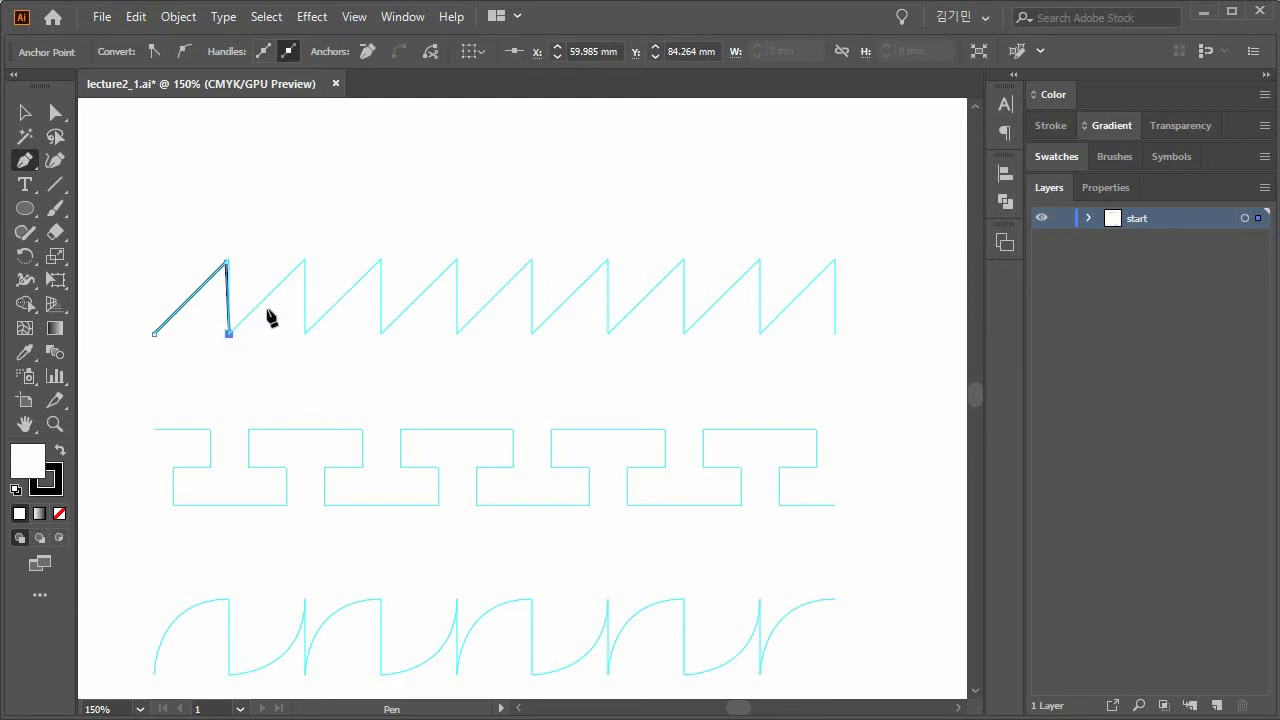
left_click(305, 261)
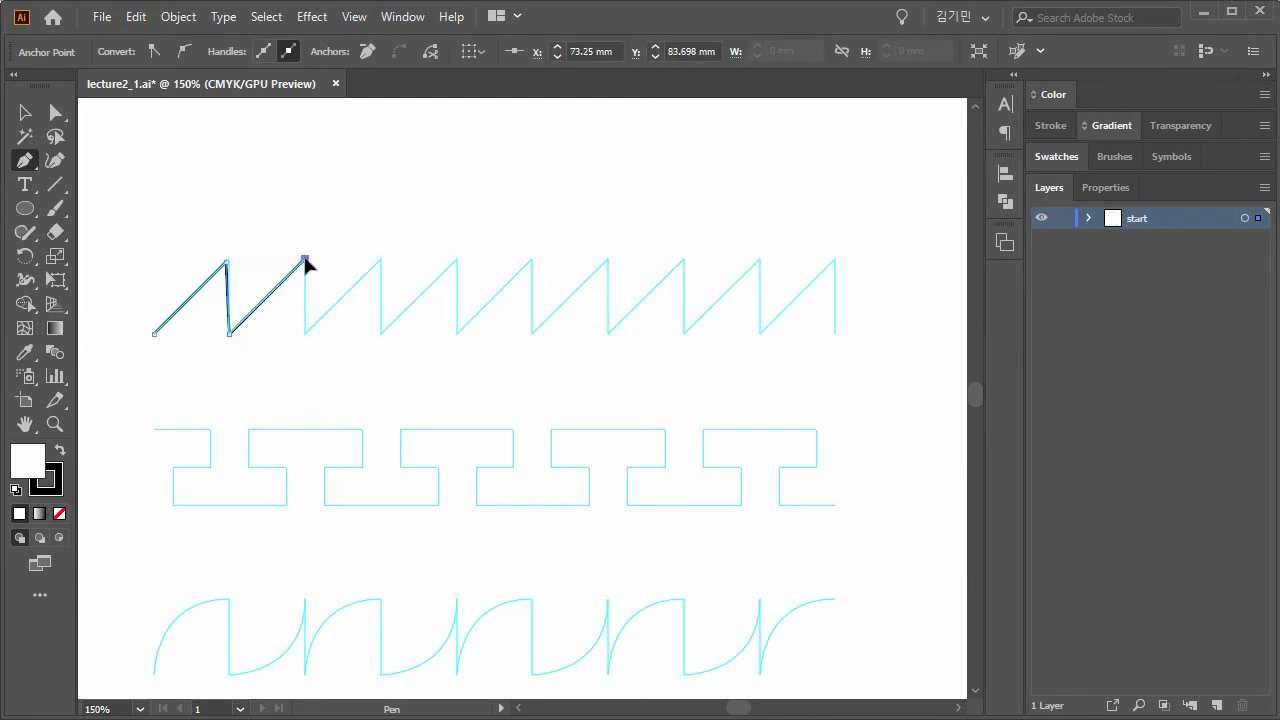
left_click(304, 333)
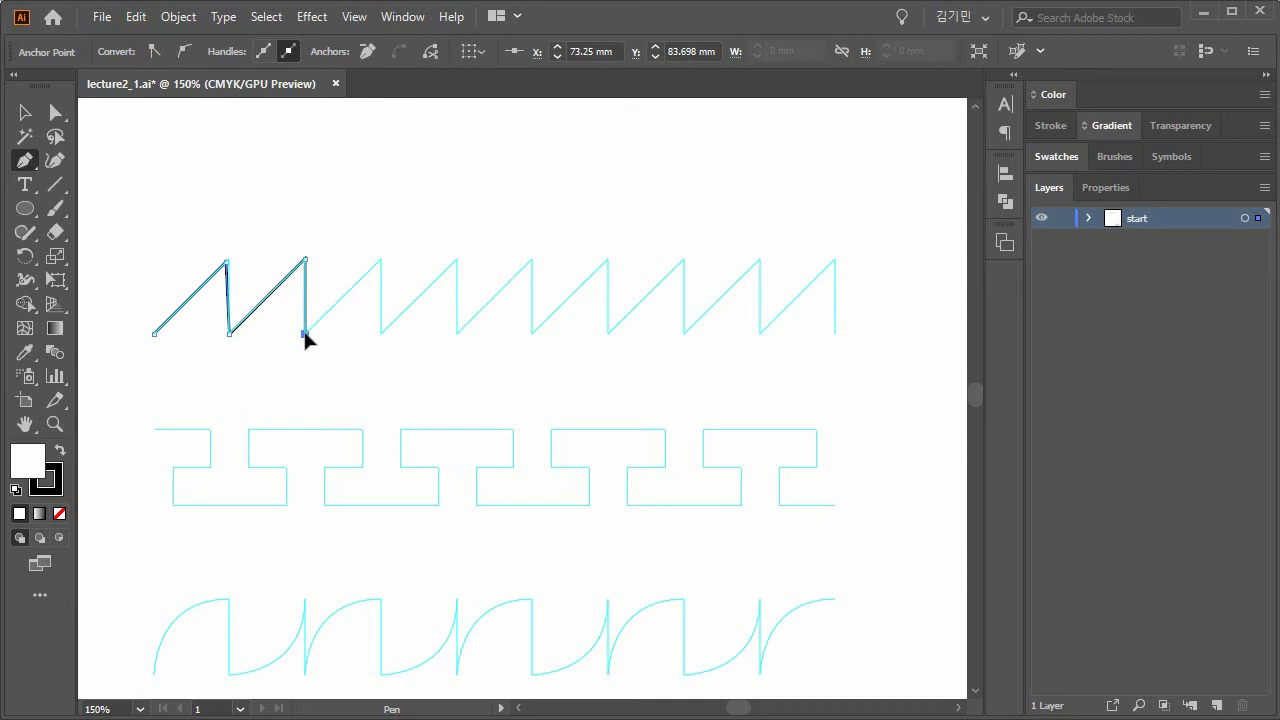
left_click(380, 260)
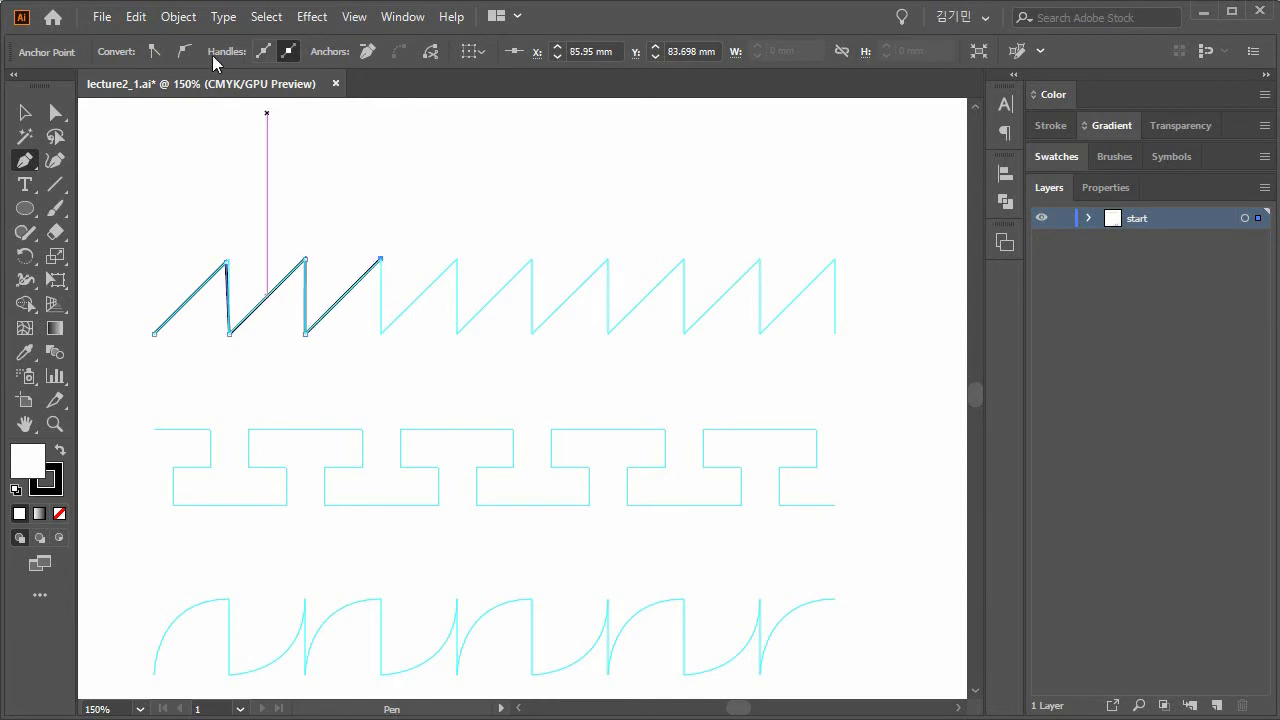
left_click(137, 18)
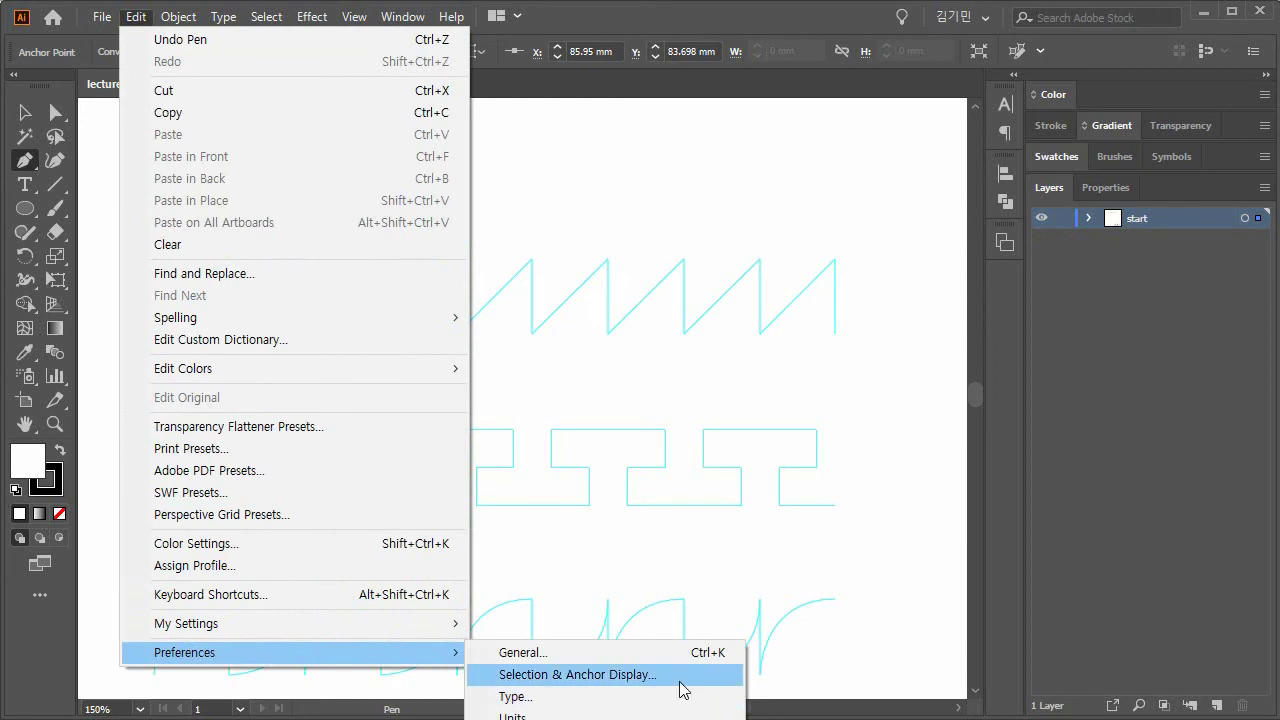
Turn on Enable Rubber Band for Pen Tool in Selection & Anchor Display preferences.
left_click(672, 688)
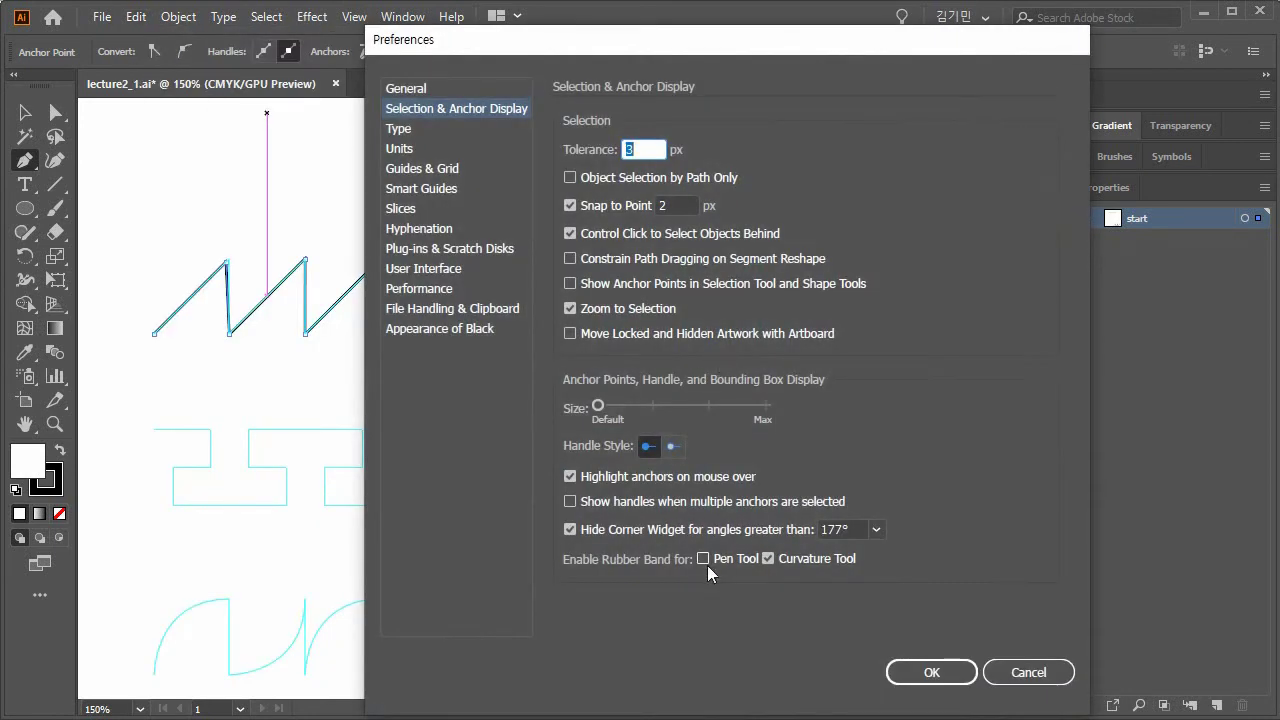
left_click(703, 558)
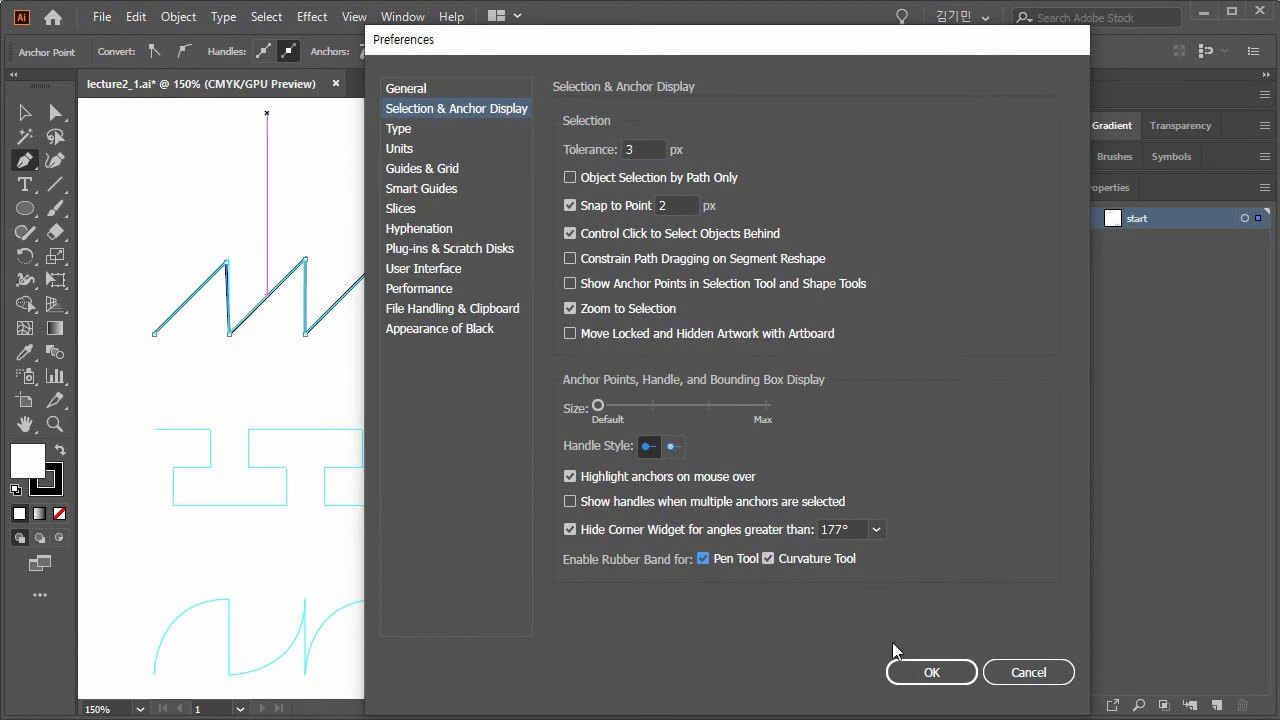
left_click(945, 673)
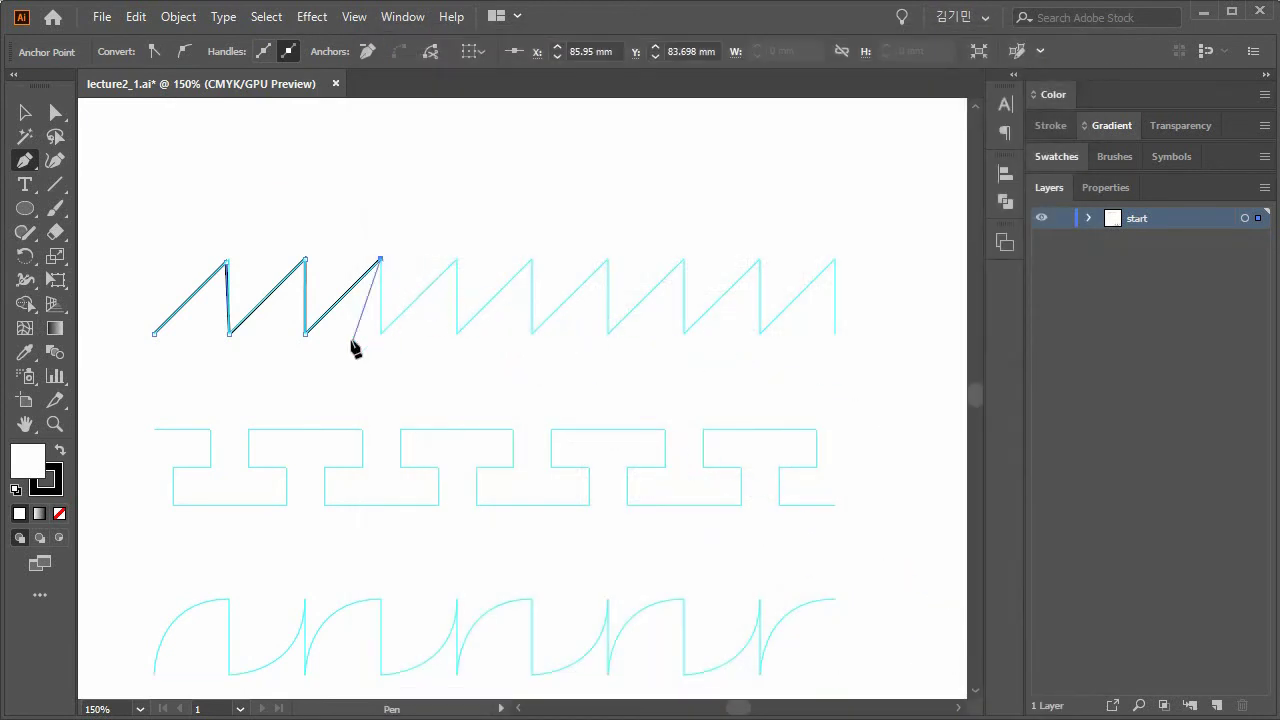
Continue the zigzag trace with anchors across the next four troughs and peaks.
left_click(380, 334)
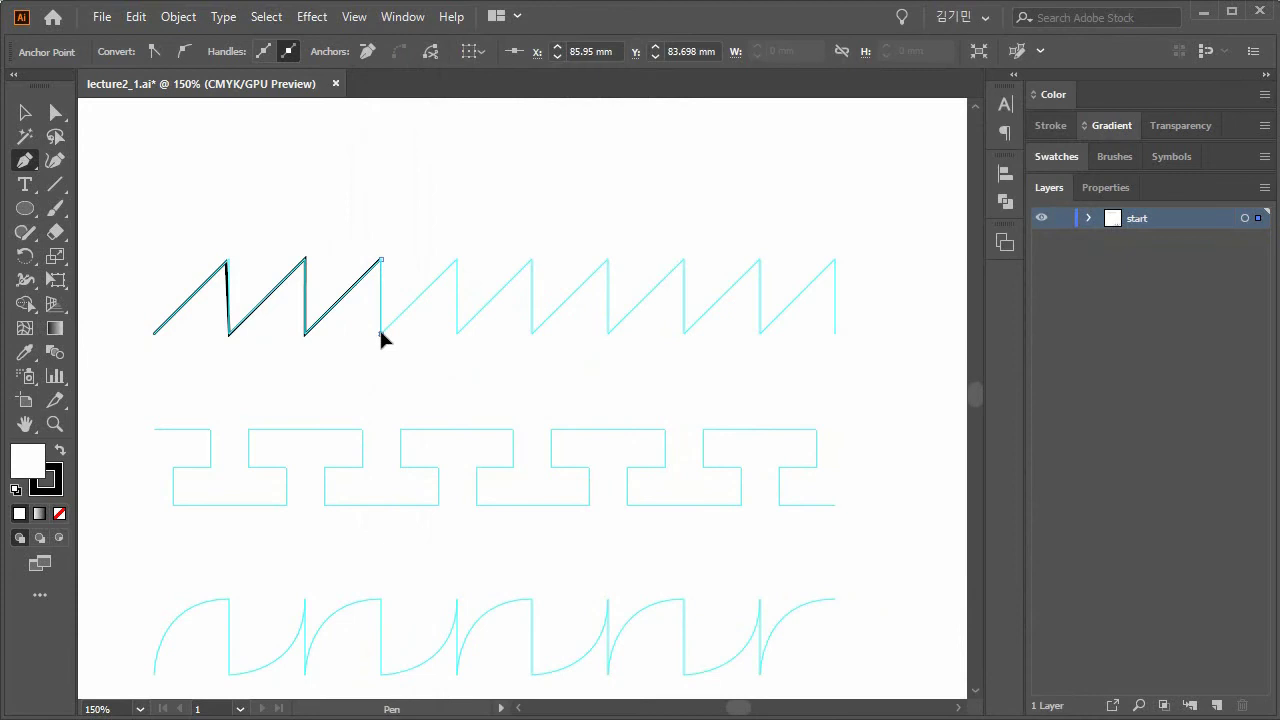
left_click(456, 260)
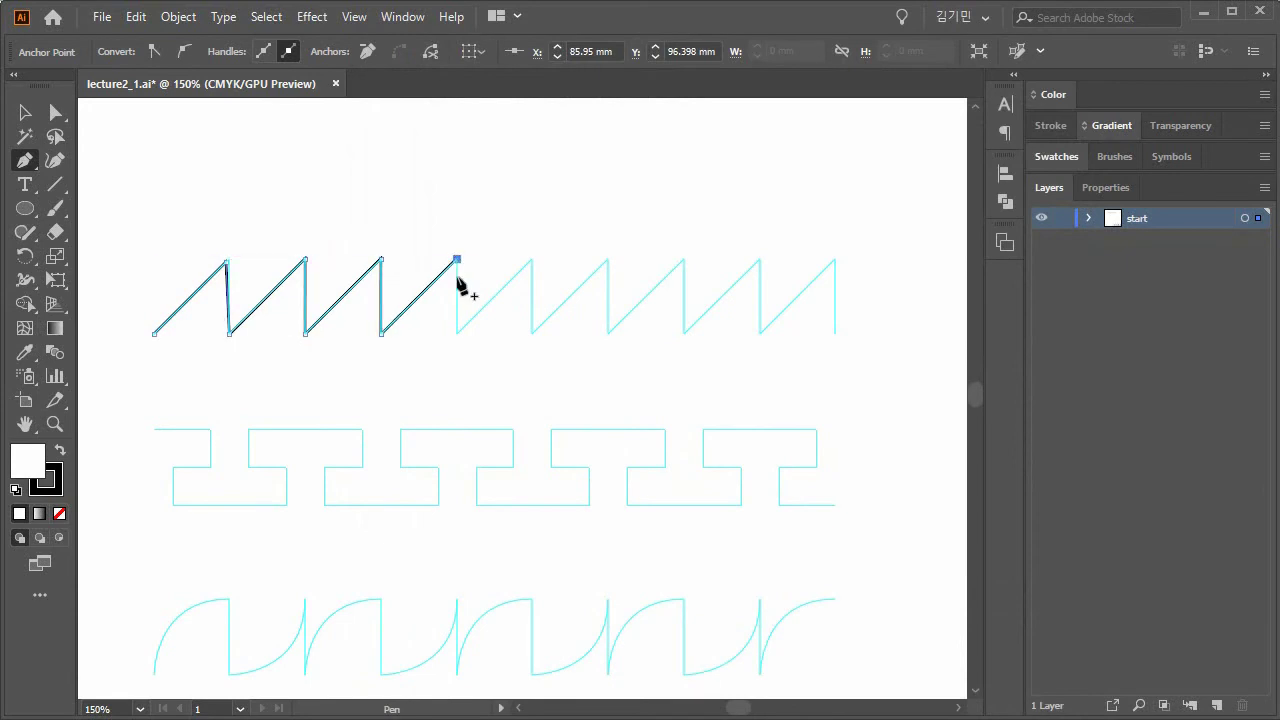
left_click(456, 334)
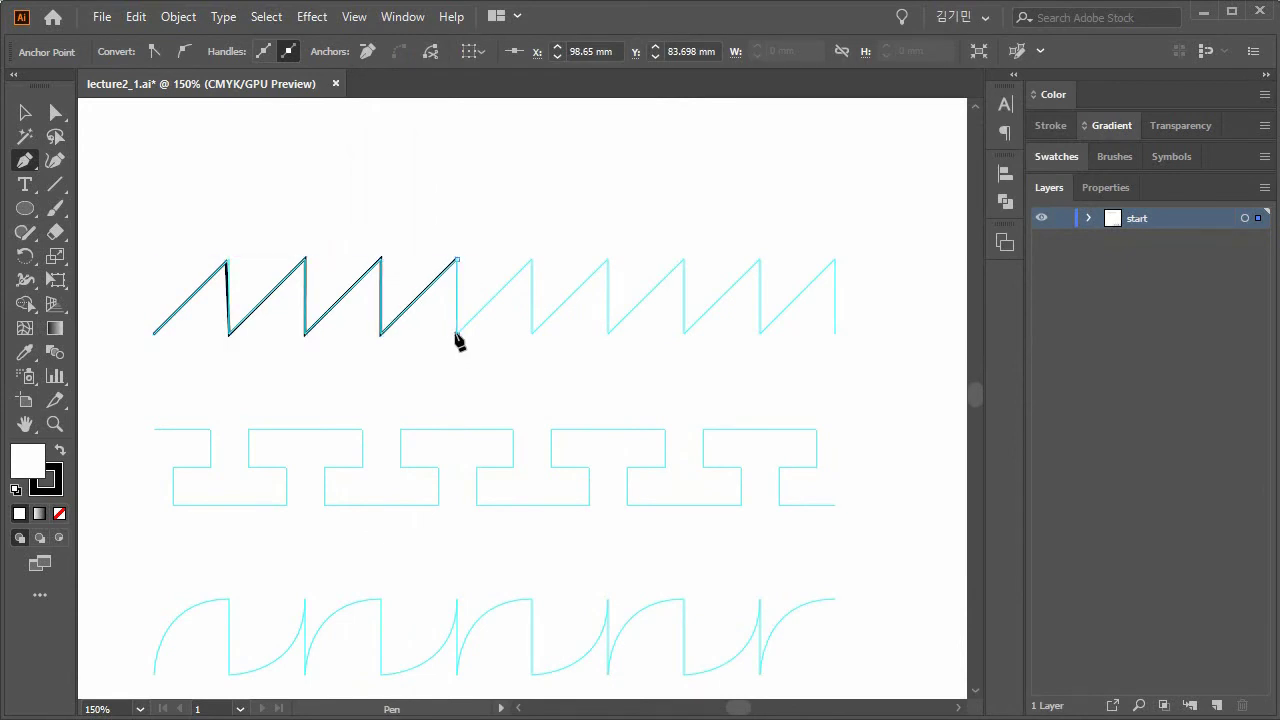
left_click(531, 260)
left_click(531, 334)
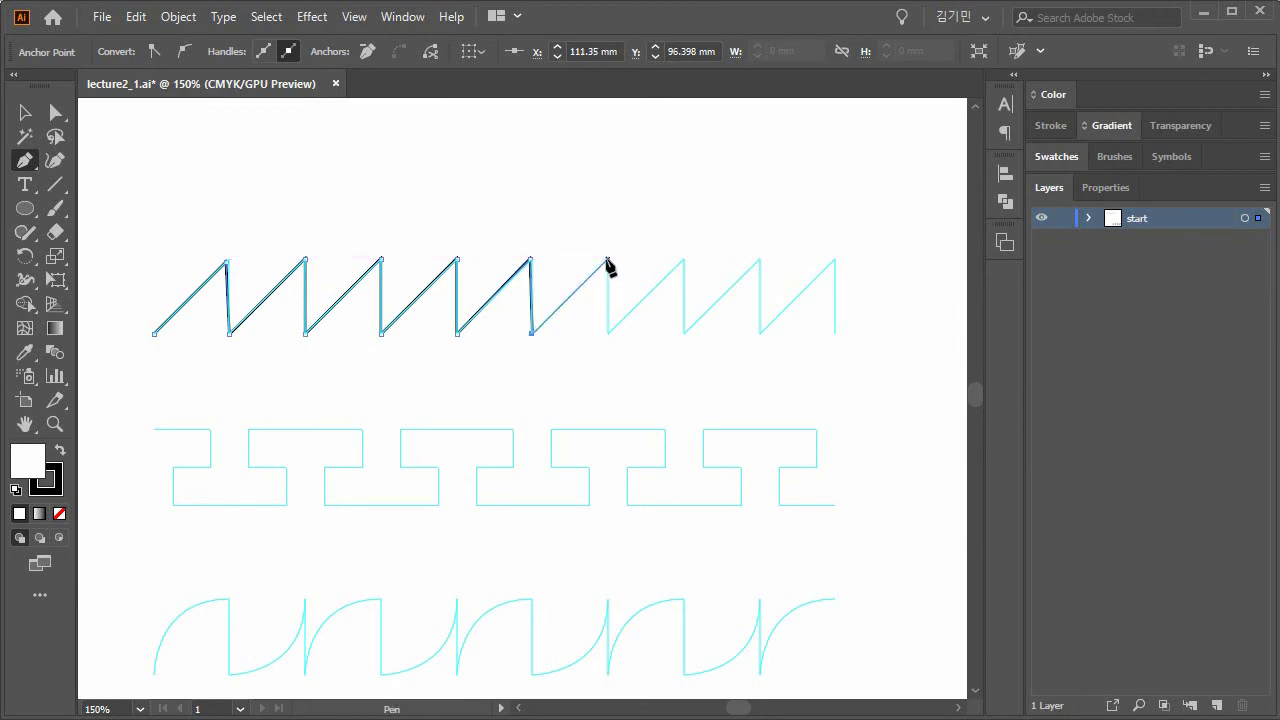
left_click(607, 260)
left_click(607, 334)
left_click(684, 261)
Trace the remaining zigzag corners to its right end, redoing the misplaced final anchor.
left_click(684, 334)
left_click(760, 261)
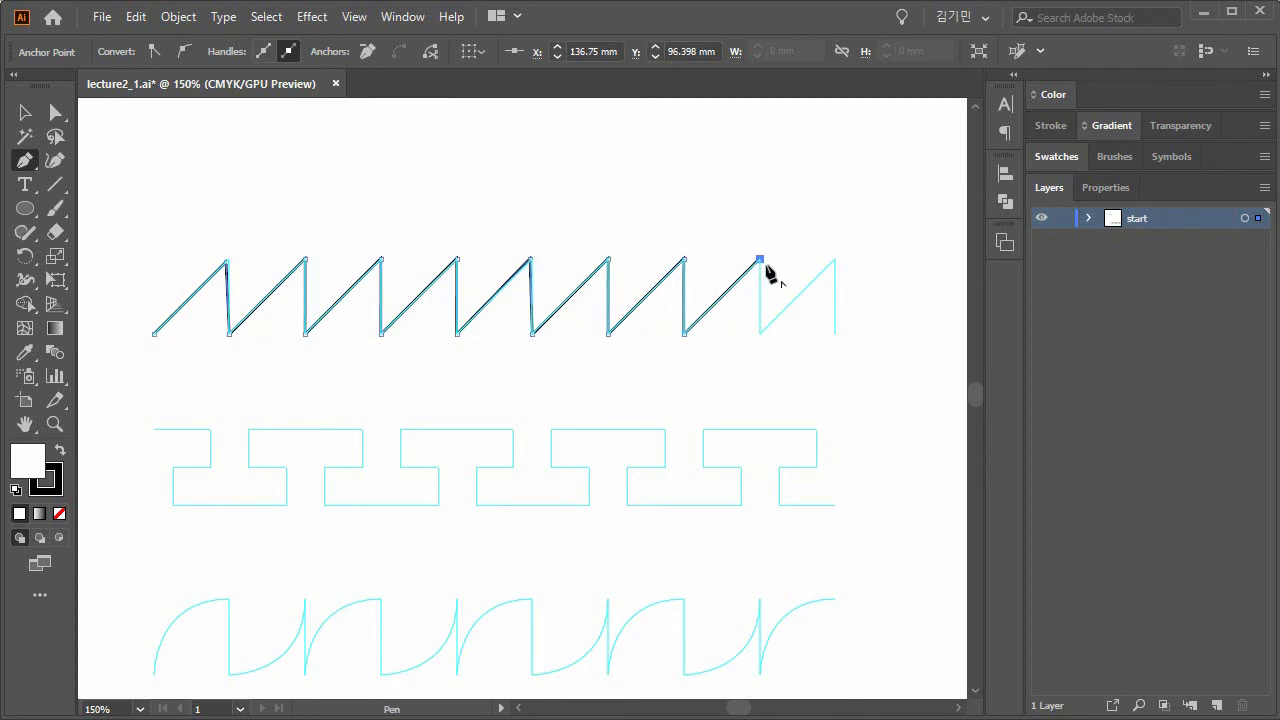
left_click(760, 334)
left_click(834, 262)
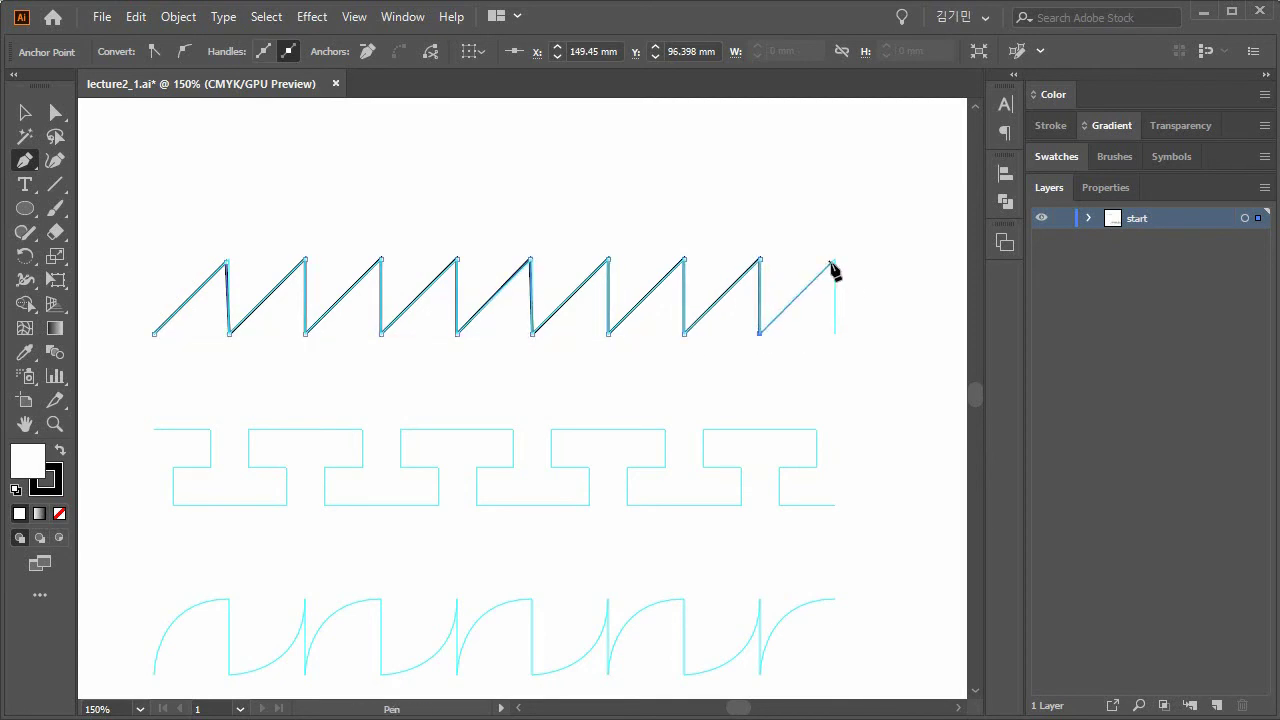
left_click(834, 326)
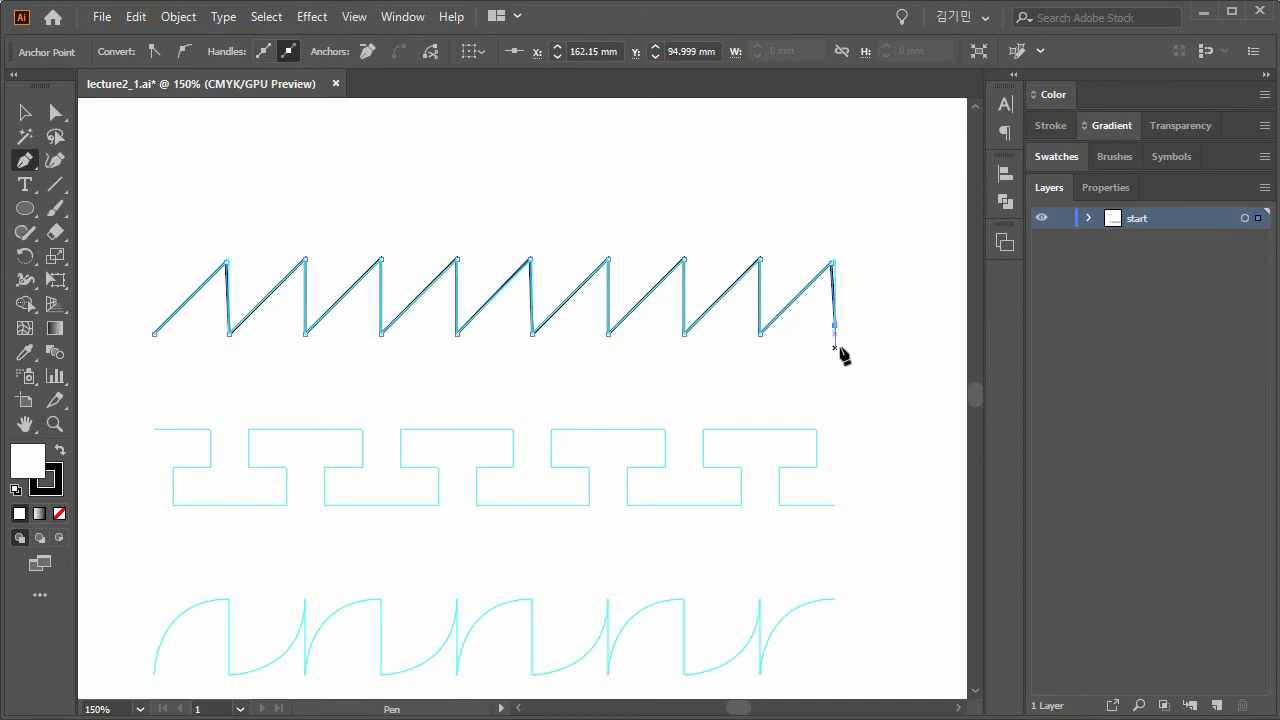
key("ctrl+z")
key("ctrl+z")
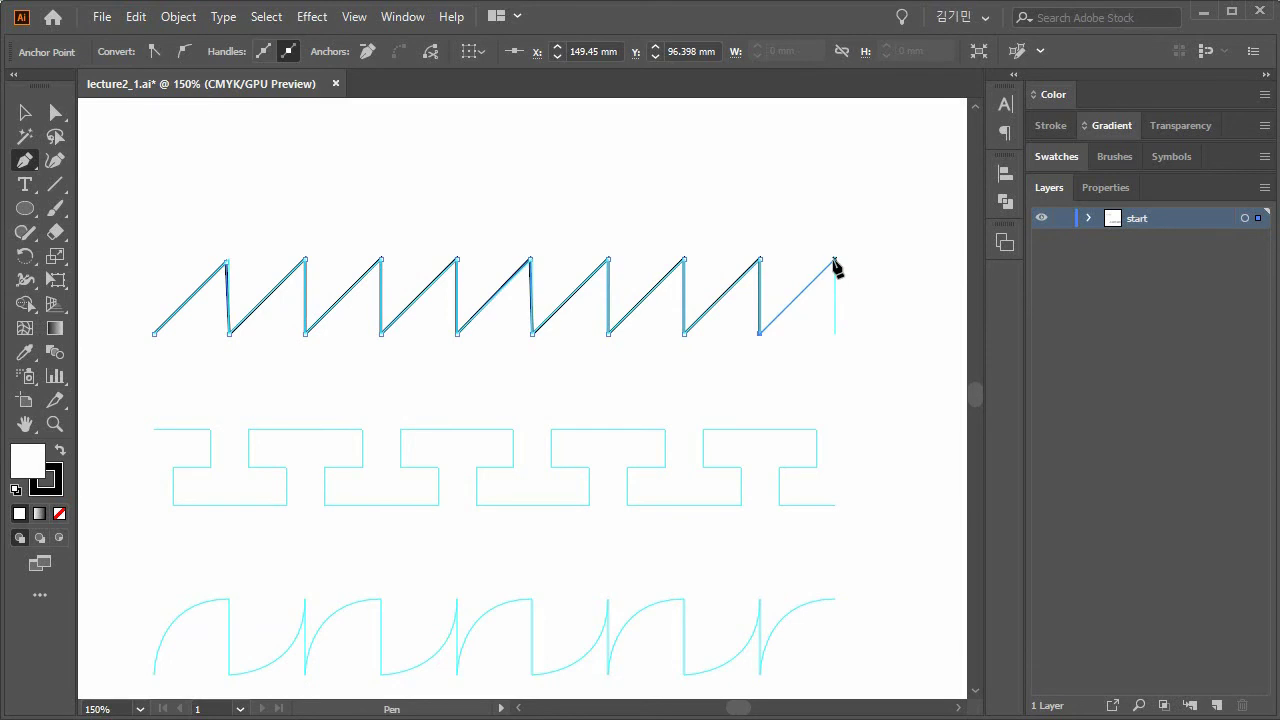
left_click(834, 261)
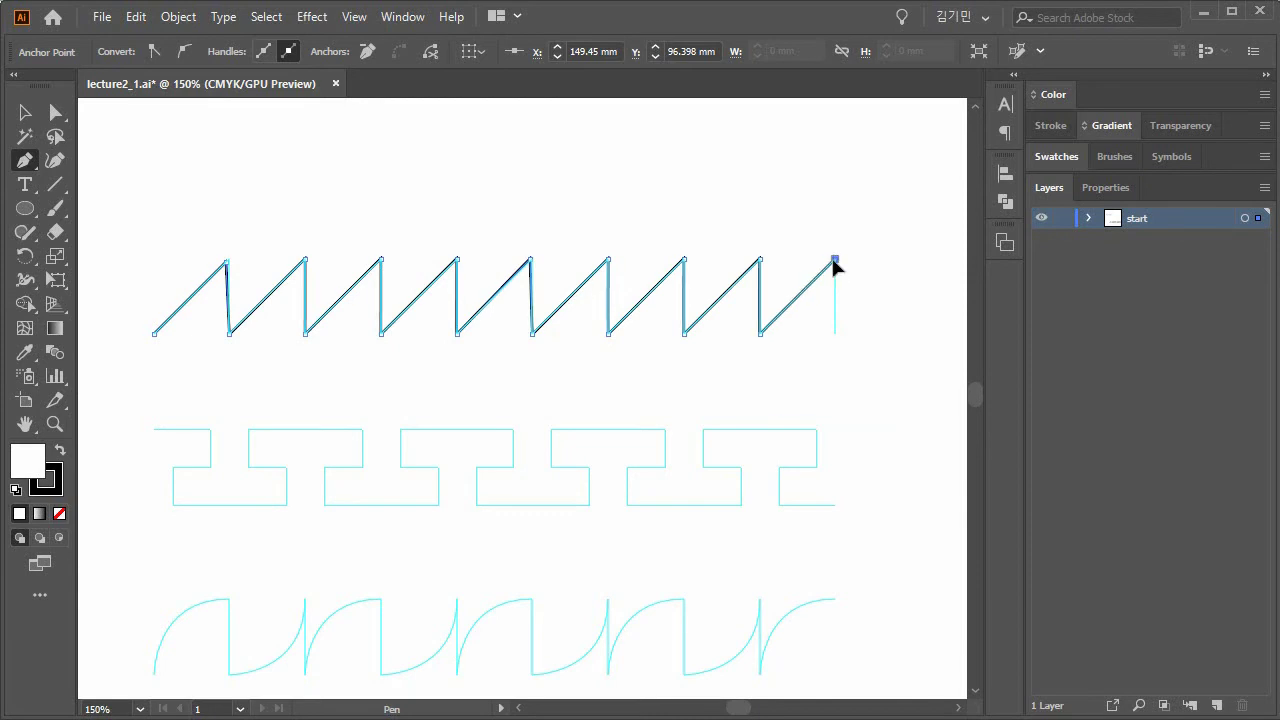
left_click(834, 334)
Deselect the finished zigzag path and return to the Pen tool.
left_click_drag(706, 374, 890, 241)
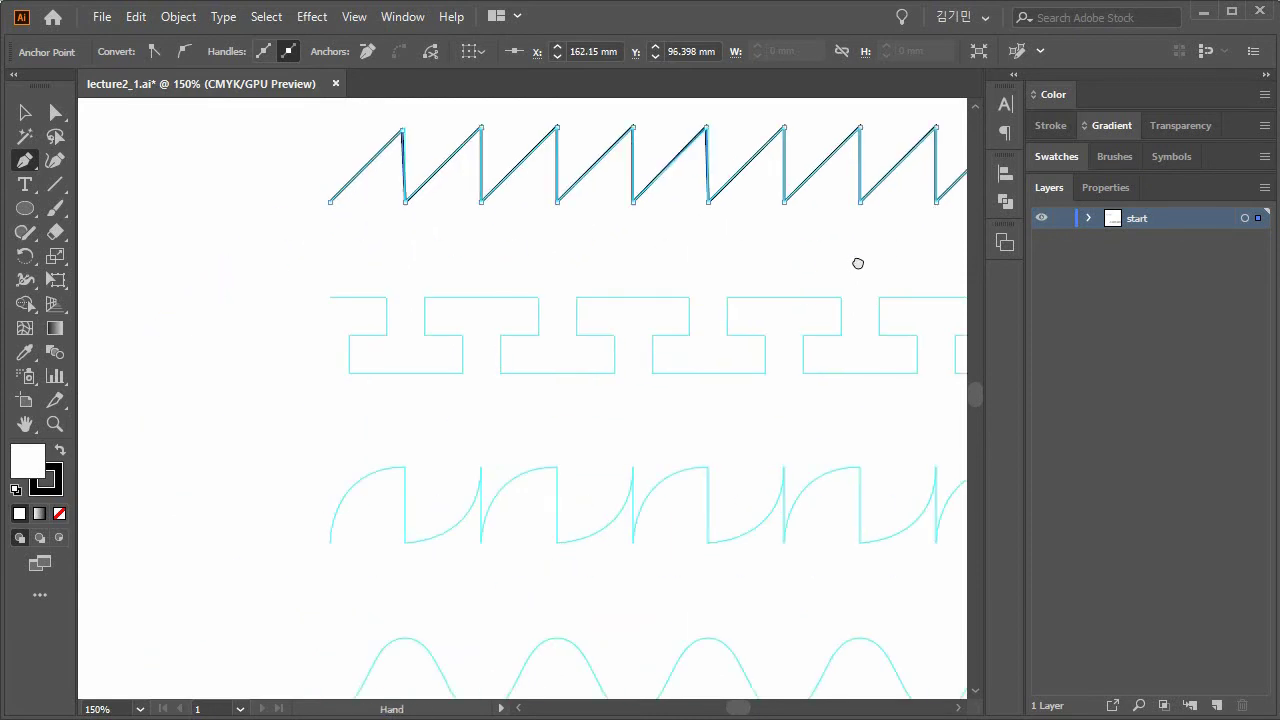
left_click(408, 256, "ctrl")
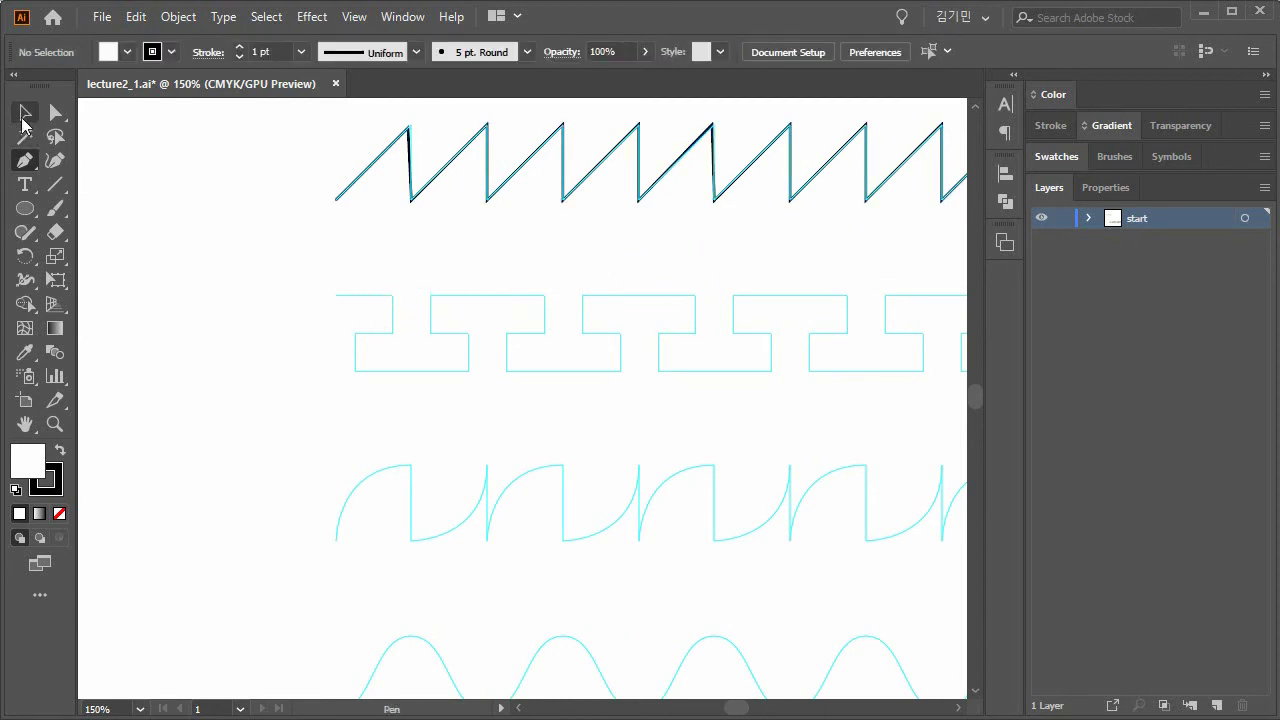
left_click(23, 119)
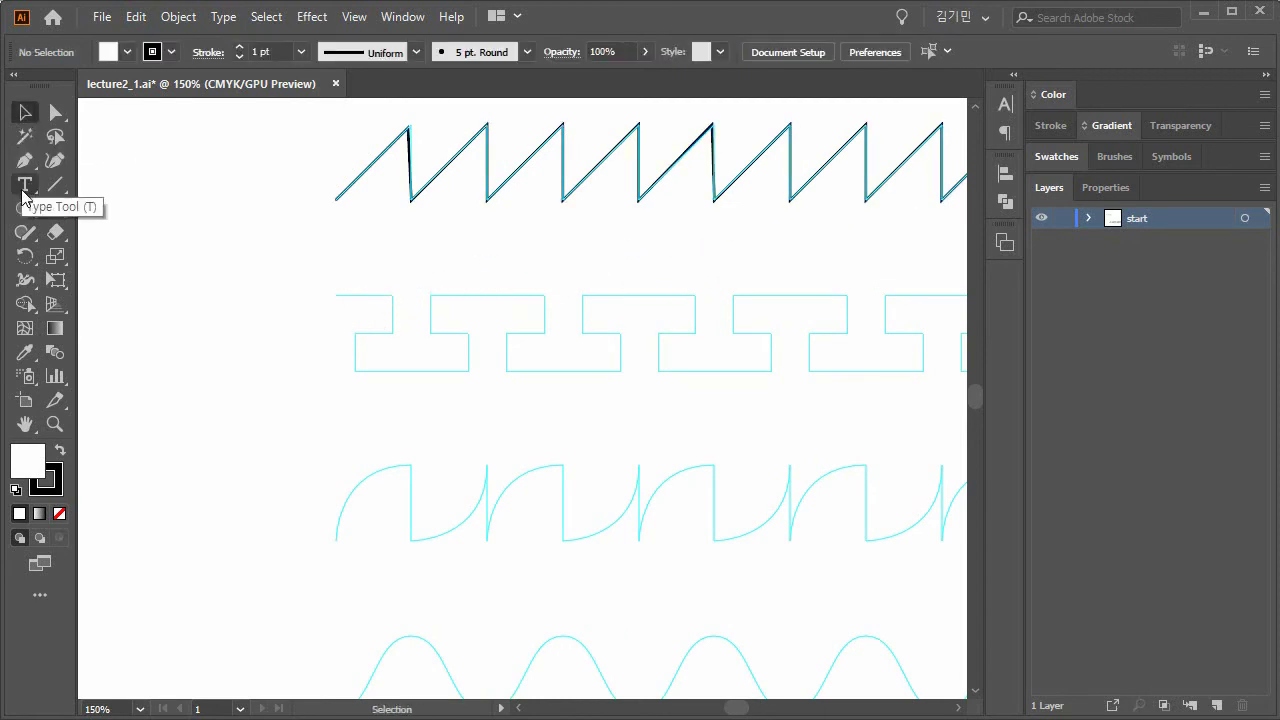
left_click(27, 161)
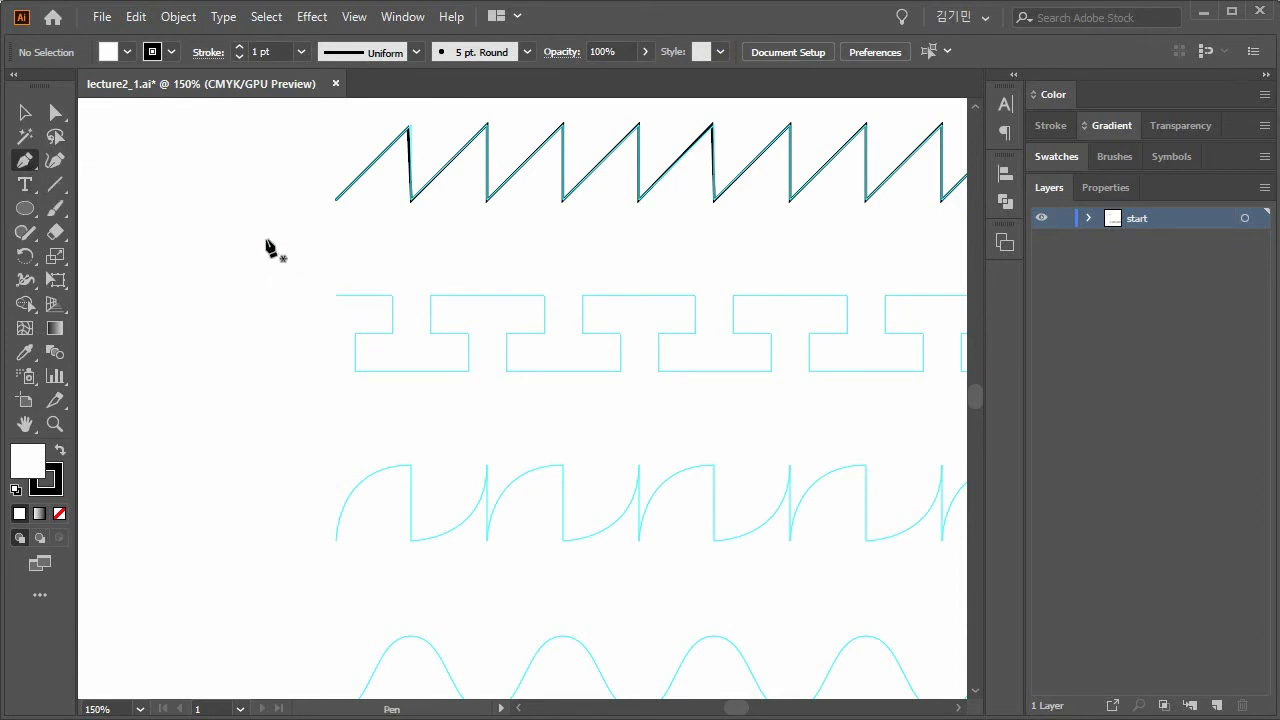
End the zigzag trace as its own open path and deselect it.
scroll(770, 350, "up", 2)
scroll(770, 350, "right", 3)
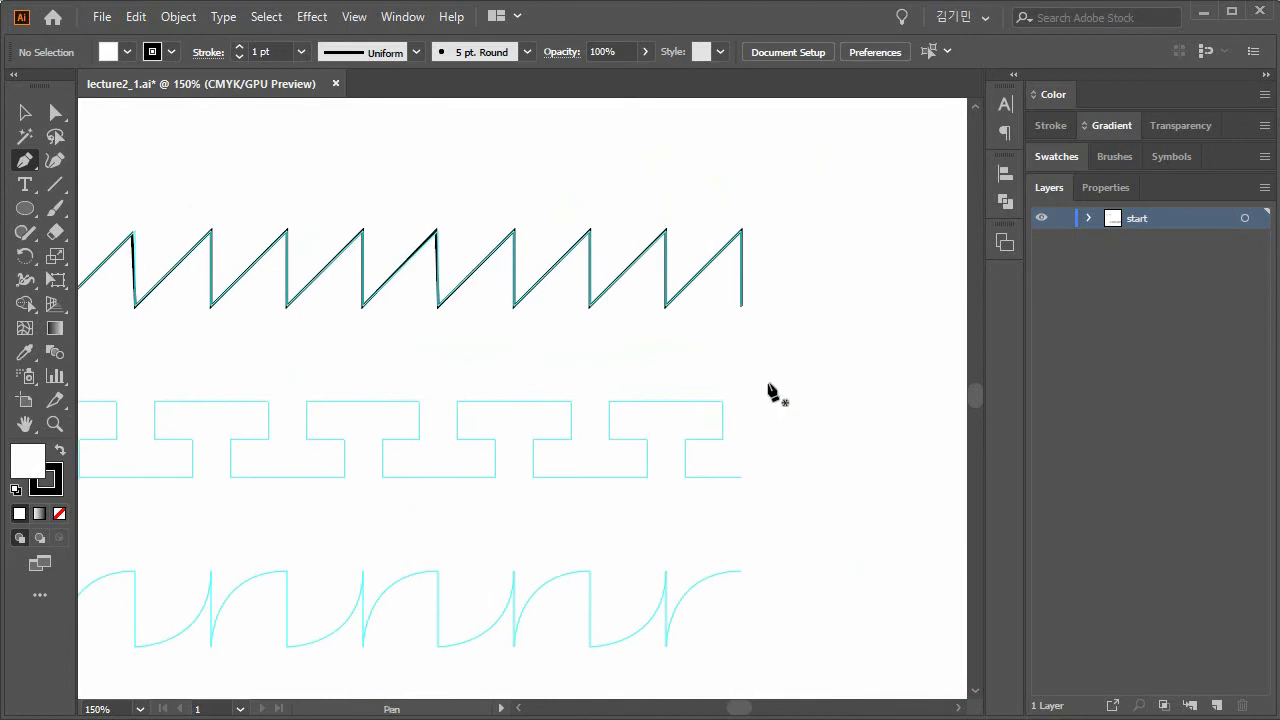
left_click(741, 307)
scroll(577, 357, "down", 1)
scroll(600, 360, "left", 3)
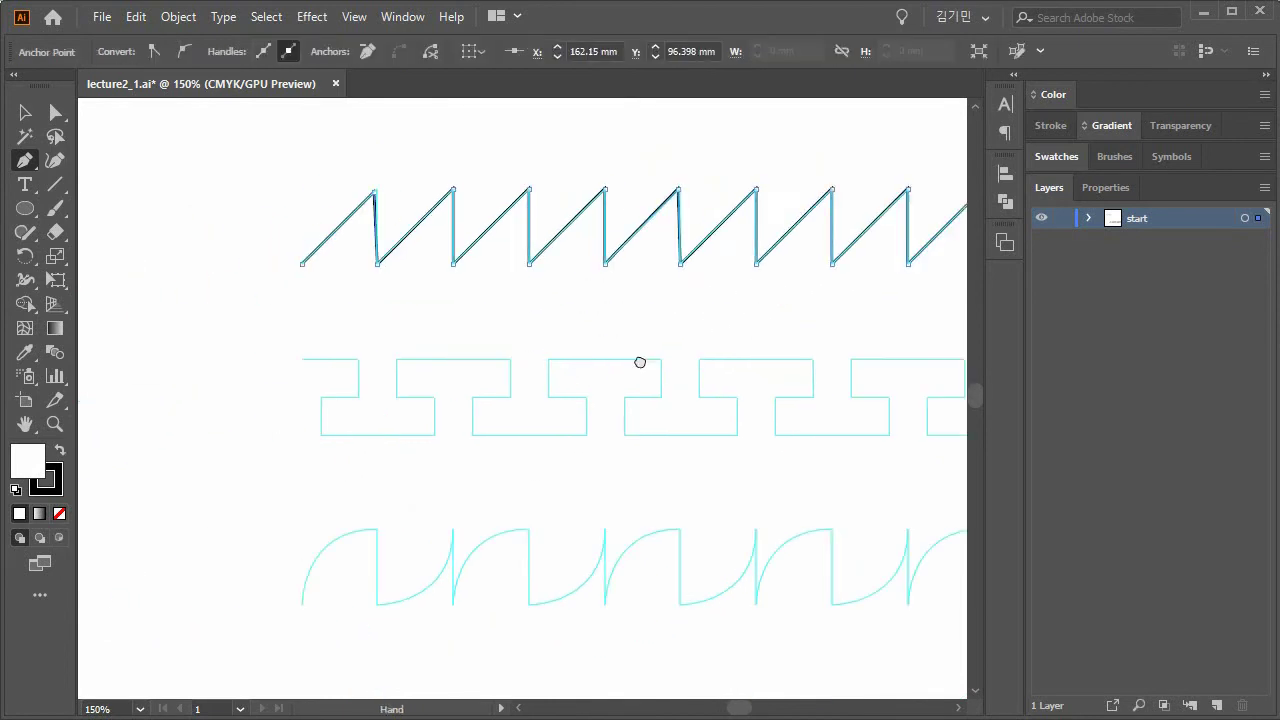
scroll(540, 355, "left", 2)
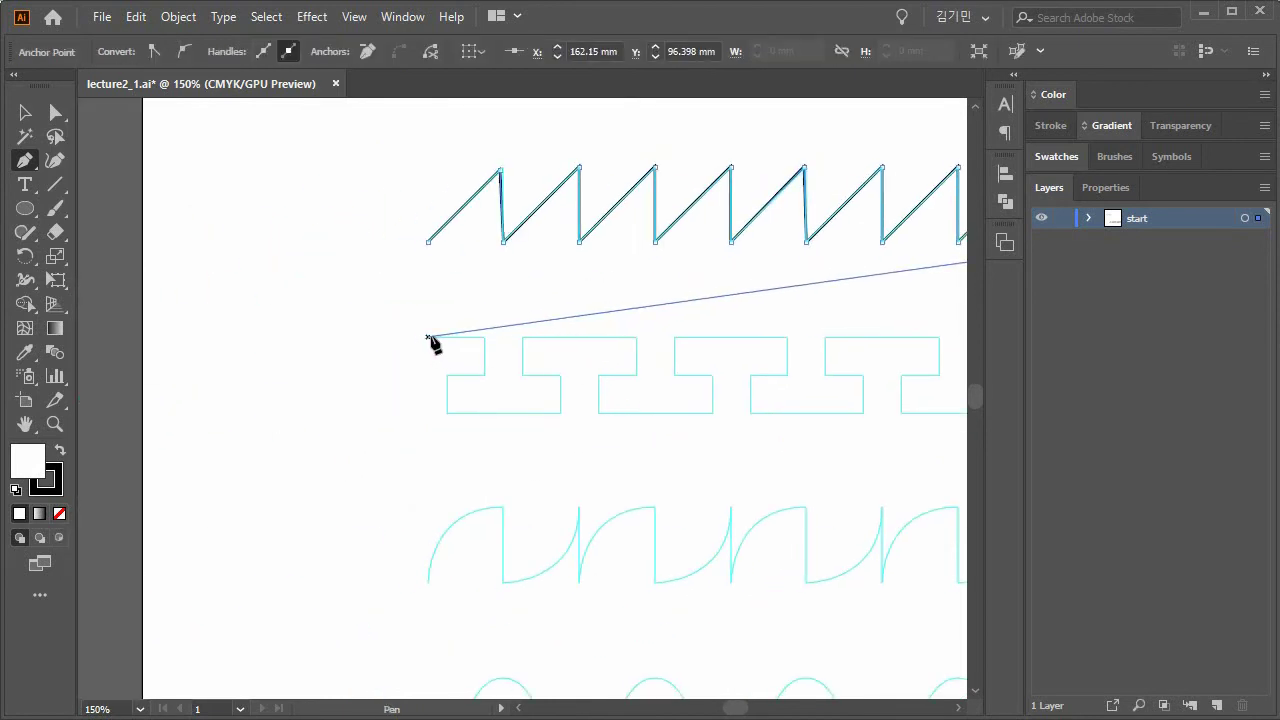
key("ctrl")
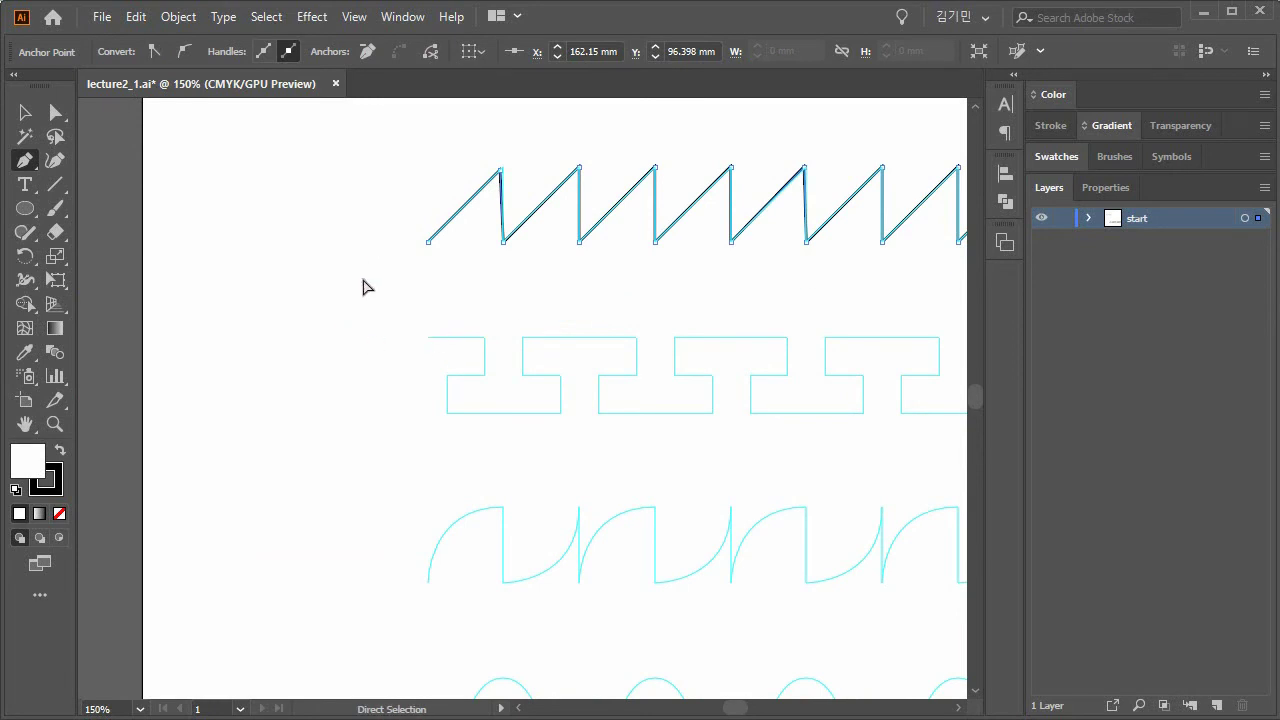
left_click(360, 302, "ctrl")
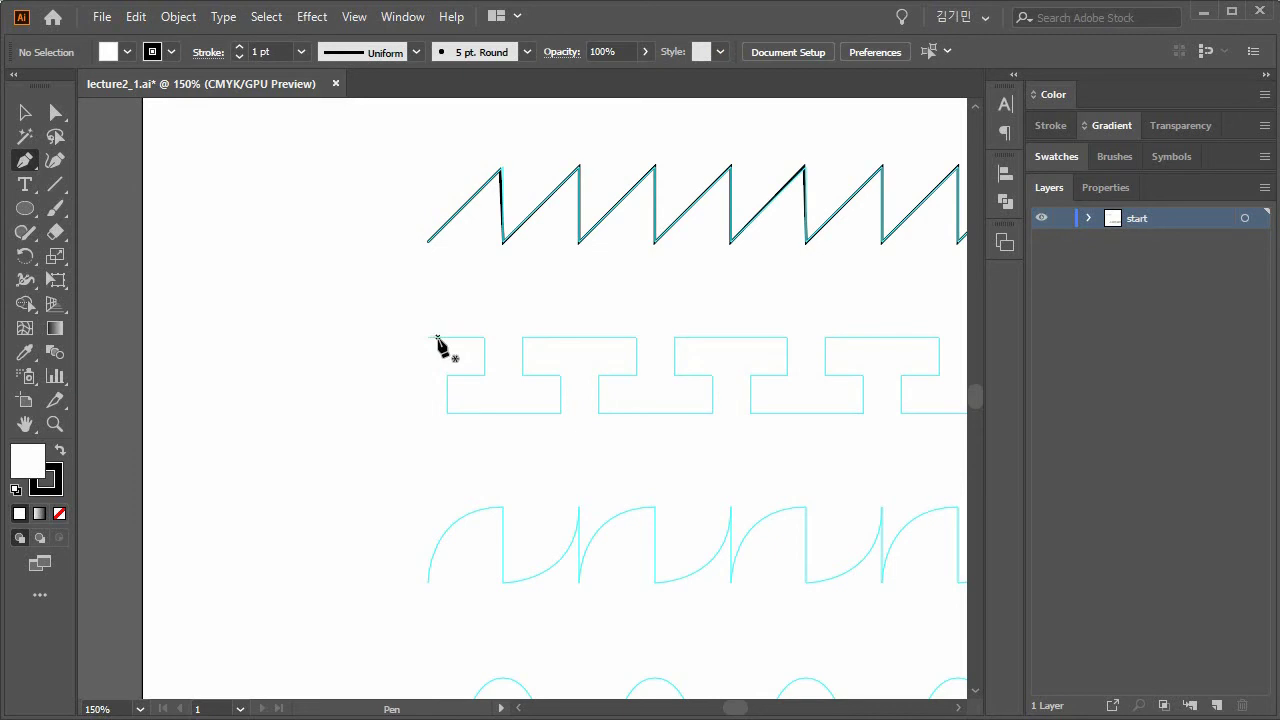
Discard a partial second-row path, then end and deselect the zigzag path again.
left_click(428, 337)
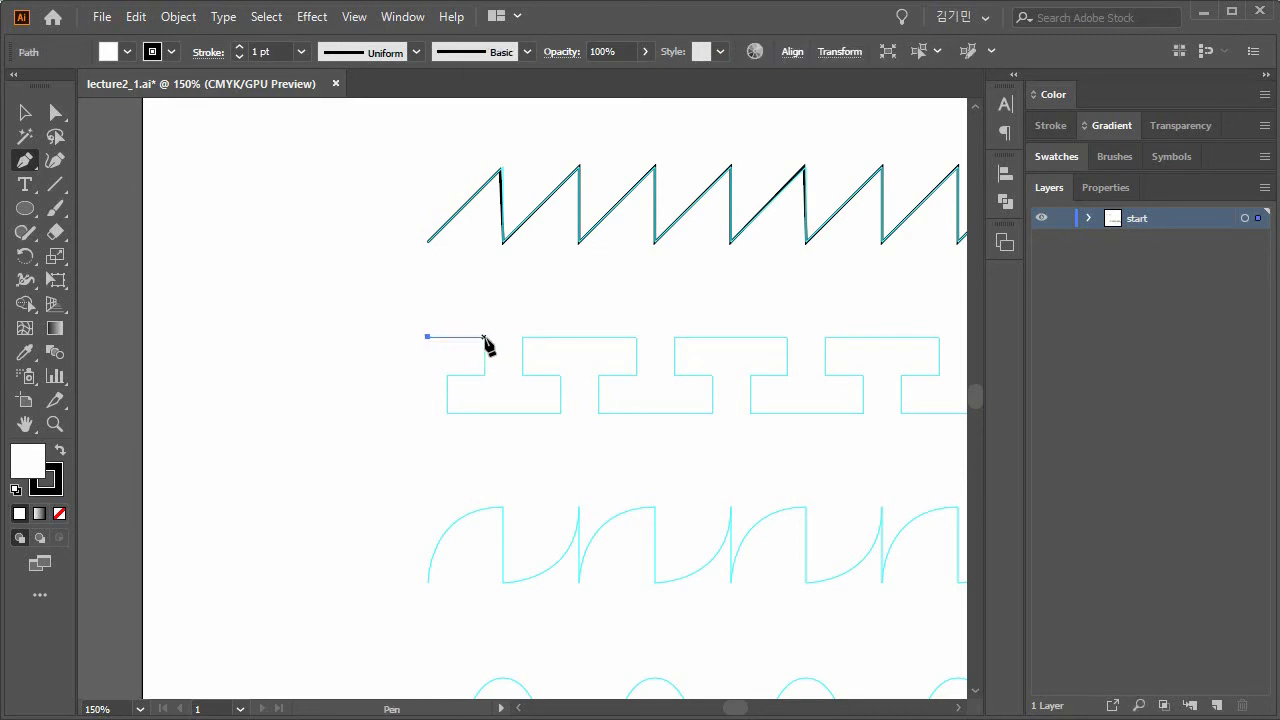
left_click(485, 337)
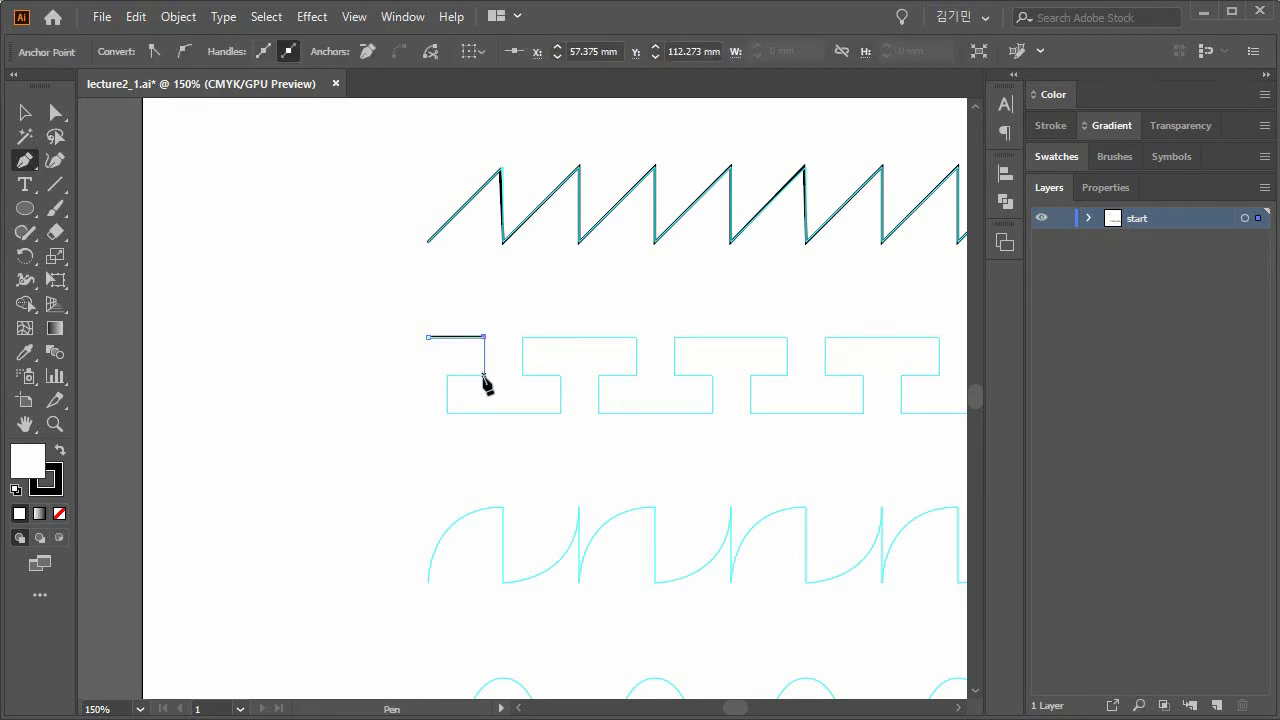
key("ctrl+z")
key("ctrl+z")
key("ctrl+z")
left_click_drag(643, 375, 300, 352)
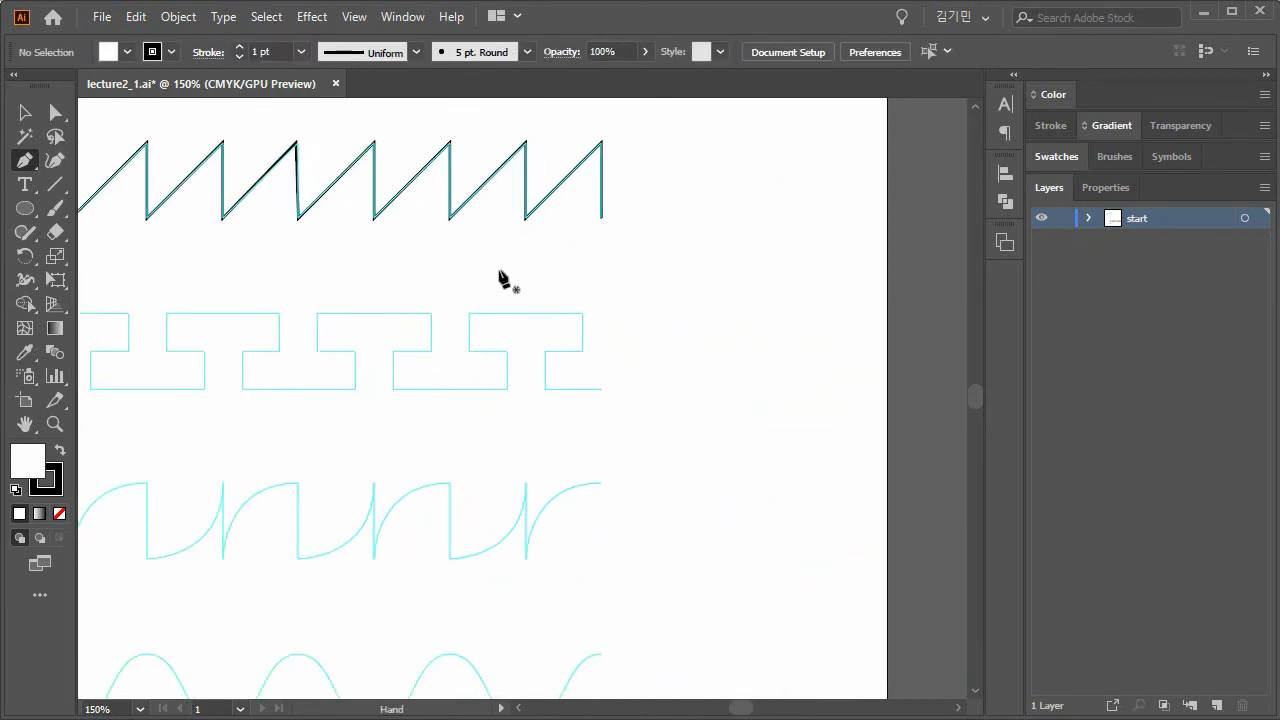
left_click(601, 218)
mouse_move(500, 350)
left_mouse_down()
mouse_move(826, 354)
mouse_move(793, 358)
left_mouse_up()
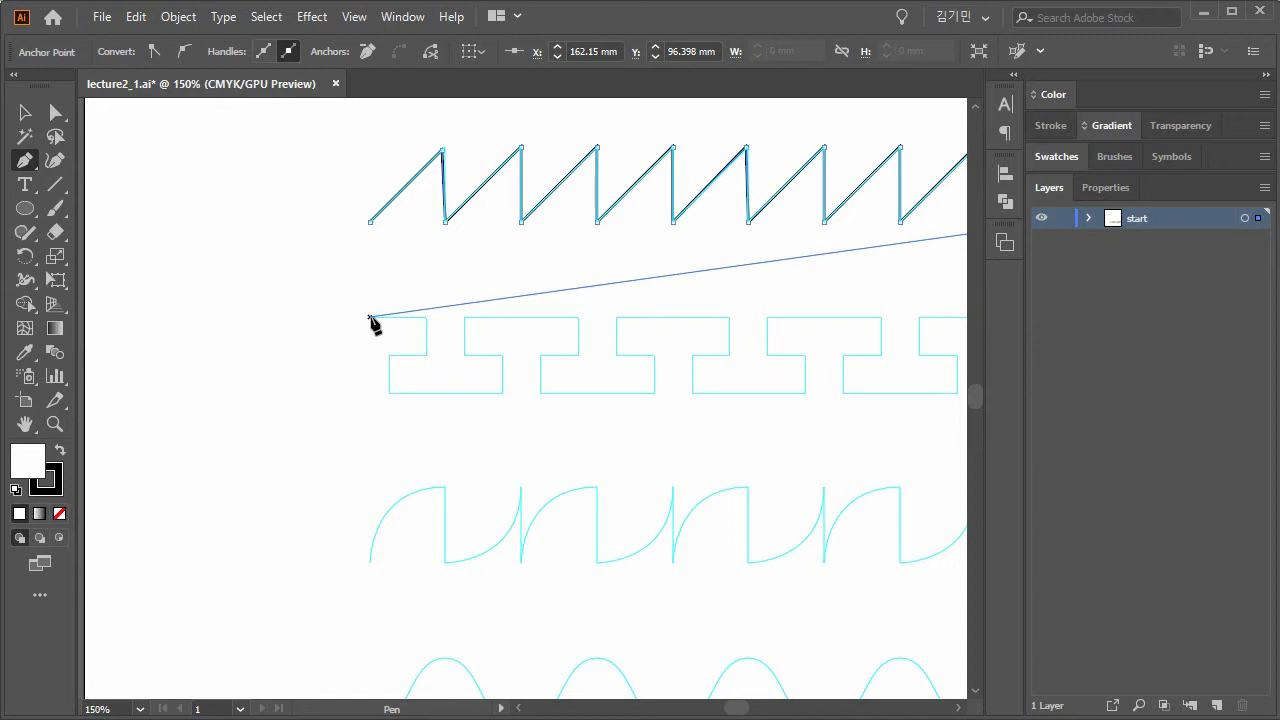
key("ctrl")
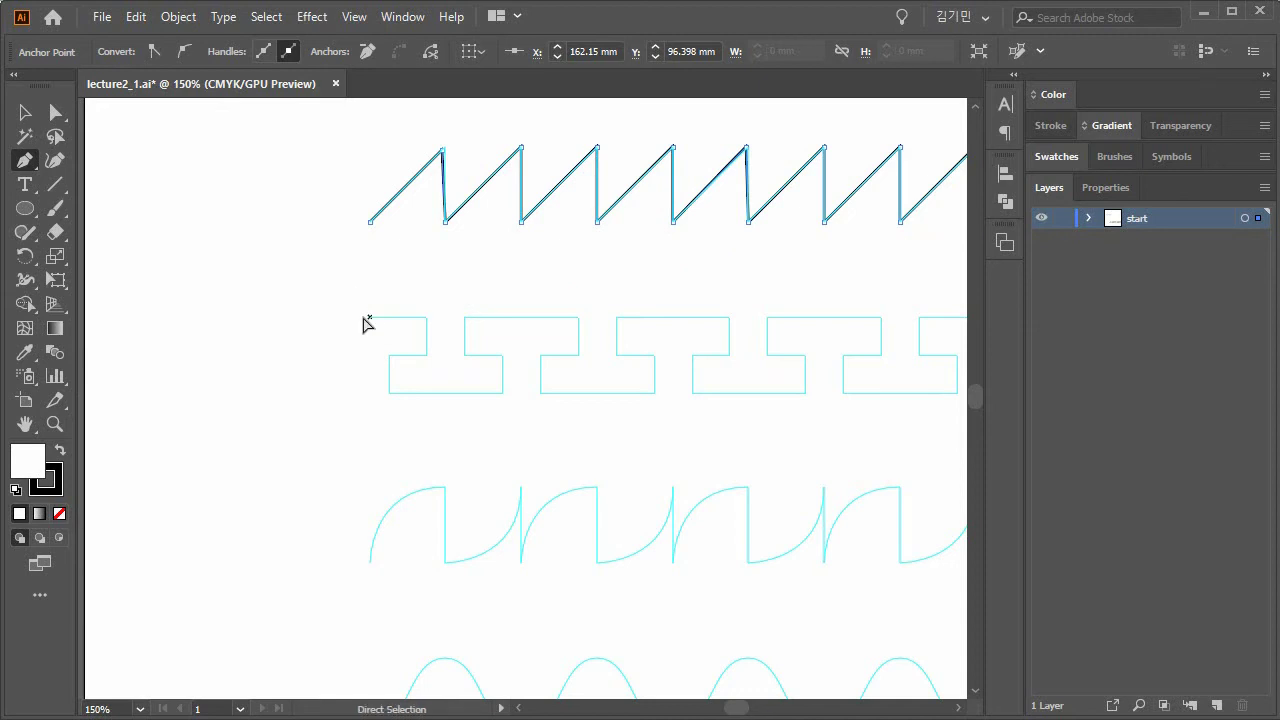
left_click(364, 264, "ctrl")
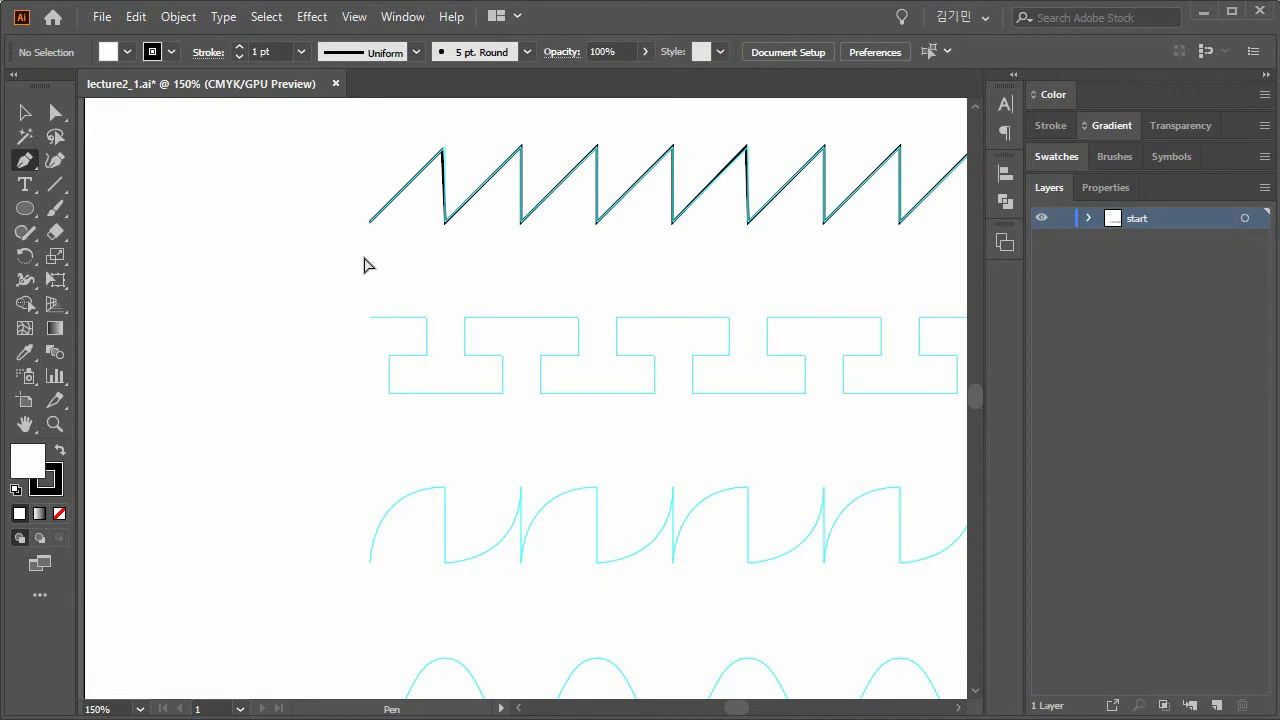
Outline the T-row's top edge and first step down to its bottom-left corner.
left_click(369, 316)
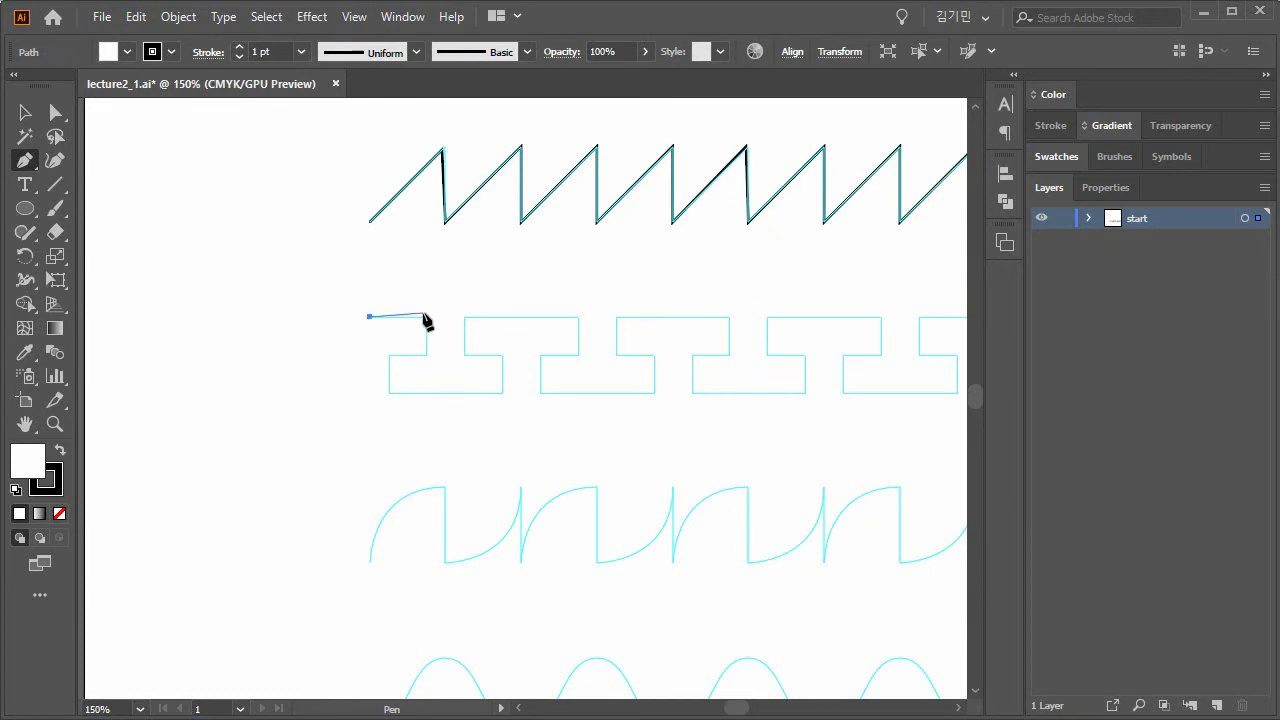
left_click(426, 317)
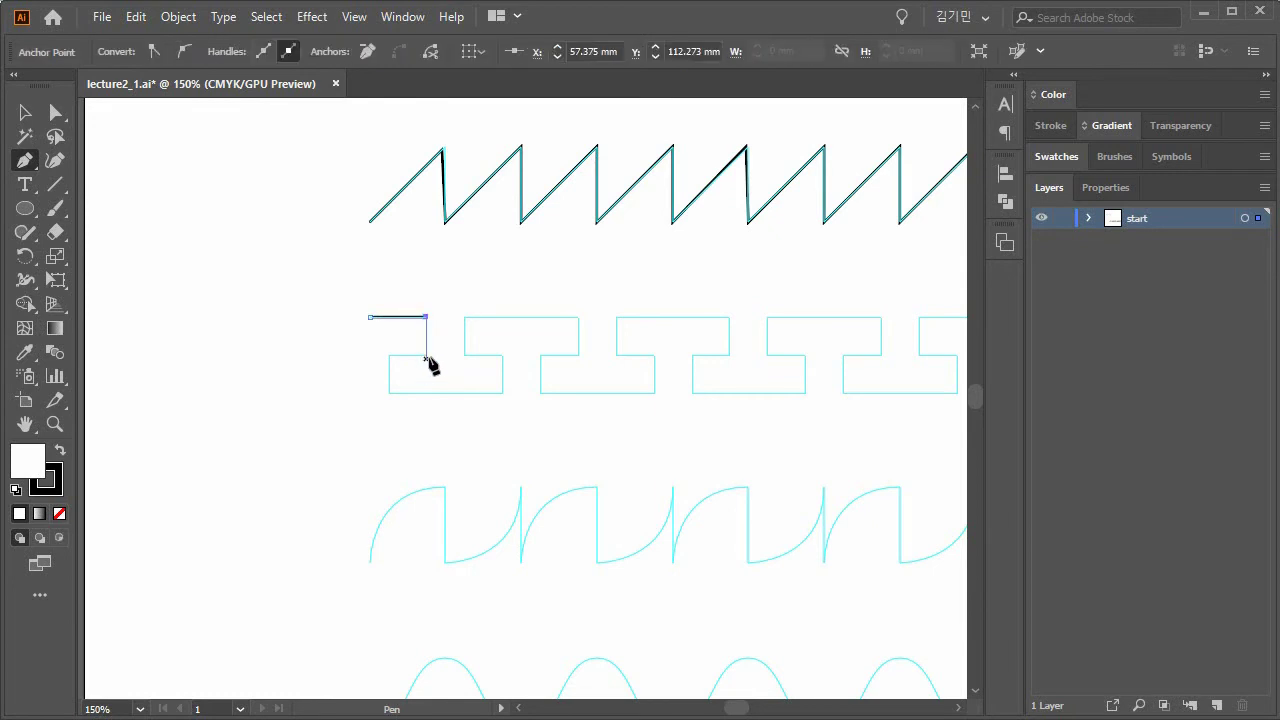
left_click(426, 355)
left_click(391, 354)
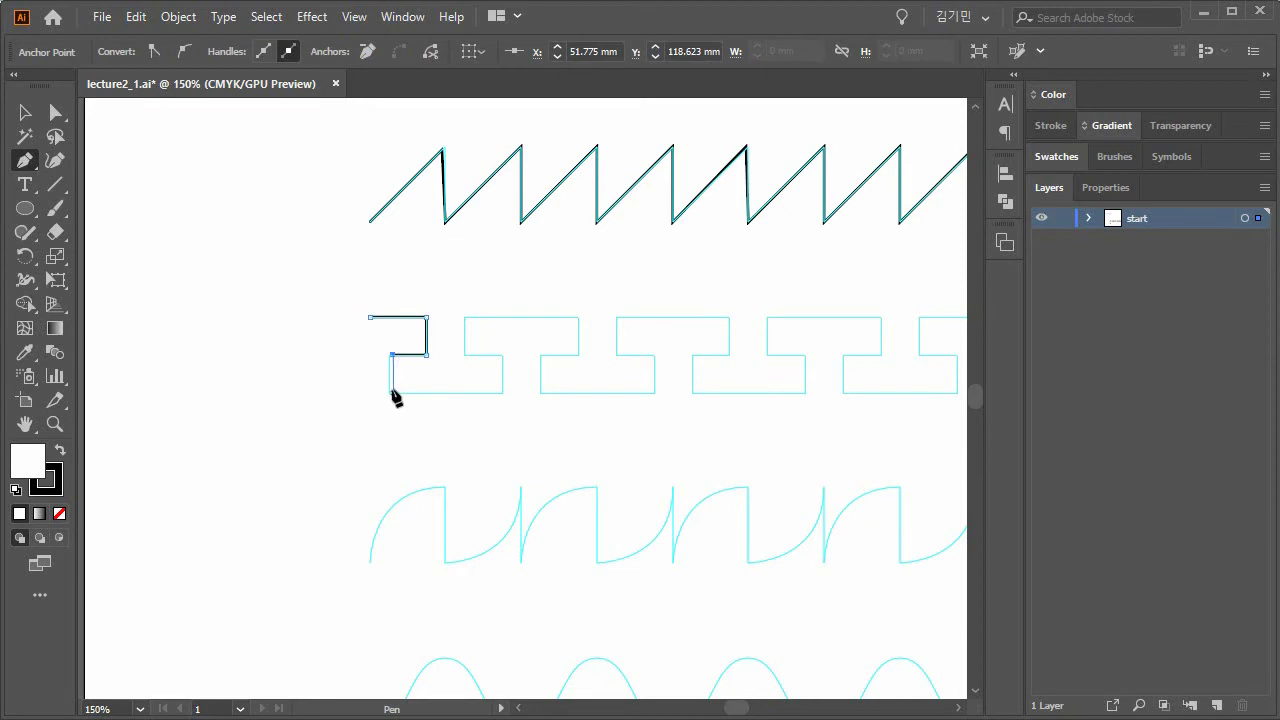
key("ctrl+z")
left_click(388, 354)
left_click(388, 390)
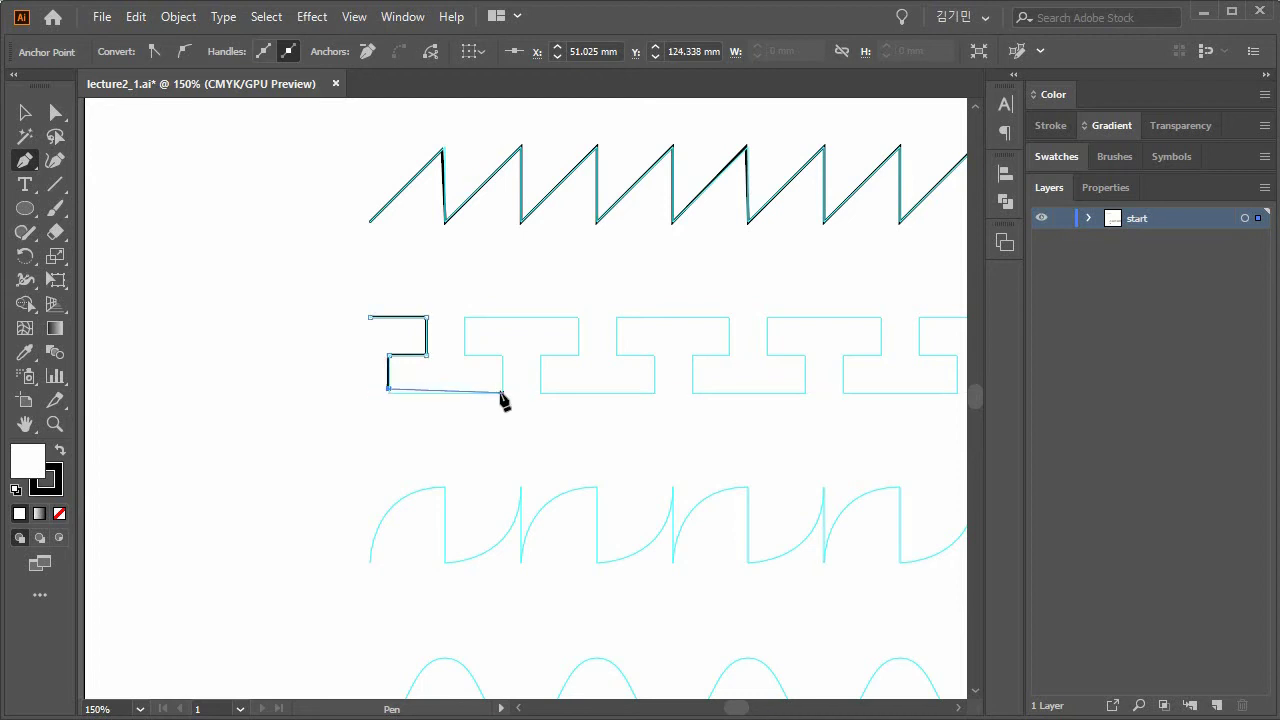
key("ctrl+z")
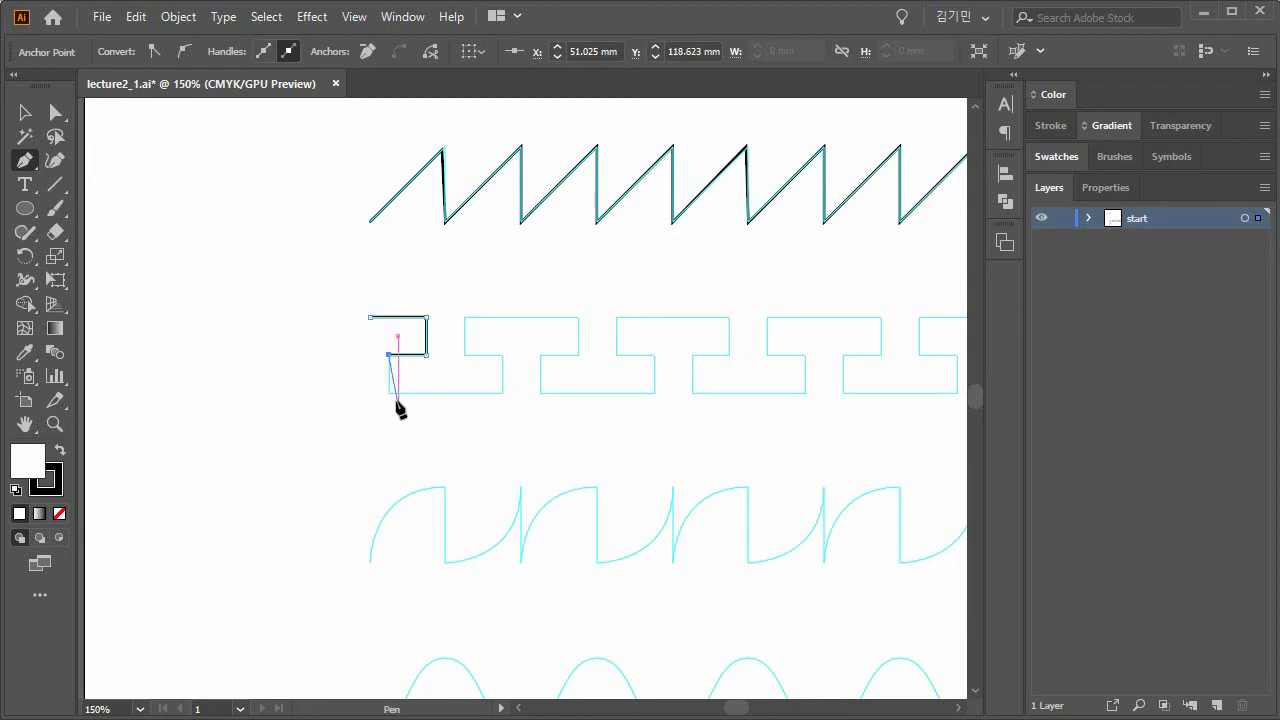
left_click(388, 392)
Continue the outline along the bottom edge, up the inner step and across the top-right edge.
left_click(502, 392)
left_click(502, 354)
left_click(464, 354)
left_click(464, 318)
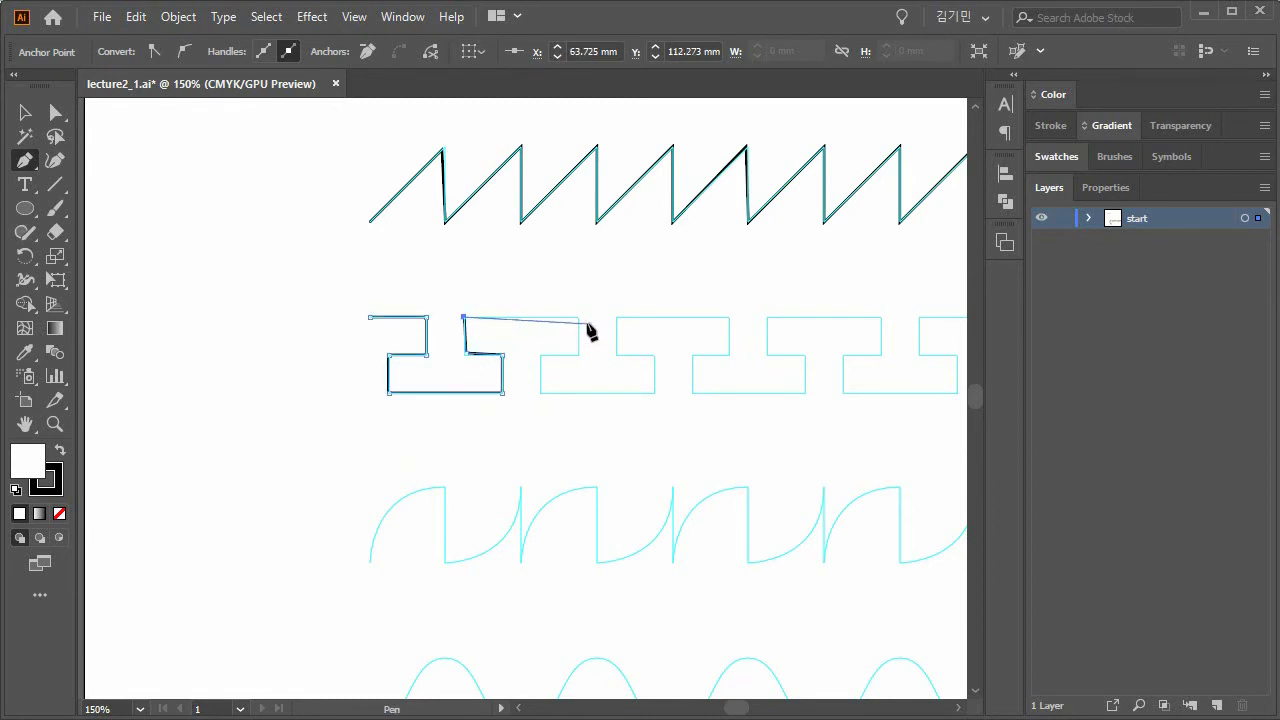
key("ctrl+z")
key("ctrl+z")
left_click(464, 354)
left_click(464, 318)
left_click(578, 318)
left_click(577, 446, "ctrl")
left_click_drag(652, 408, 626, 217)
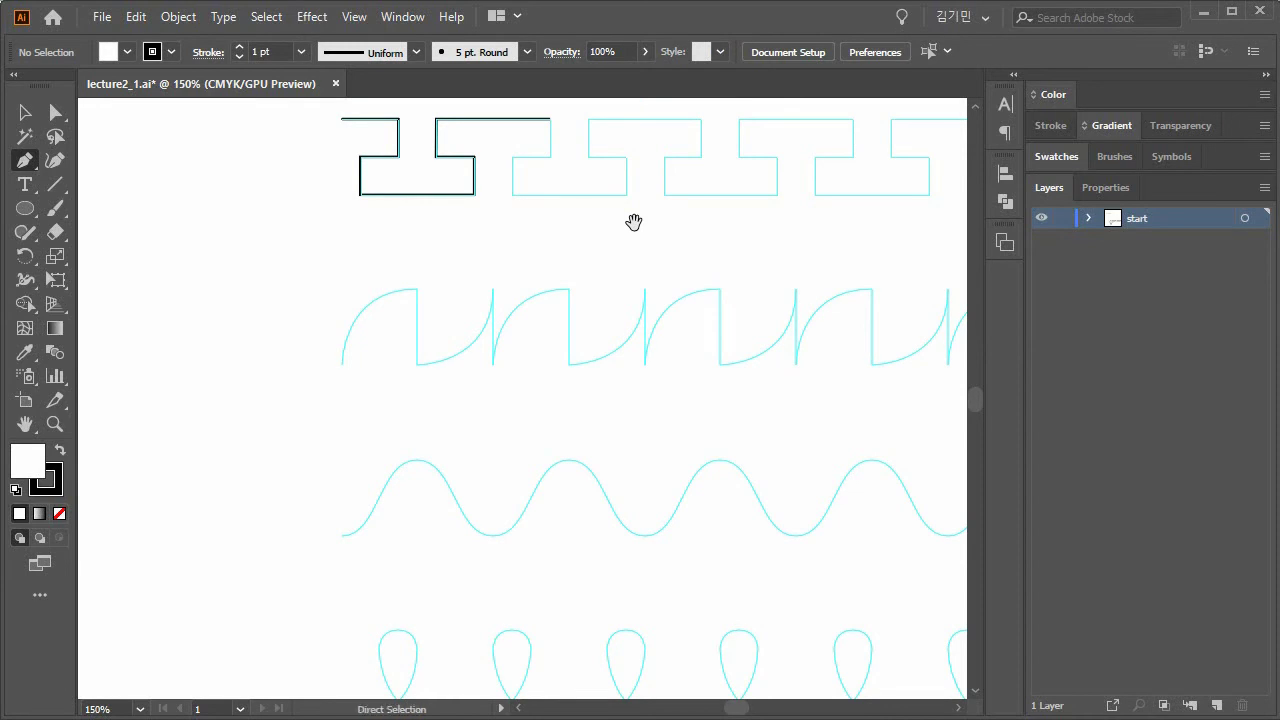
Zoom in and trace the first arc as a curve, ending in a straight vertical drop.
key("ctrl+equal")
key("ctrl+equal")
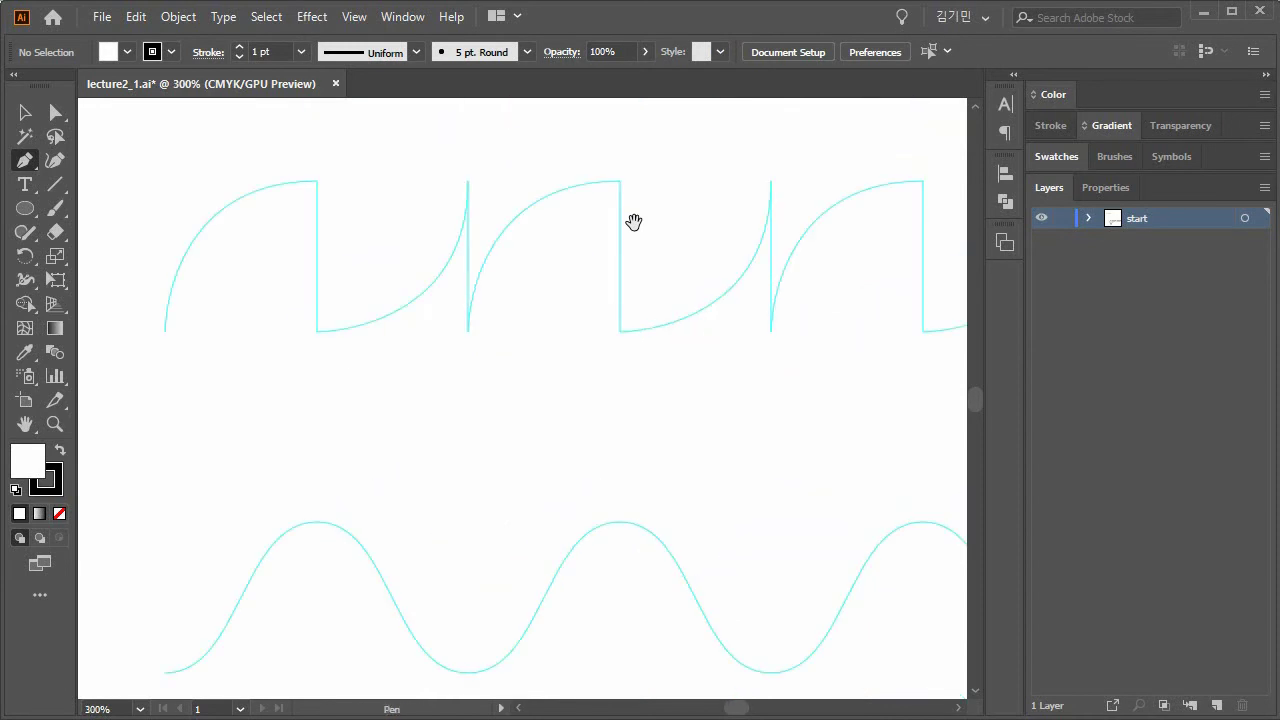
left_click_drag(501, 384, 633, 524)
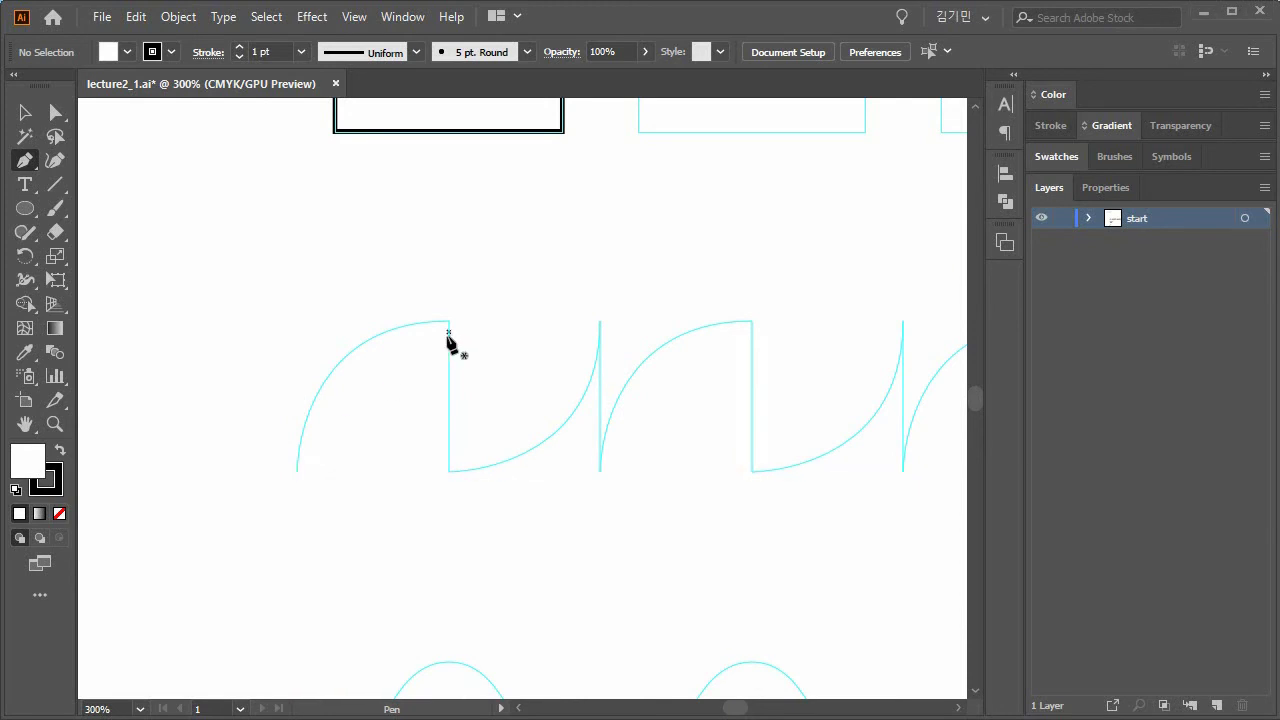
left_click(296, 471)
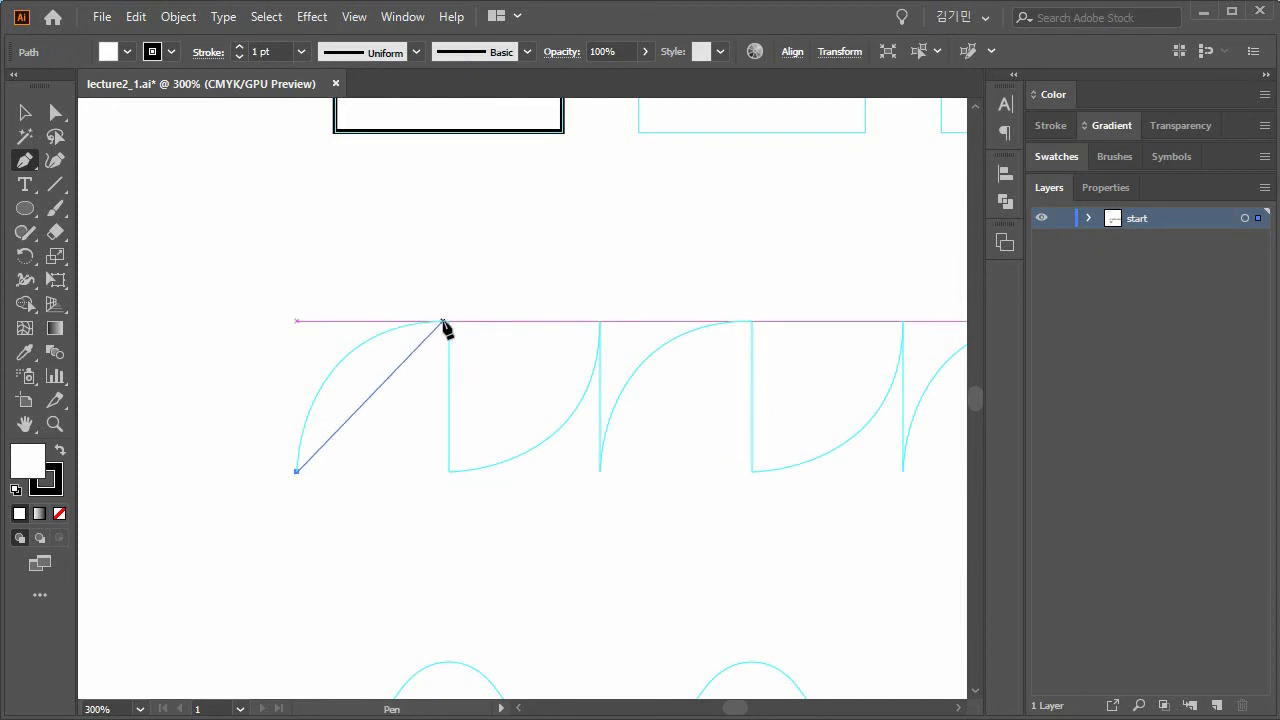
left_click_drag(449, 322, 608, 318)
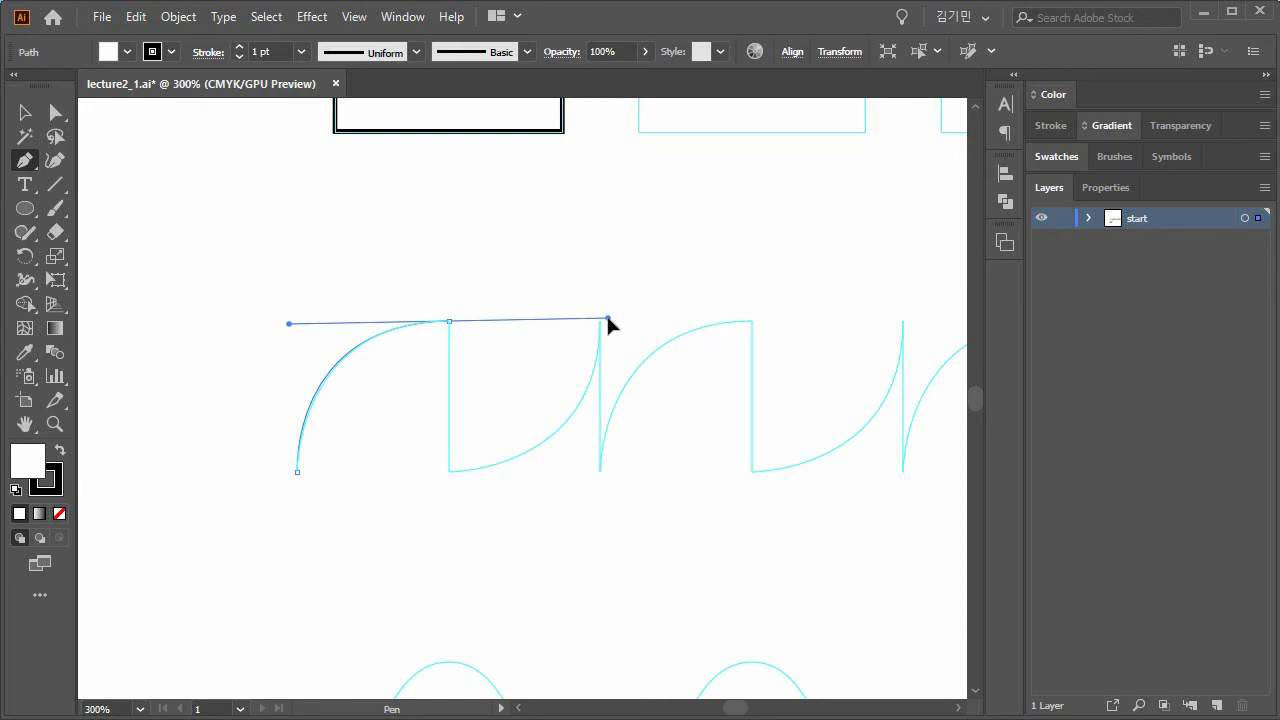
left_click_drag(608, 318, 608, 318)
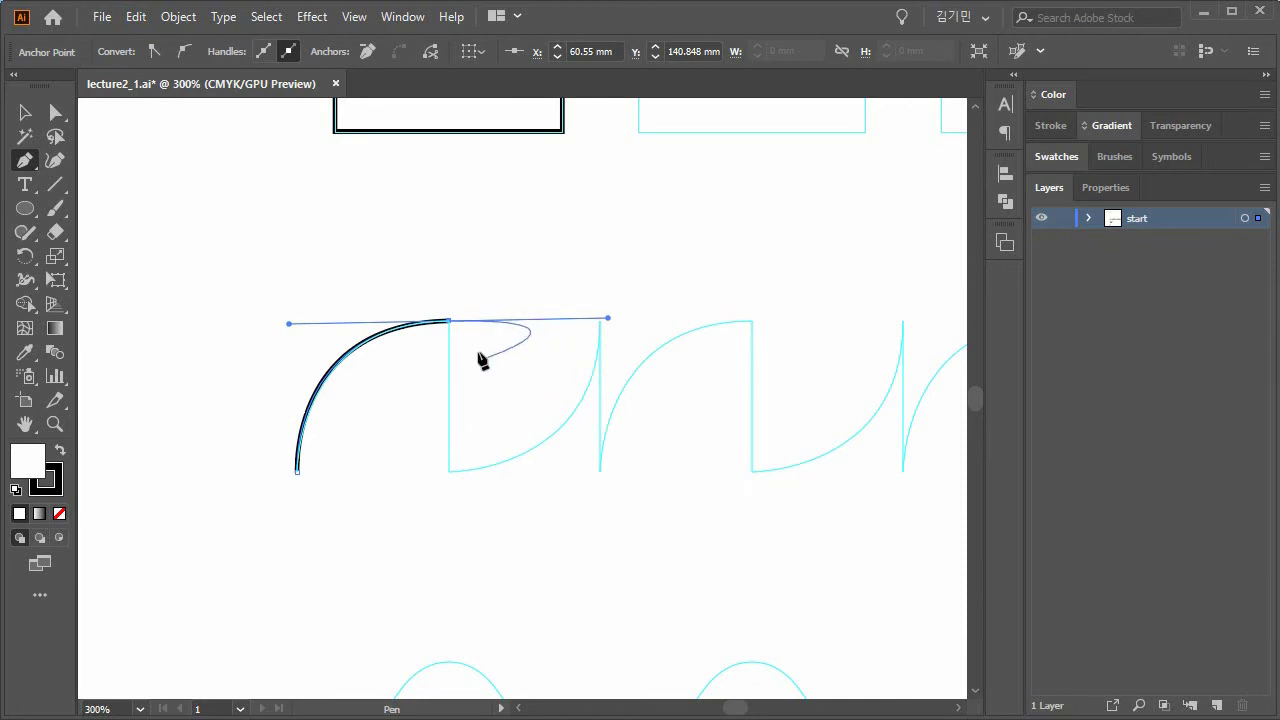
left_click(449, 322)
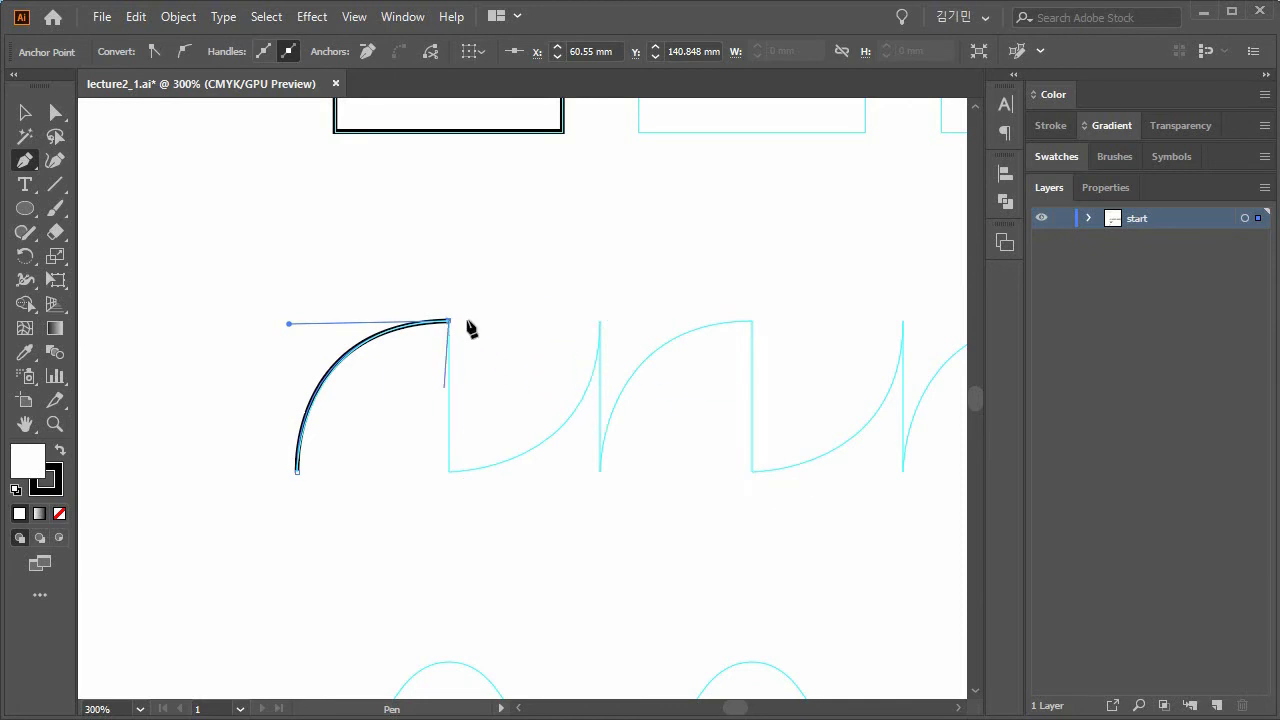
left_click(450, 471)
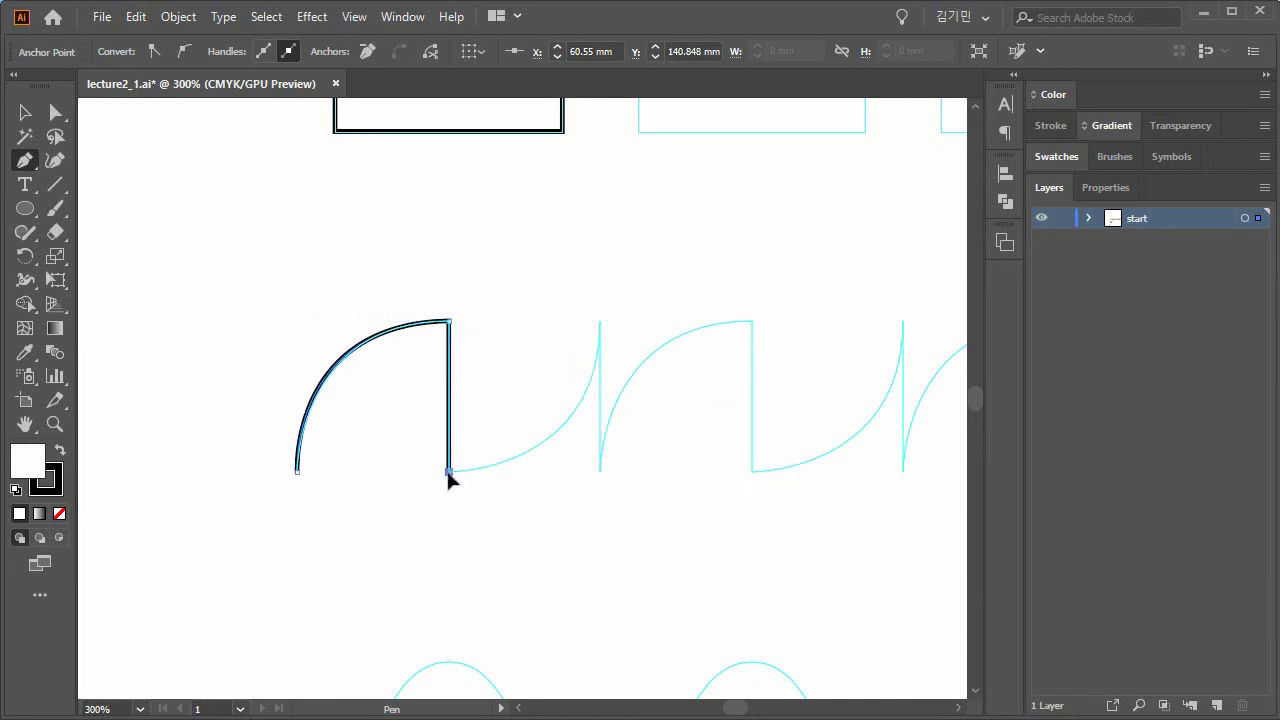
Trace the next arcs as curves, each followed by a straight vertical drop at a corner anchor.
mouse_move(600, 322)
left_mouse_down()
mouse_move(587, 196)
mouse_move(608, 176)
left_mouse_up()
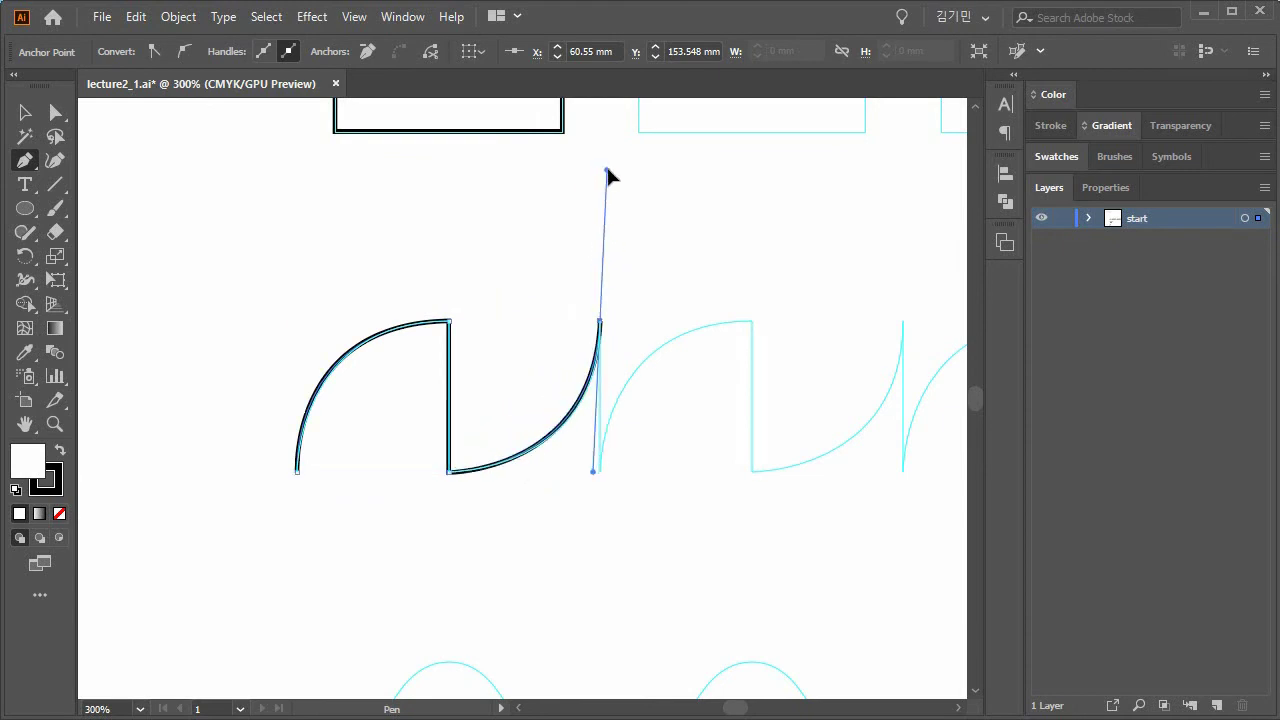
left_click(600, 322)
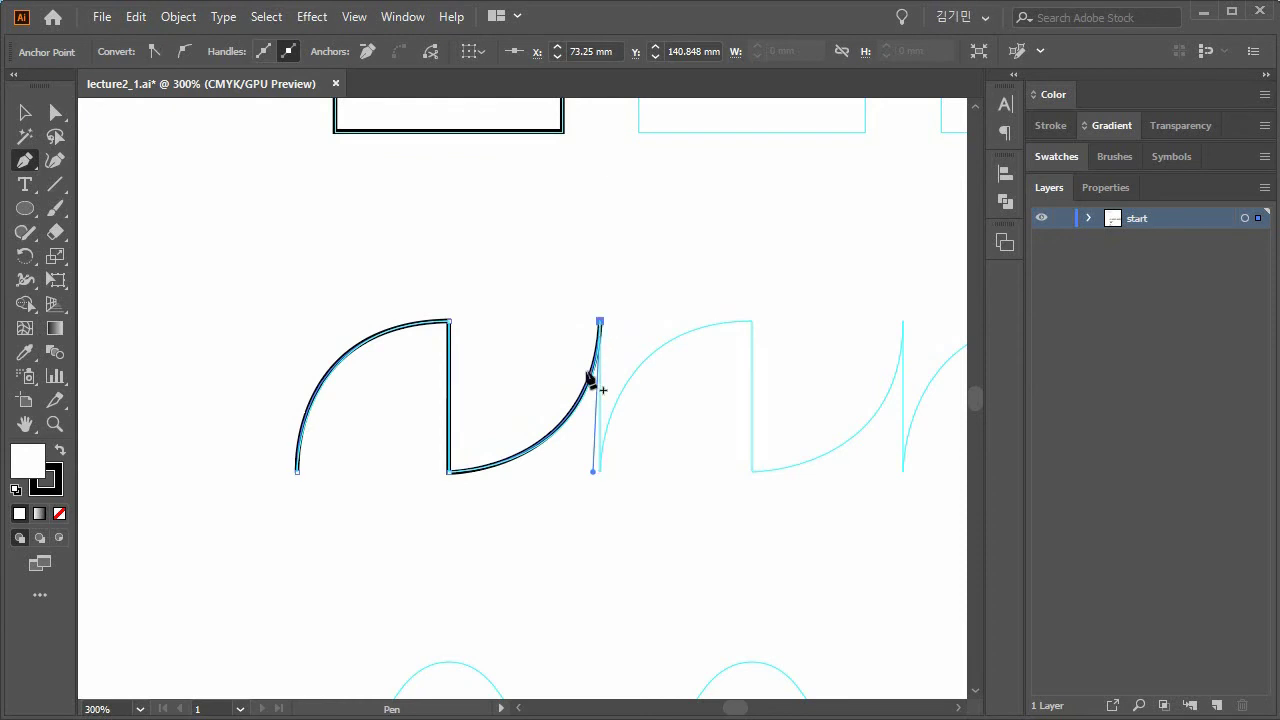
left_click(600, 467)
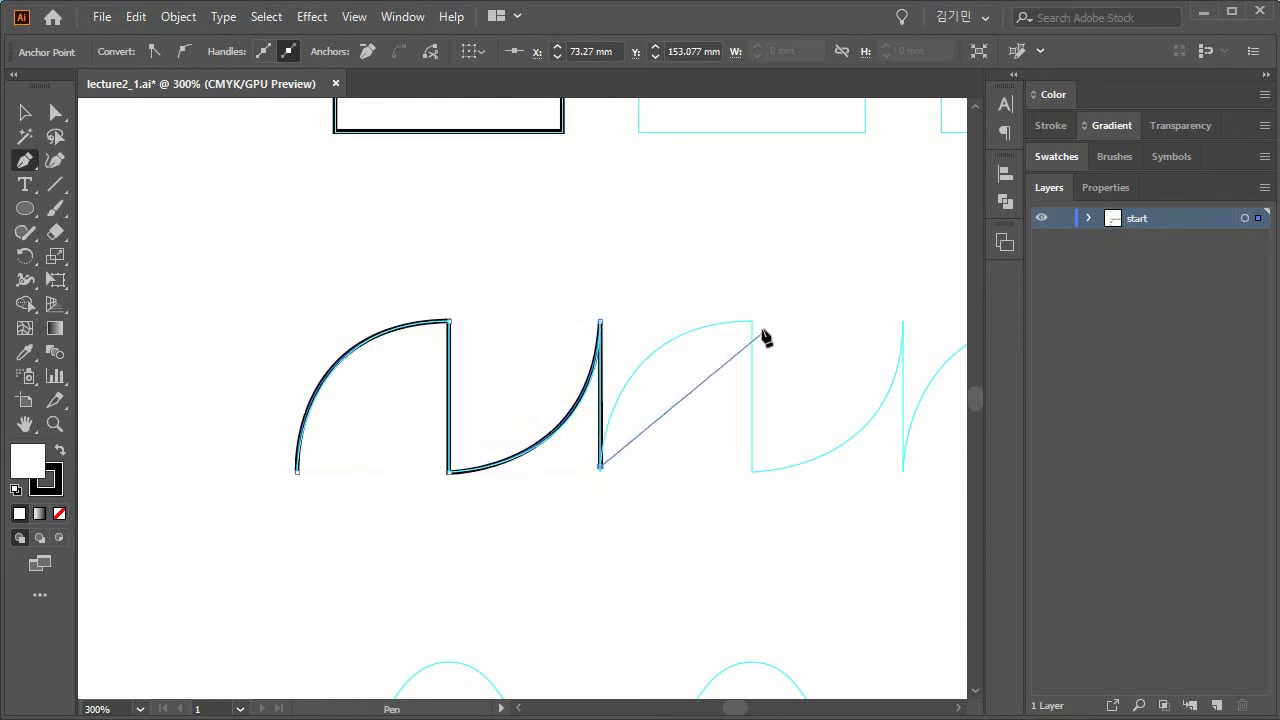
left_click_drag(752, 322, 900, 321)
left_click(752, 322)
left_click(751, 471)
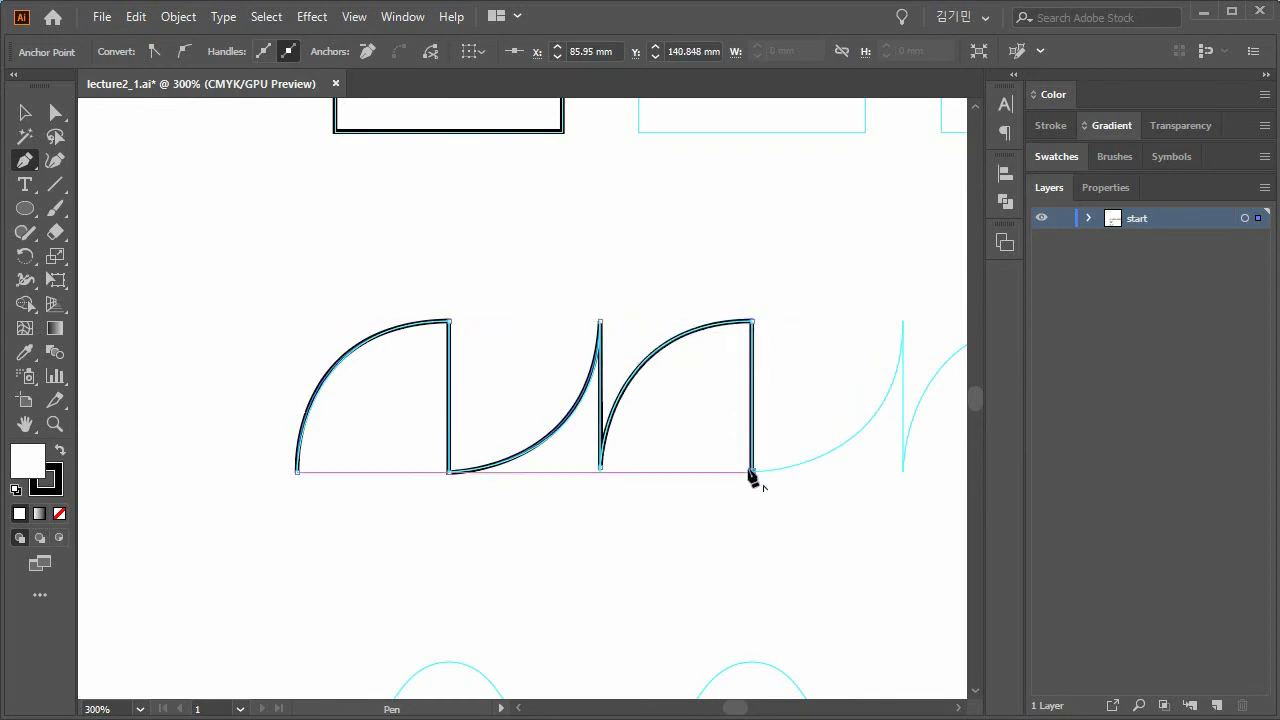
left_click_drag(902, 326, 909, 185)
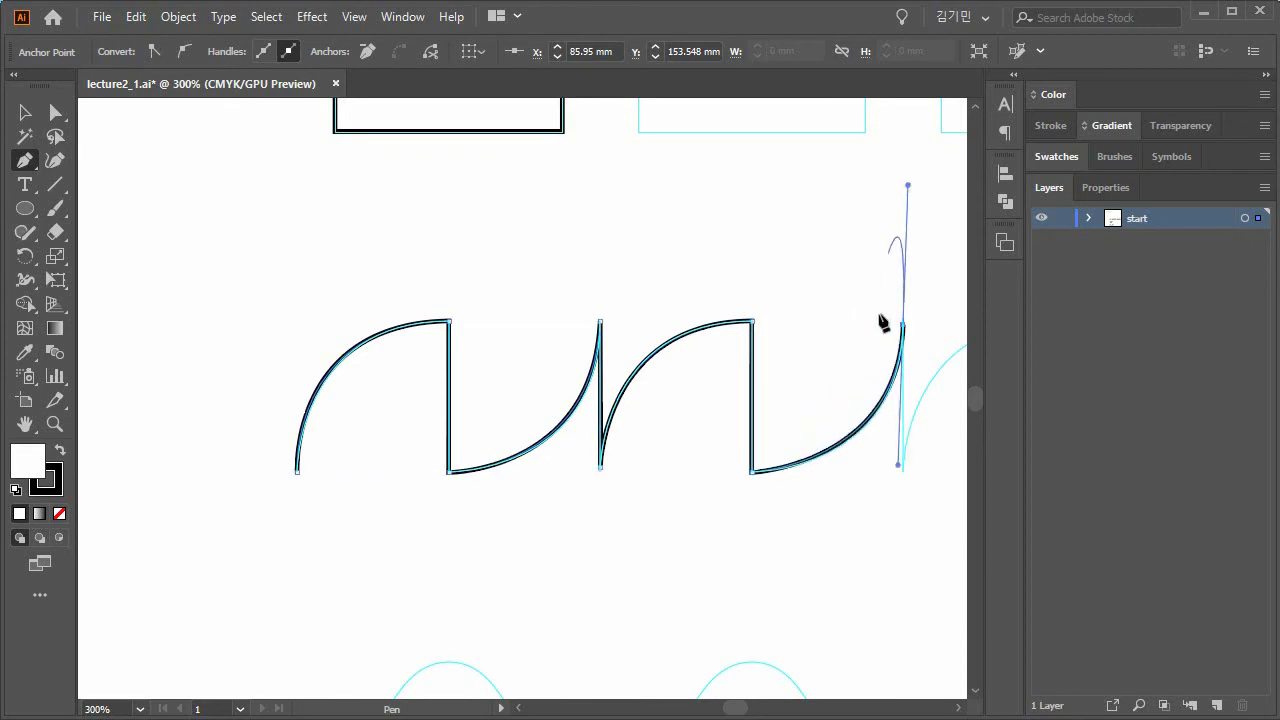
left_click(903, 326)
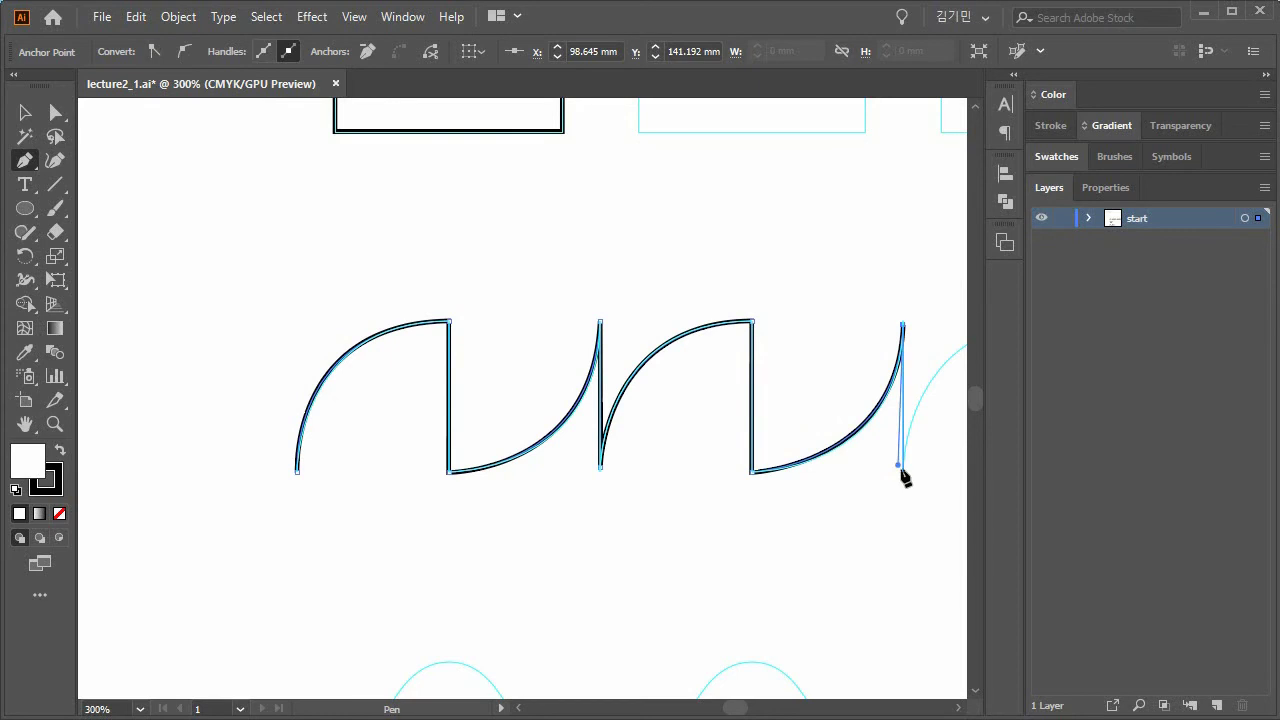
left_click(901, 468)
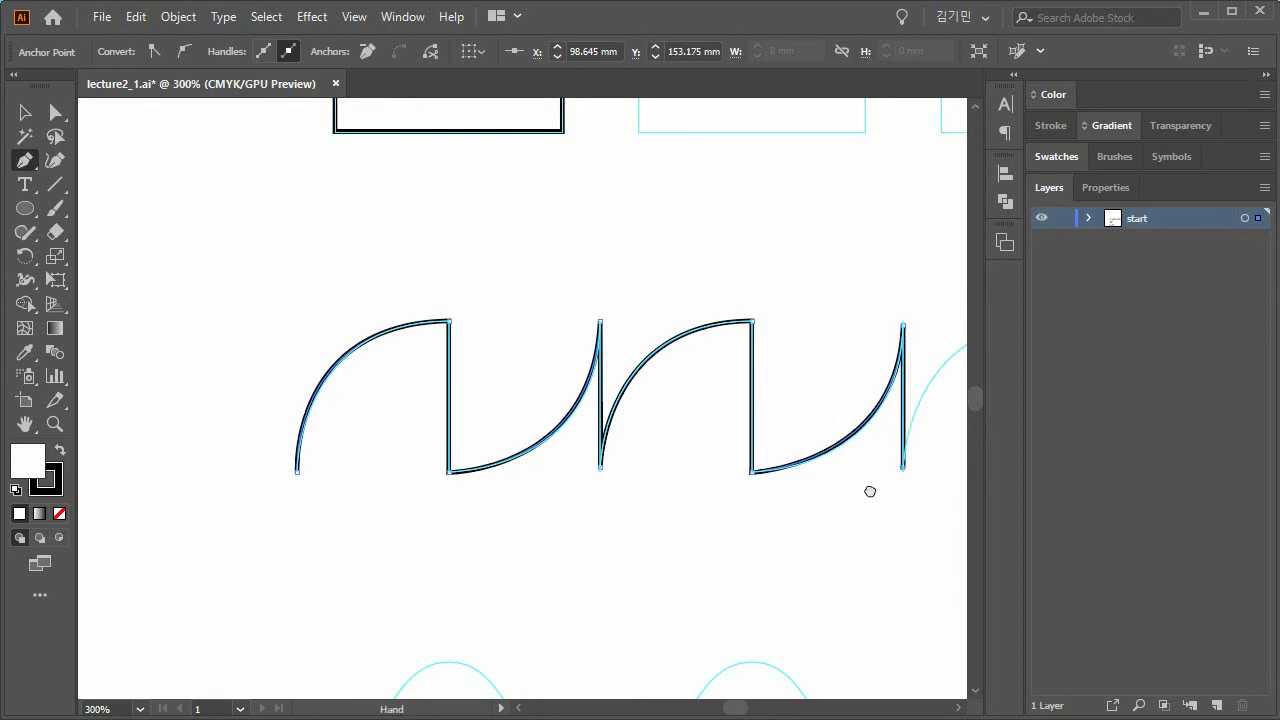
left_click_drag(869, 489, 431, 517)
left_click_drag(595, 353, 746, 354)
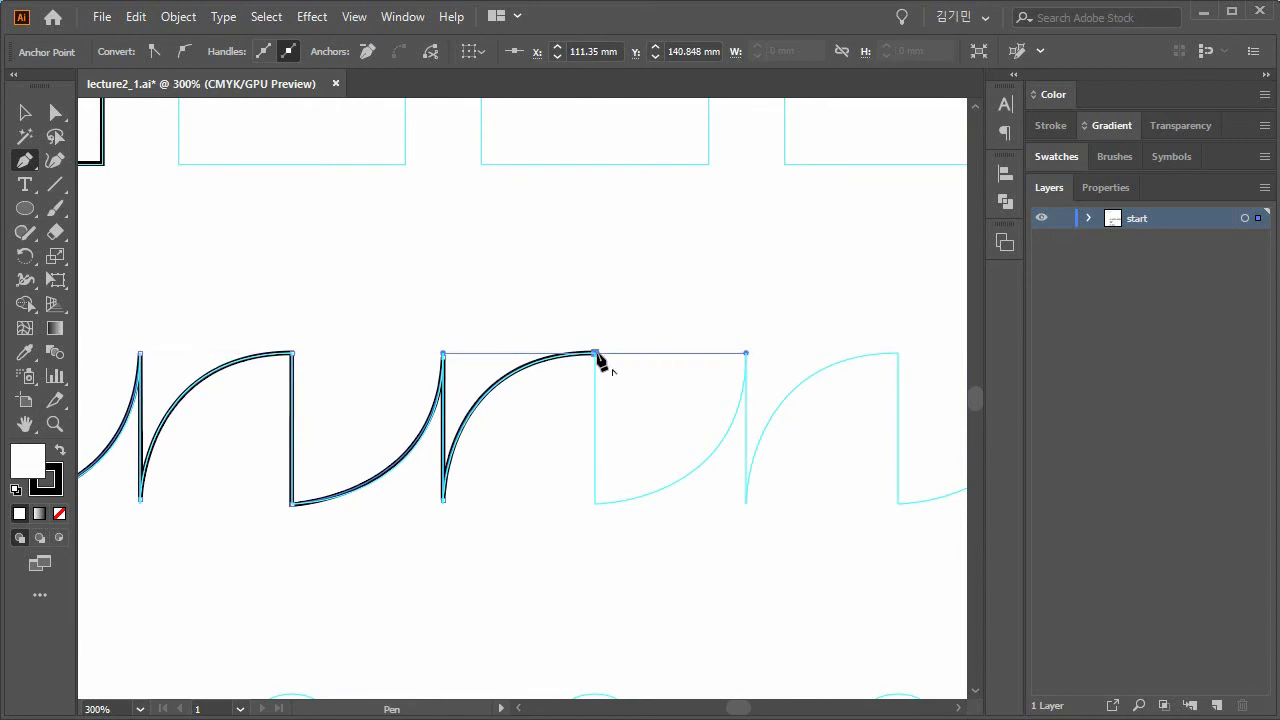
End the arc outline and start a curved path along the wave's first rise and crest.
key("Escape")
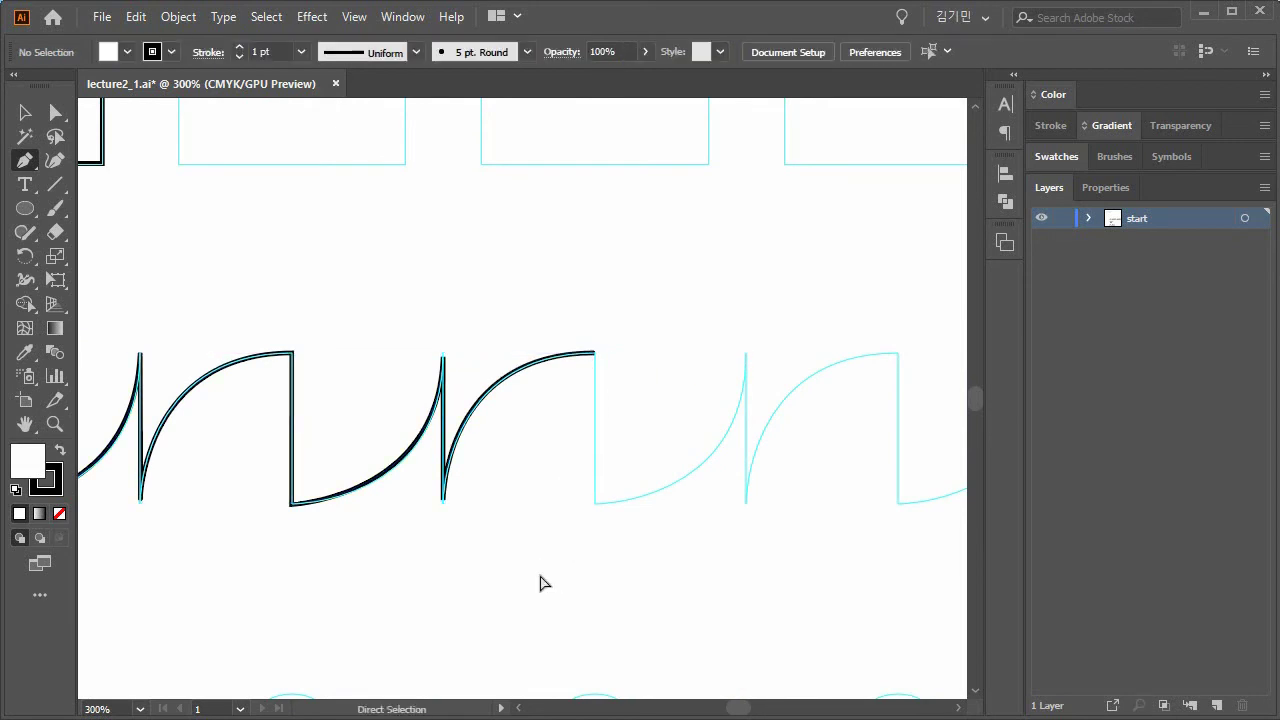
left_click_drag(290, 628, 757, 286)
scroll(577, 420, "down", 3)
scroll(577, 414, "down", 2)
mouse_move(577, 414)
left_mouse_down()
mouse_move(477, 331)
mouse_move(445, 382)
left_mouse_up()
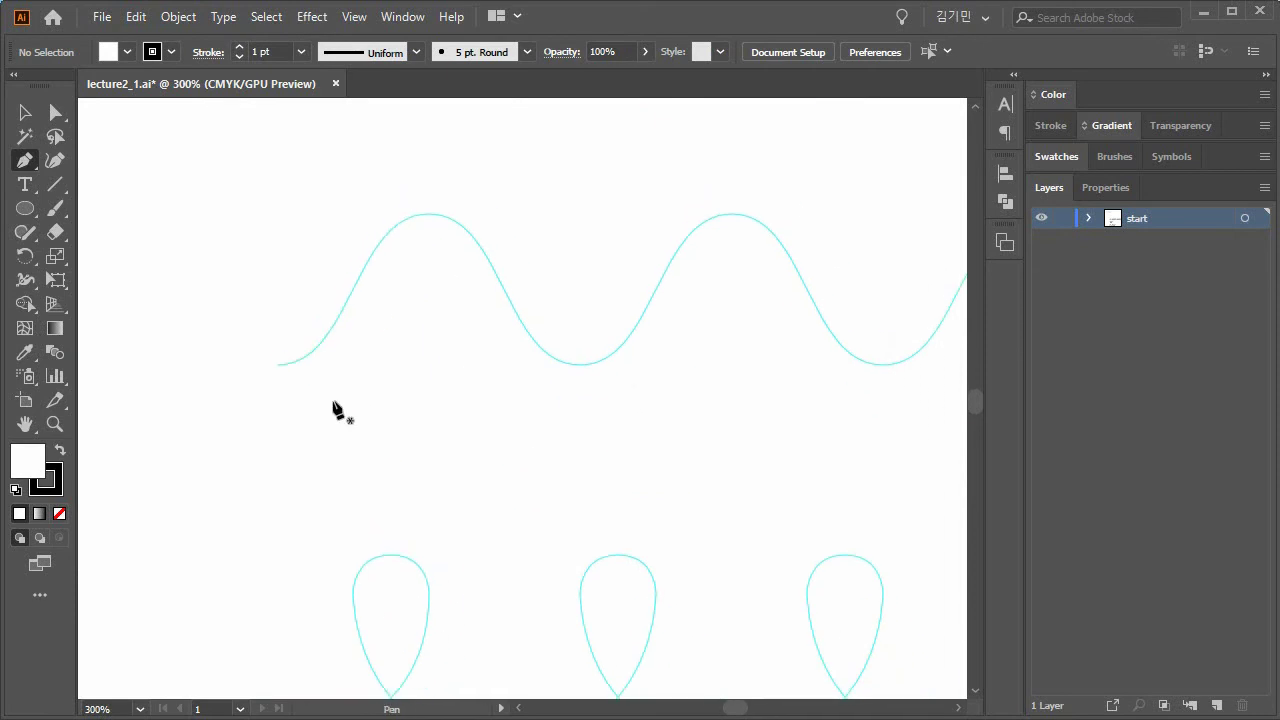
left_click(276, 364)
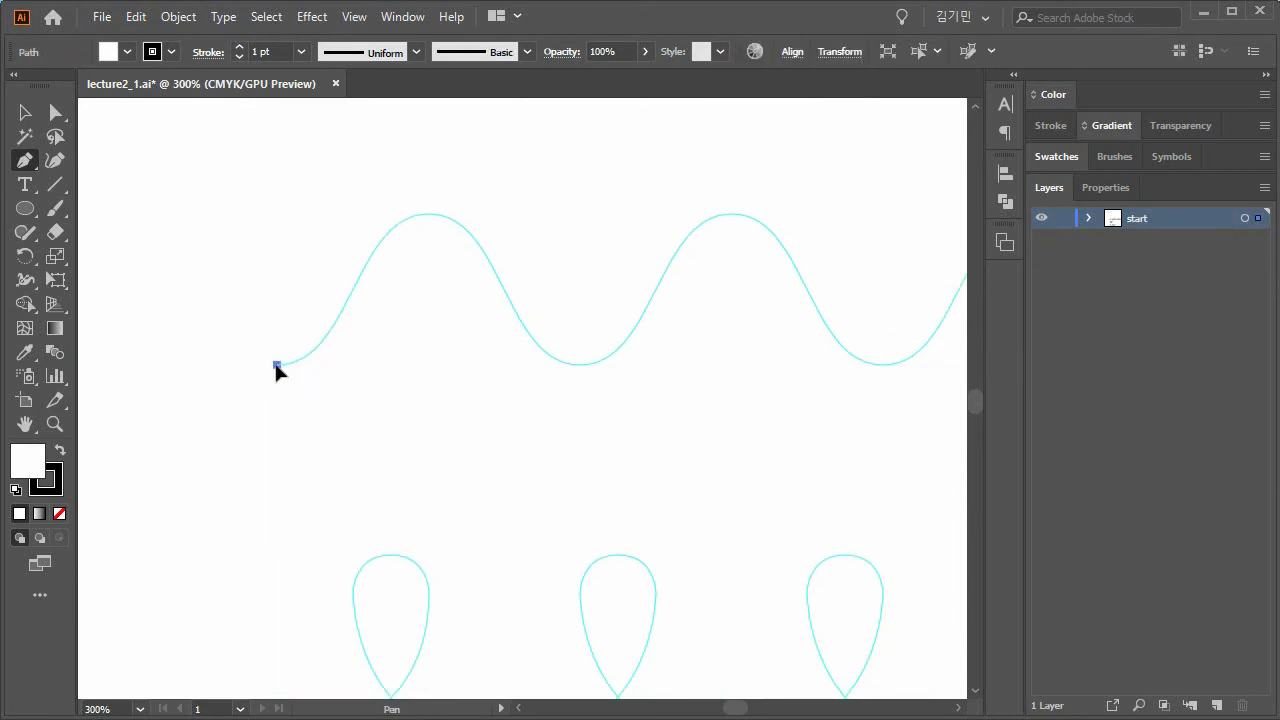
mouse_move(362, 271)
left_mouse_down()
mouse_move(421, 152)
mouse_move(405, 165)
left_mouse_up()
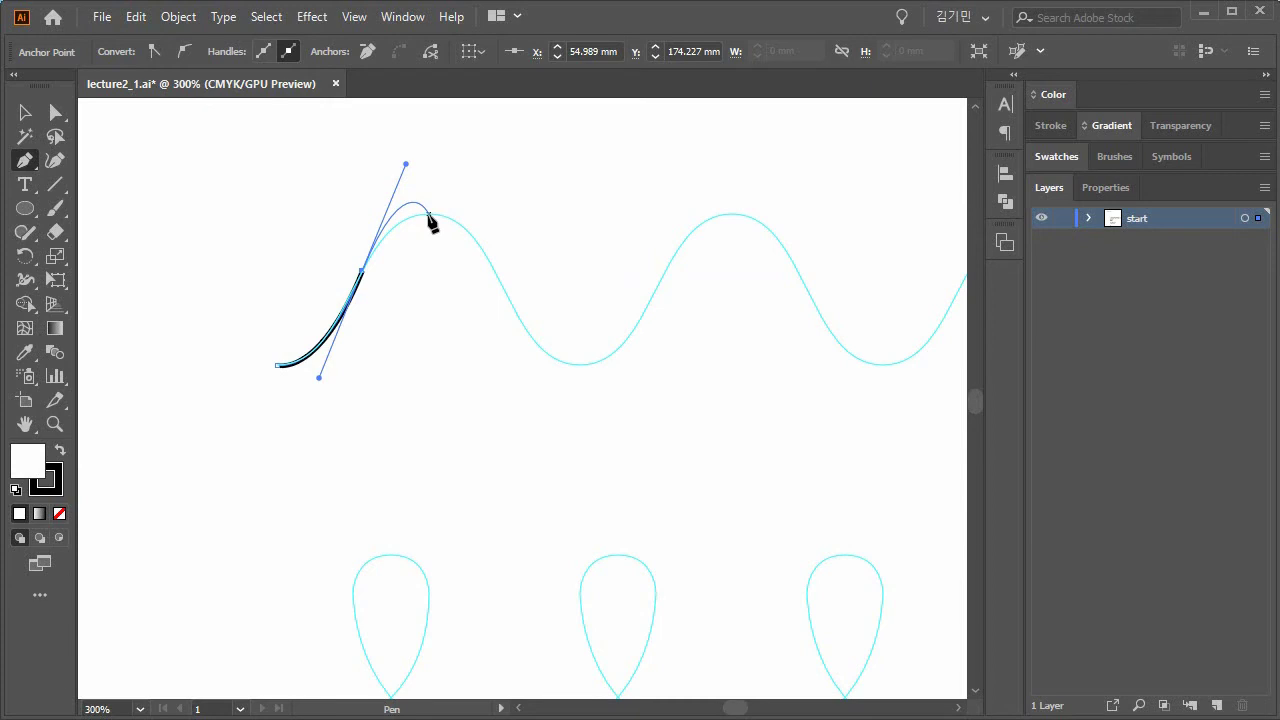
left_click_drag(441, 197, 447, 219)
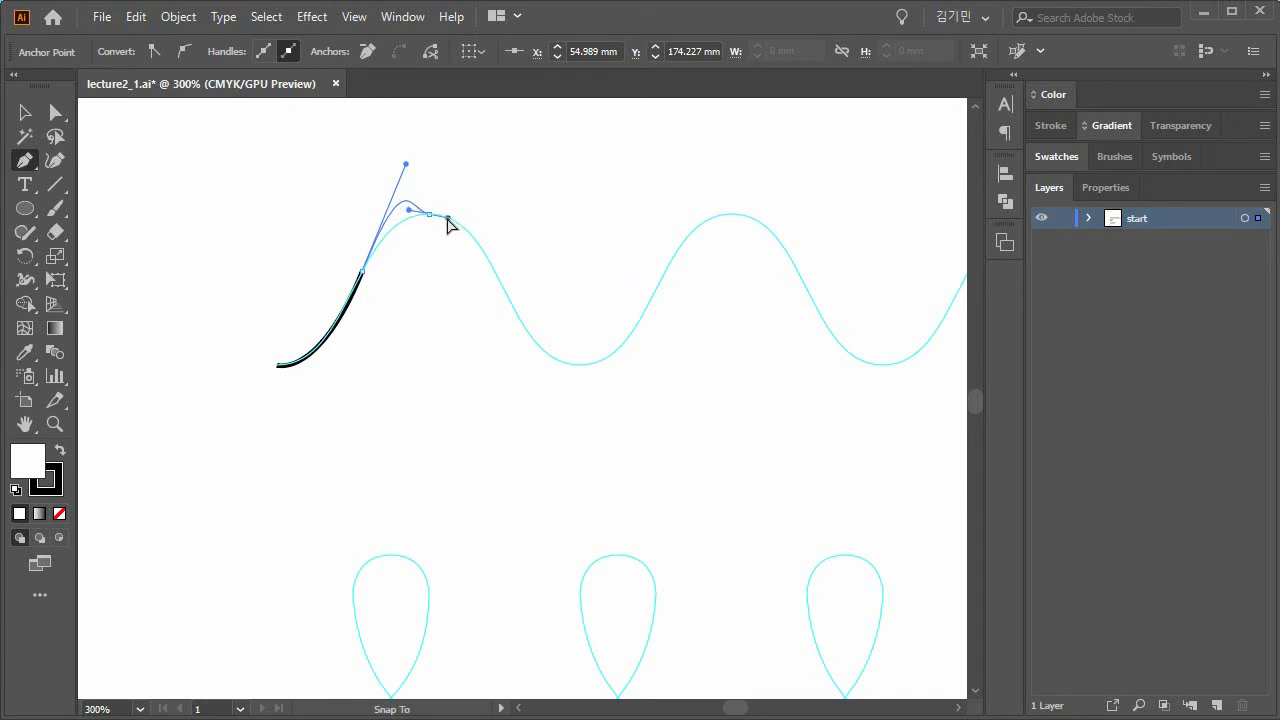
left_click_drag(504, 290, 551, 374)
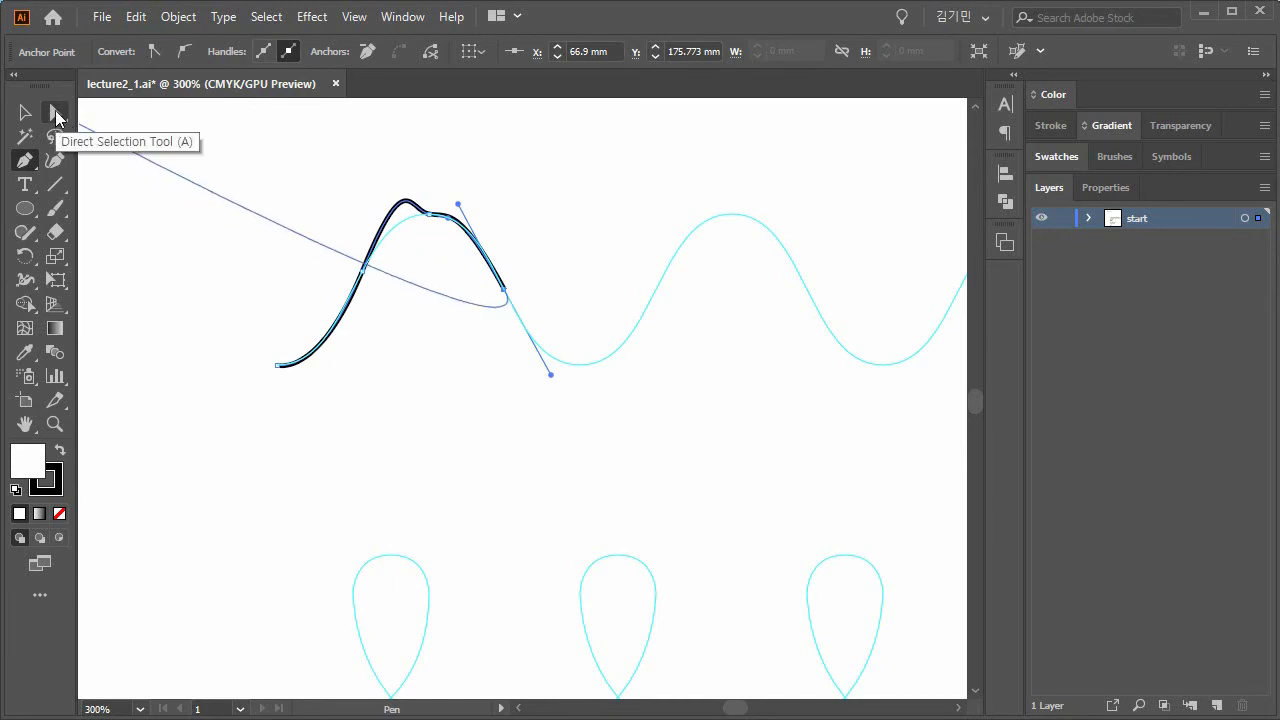
Reshape the crest's anchors and handles with Direct Selection to match the cyan guide.
left_click(57, 115)
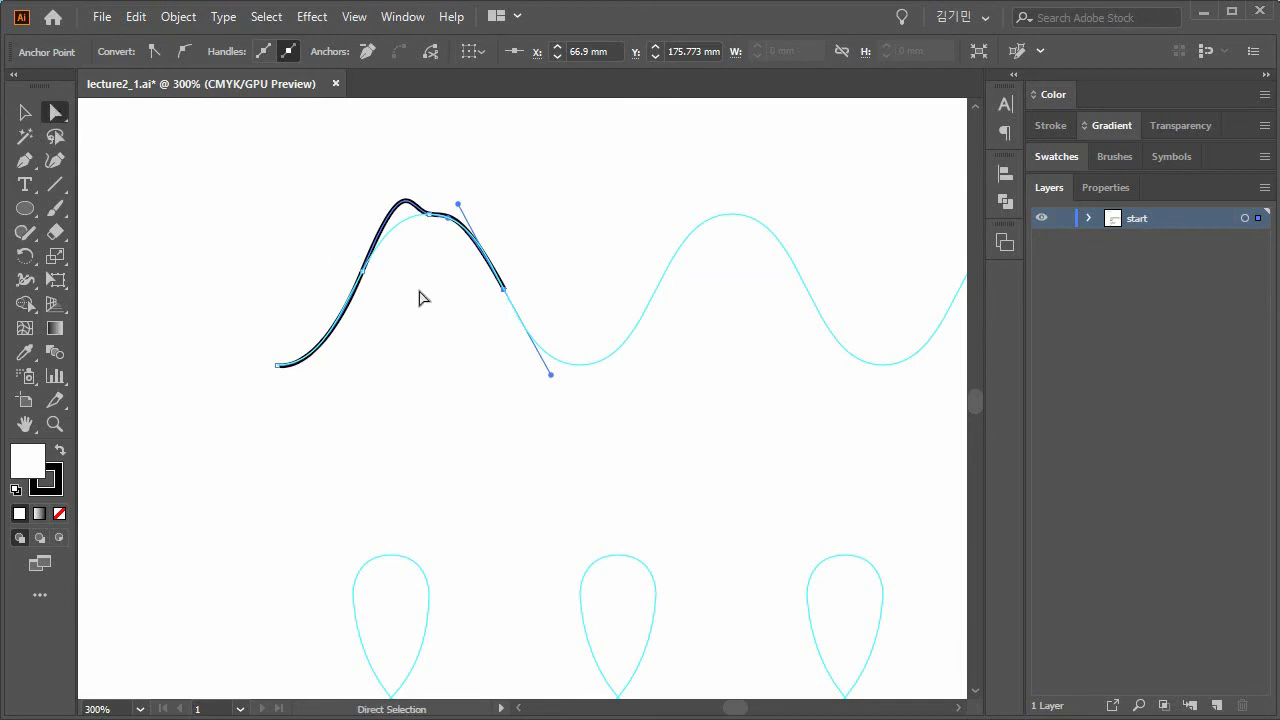
left_click(366, 272)
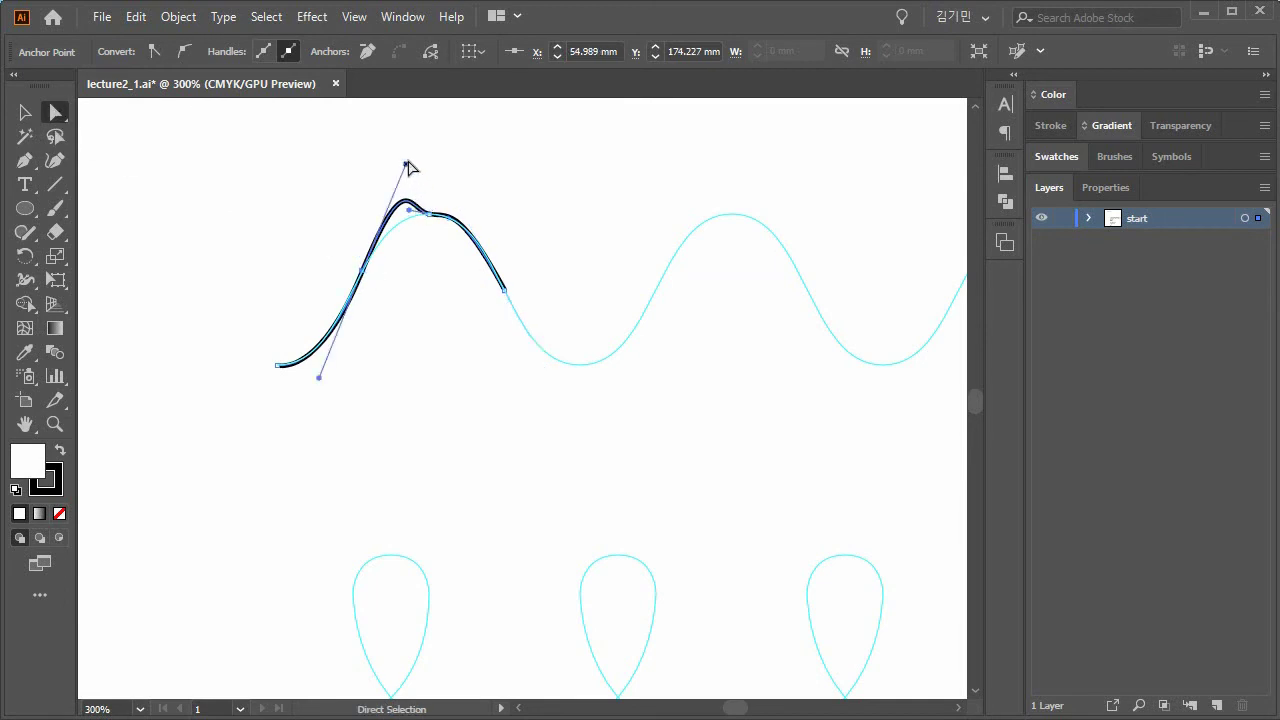
mouse_move(406, 164)
left_mouse_down()
mouse_move(402, 208)
mouse_move(389, 214)
mouse_move(405, 222)
left_mouse_up()
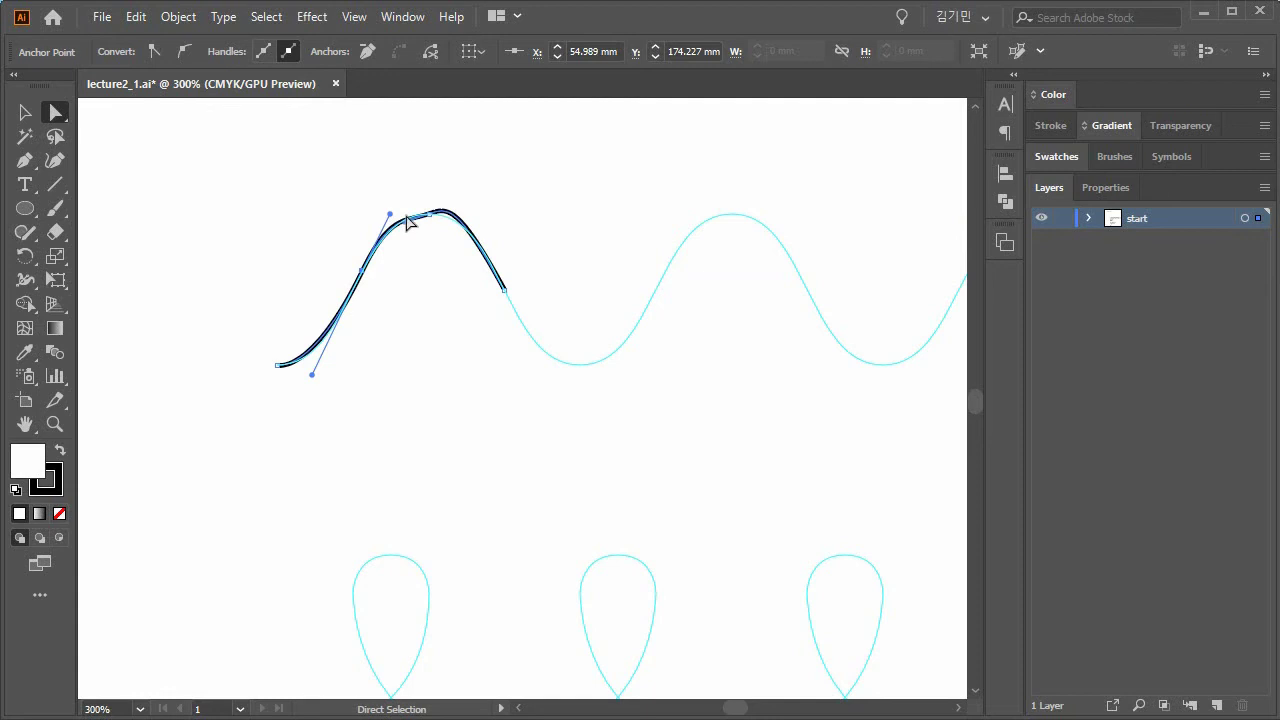
left_click(432, 222)
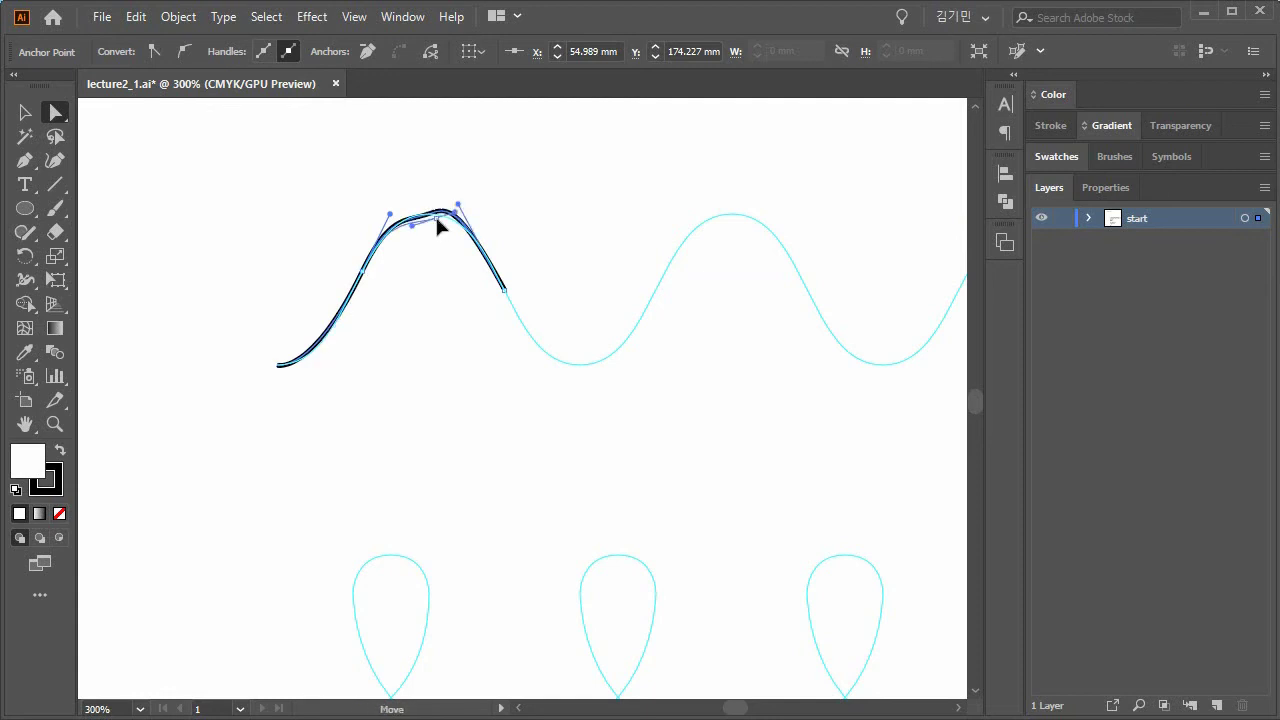
mouse_move(432, 220)
left_mouse_down()
mouse_move(465, 217)
mouse_move(393, 211)
left_mouse_up()
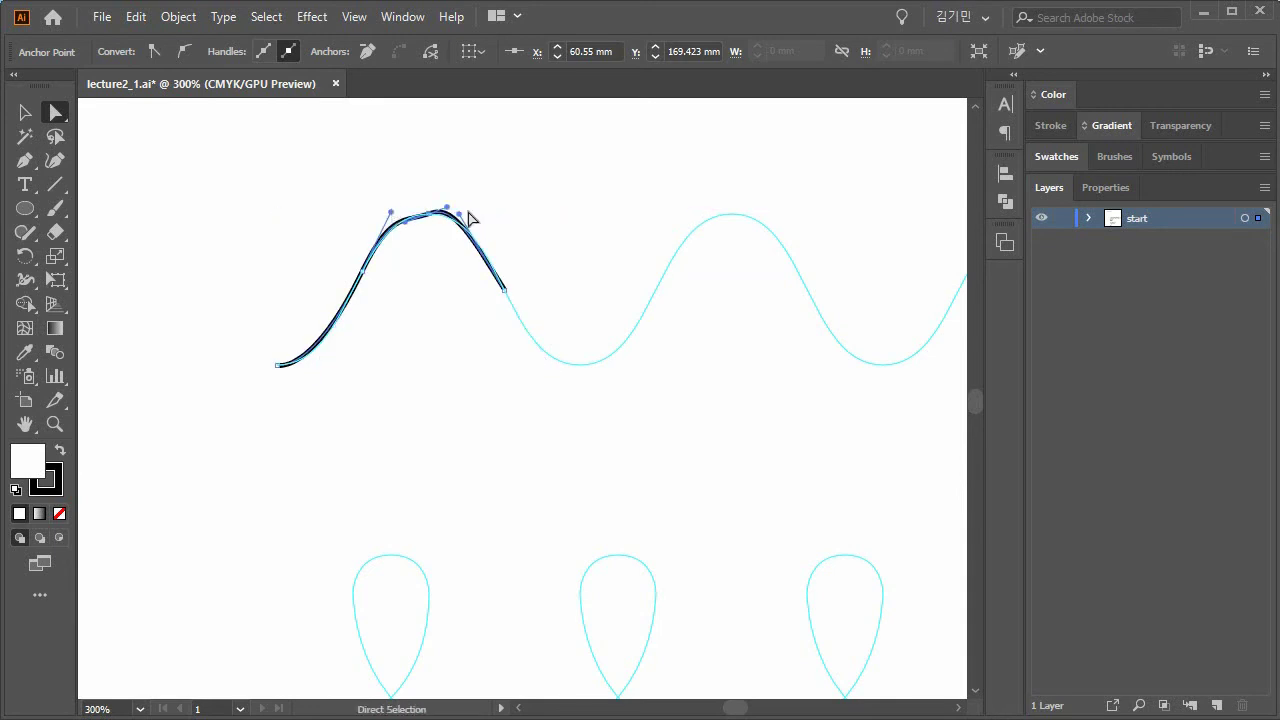
key("ctrl+equal")
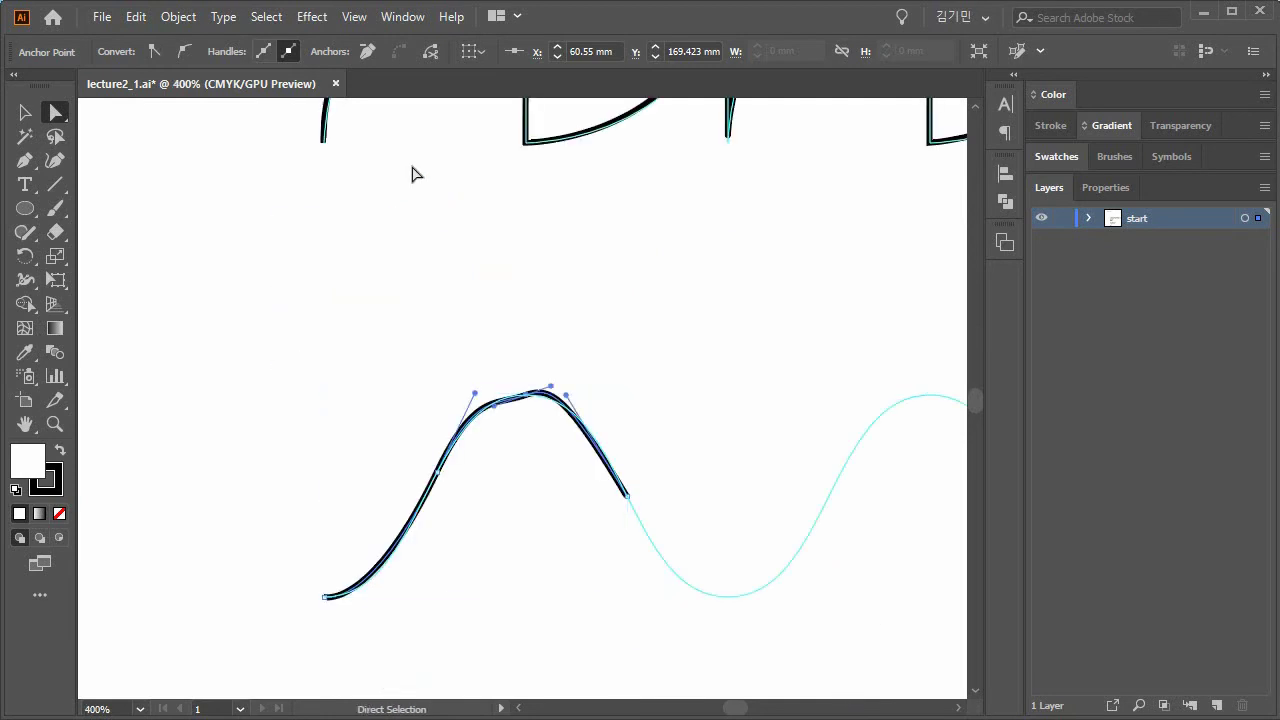
left_click_drag(553, 392, 583, 411)
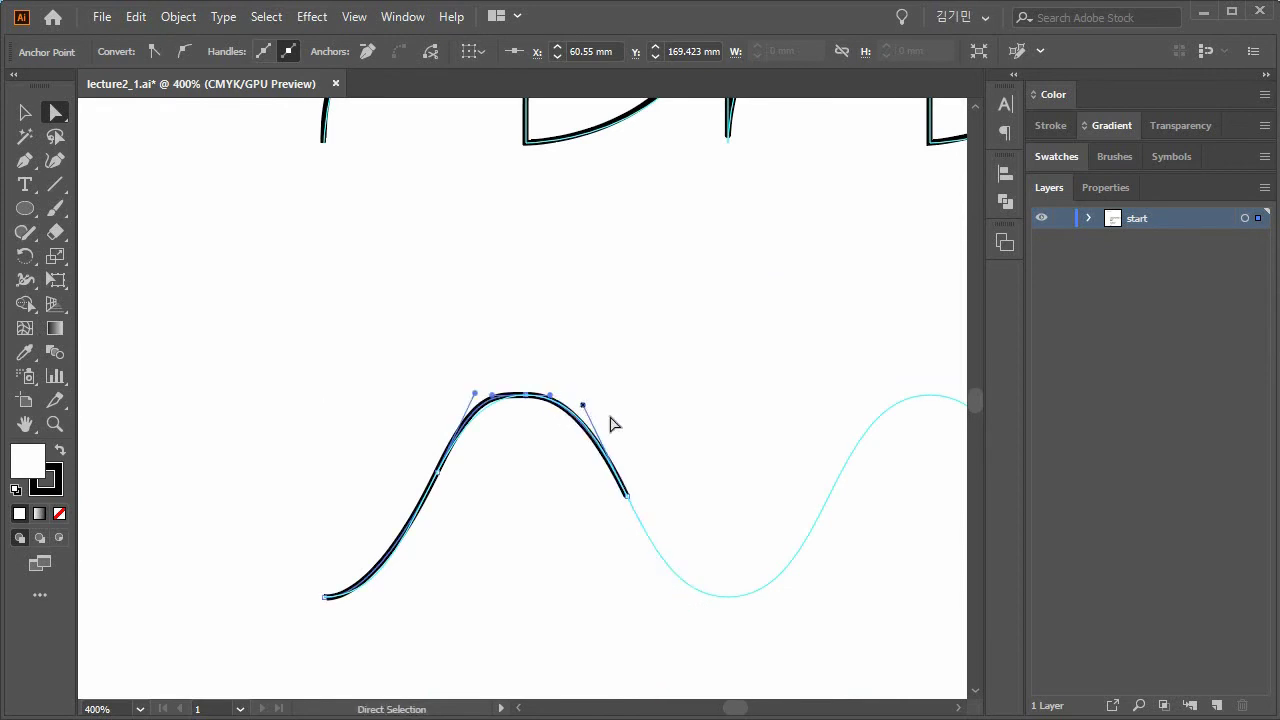
left_click_drag(474, 394, 474, 404)
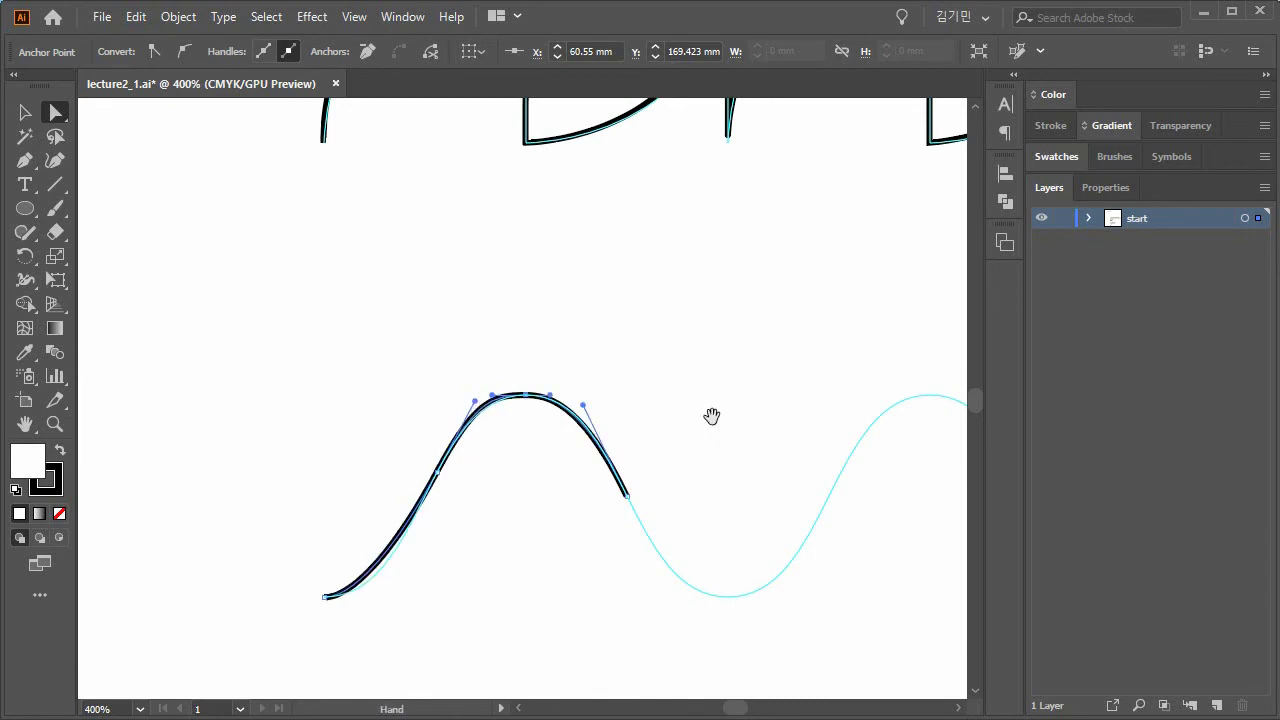
left_click_drag(709, 417, 657, 298)
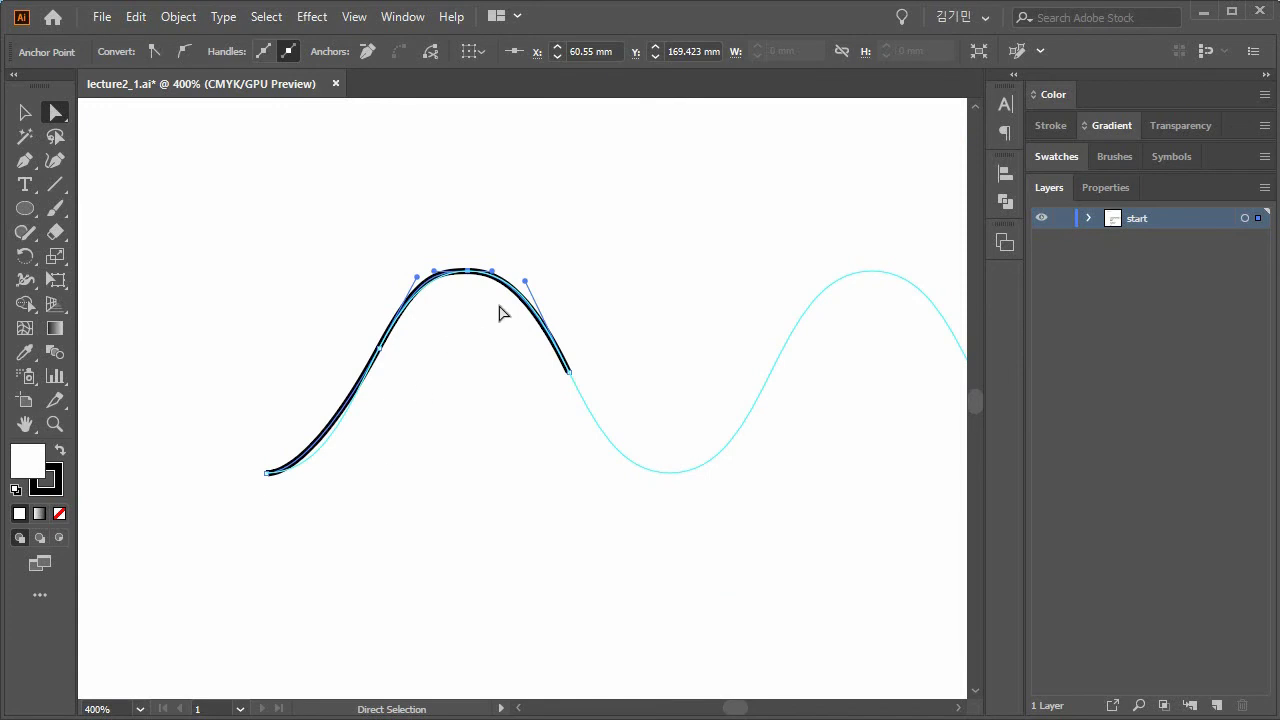
left_click(25, 161)
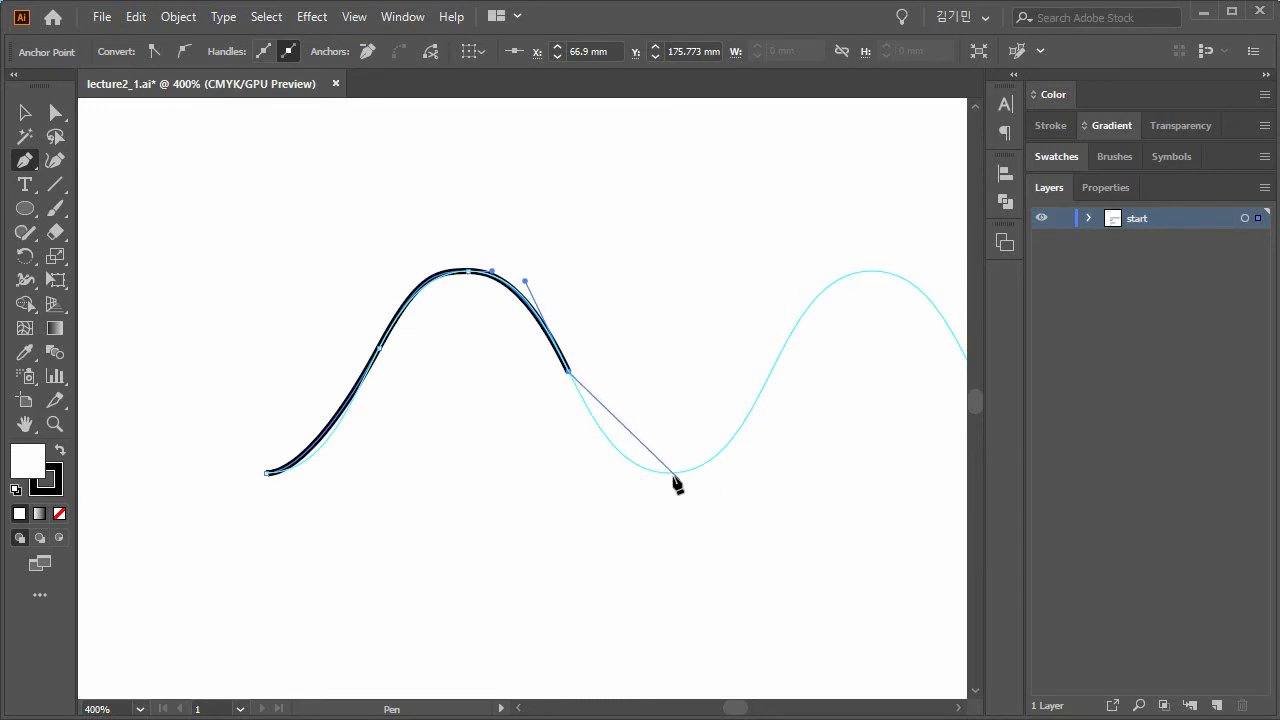
Extend the wave path with smooth points through a trough, the next crest and the following trough.
left_click_drag(665, 473, 729, 490)
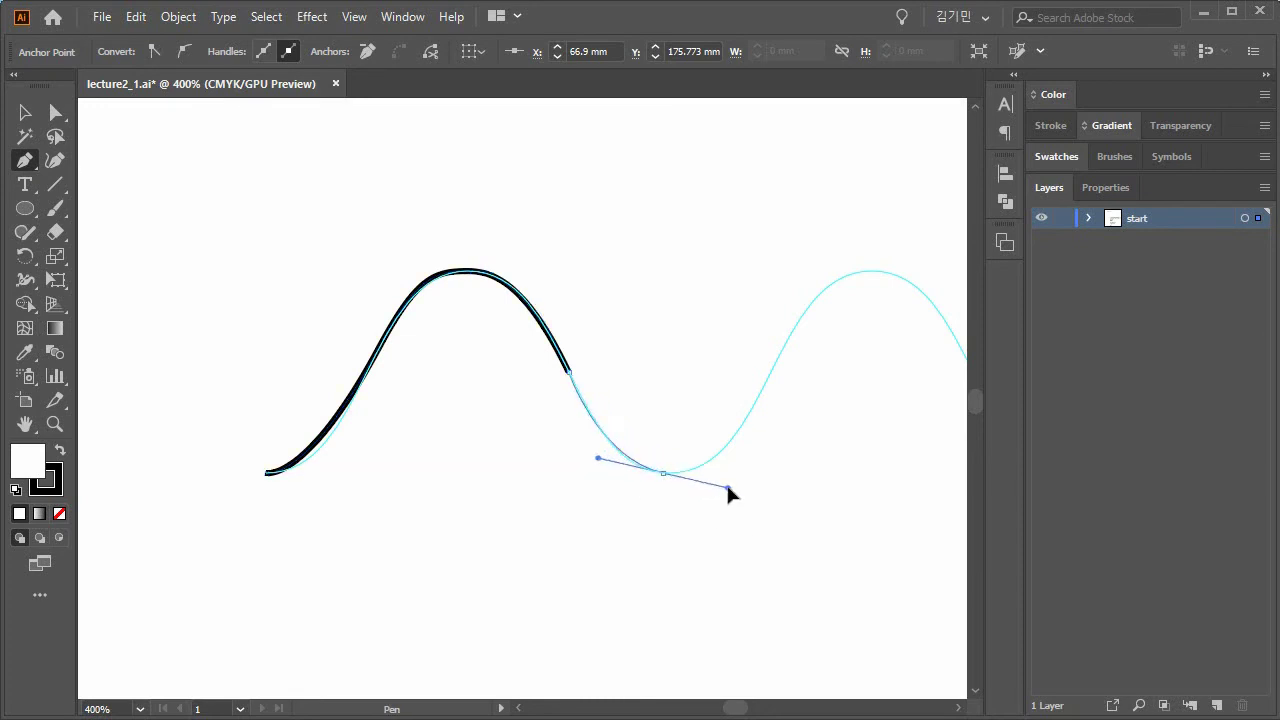
left_click(789, 335)
left_click_drag(872, 272, 928, 268)
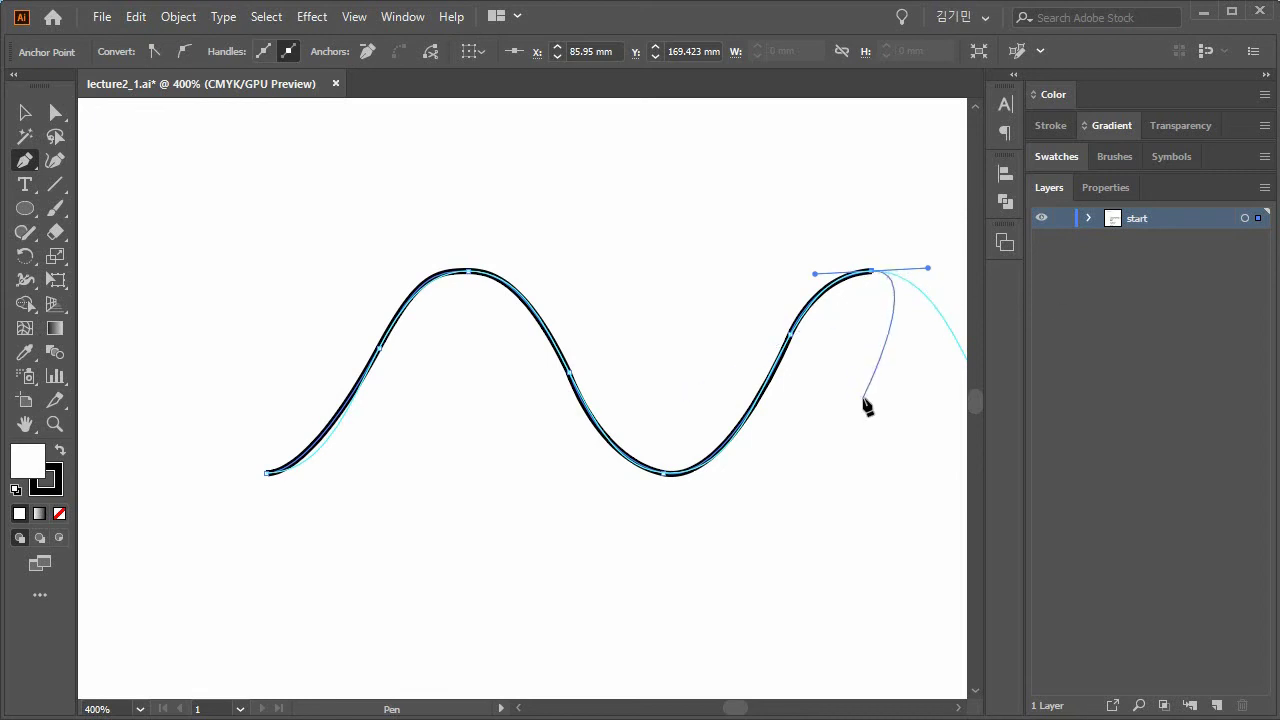
key("ctrl")
left_click_drag(846, 371, 382, 379)
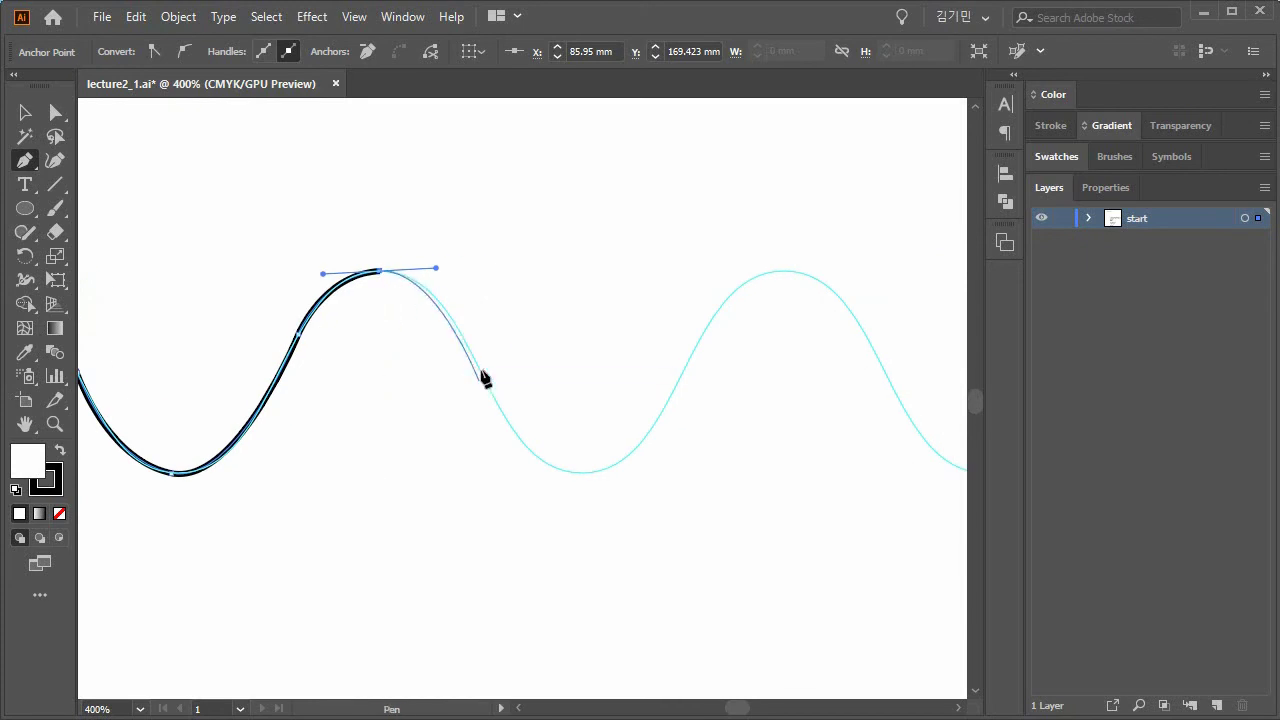
left_click(465, 340)
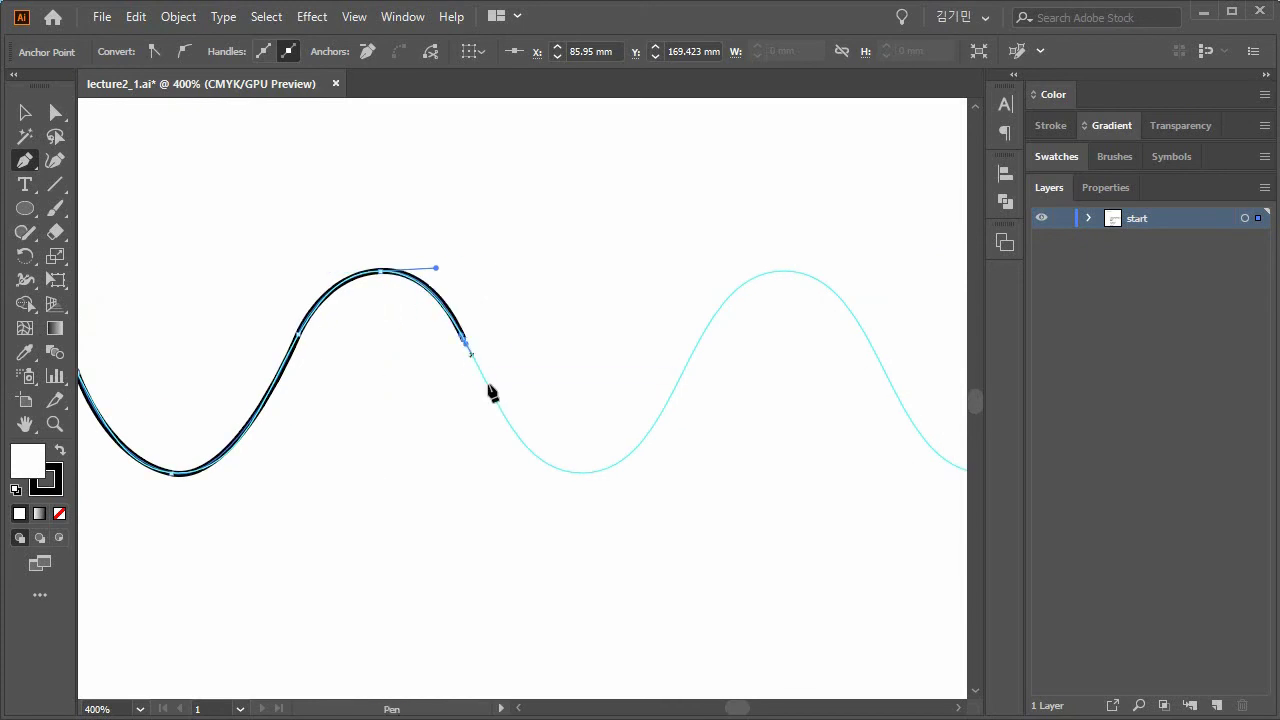
key("ctrl+z")
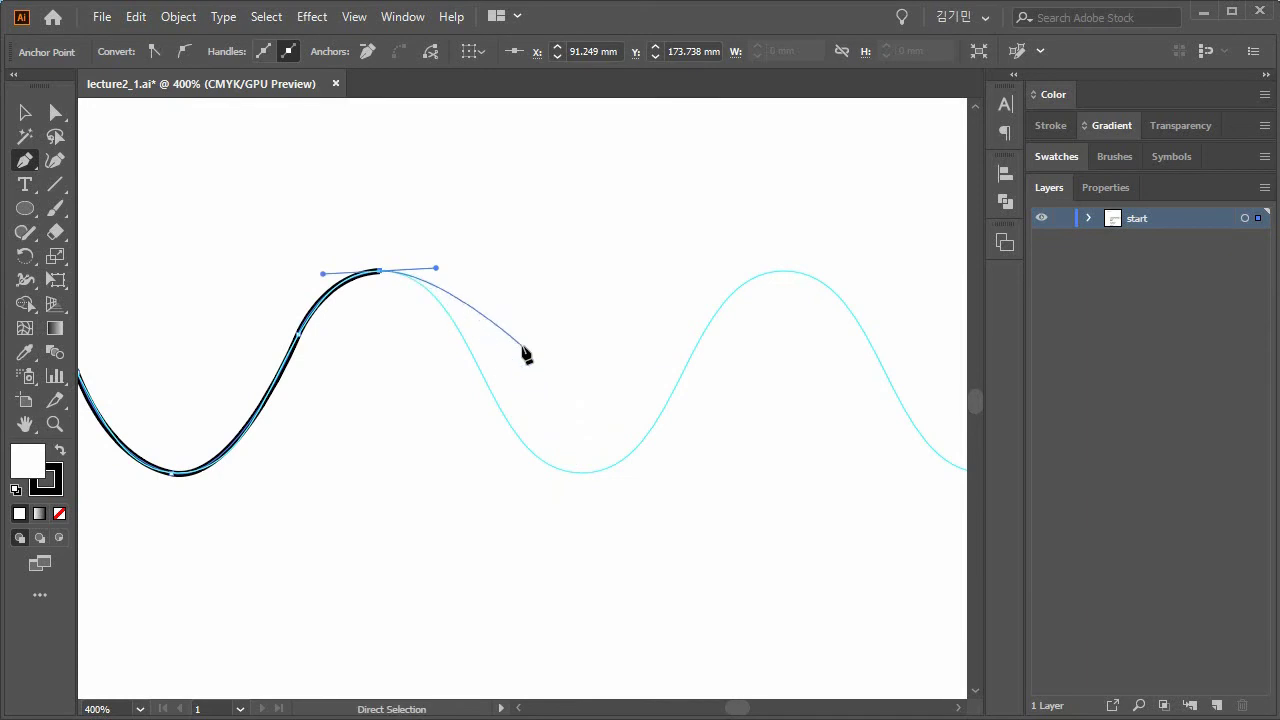
left_click(465, 340)
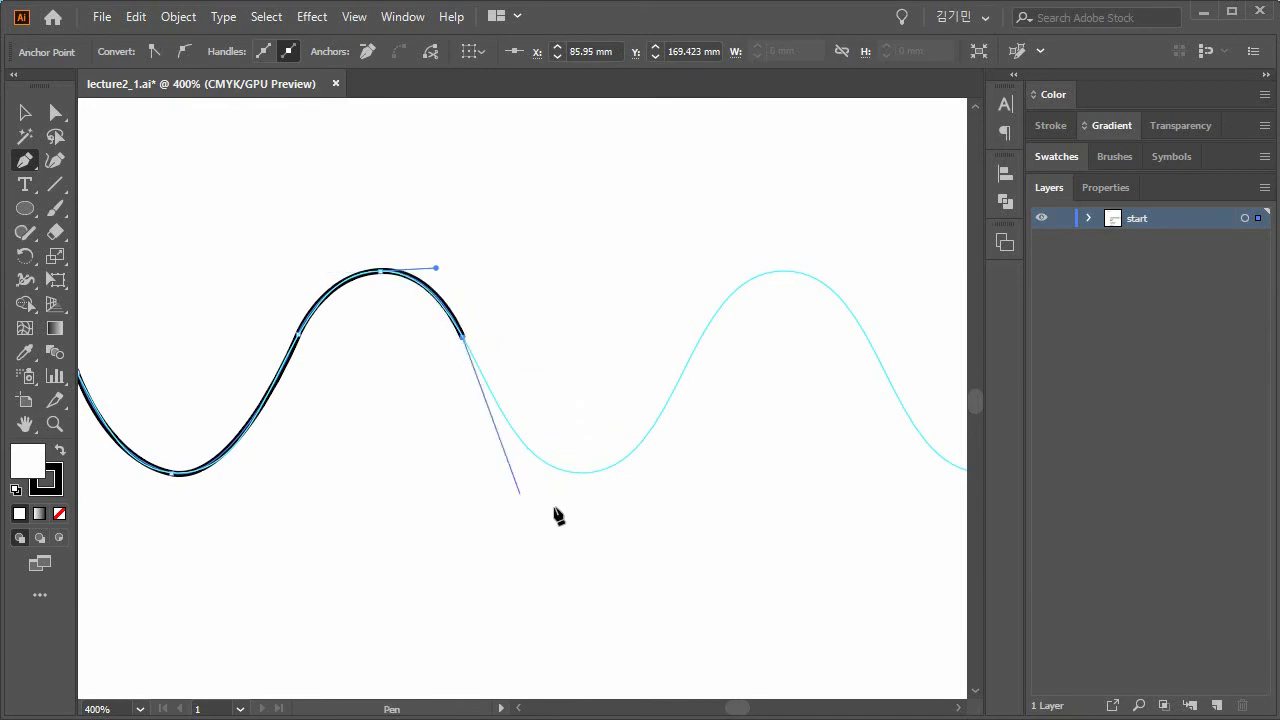
left_click_drag(576, 472, 636, 474)
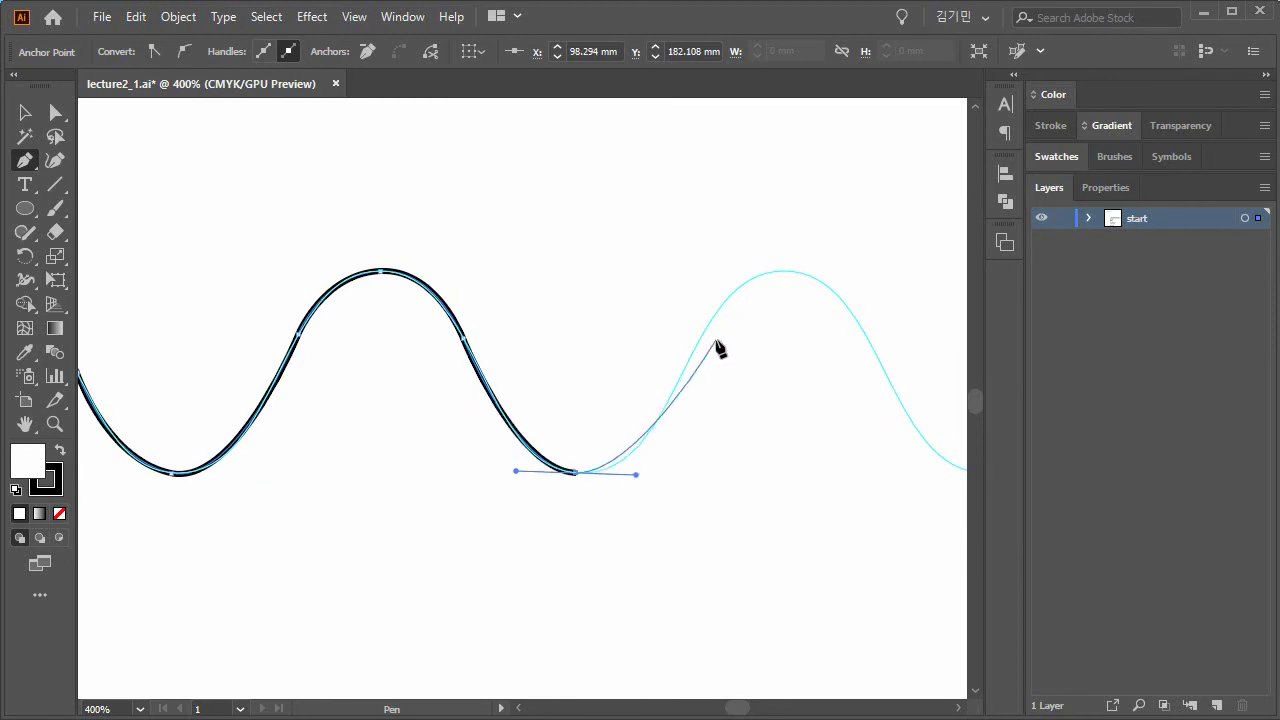
Add the next crest point and shorten its direction handle to smooth the curve.
left_click_drag(698, 341, 746, 251)
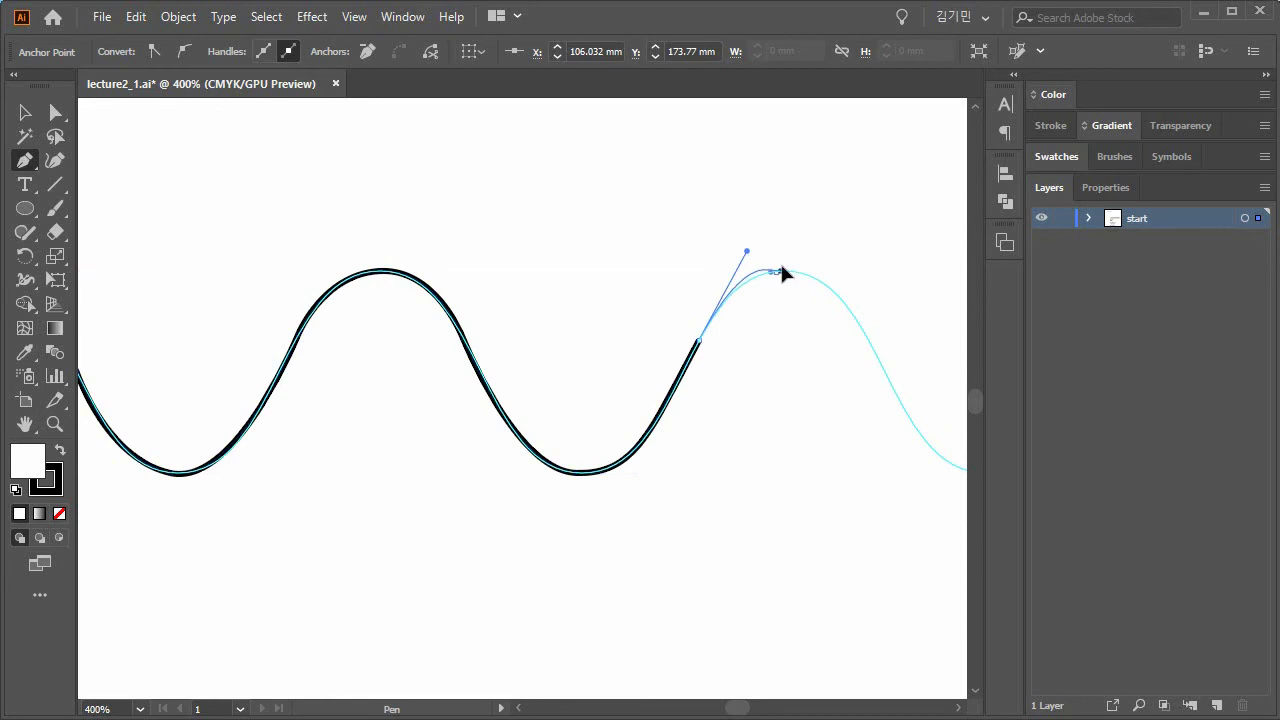
left_click_drag(777, 271, 784, 271)
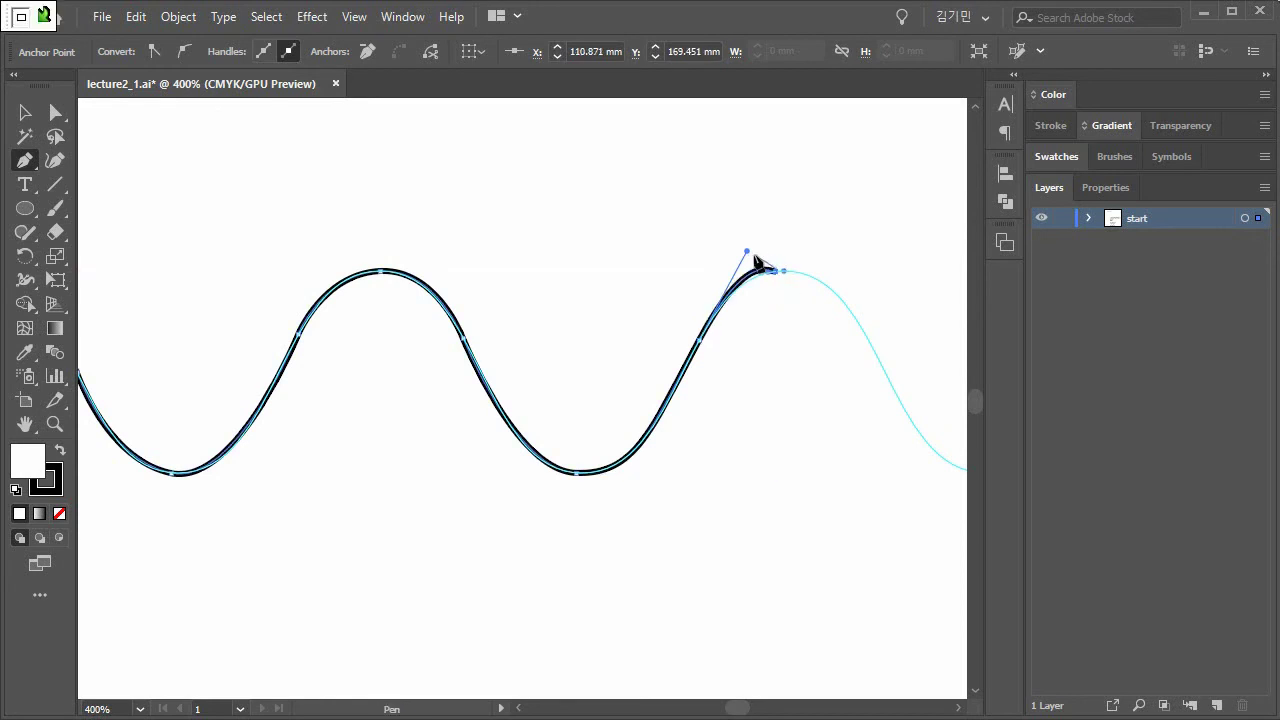
left_click_drag(748, 251, 747, 262)
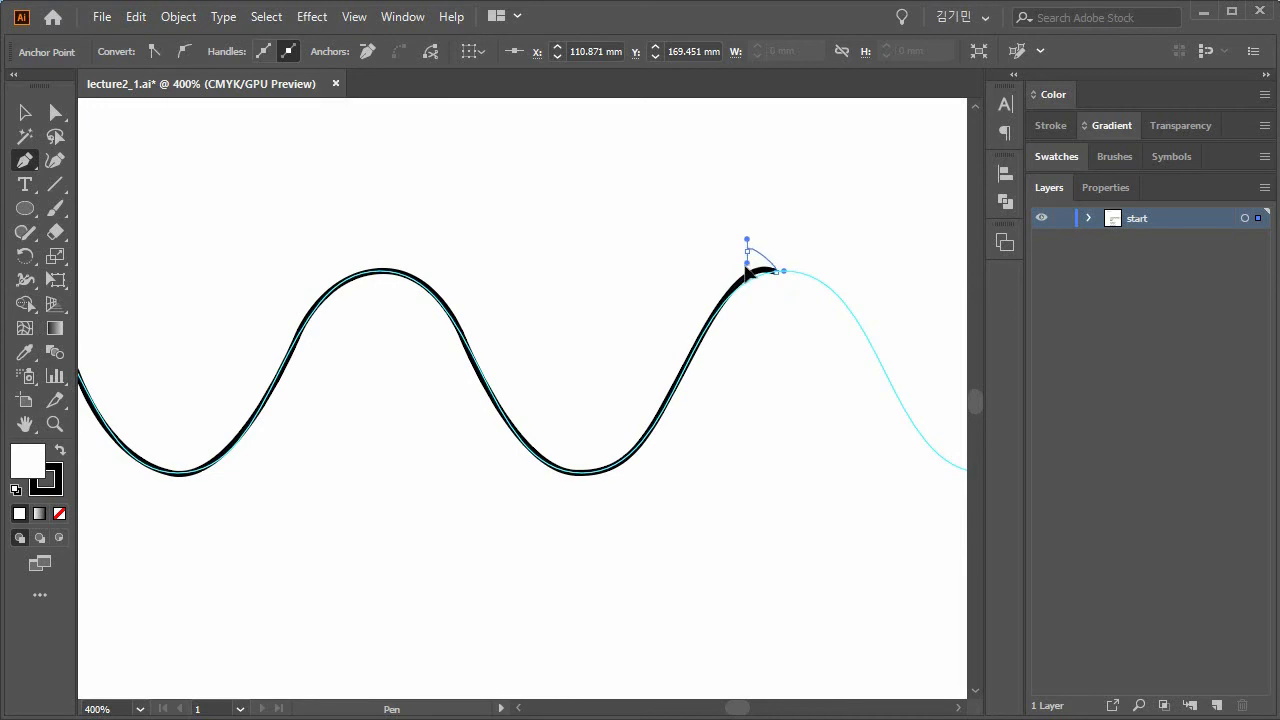
key("ctrl+z")
left_click(55, 112)
left_click_drag(747, 252, 741, 270)
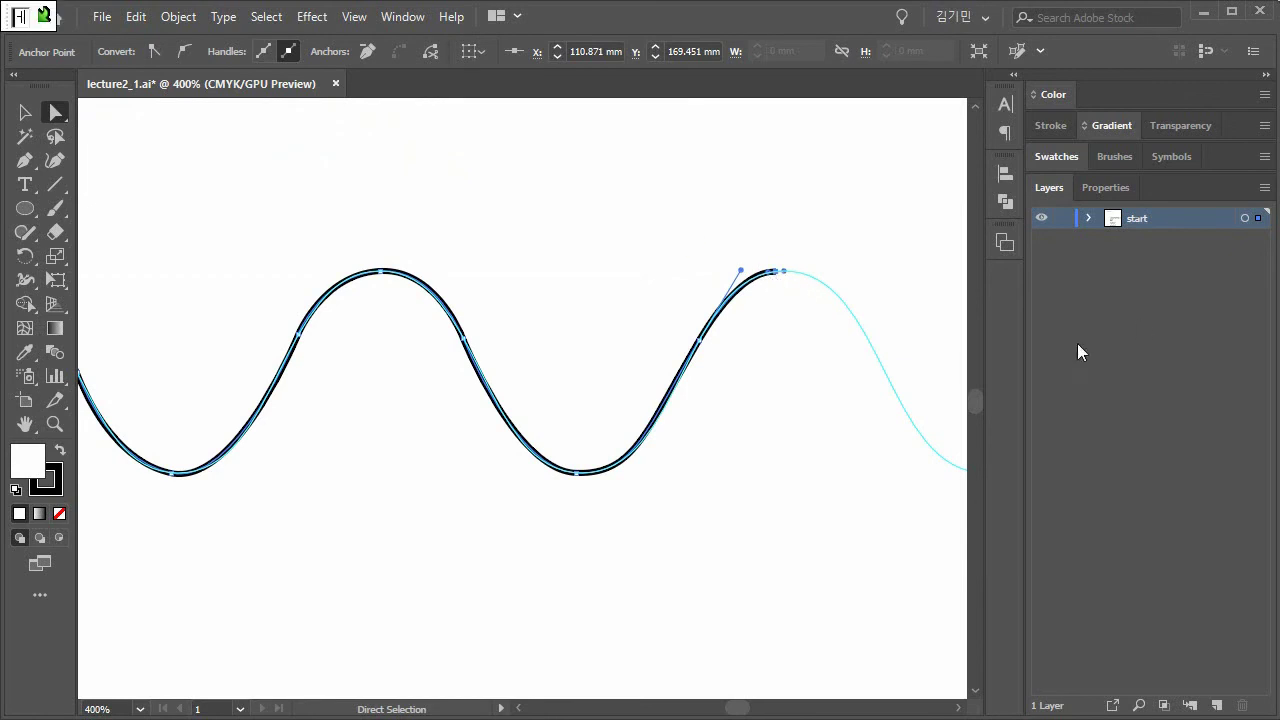
key("p")
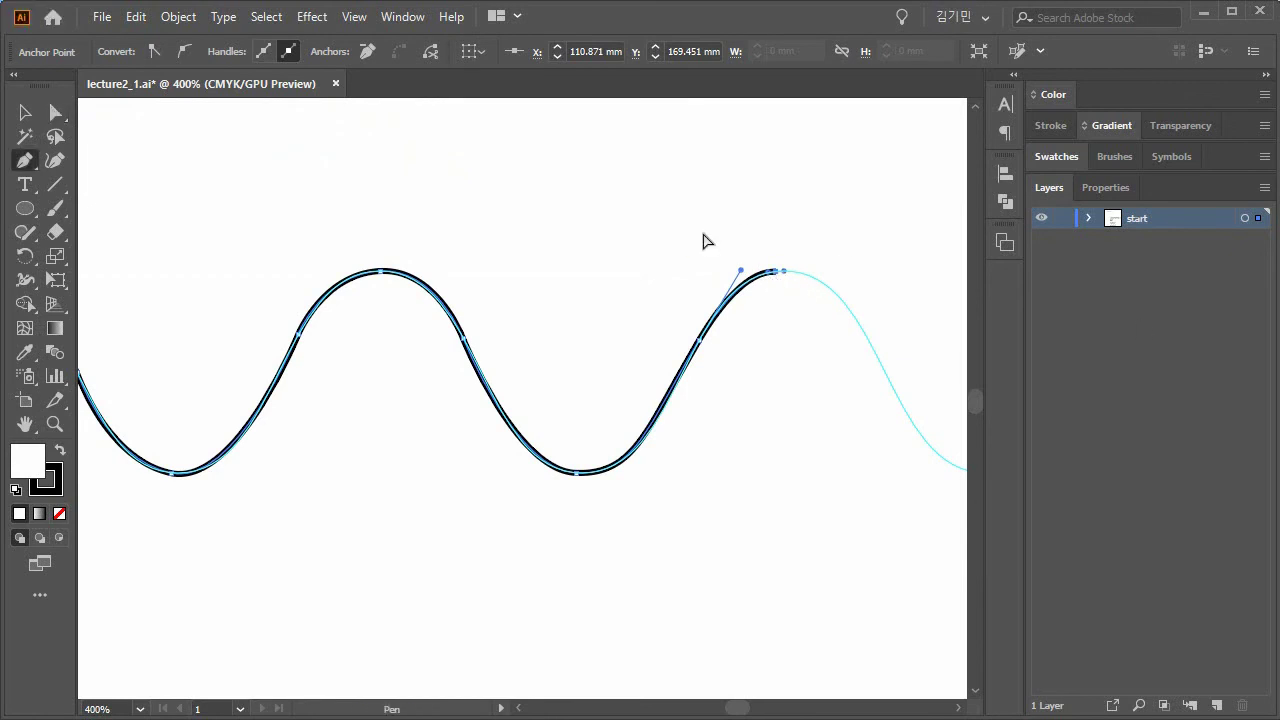
Continue the path down the slope and add a smooth point at the next trough.
left_click(774, 272)
left_click_drag(869, 341, 916, 430)
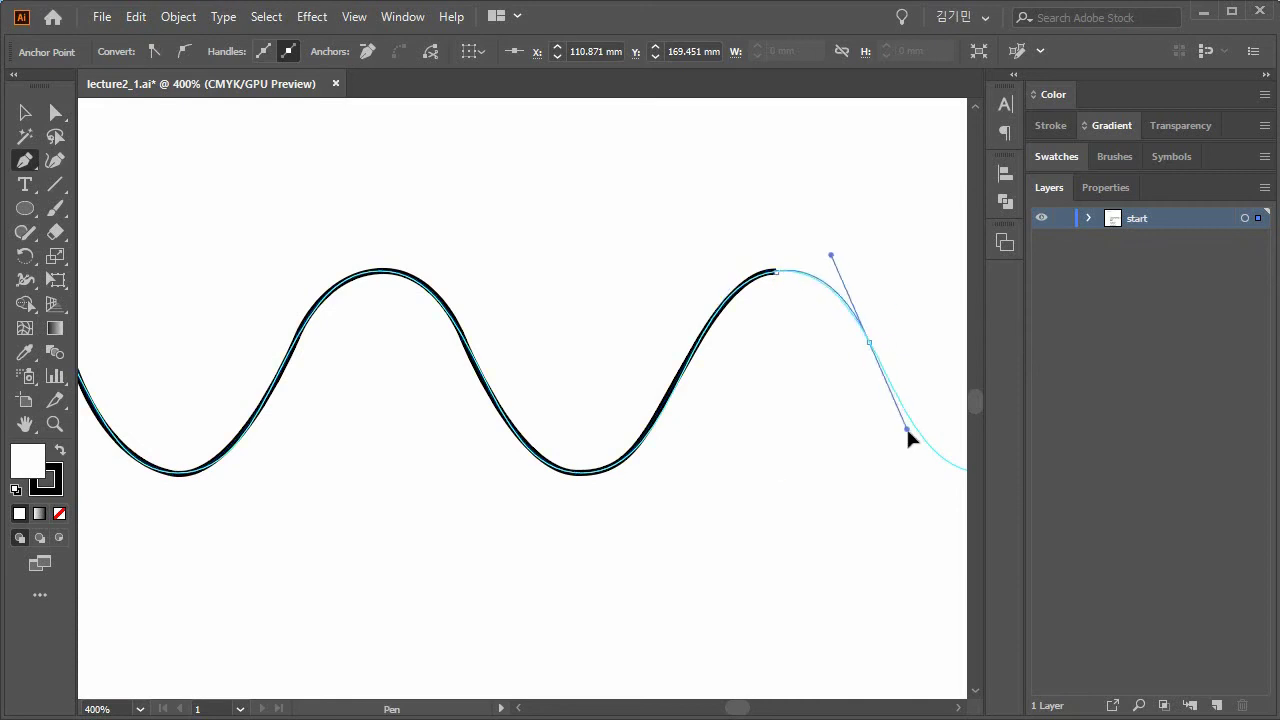
key("space")
left_click_drag(801, 474, 587, 449)
left_click_drag(770, 449, 823, 449)
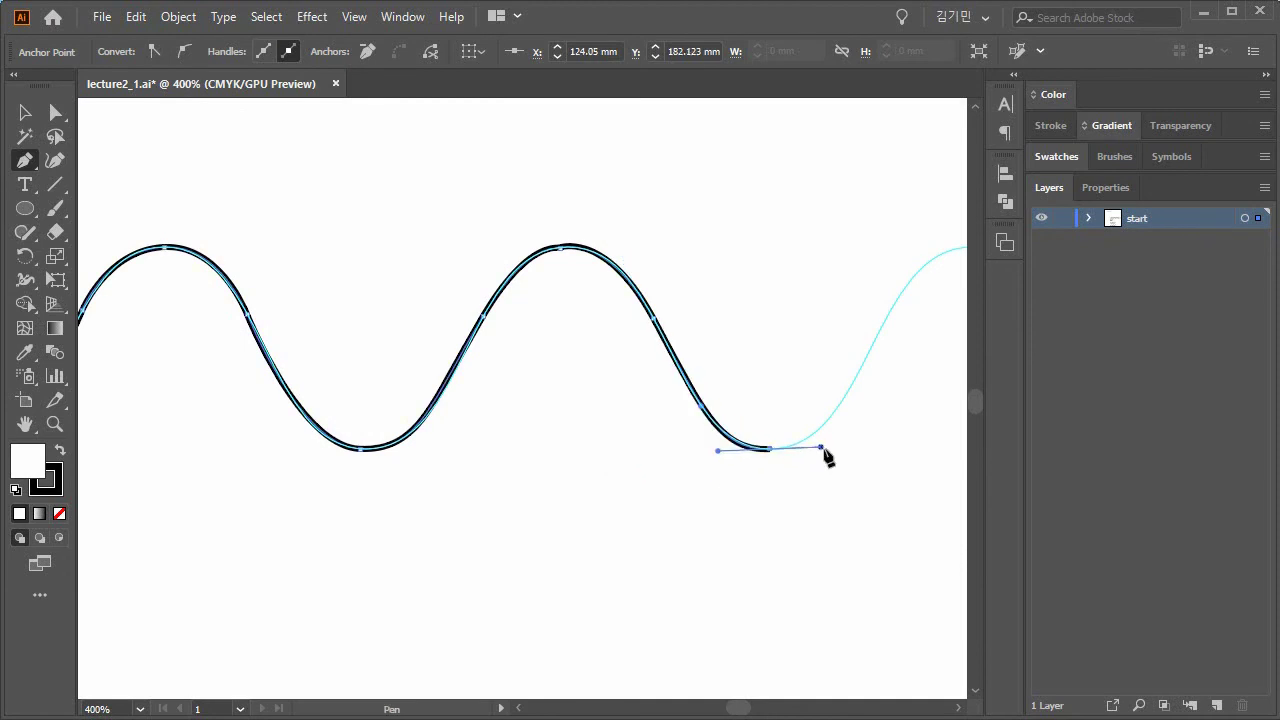
Zoom in on the wave template rows and select the traced arched wave outline.
left_click(851, 311, "ctrl")
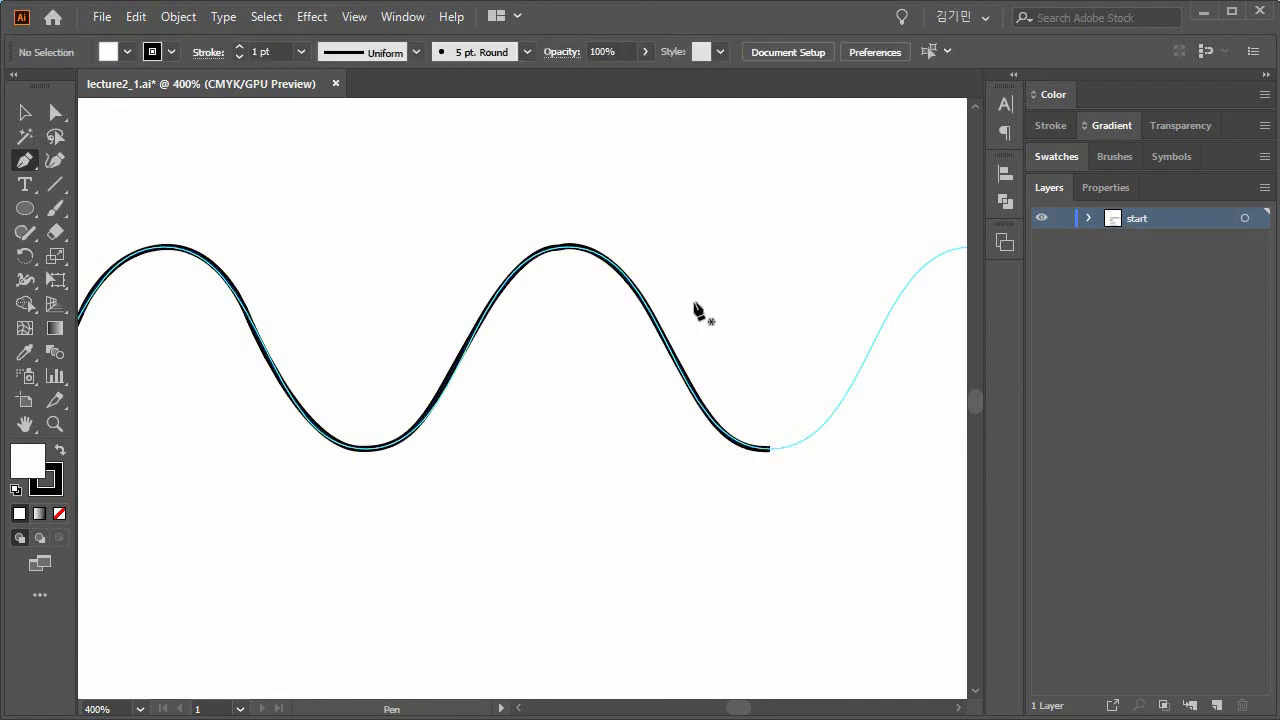
double_click(25, 424)
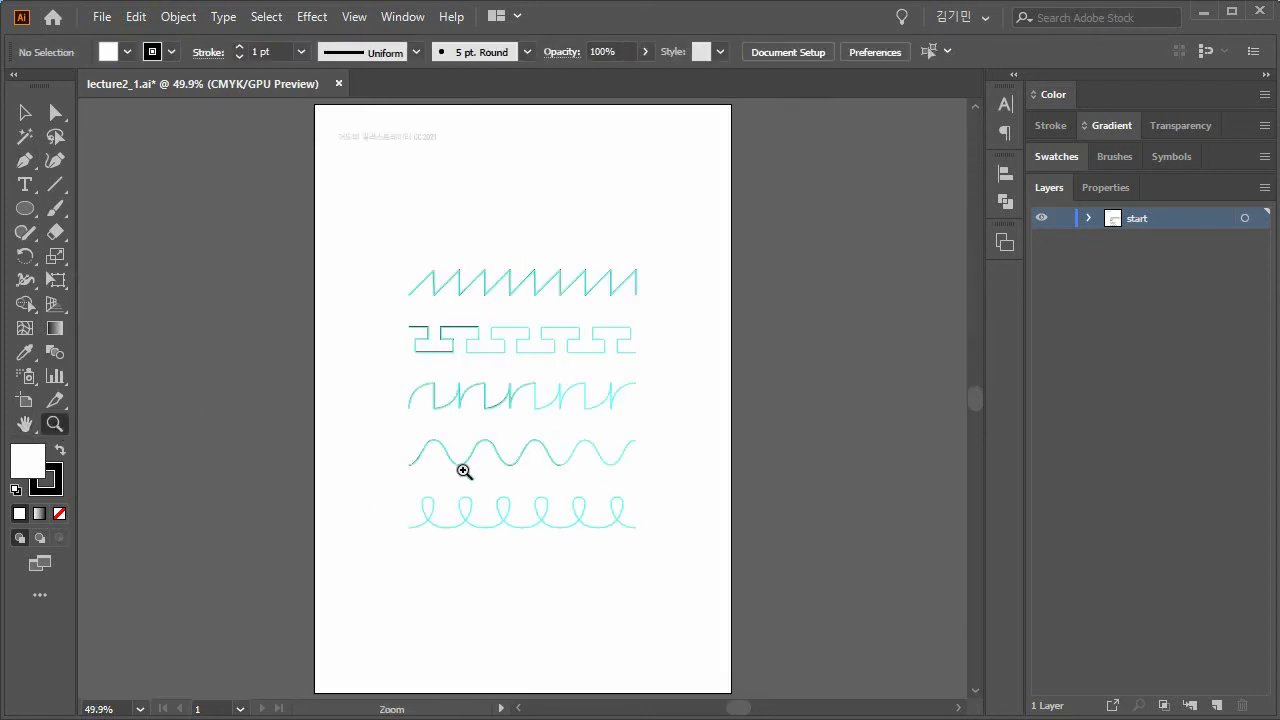
left_click(463, 471)
left_click(563, 352)
left_click(455, 438)
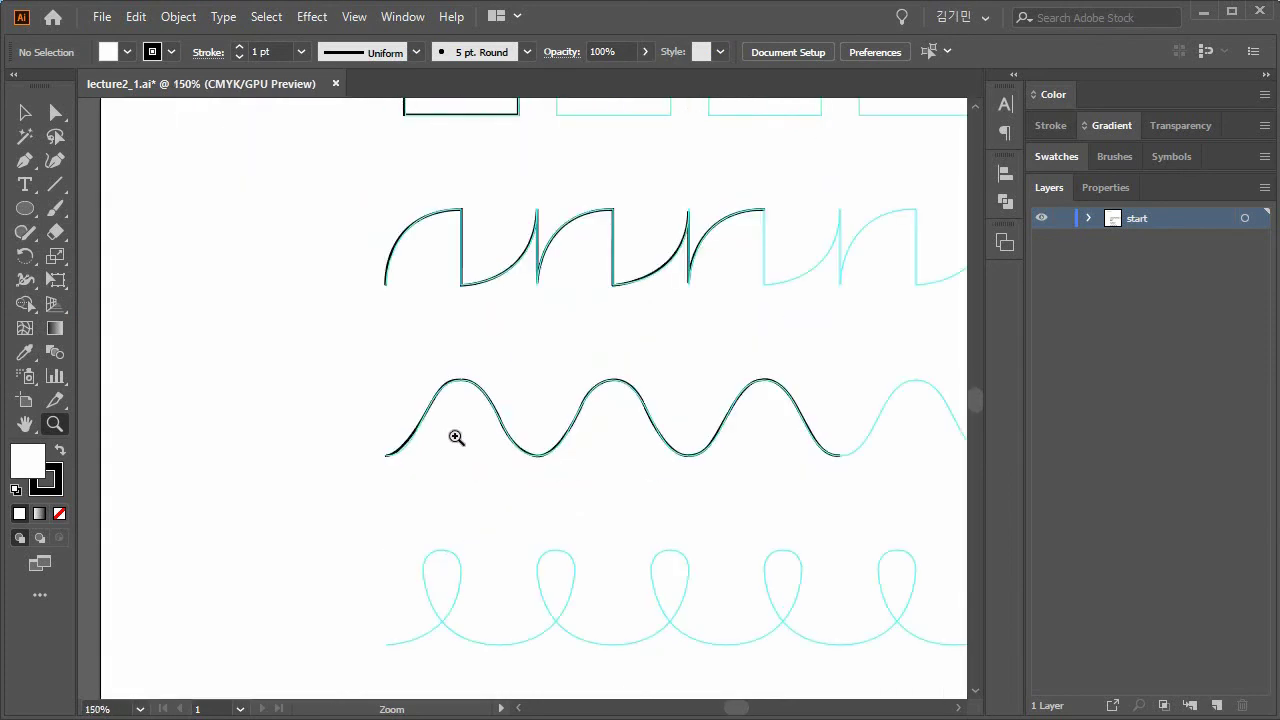
left_click(517, 306)
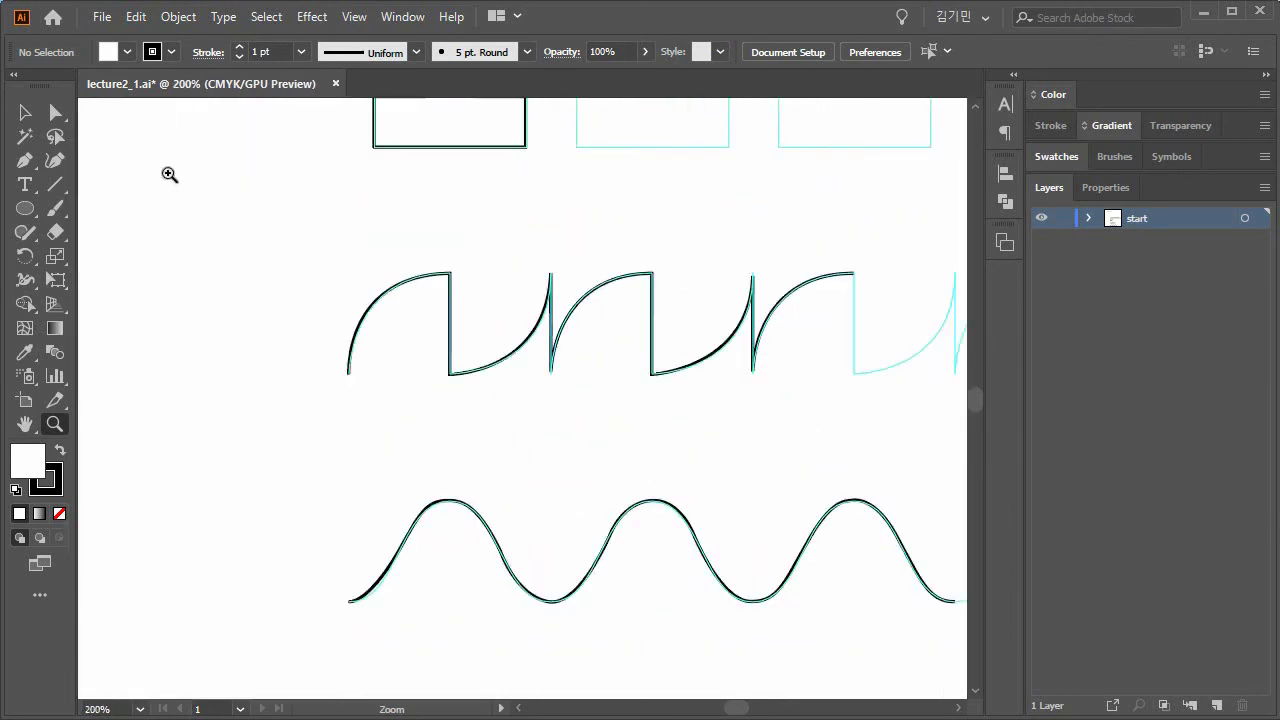
left_click(25, 113)
left_click(405, 284)
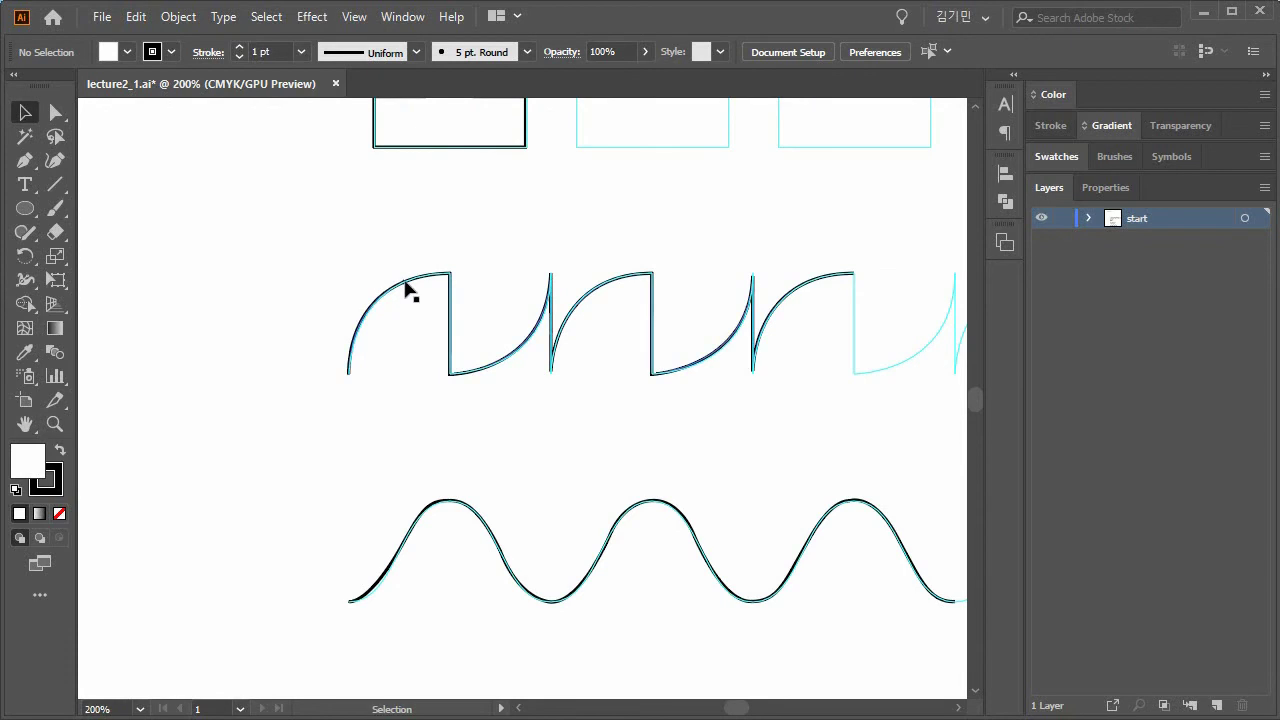
left_click(404, 283)
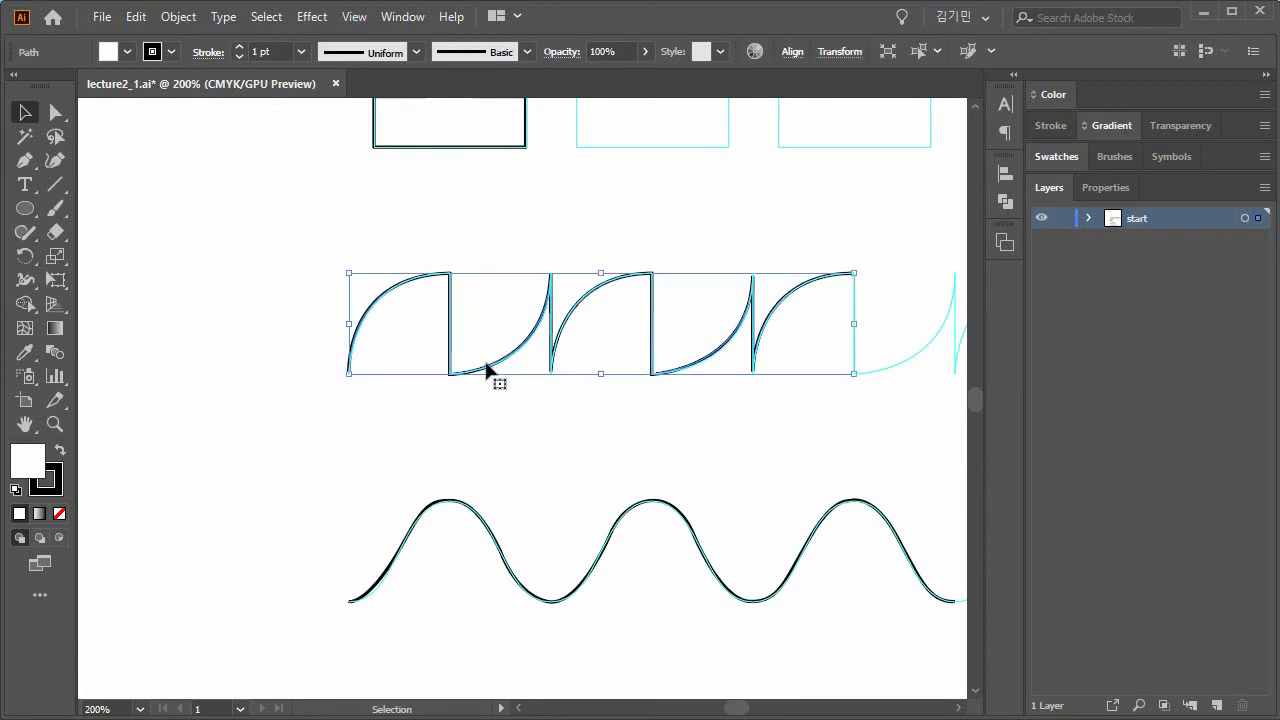
Draw a black arc over the first crest that ends in a straight vertical drop.
left_click(25, 160)
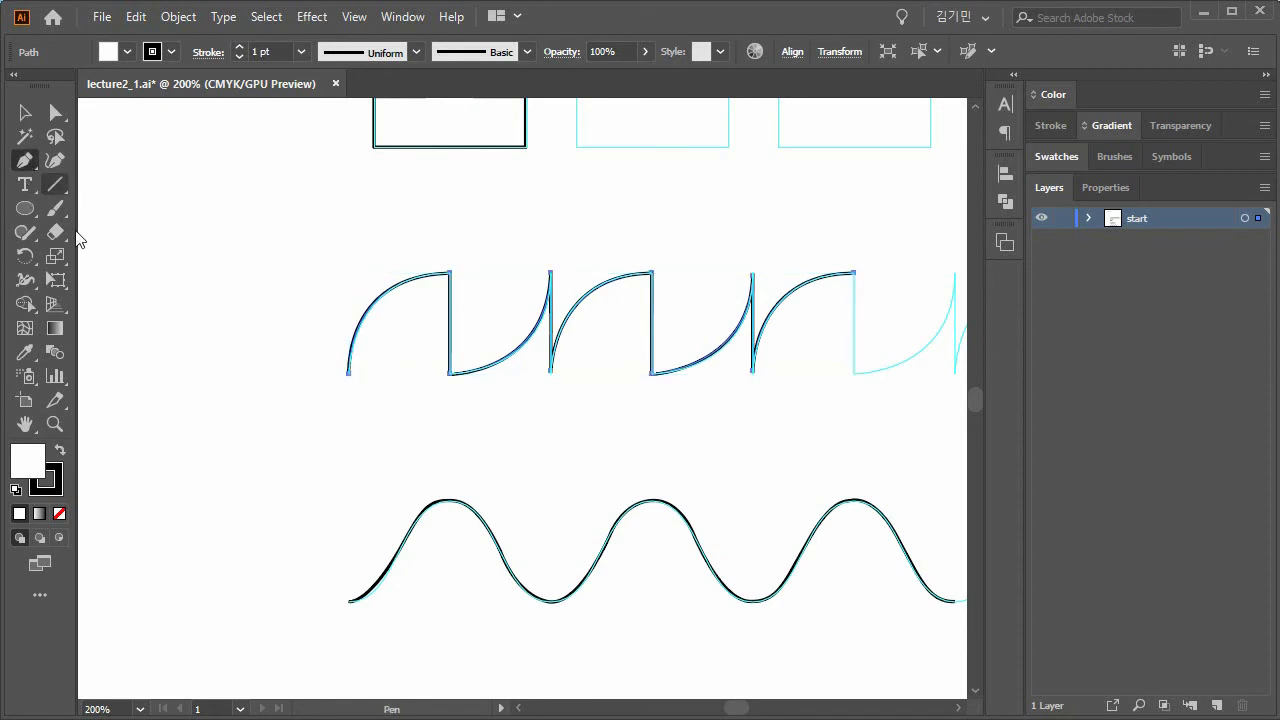
left_click(136, 373)
left_click_drag(251, 273, 360, 260)
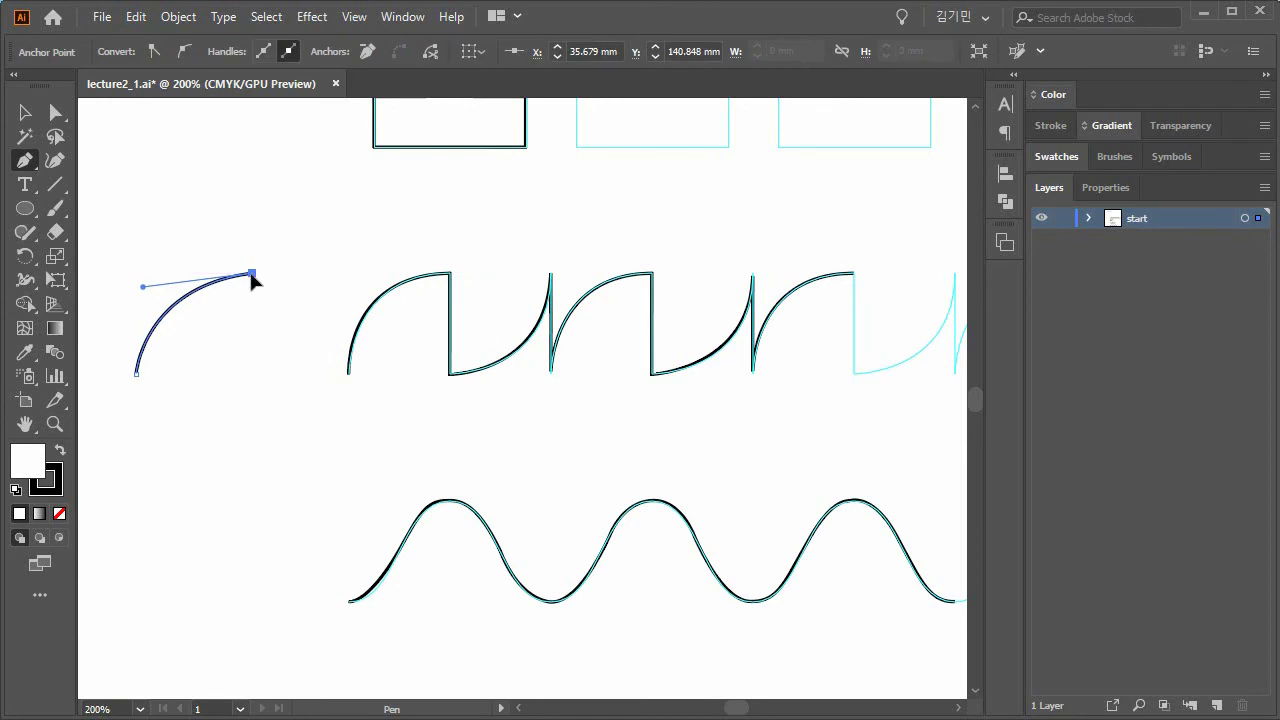
left_click(251, 365)
key("ctrl")
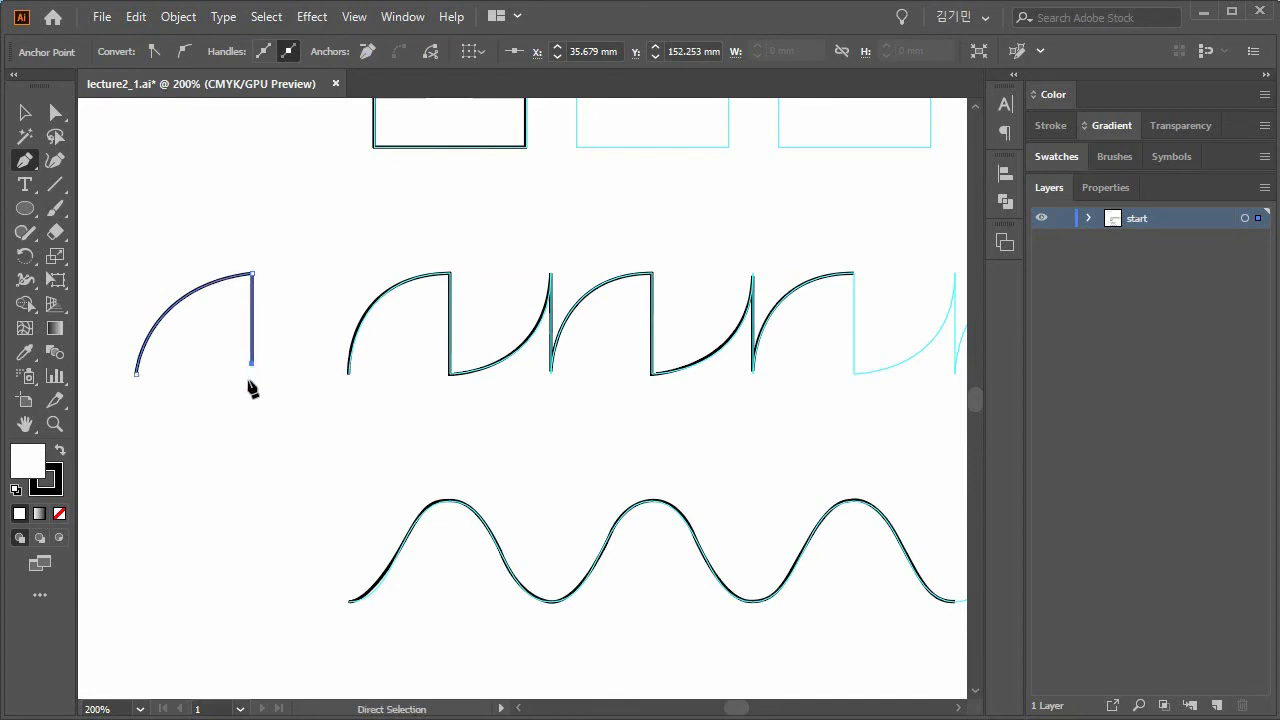
left_click(250, 490, "ctrl")
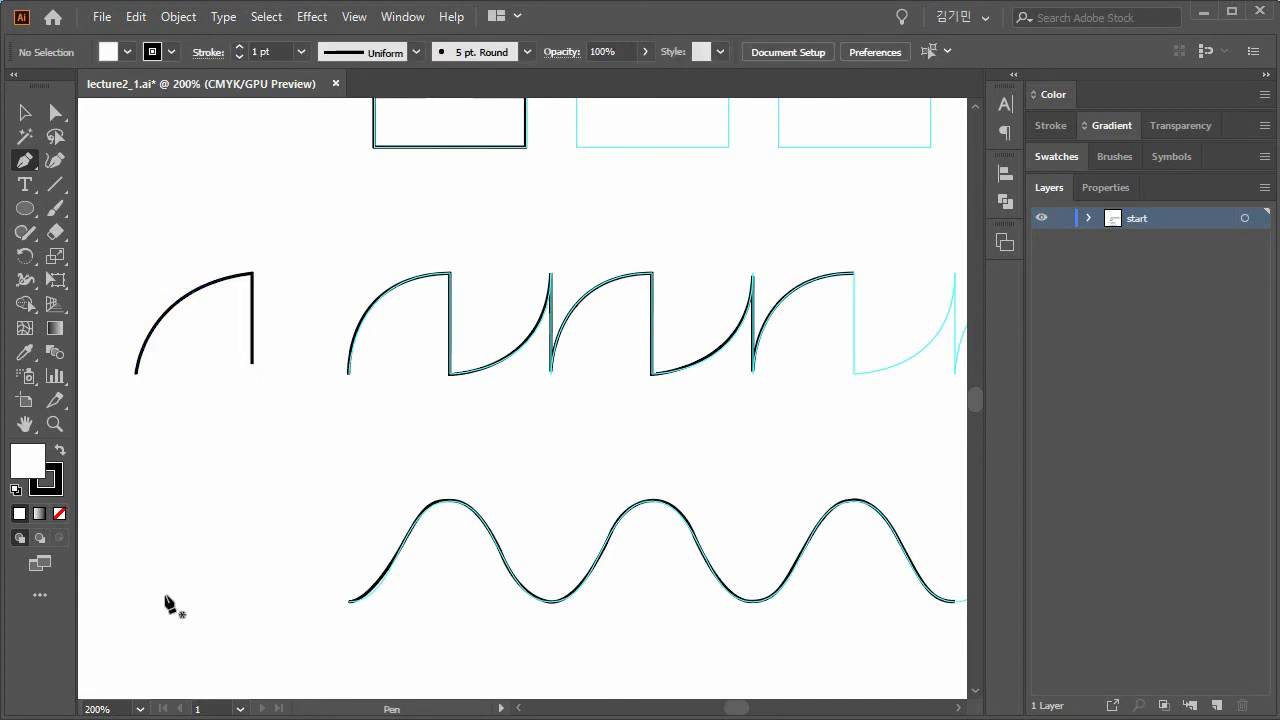
Draw a separate black S-curve up the wave's rise to its crest.
left_click(117, 613)
left_click_drag(203, 537, 222, 478)
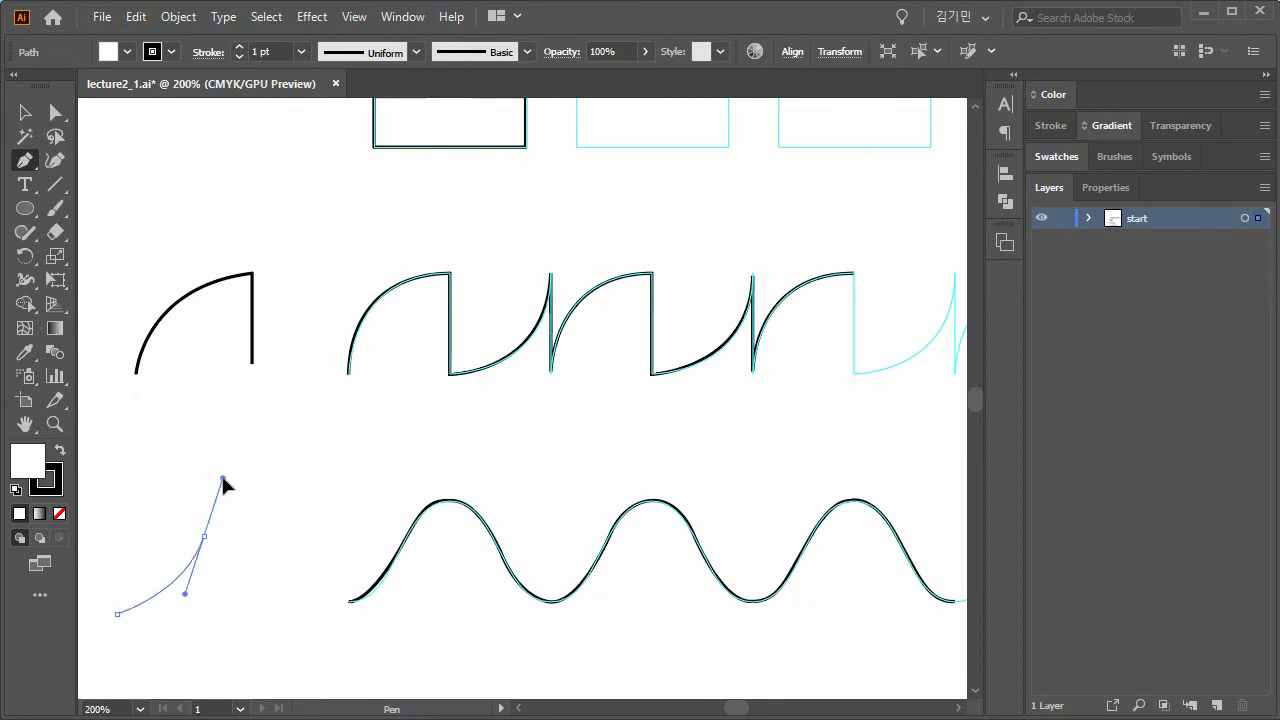
left_click_drag(264, 461, 298, 455)
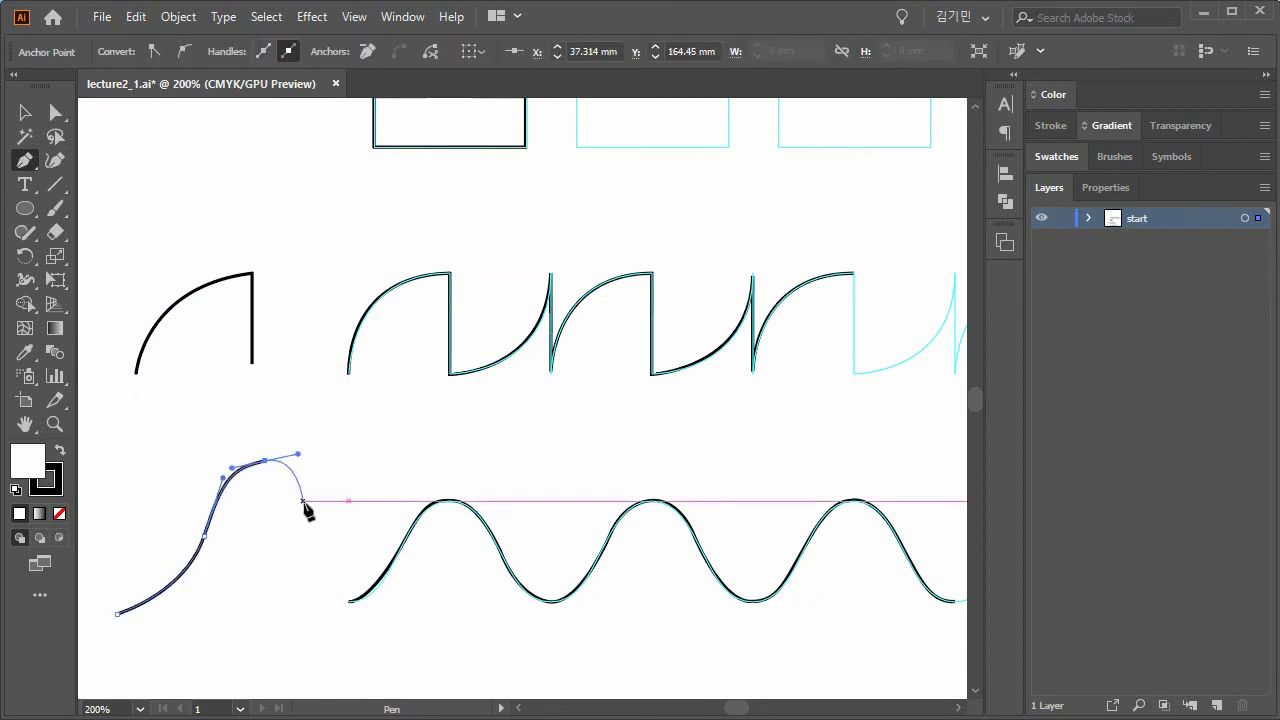
left_click(343, 463, "ctrl")
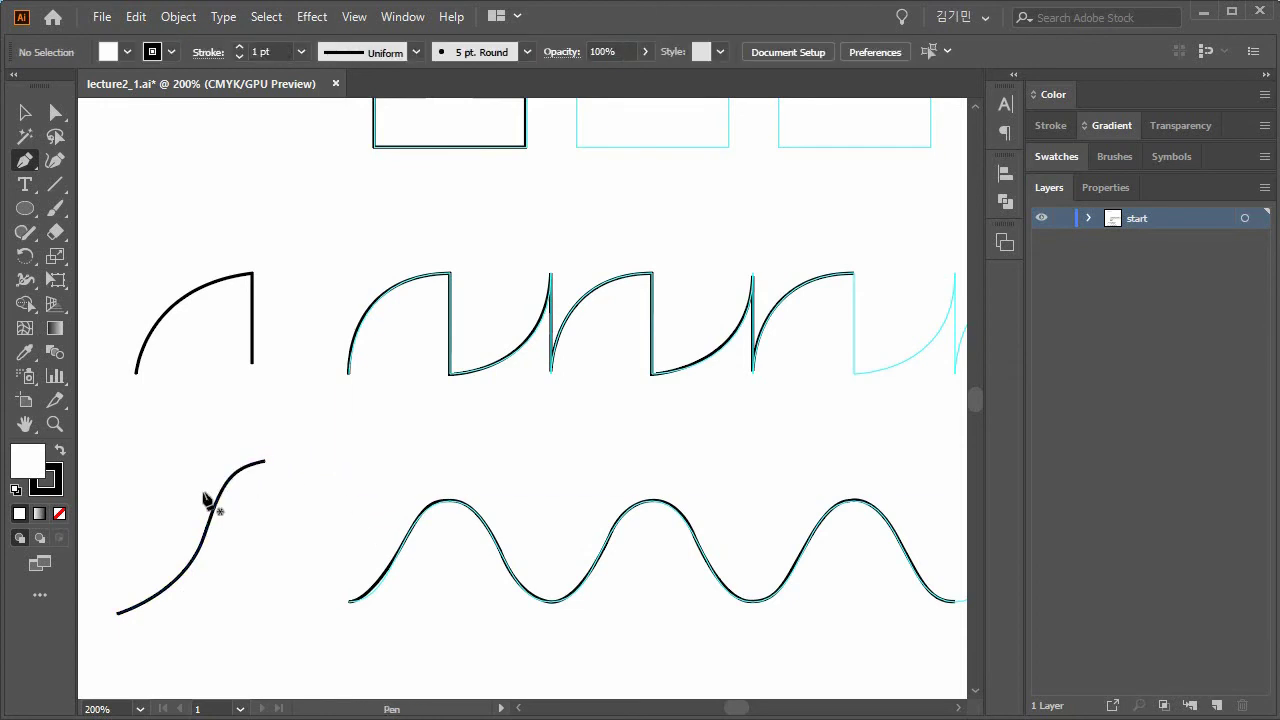
left_click_drag(480, 590, 517, 410)
left_click_drag(480, 528, 543, 349)
left_click_drag(523, 471, 523, 437)
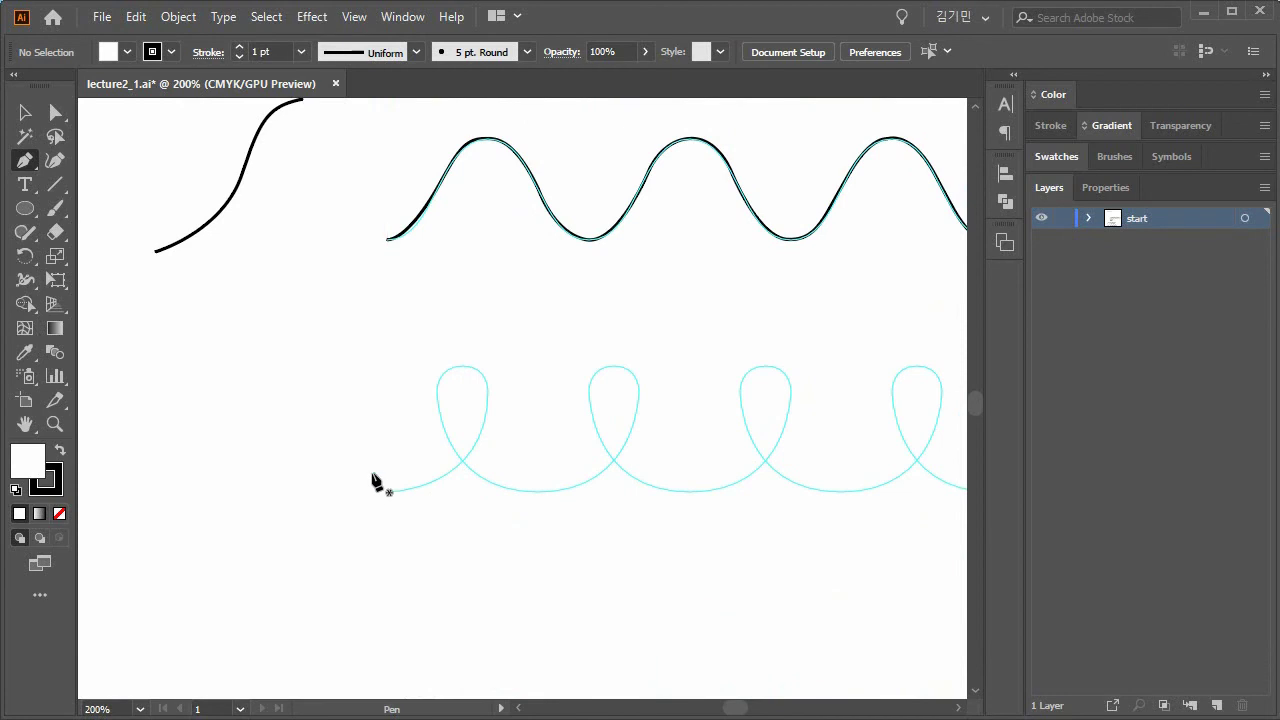
Trace the first cyan loop with curved anchors, removing handles at the loop's sides.
key("ctrl+plus")
key("ctrl+plus")
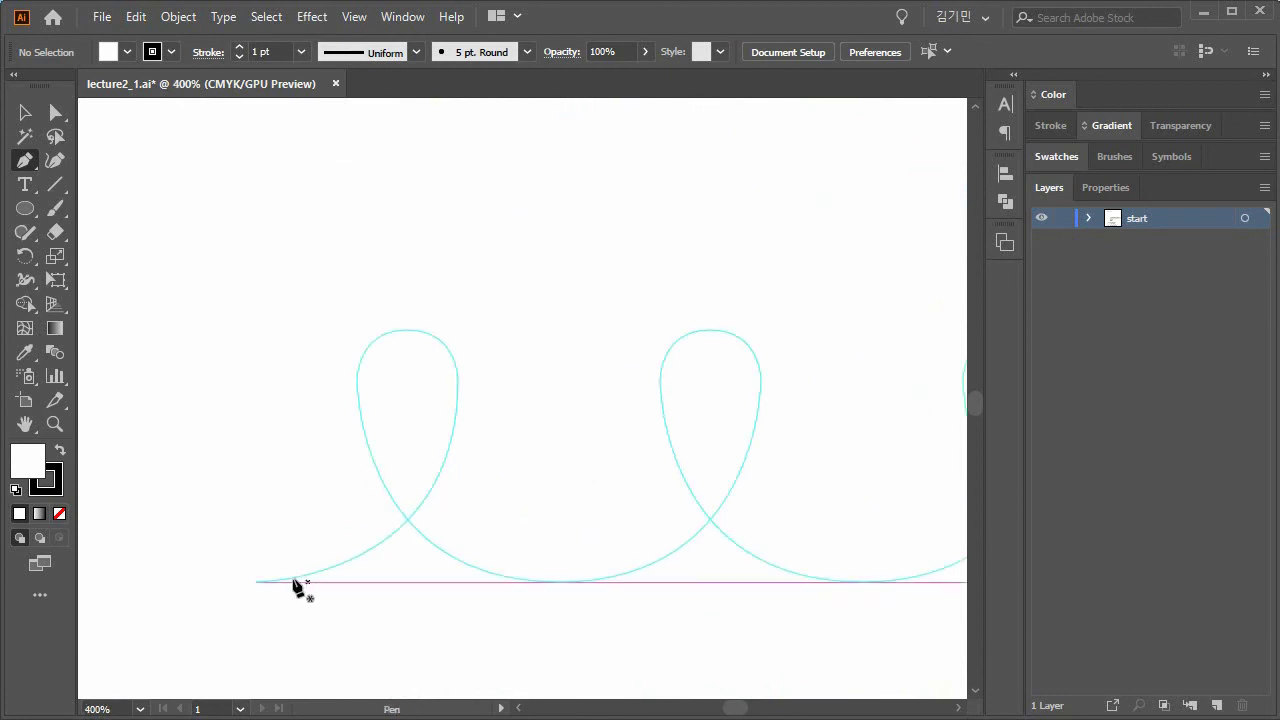
left_click(256, 581)
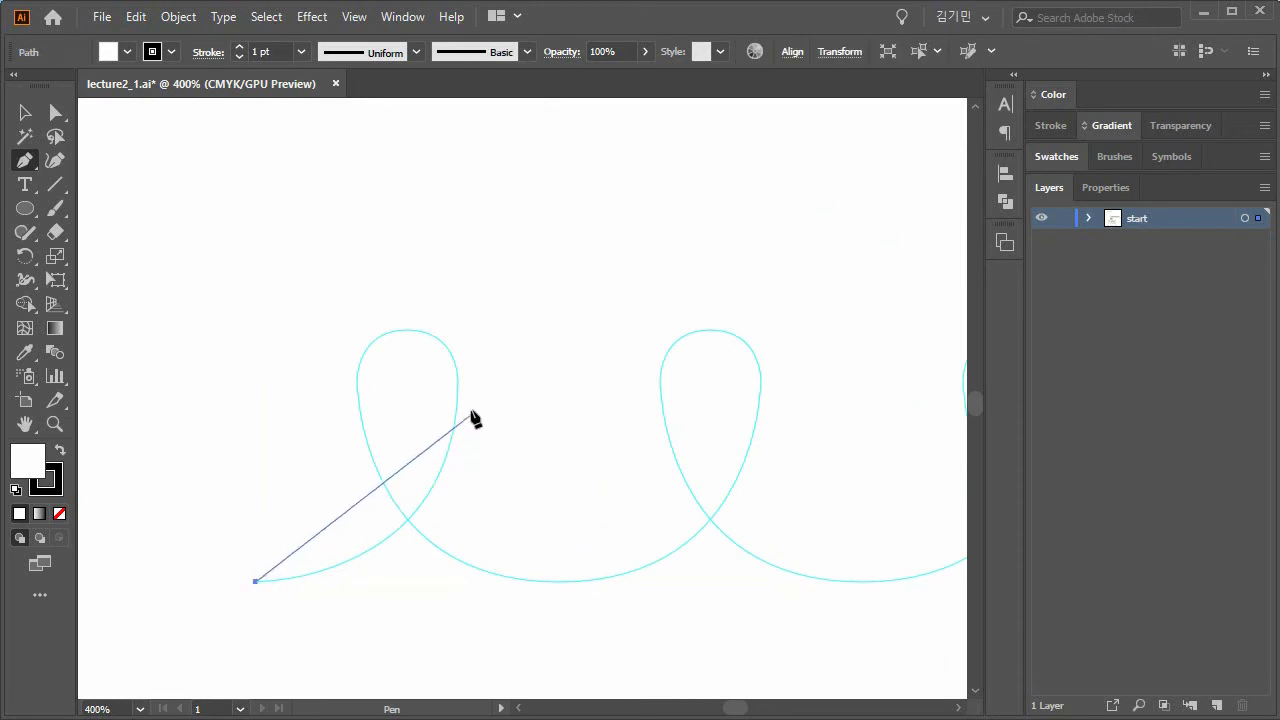
mouse_move(457, 390)
left_mouse_down()
mouse_move(446, 214)
mouse_move(461, 203)
left_mouse_up()
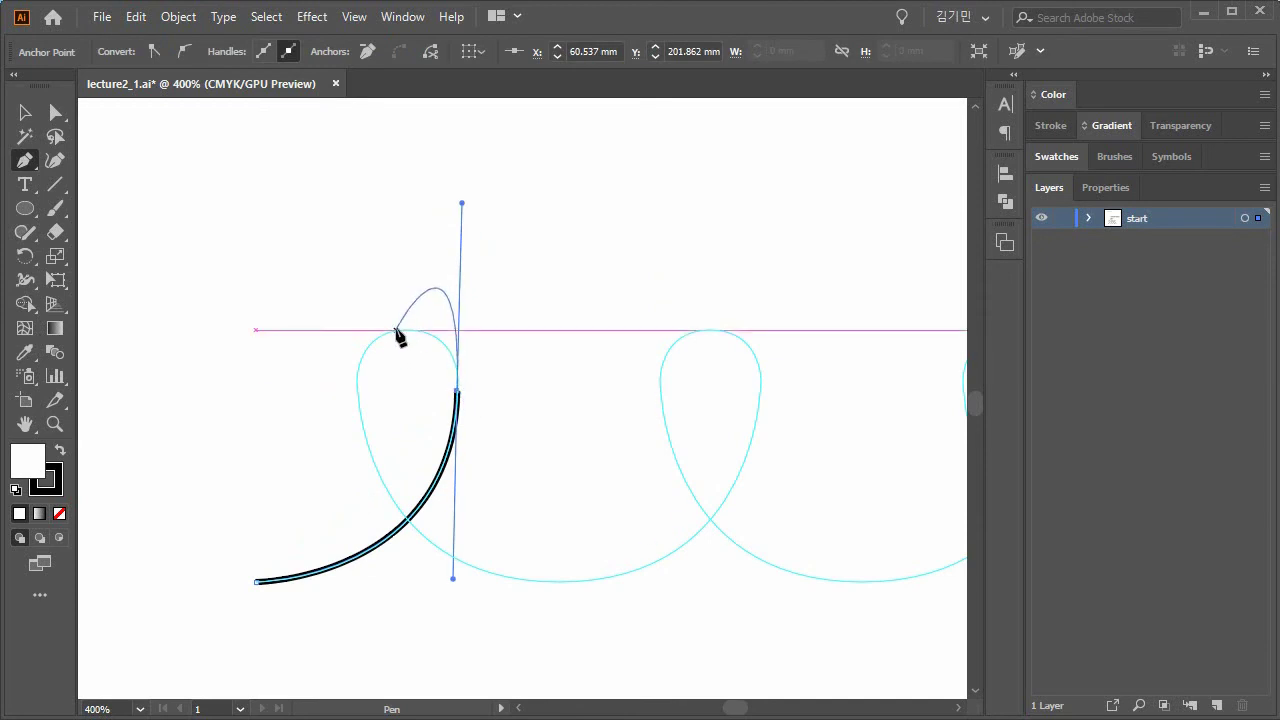
left_click(457, 391)
mouse_move(457, 392)
left_mouse_down()
mouse_move(409, 332)
mouse_move(350, 327)
left_mouse_up()
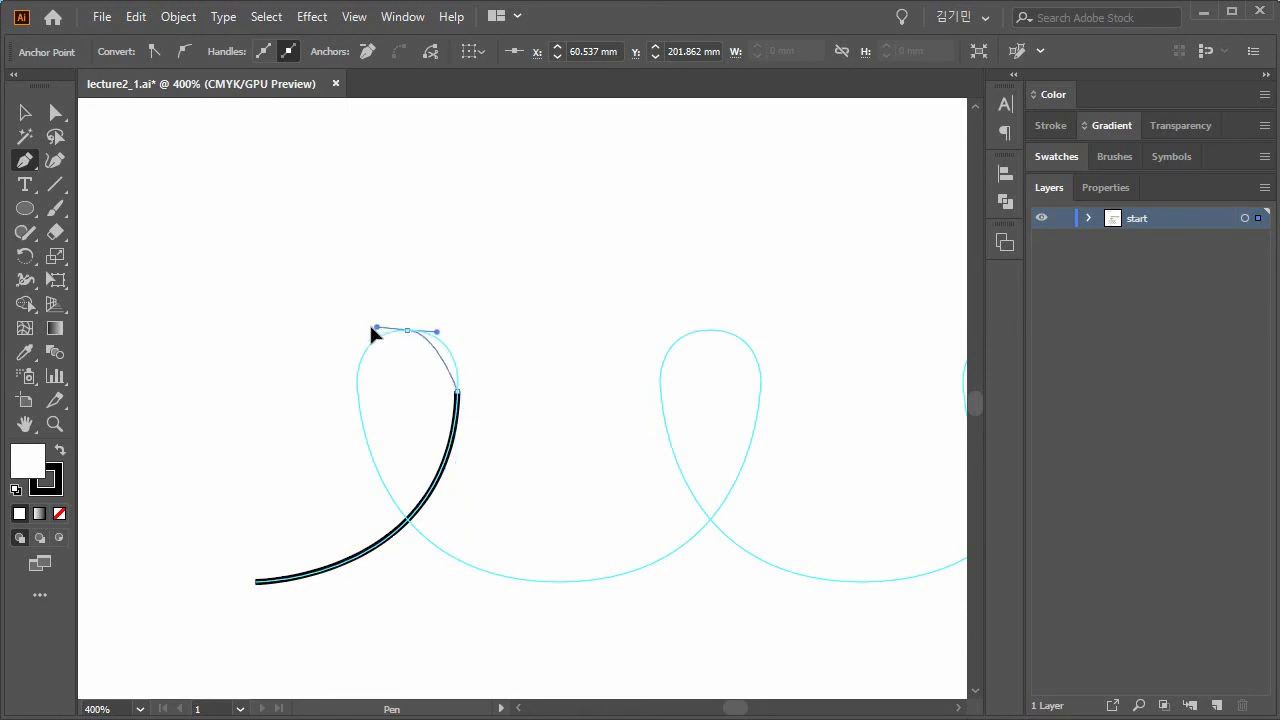
left_click(407, 330)
left_click(357, 389)
left_click_drag(350, 405, 357, 455)
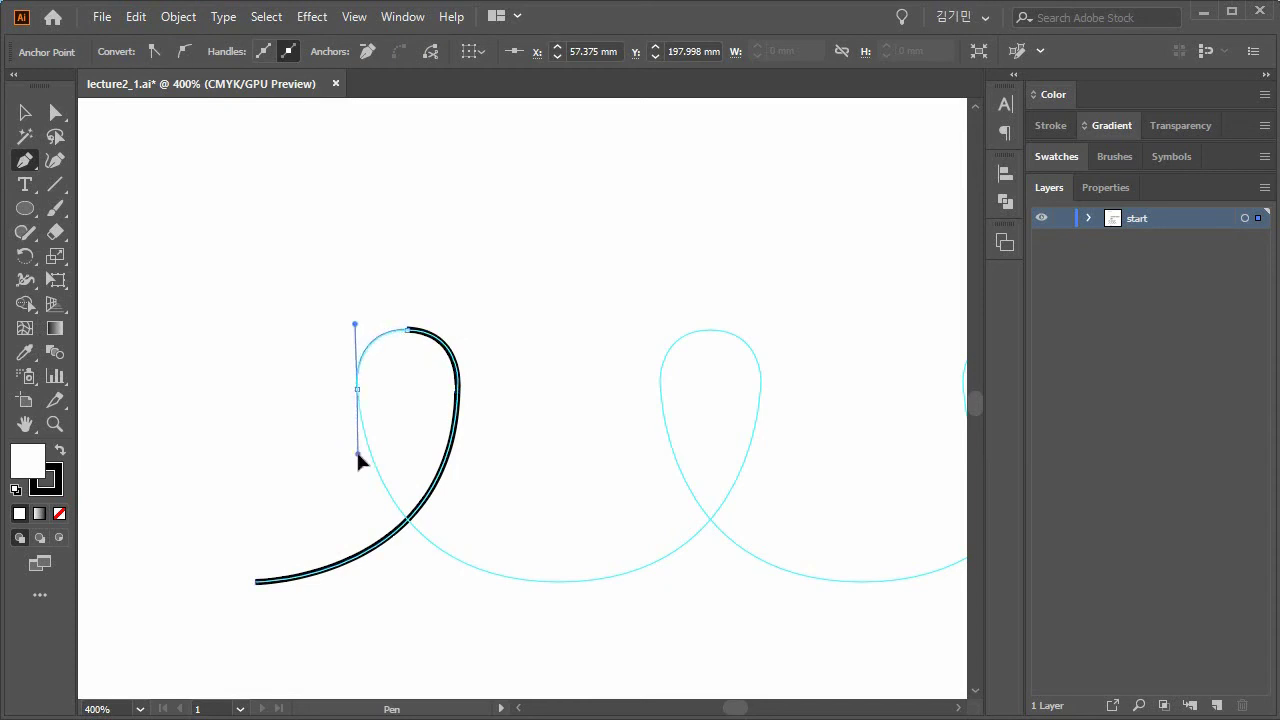
left_click(357, 390)
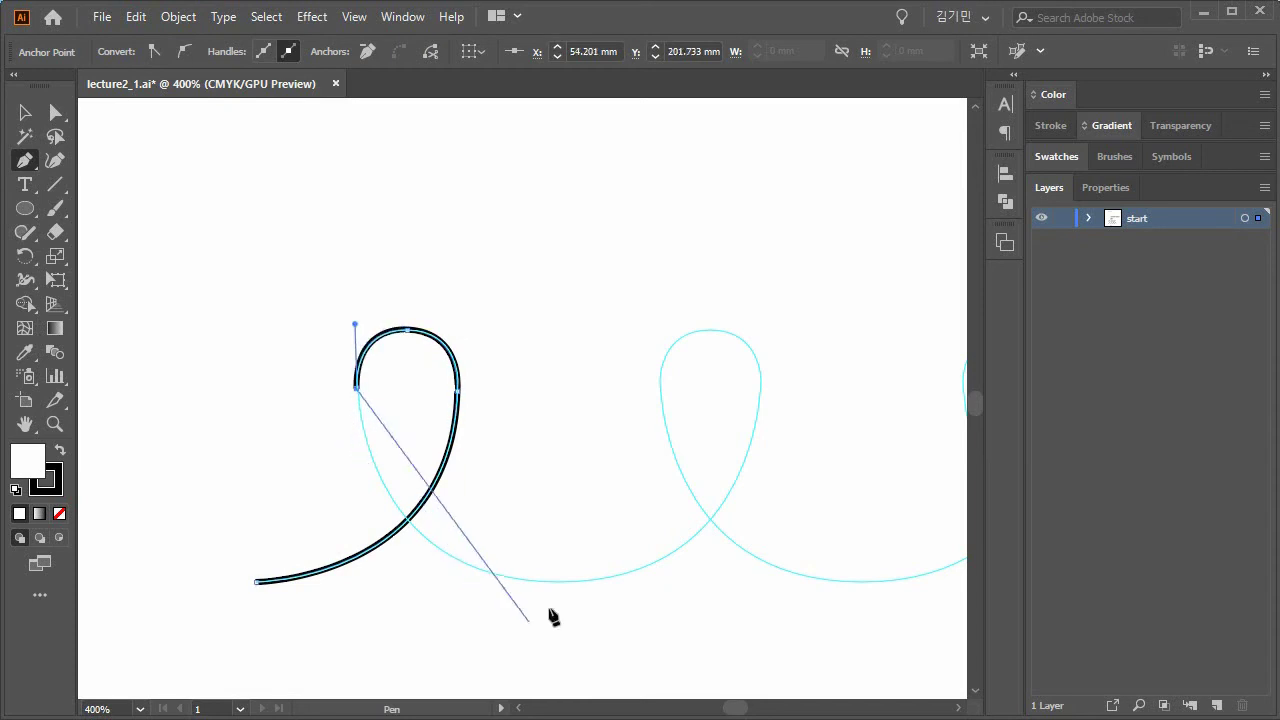
Continue the path through the low point and over the second loop's top.
left_click_drag(560, 581, 762, 600)
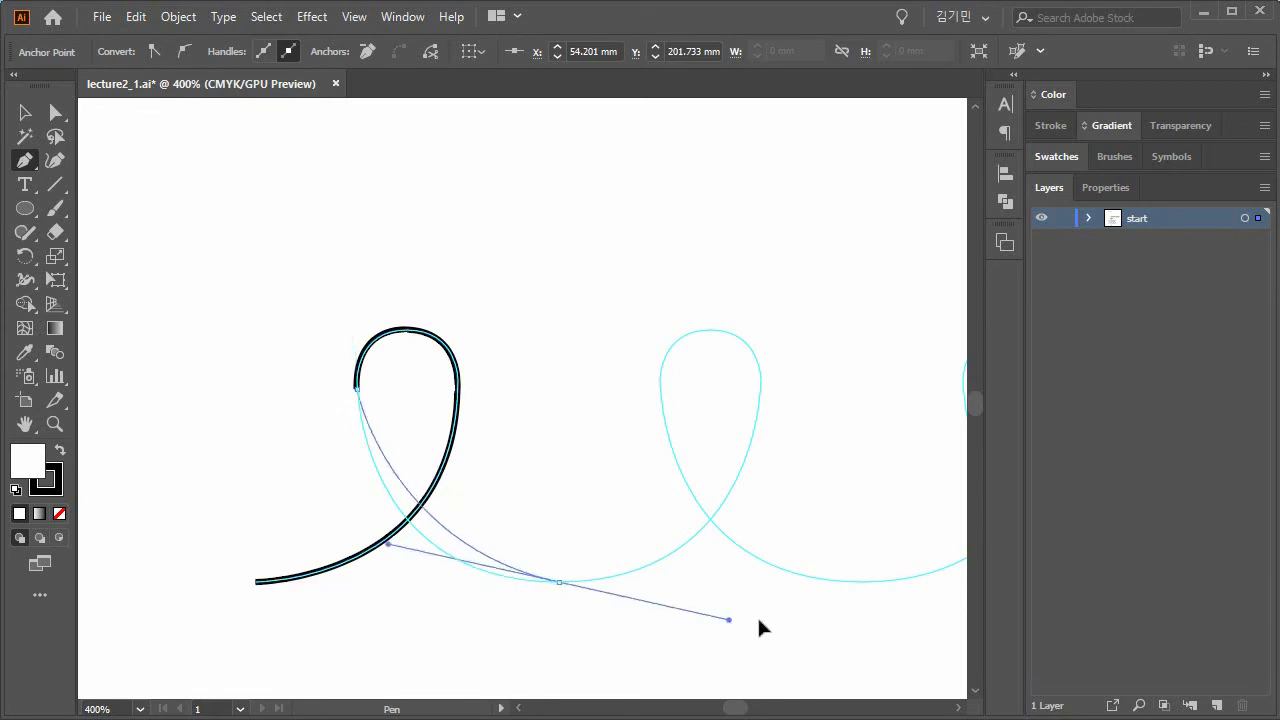
left_click(560, 581)
left_click_drag(762, 382, 780, 175)
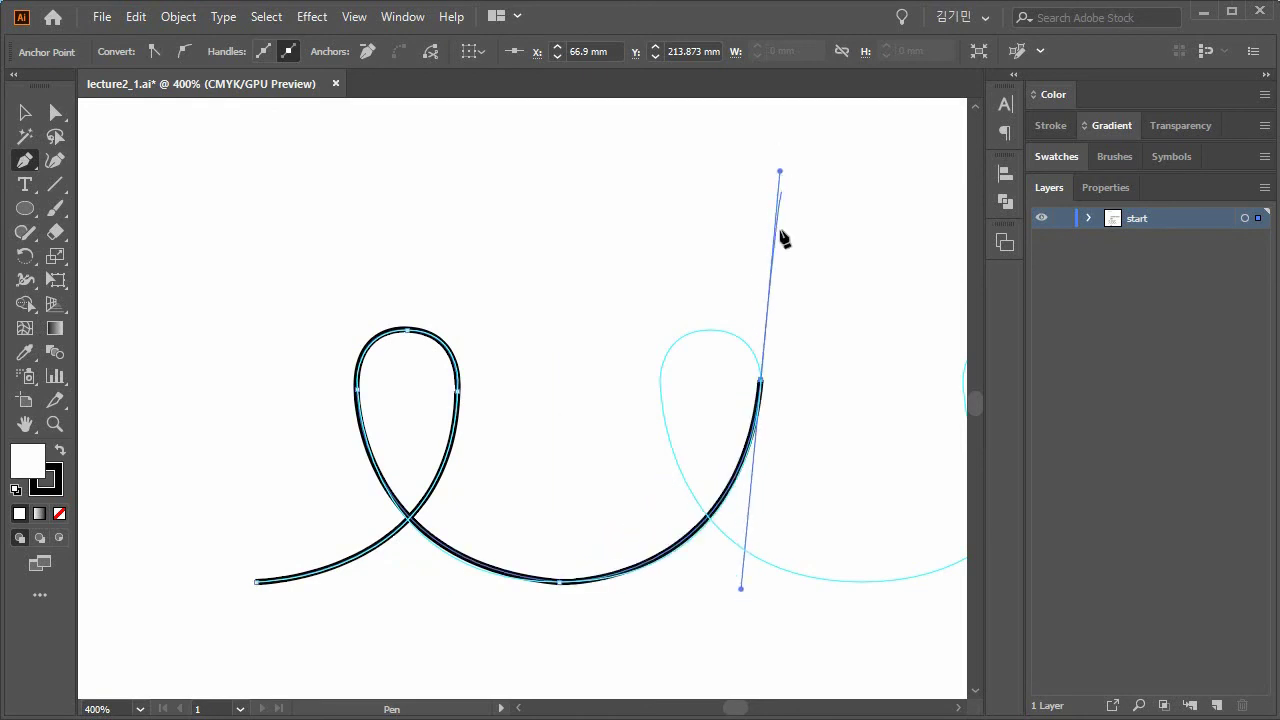
left_click(762, 381)
left_click_drag(710, 331, 650, 327)
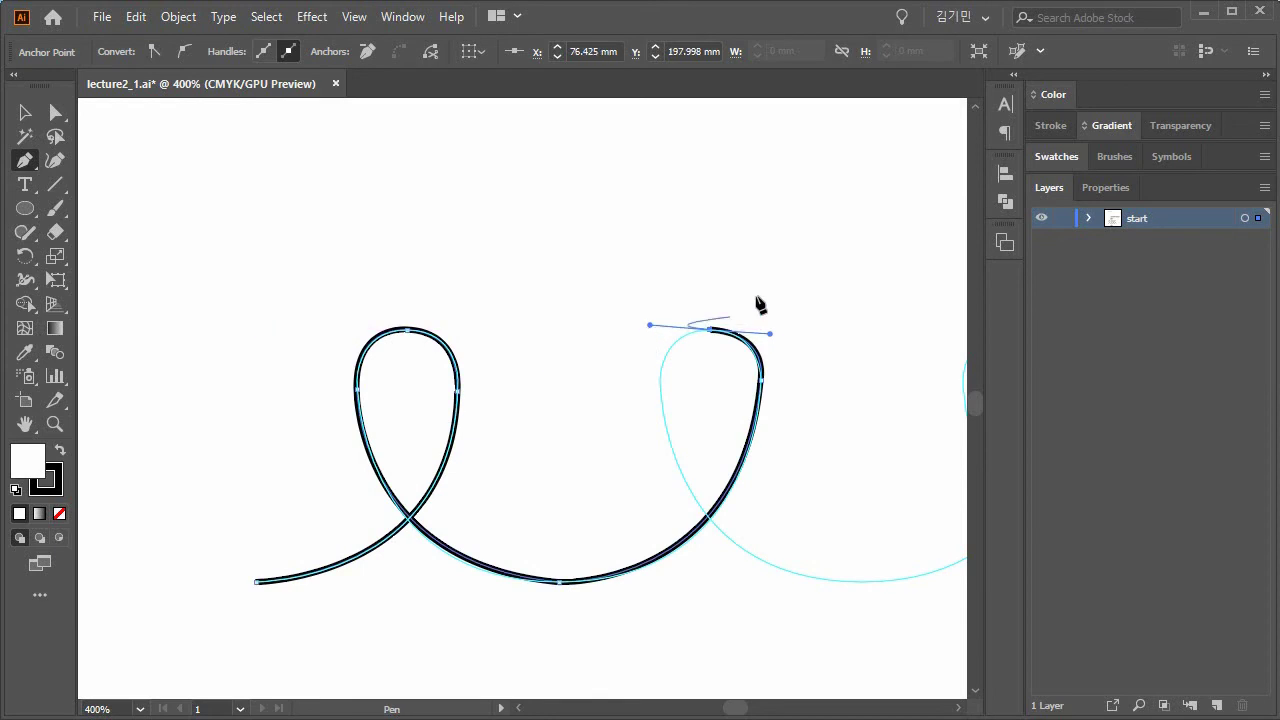
left_click(751, 234, "ctrl")
Resume the path at the second loop and carry it down to the next low point.
left_click(57, 114)
left_click_drag(266, 257, 505, 476)
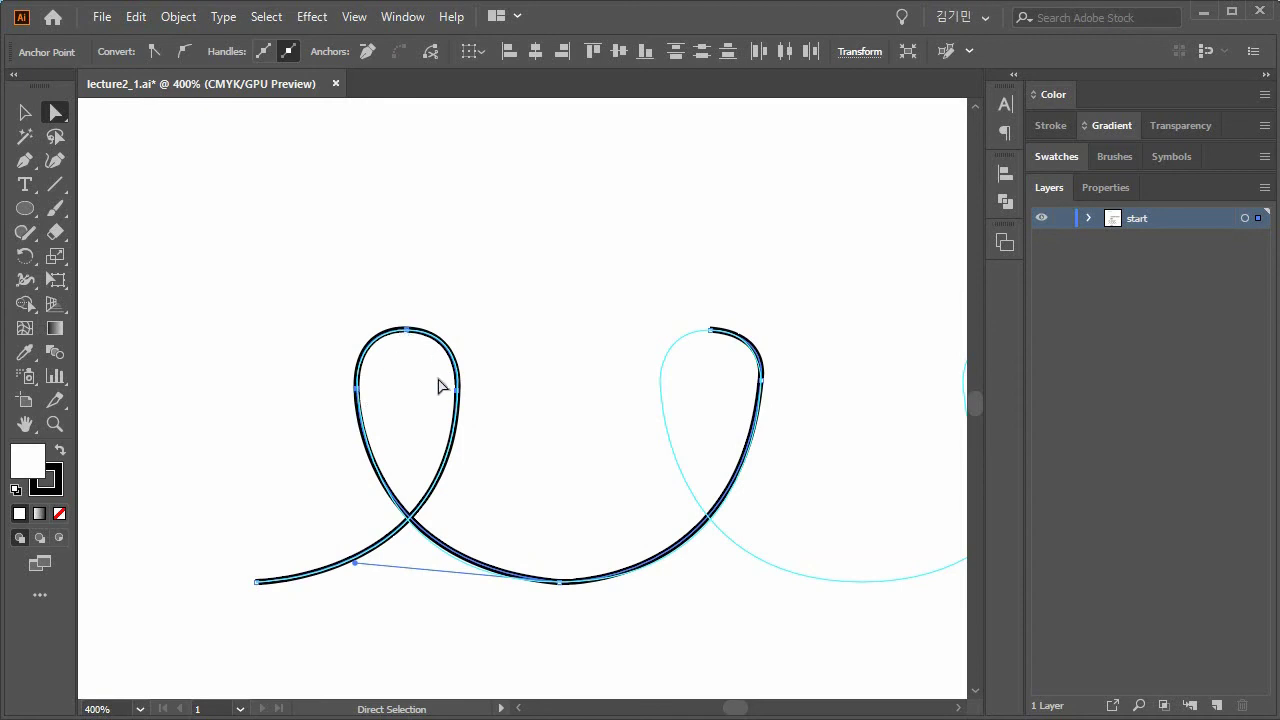
left_click(34, 158)
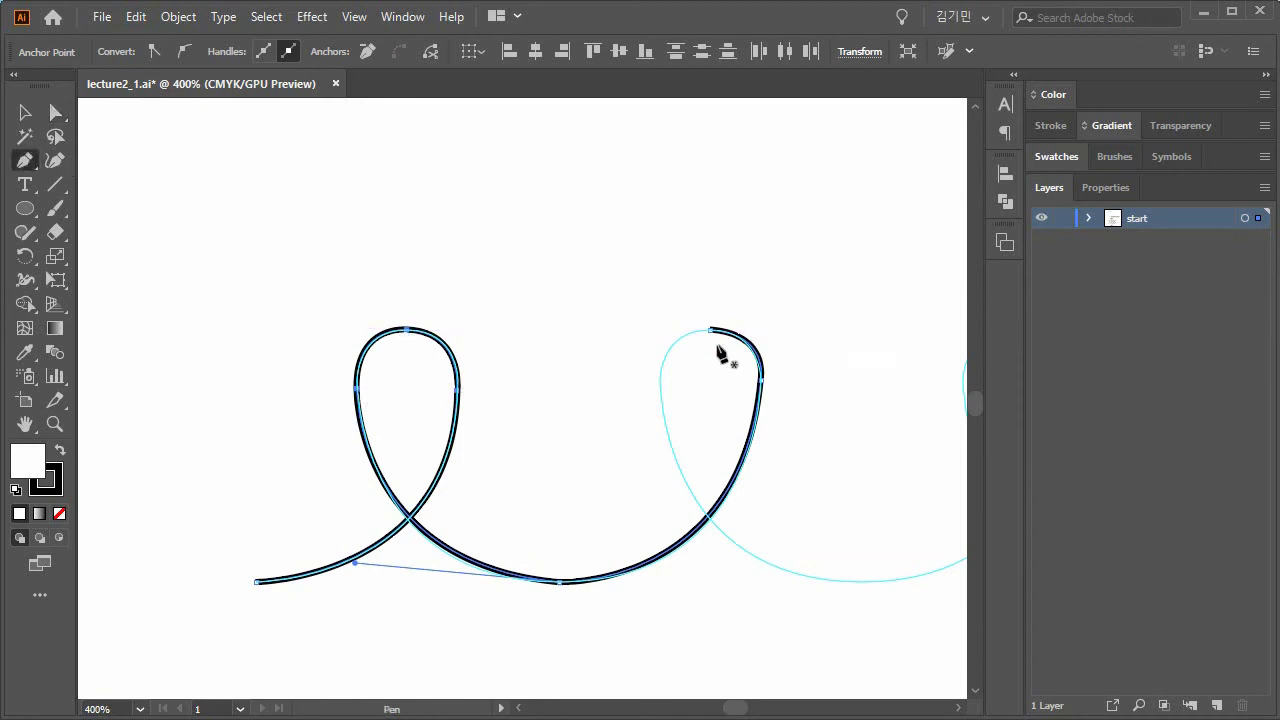
mouse_move(710, 329)
left_mouse_down()
mouse_move(651, 404)
mouse_move(660, 390)
mouse_move(658, 445)
left_mouse_up()
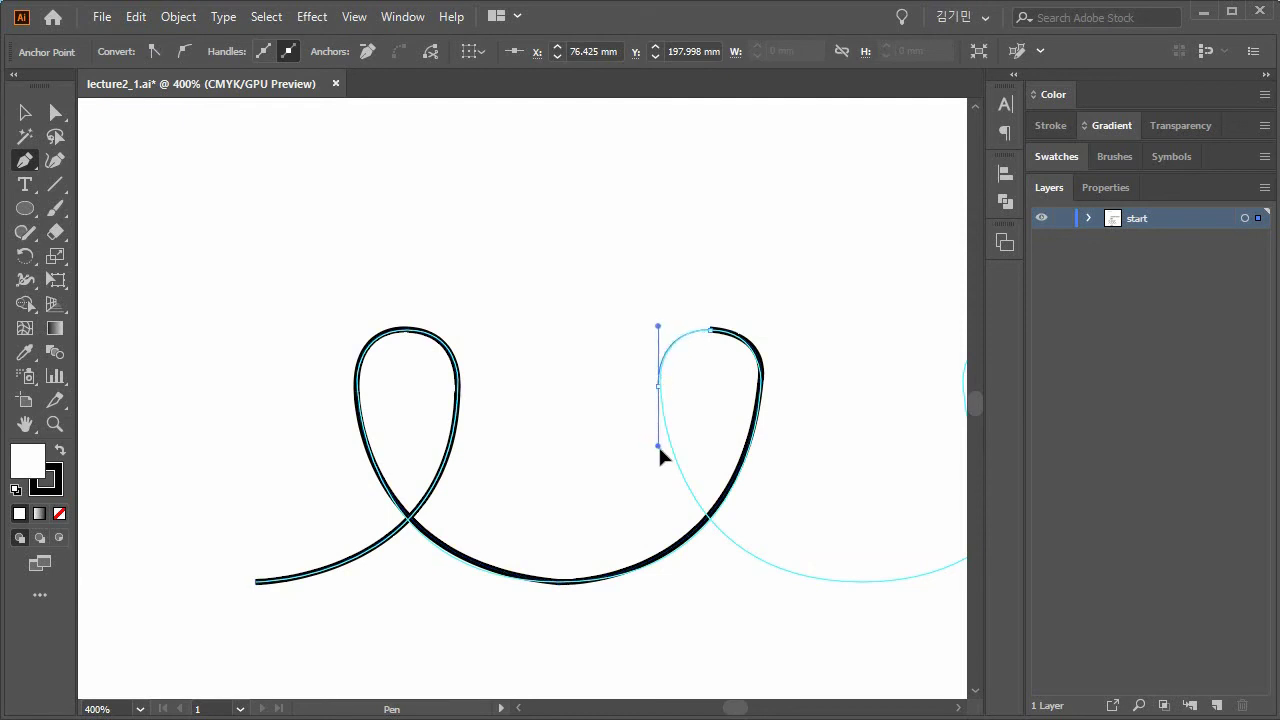
left_click(658, 386)
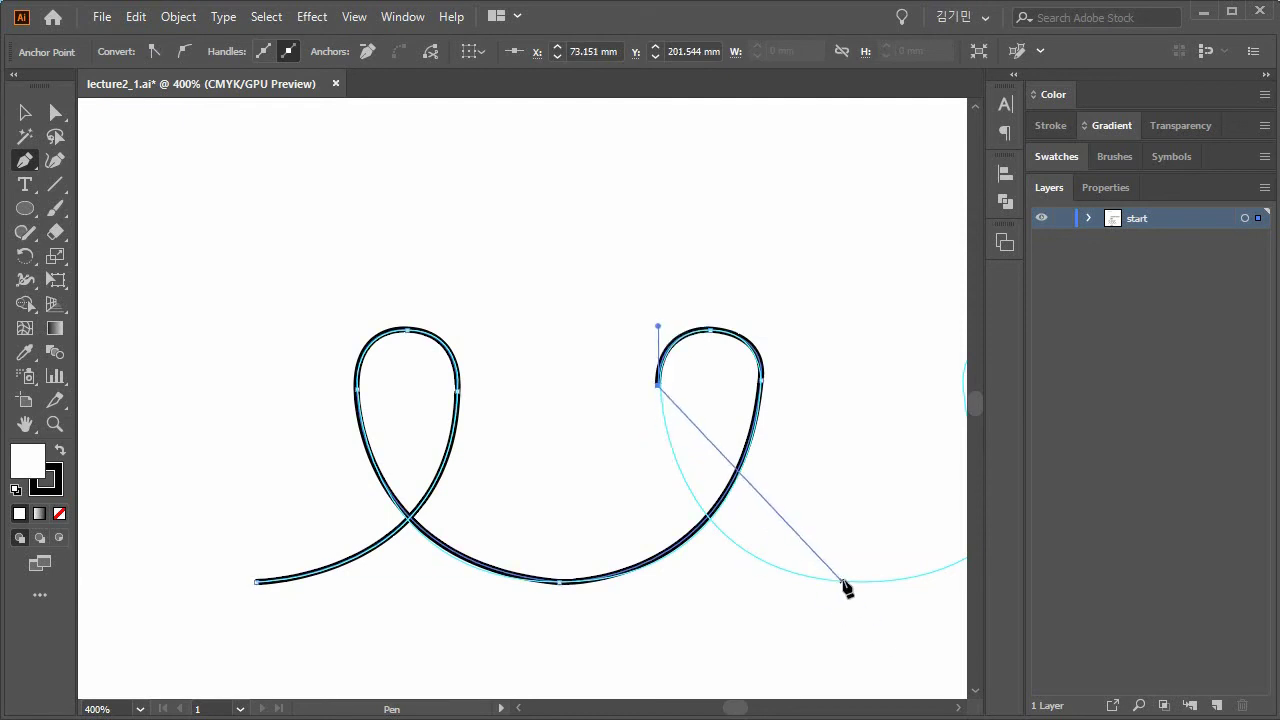
mouse_move(866, 583)
left_mouse_down()
mouse_move(1032, 576)
mouse_move(930, 597)
mouse_move(929, 581)
left_mouse_up()
Extend the loop trace halfway up the third loop's right side and deselect it.
left_click(724, 583)
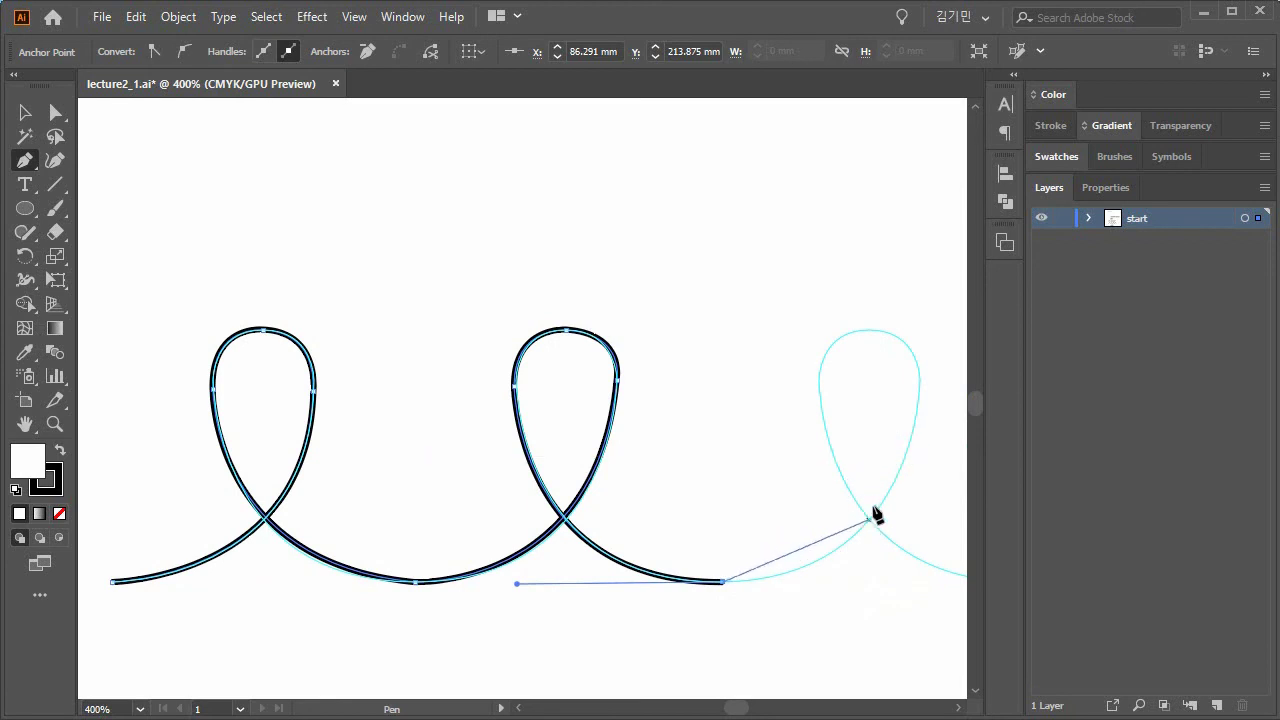
mouse_move(919, 386)
left_mouse_down()
mouse_move(915, 268)
mouse_move(860, 172)
mouse_move(849, 181)
left_mouse_up()
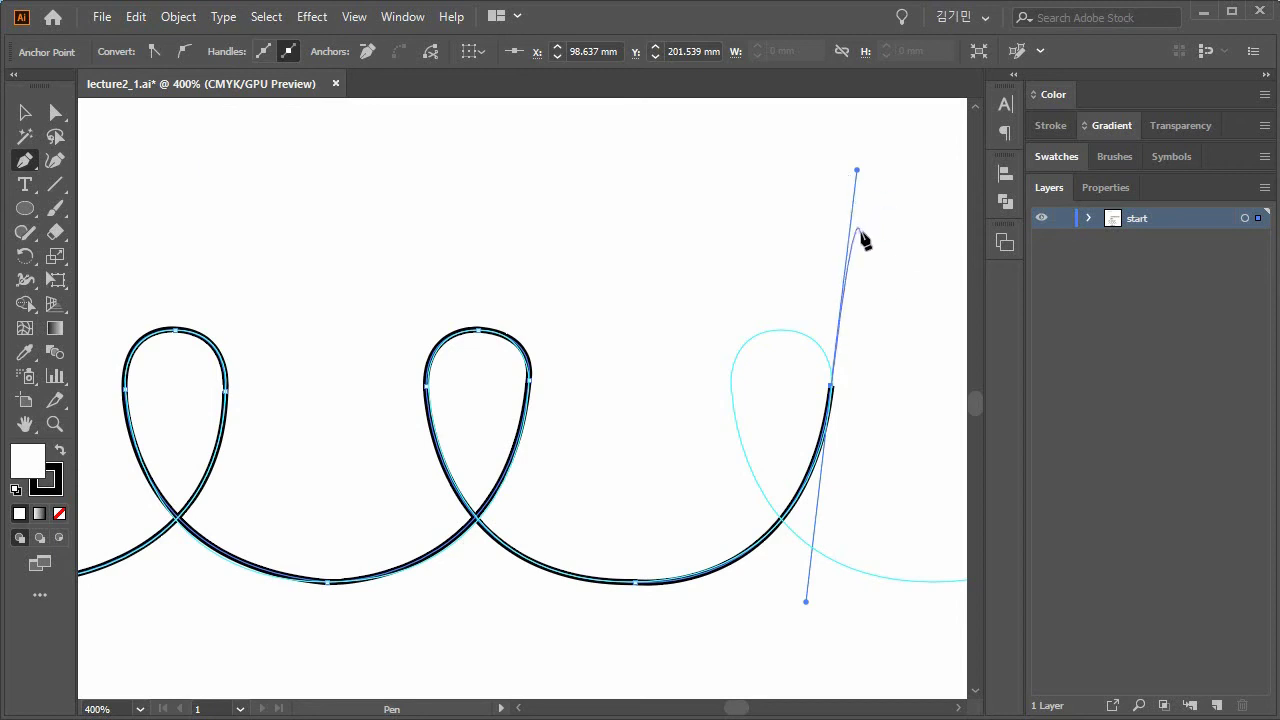
left_click(835, 229, "ctrl")
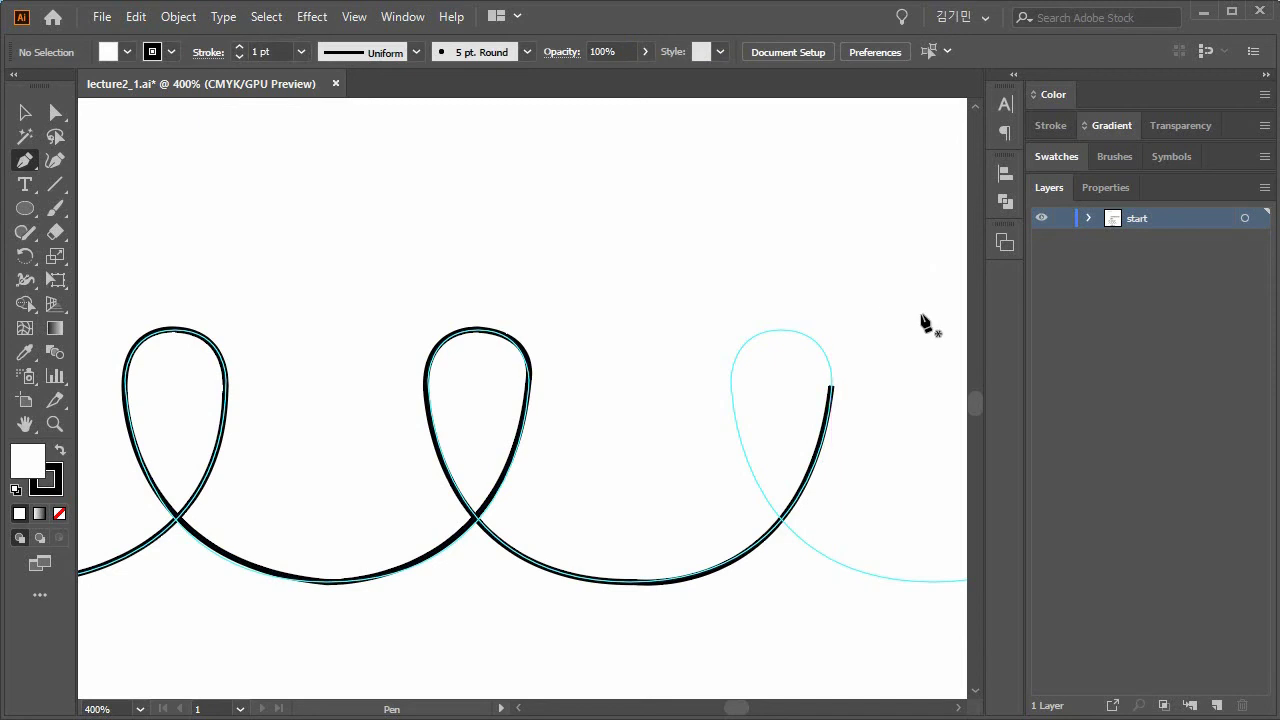
Delete all black practice strokes, then save and close lecture2_1.ai.
left_click(25, 112)
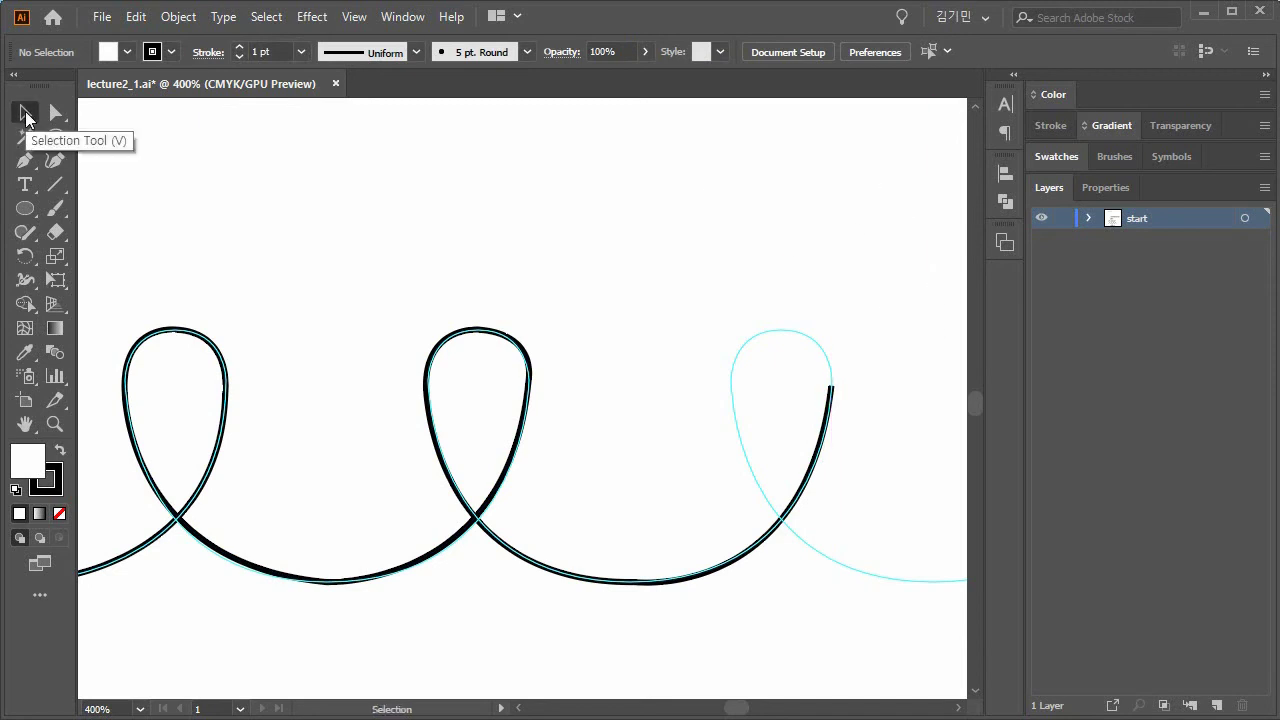
double_click(46, 426)
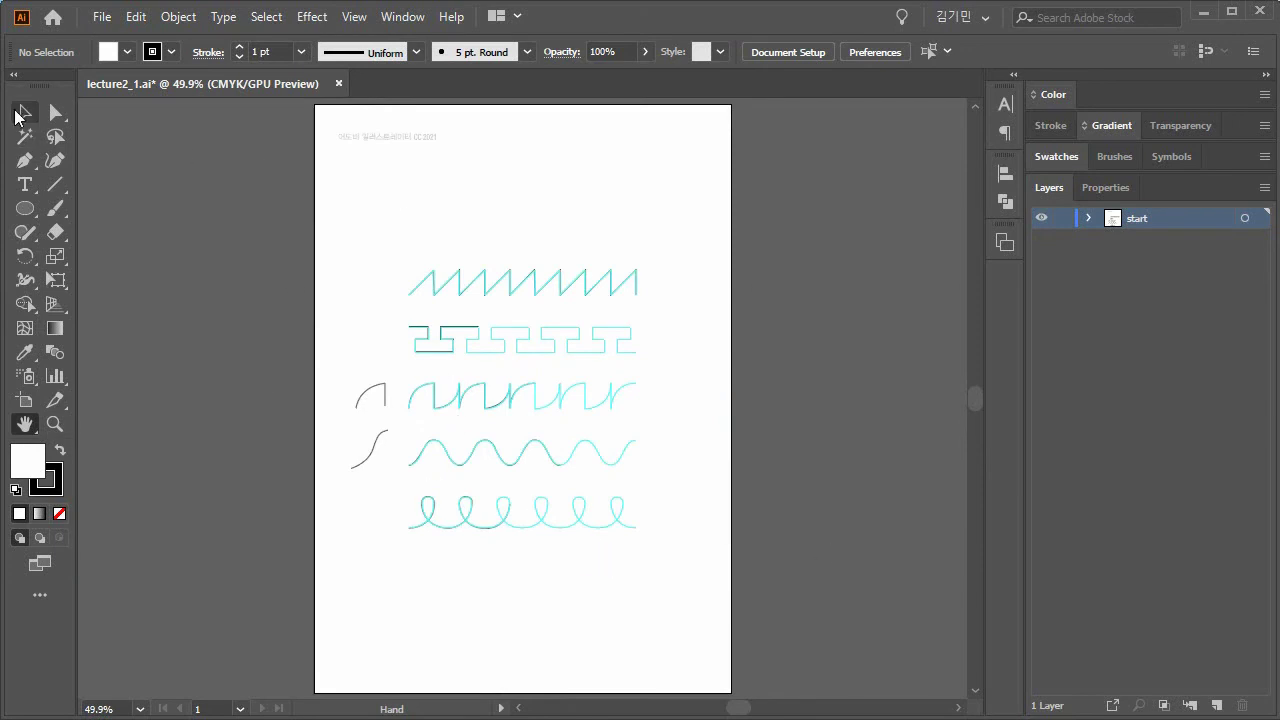
left_click(18, 114)
left_click_drag(336, 222, 669, 603)
left_click(606, 592)
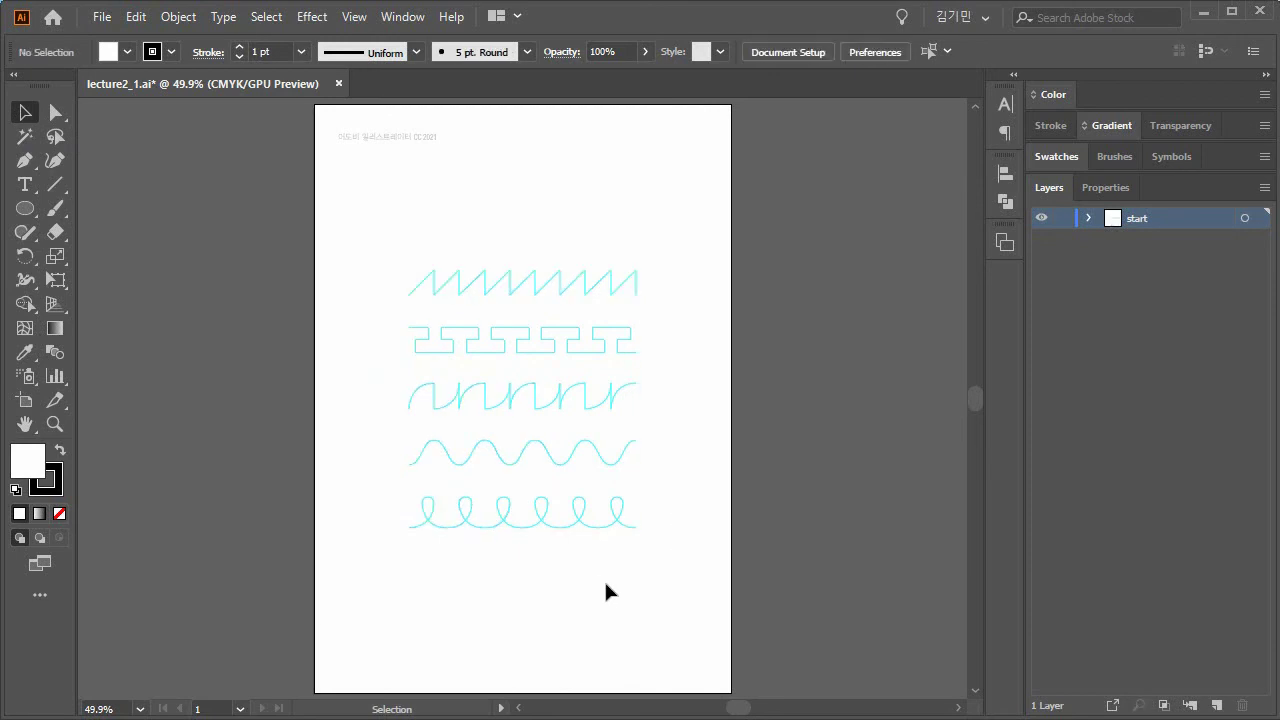
key("ctrl+s")
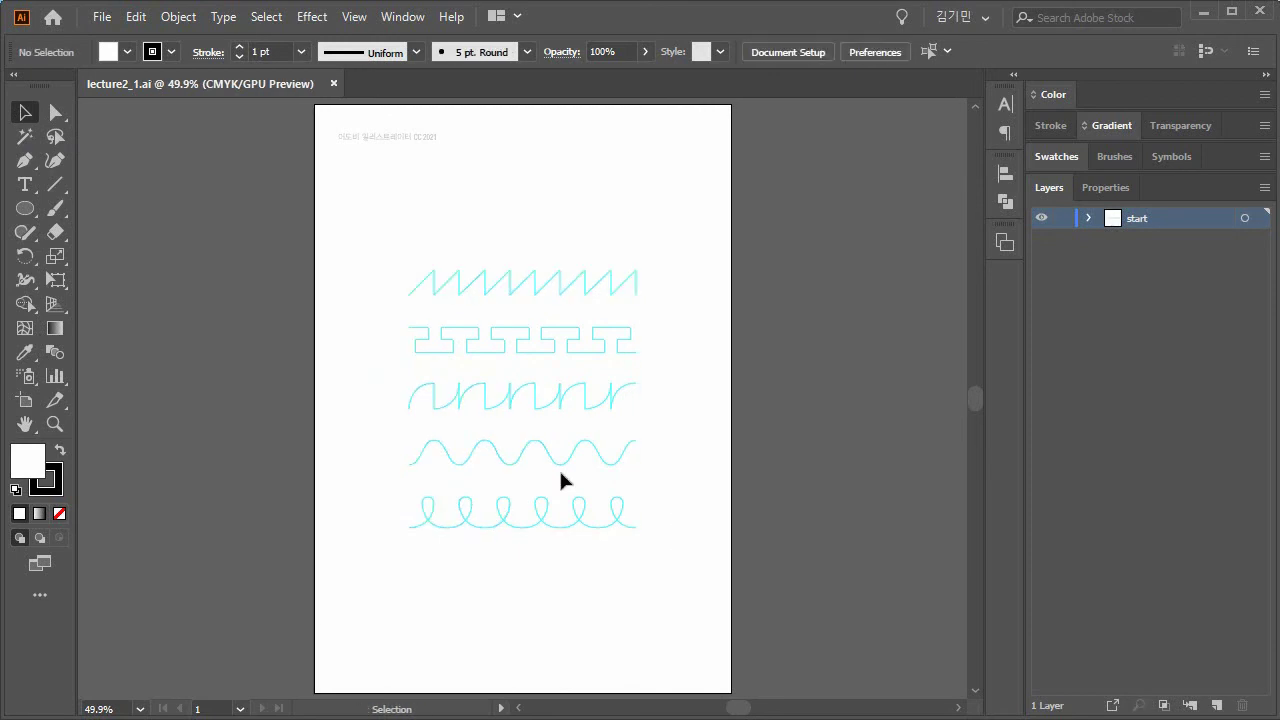
left_click(334, 86)
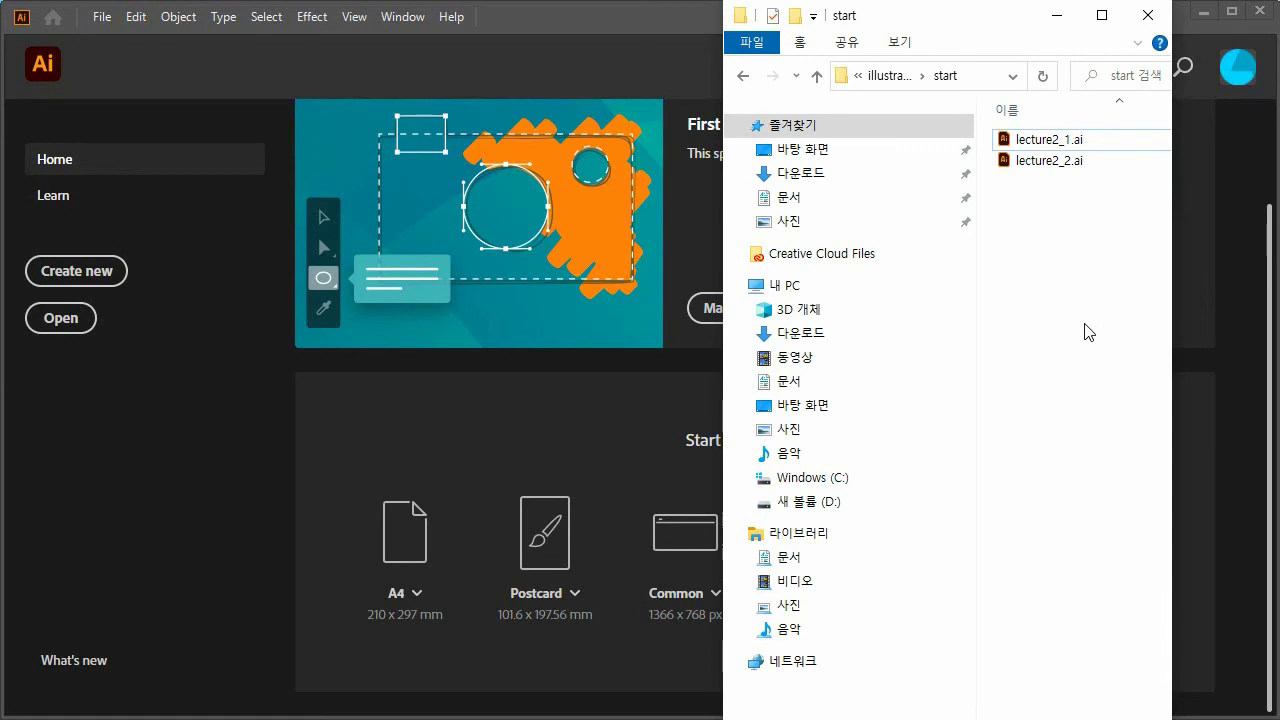
Open lecture2_2.ai from the start folder in Illustrator.
double_click(1035, 161)
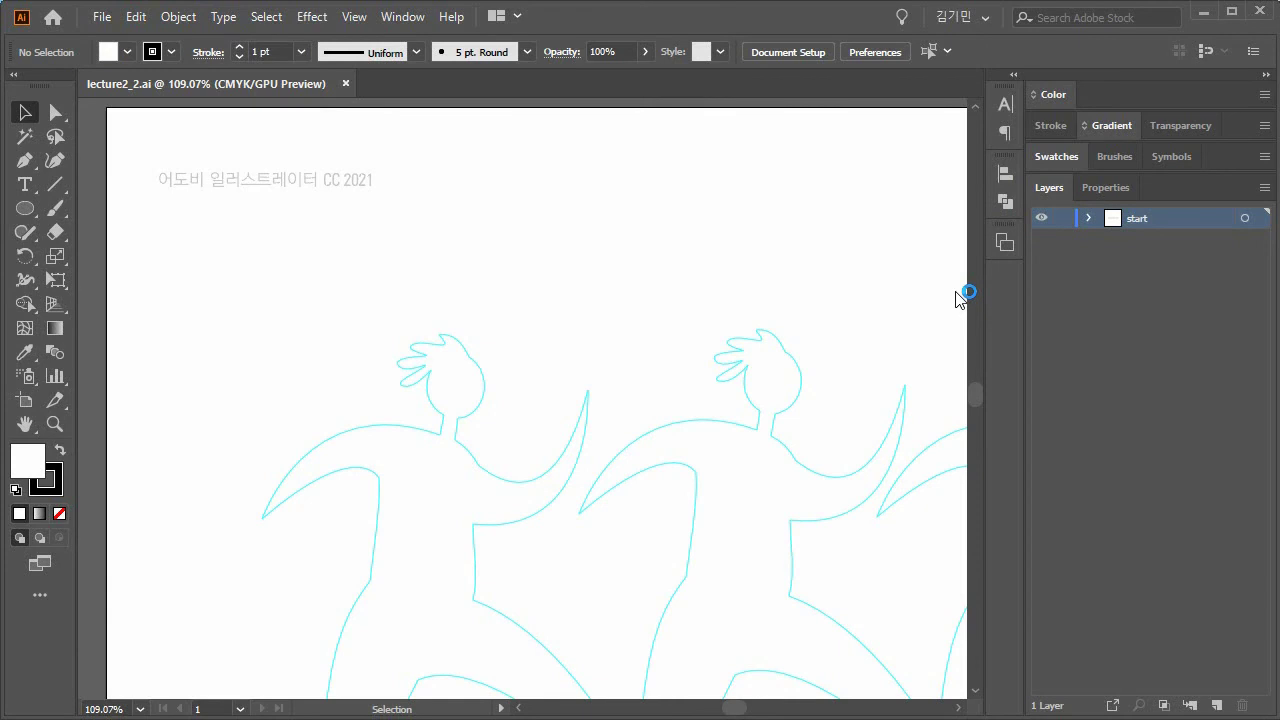
Zoom in on the first figure's head, keeping the empty space above it in view.
left_click(55, 424)
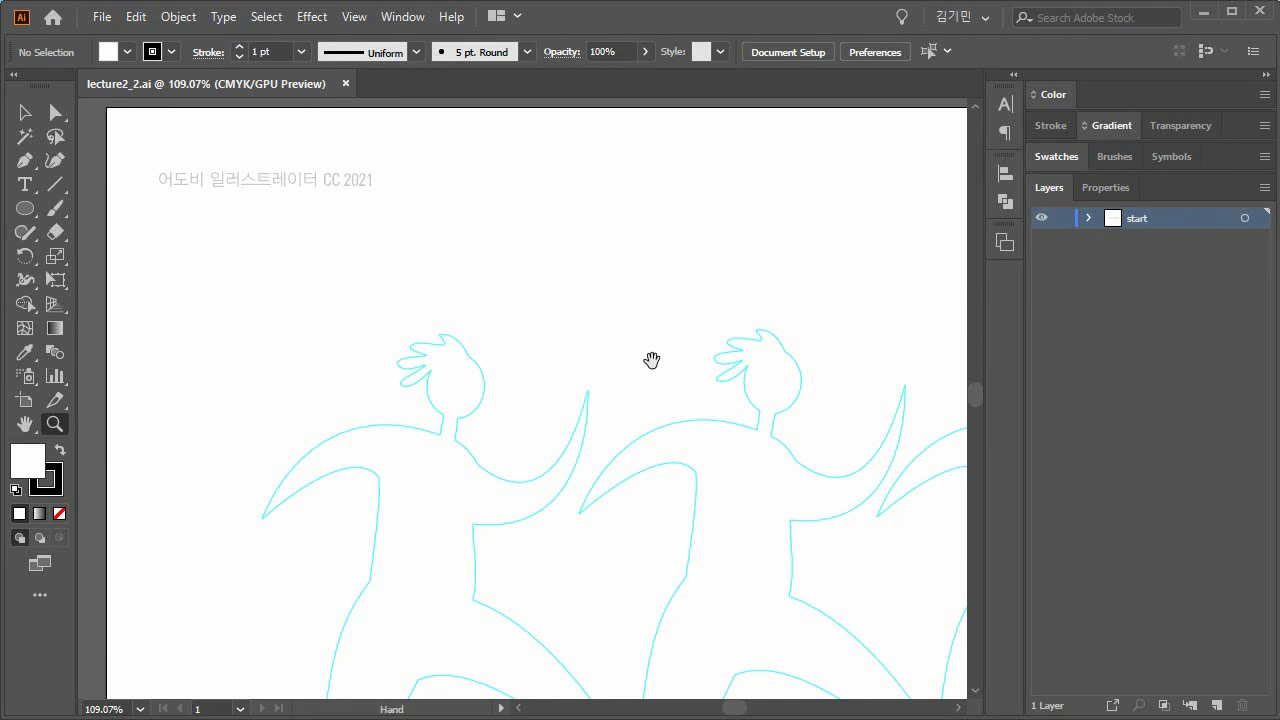
left_click_drag(651, 360, 629, 223)
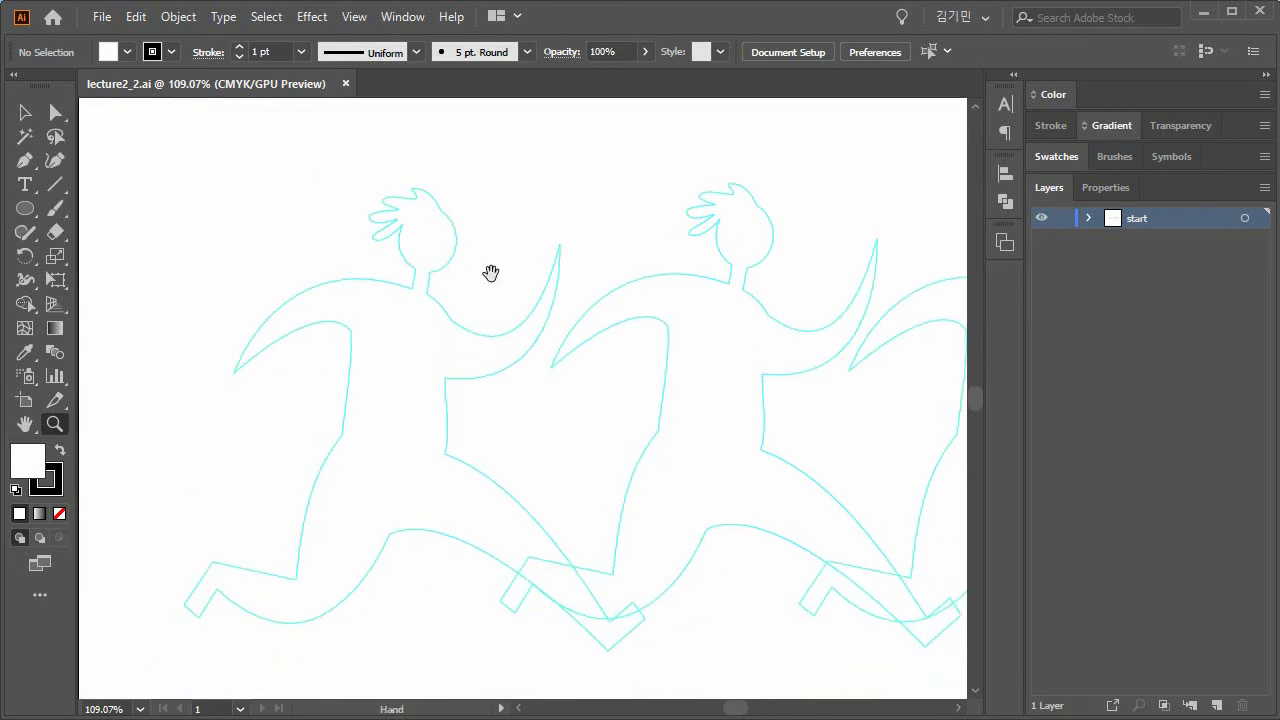
left_click_drag(490, 273, 534, 397)
left_click_drag(439, 470, 449, 337)
left_click(483, 274)
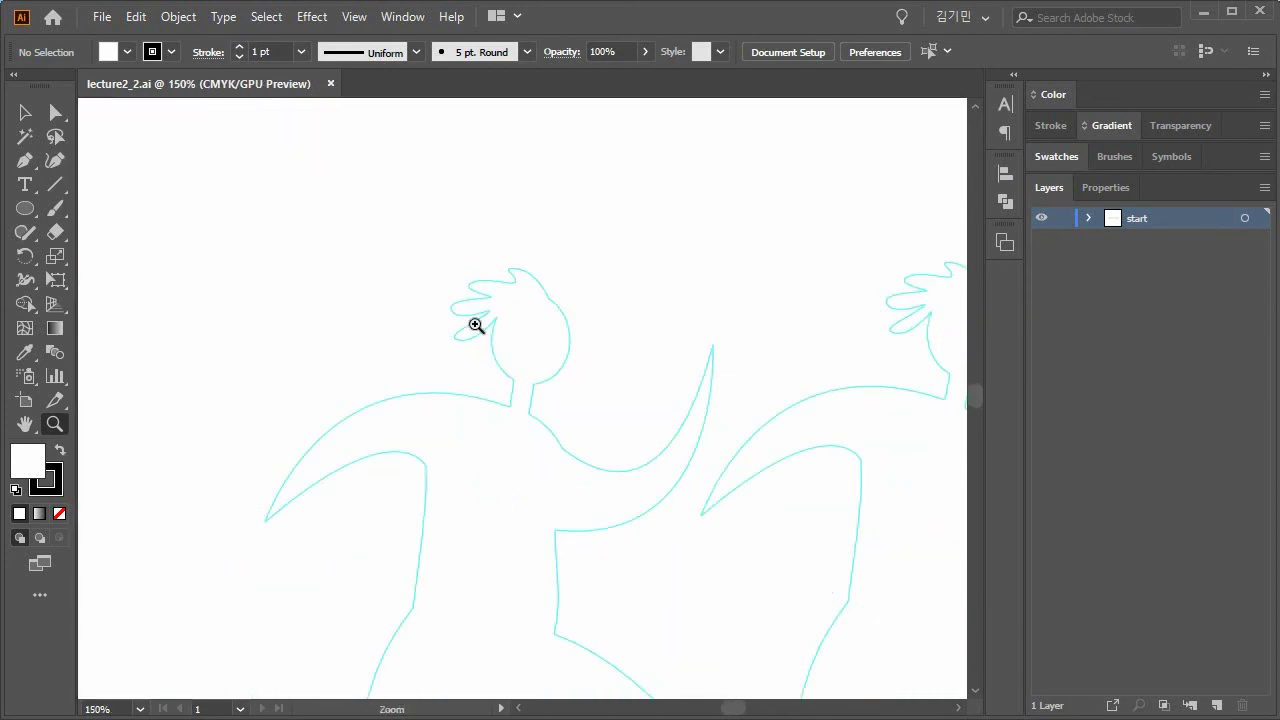
left_click_drag(414, 297, 341, 444)
left_click(25, 209)
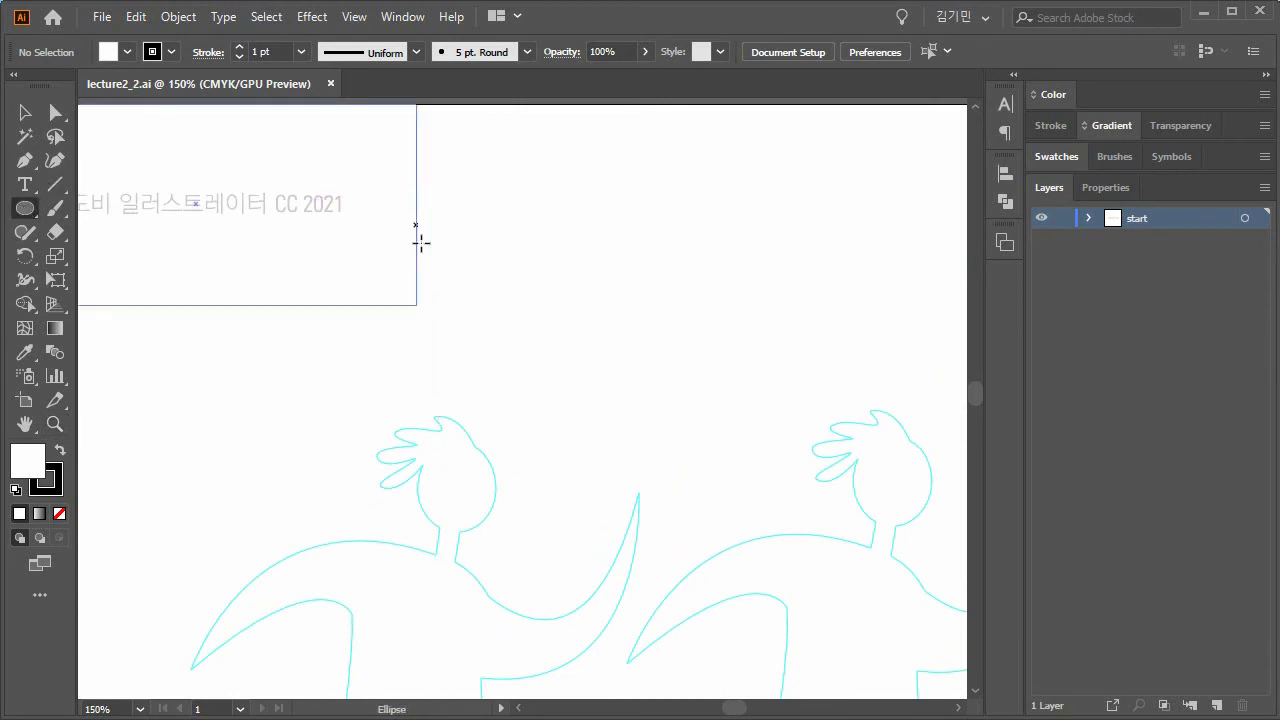
Draw a small 1 pt black circle above the first figure's head.
left_click_drag(476, 238, 575, 322)
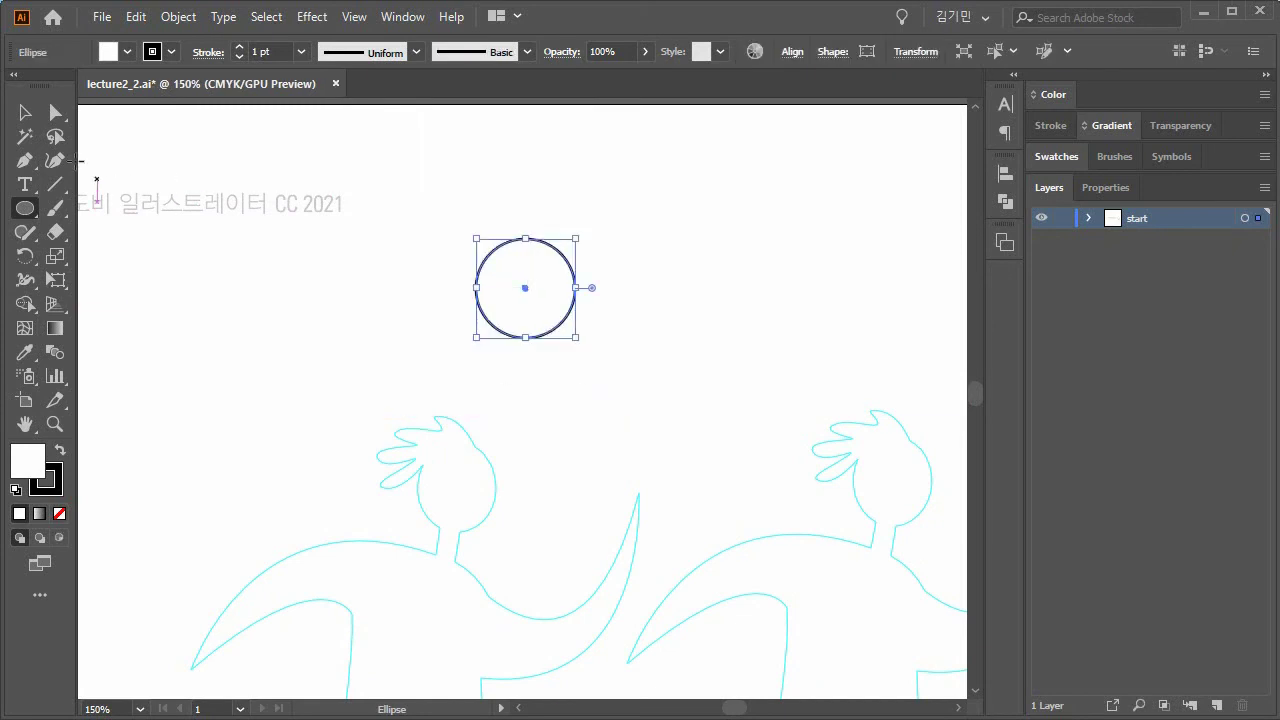
left_click(25, 116)
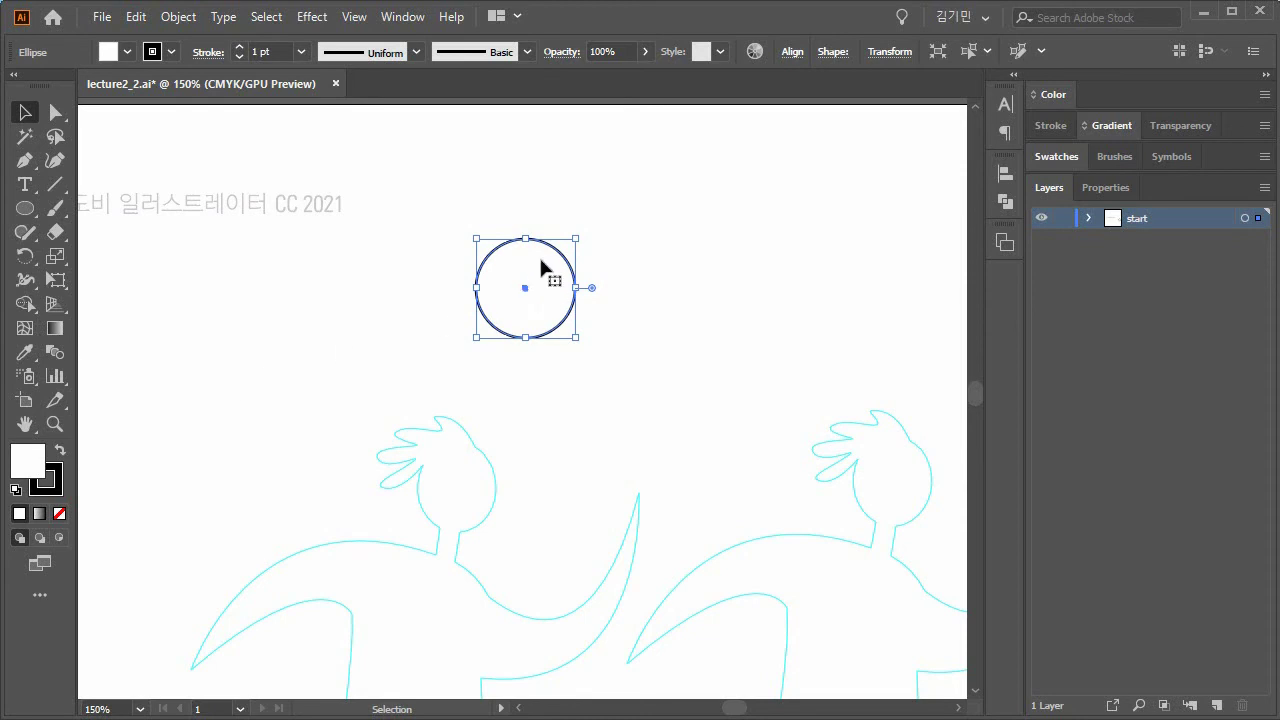
key("a")
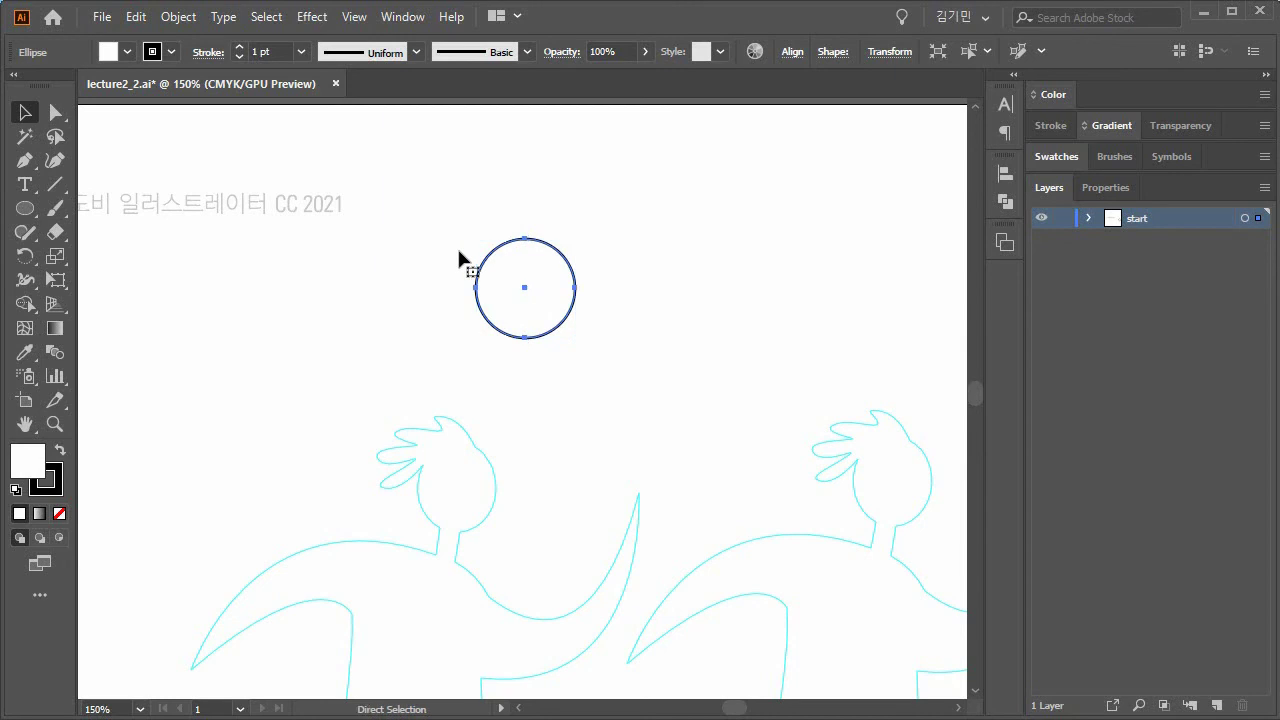
key("ctrl+d")
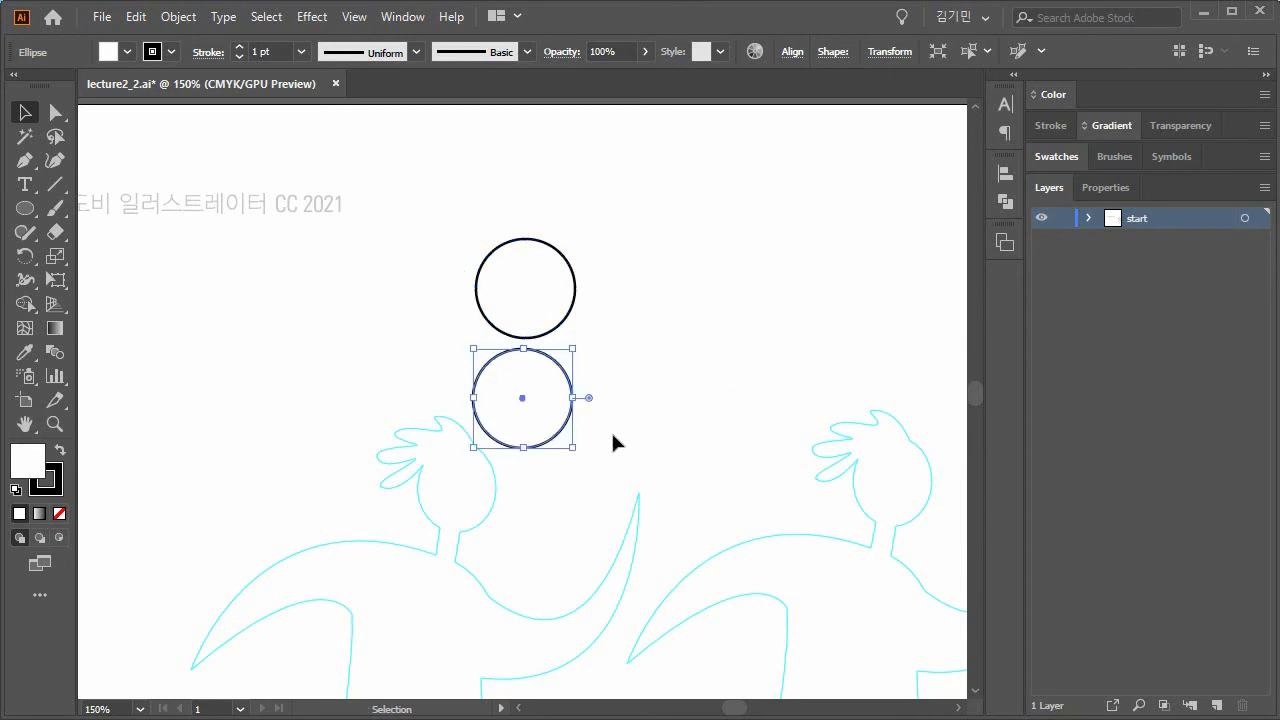
left_click(613, 441)
left_click(524, 408)
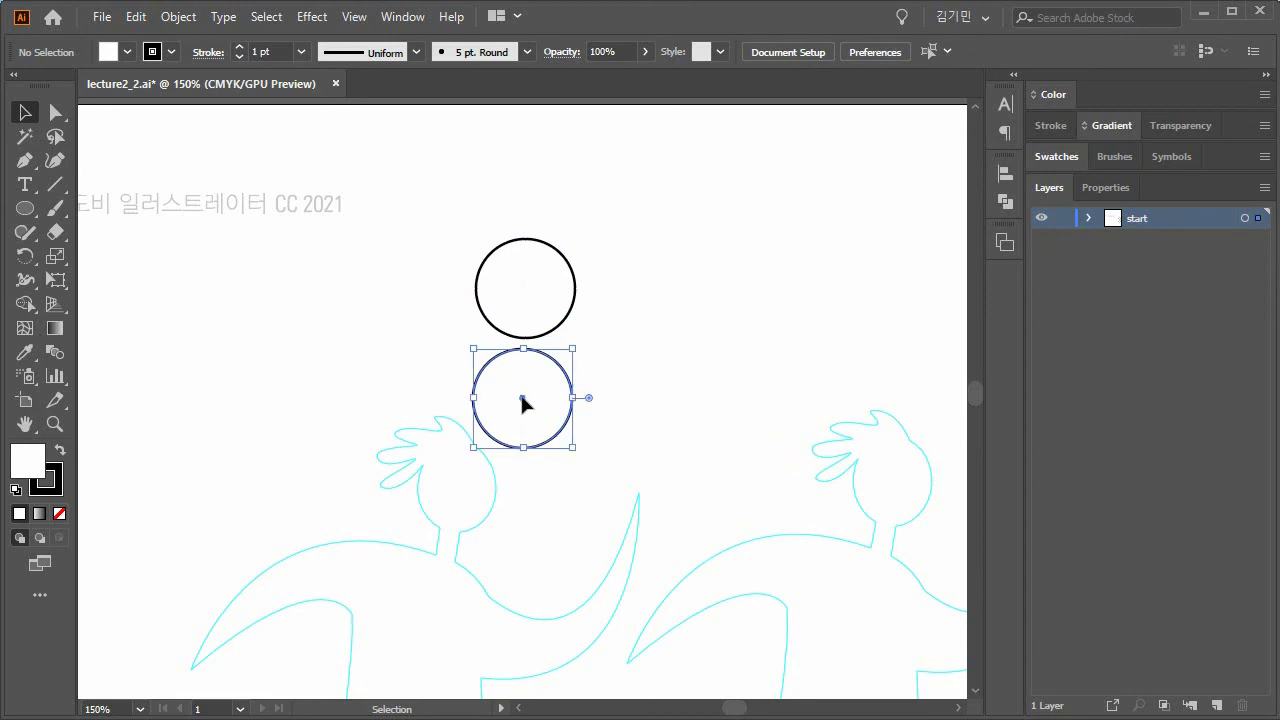
left_click(136, 17)
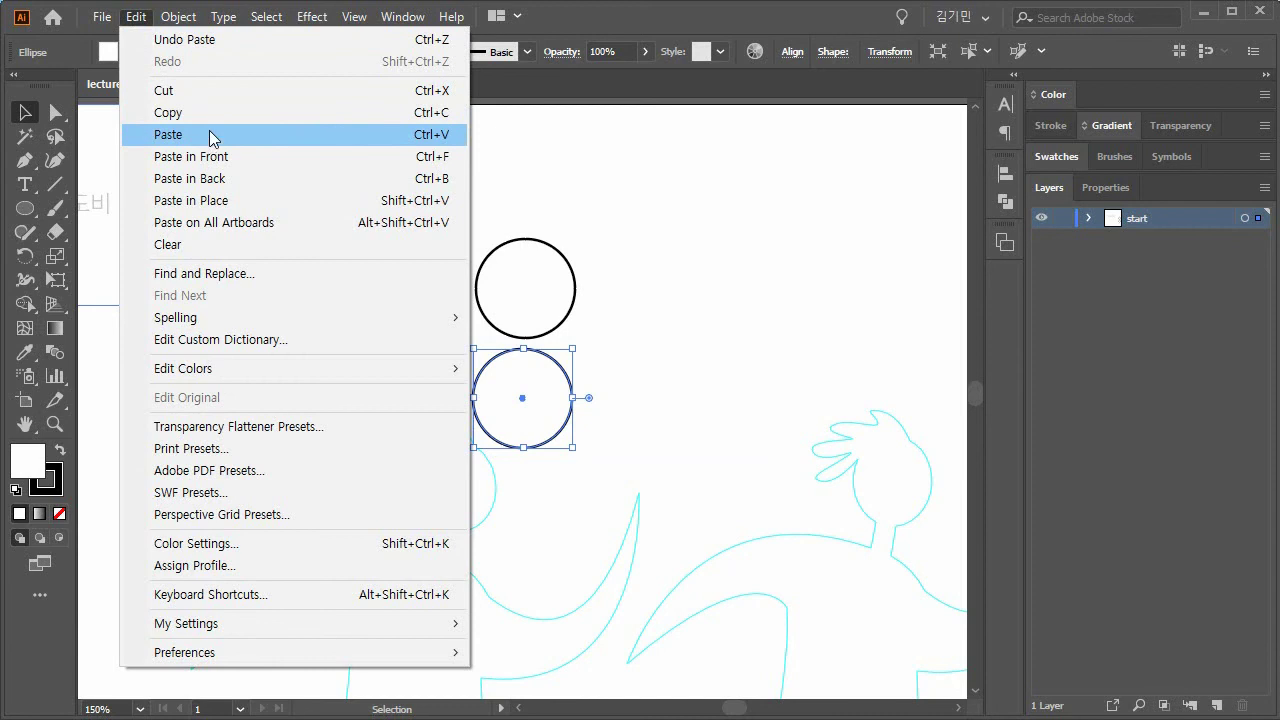
left_click(571, 337)
left_click(553, 358)
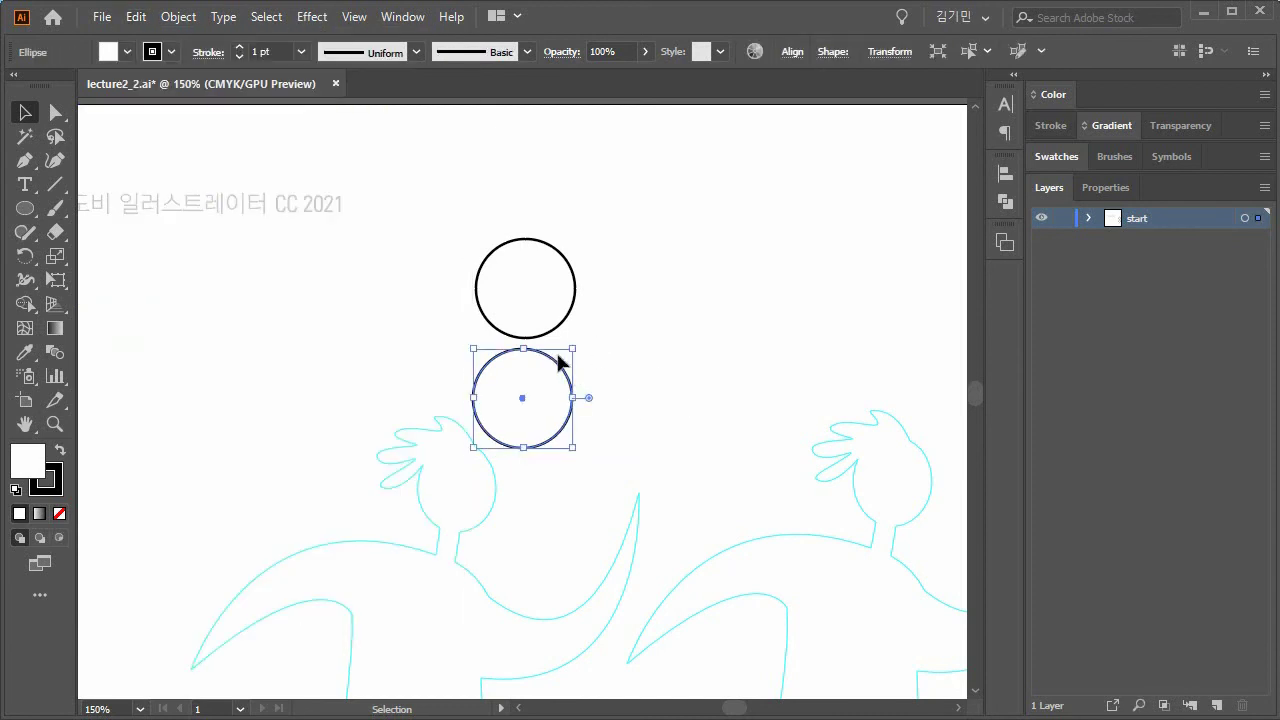
key("Delete")
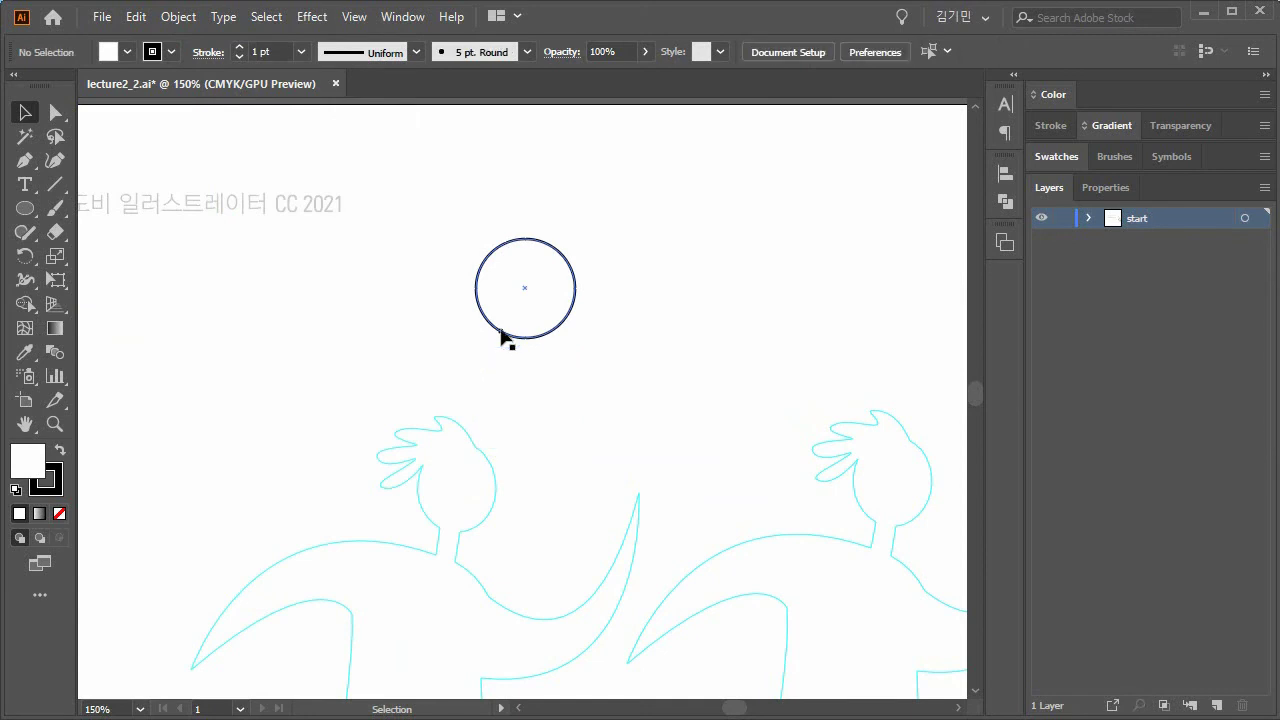
left_click(137, 17)
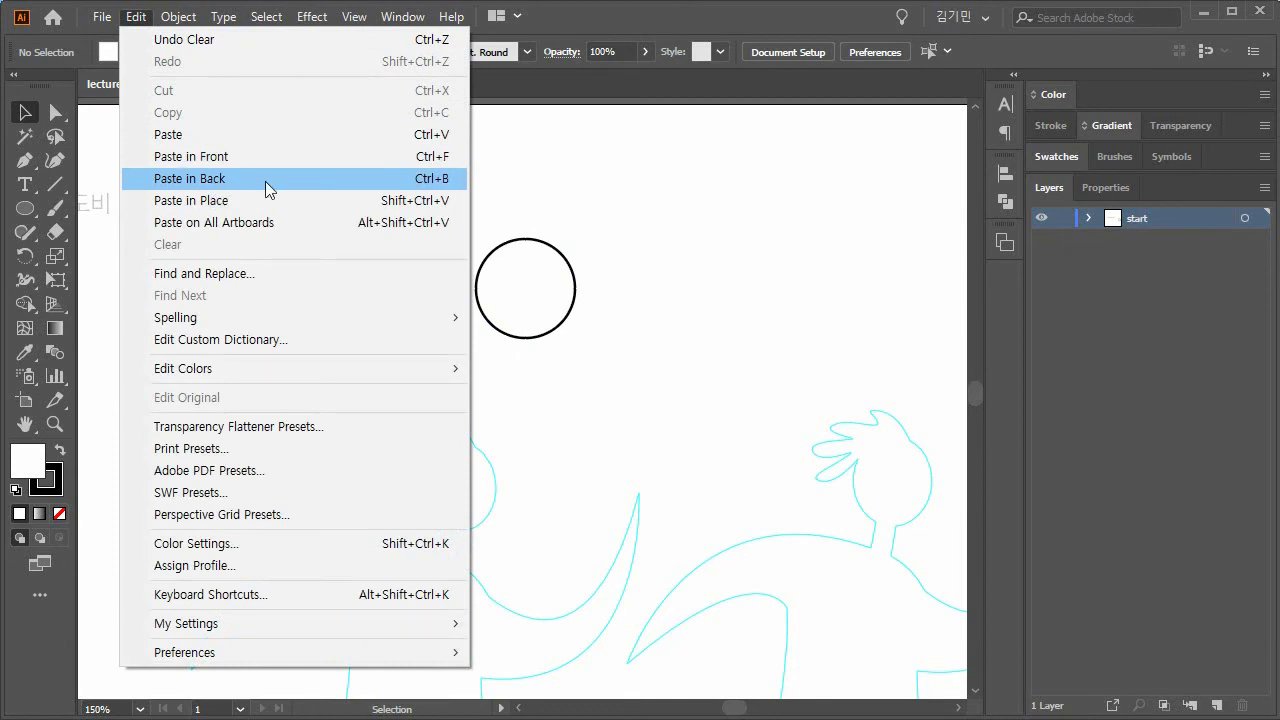
left_click(706, 281)
left_click(563, 323)
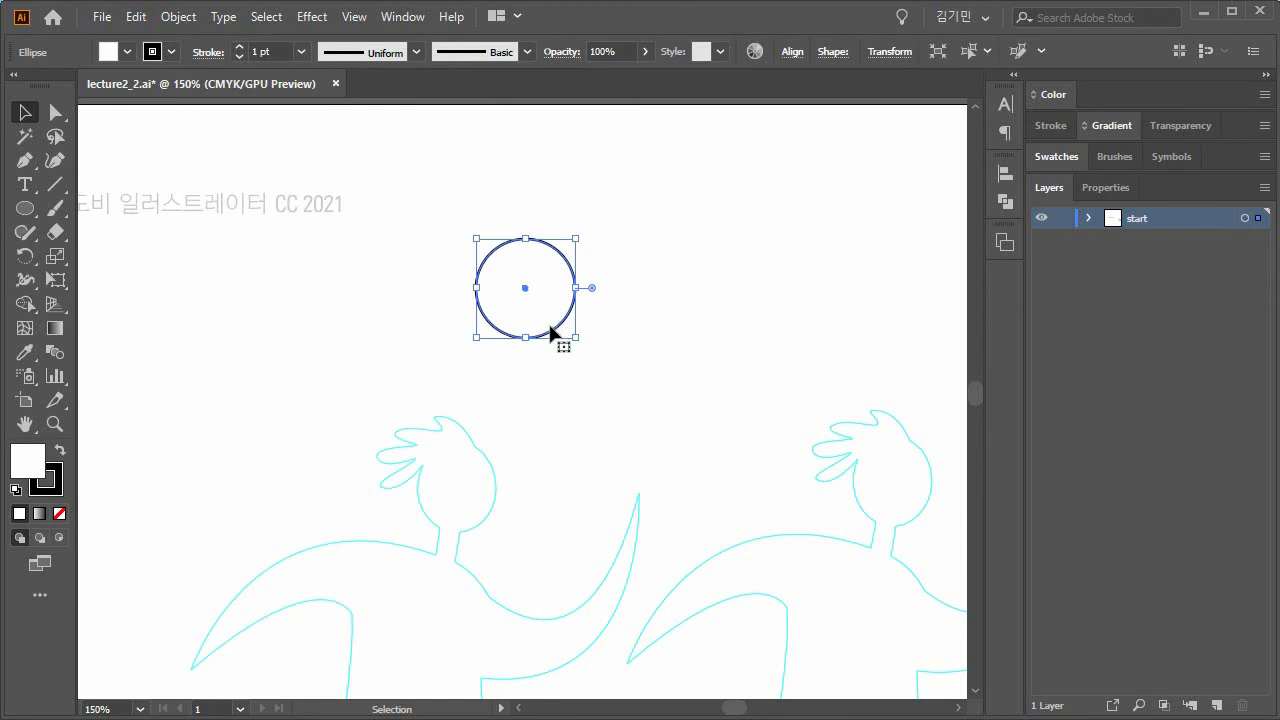
key("a")
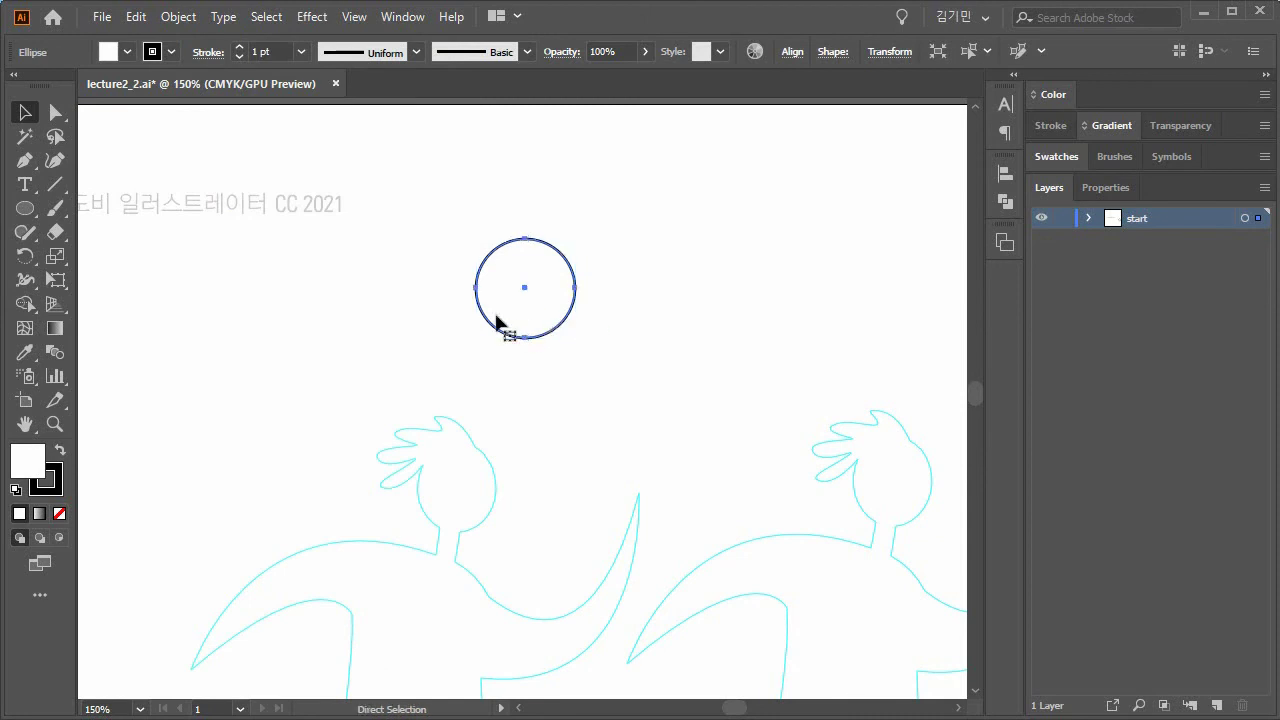
key("v")
key("a")
key("v")
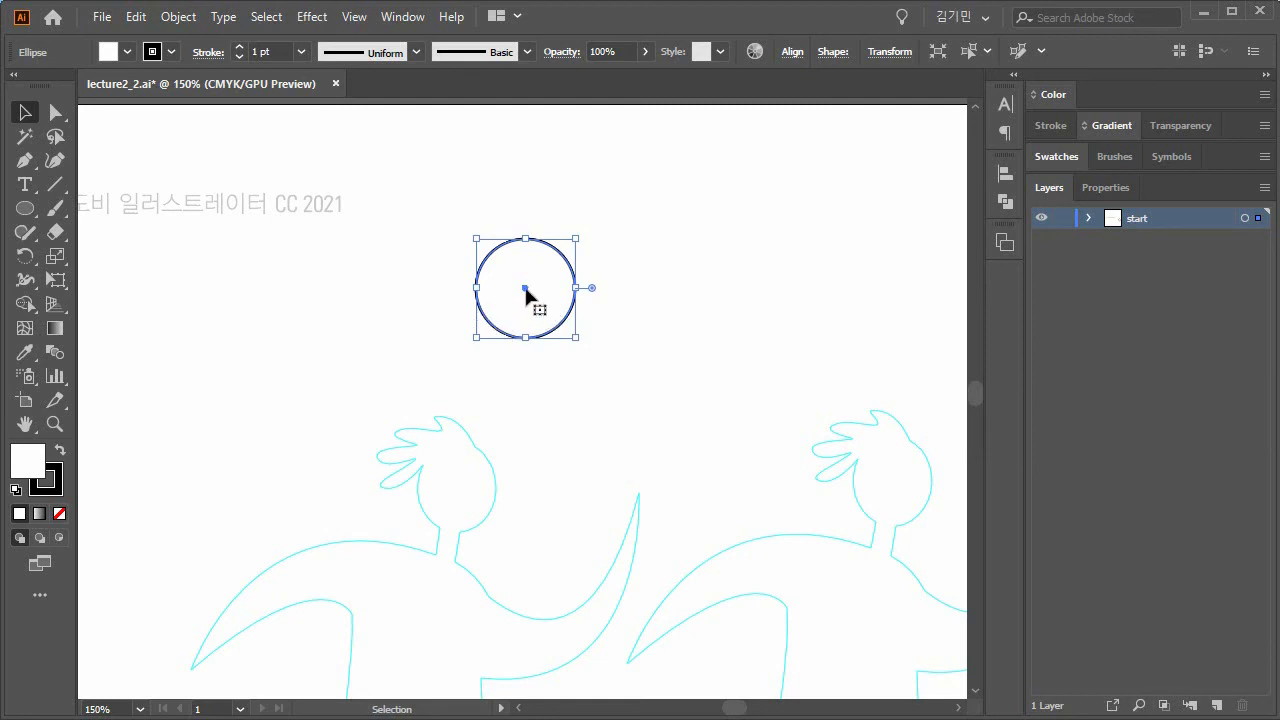
left_click_drag(527, 293, 626, 293)
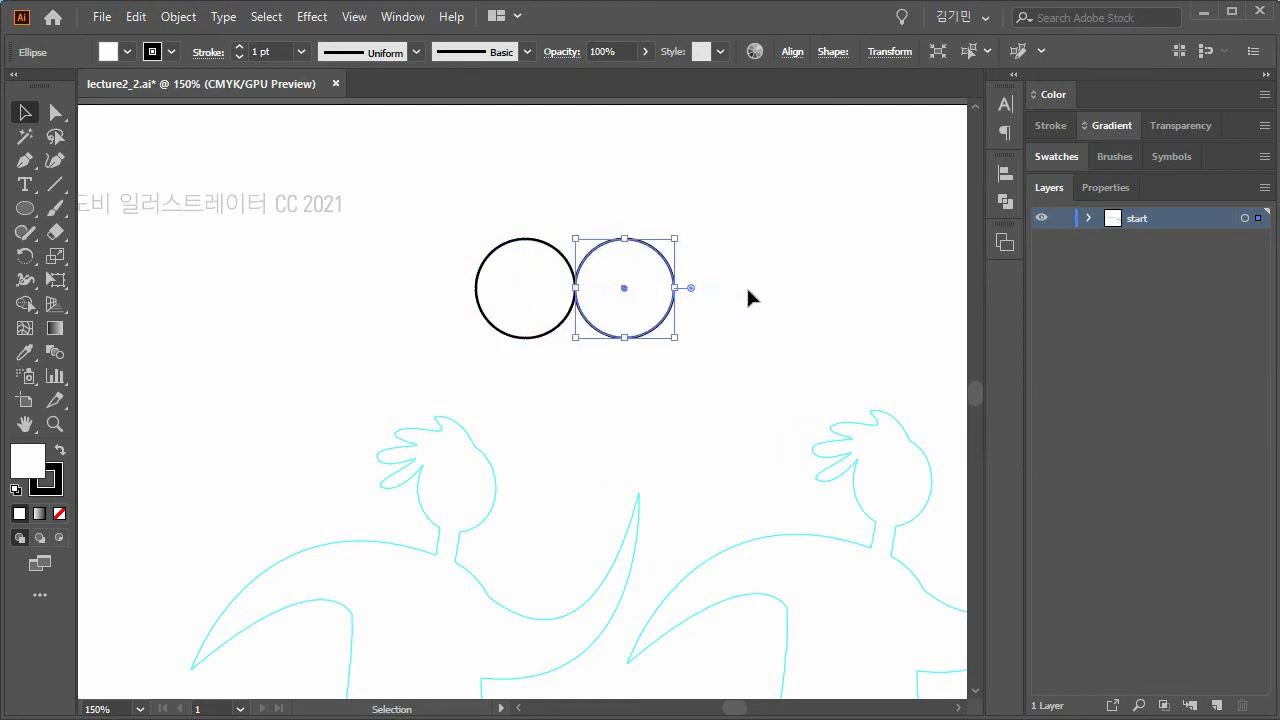
left_click(760, 300)
left_click(672, 312)
key("Delete")
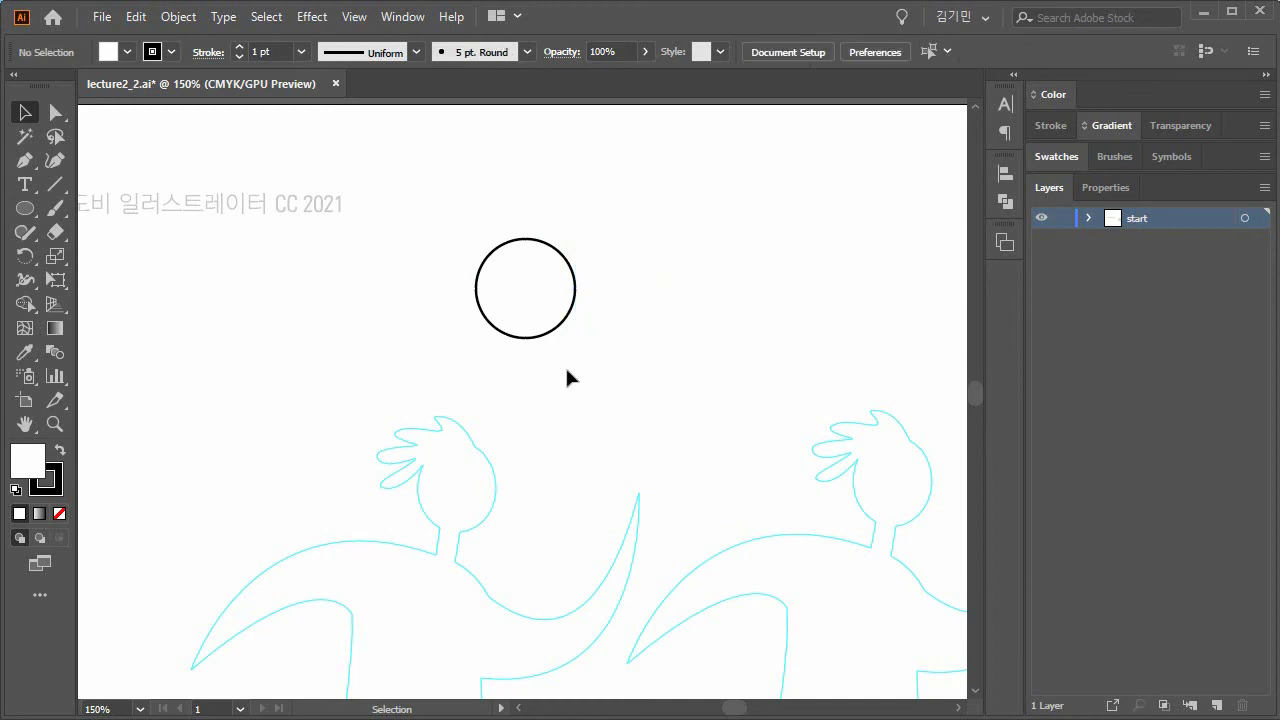
Alt-drag a copy of the circle beside it, then delete both circles.
left_click(528, 288)
mouse_move(524, 290)
left_mouse_down()
mouse_move(749, 288)
mouse_move(368, 295)
mouse_move(537, 293)
left_mouse_up()
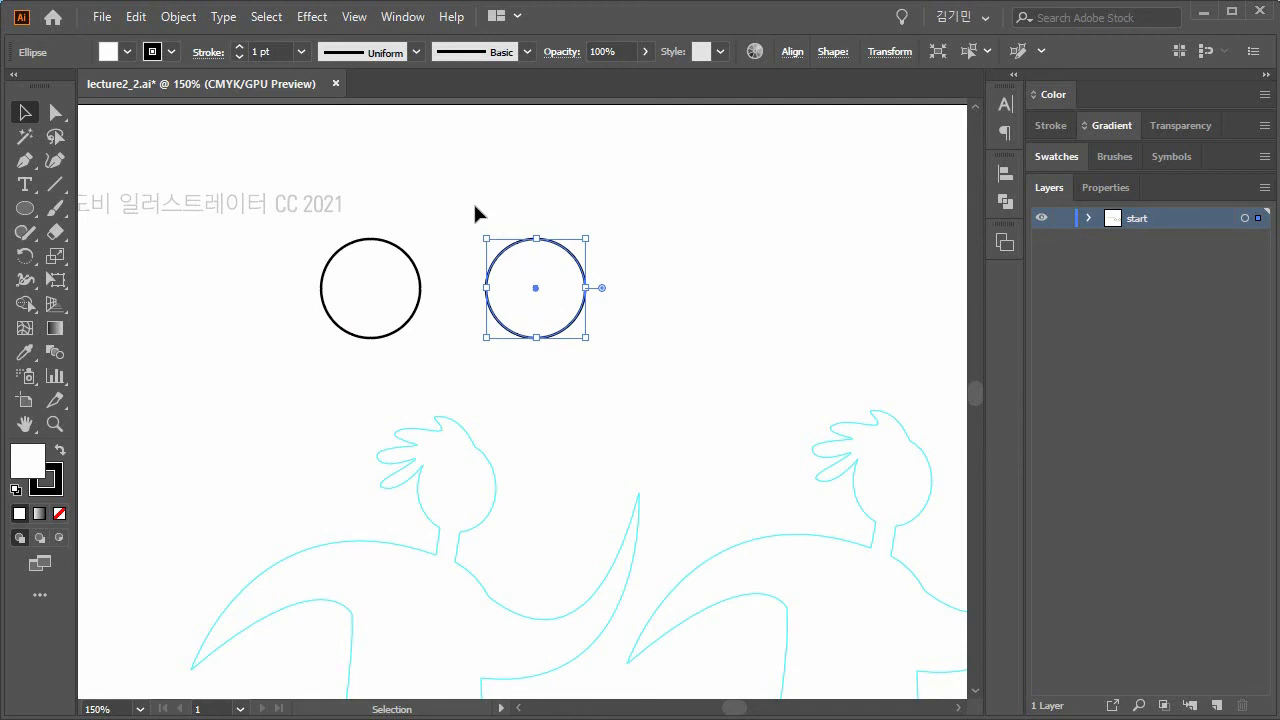
left_click_drag(658, 360, 293, 229)
left_click(658, 377)
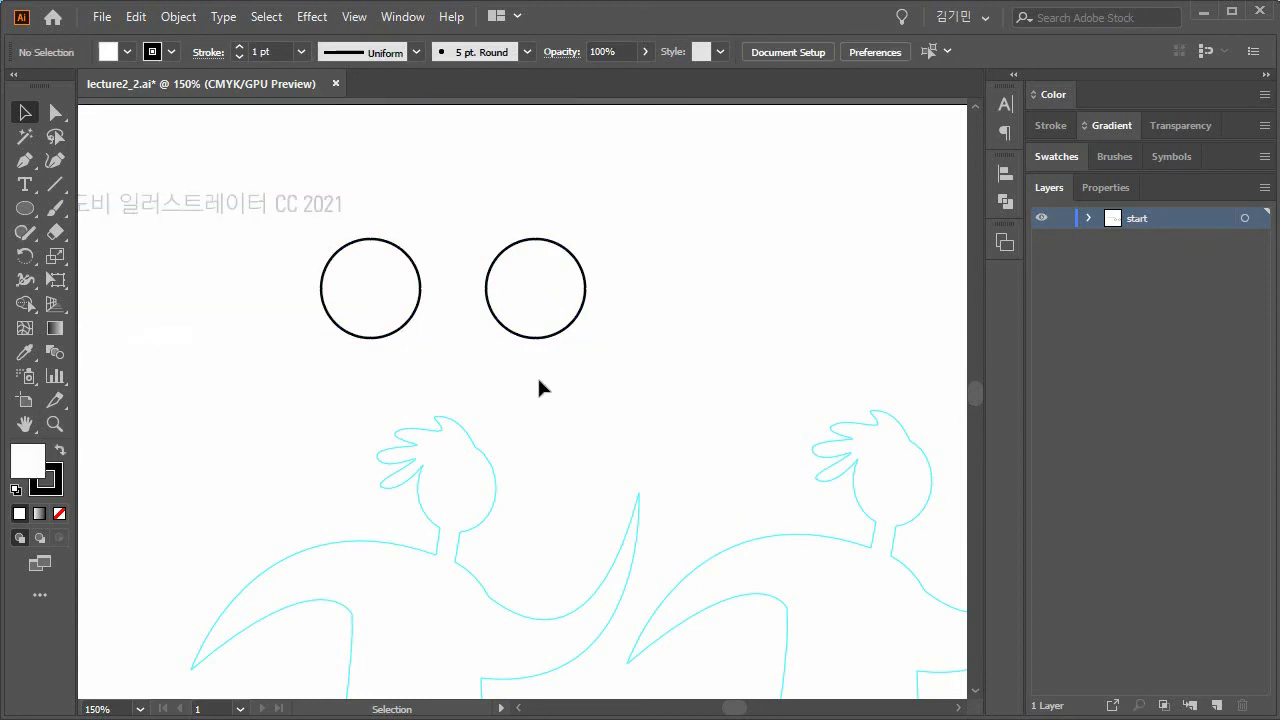
left_click_drag(589, 375, 372, 332)
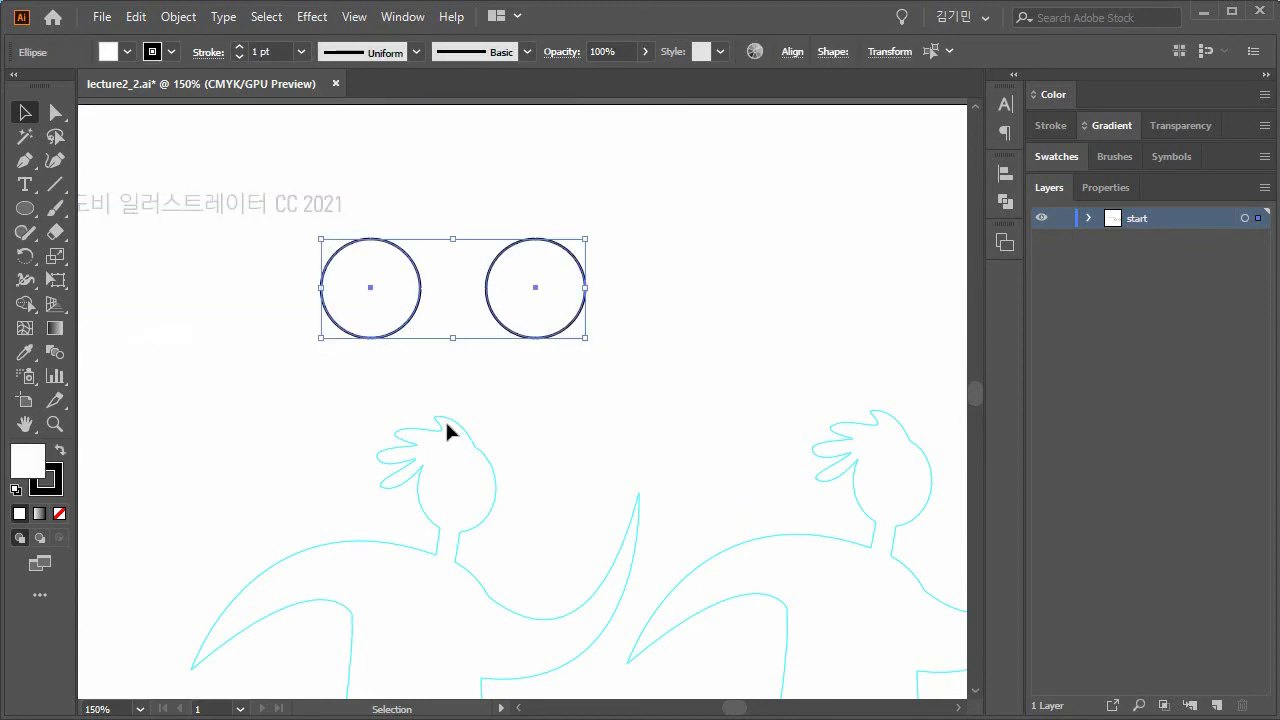
key("Delete")
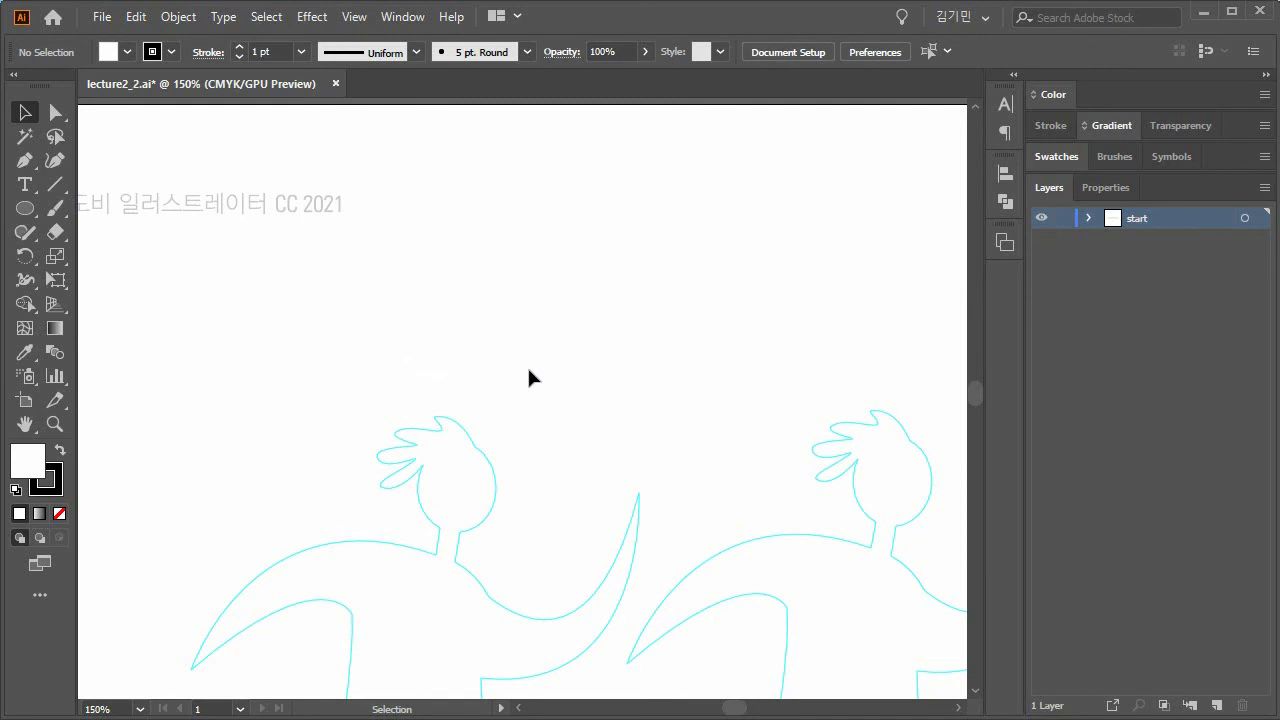
Trace the first hair tip, tuft and hook with curved and corner pen anchors.
key("p")
key("ctrl+plus")
key("ctrl+plus")
key("ctrl+plus")
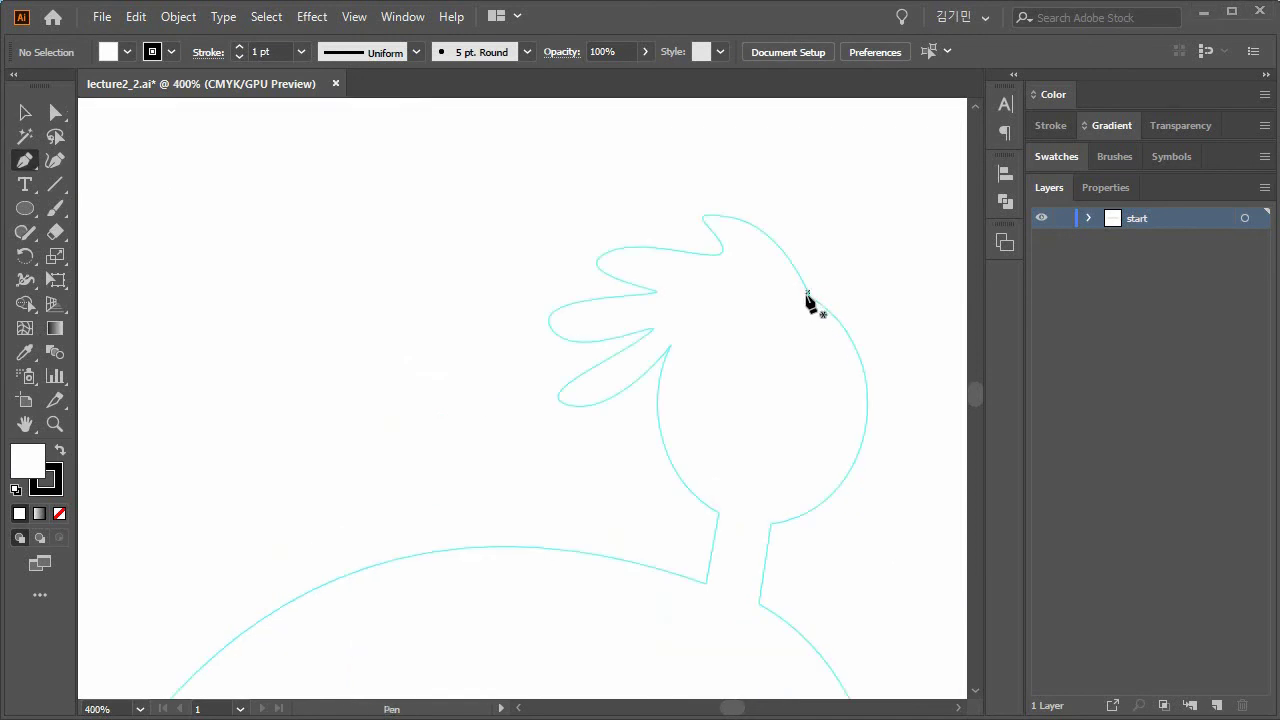
left_click(809, 297)
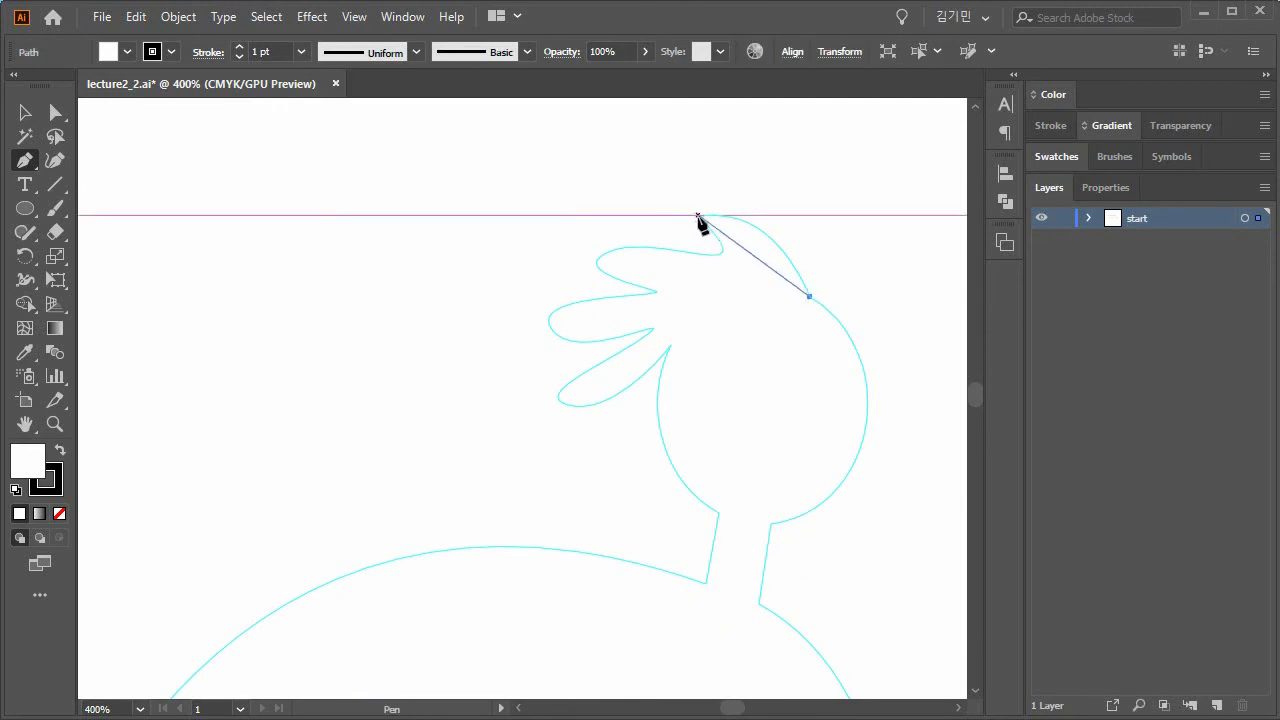
left_click_drag(699, 216, 620, 226)
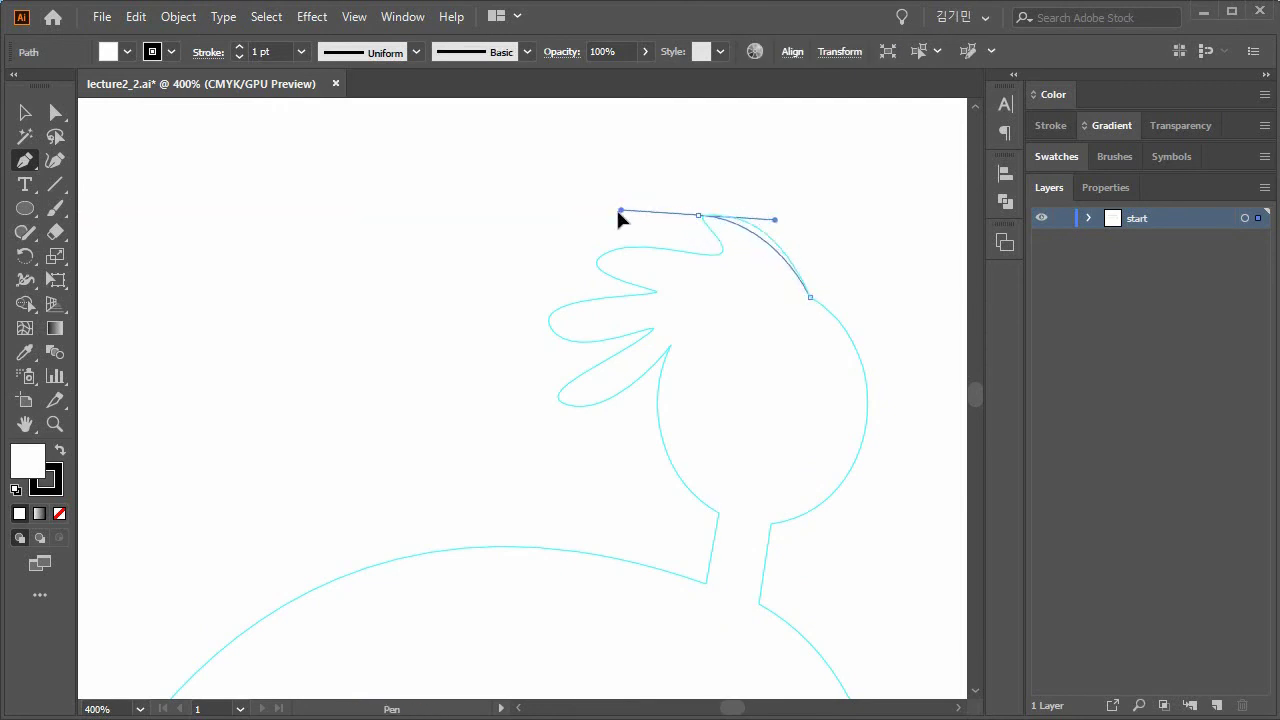
left_click(698, 216)
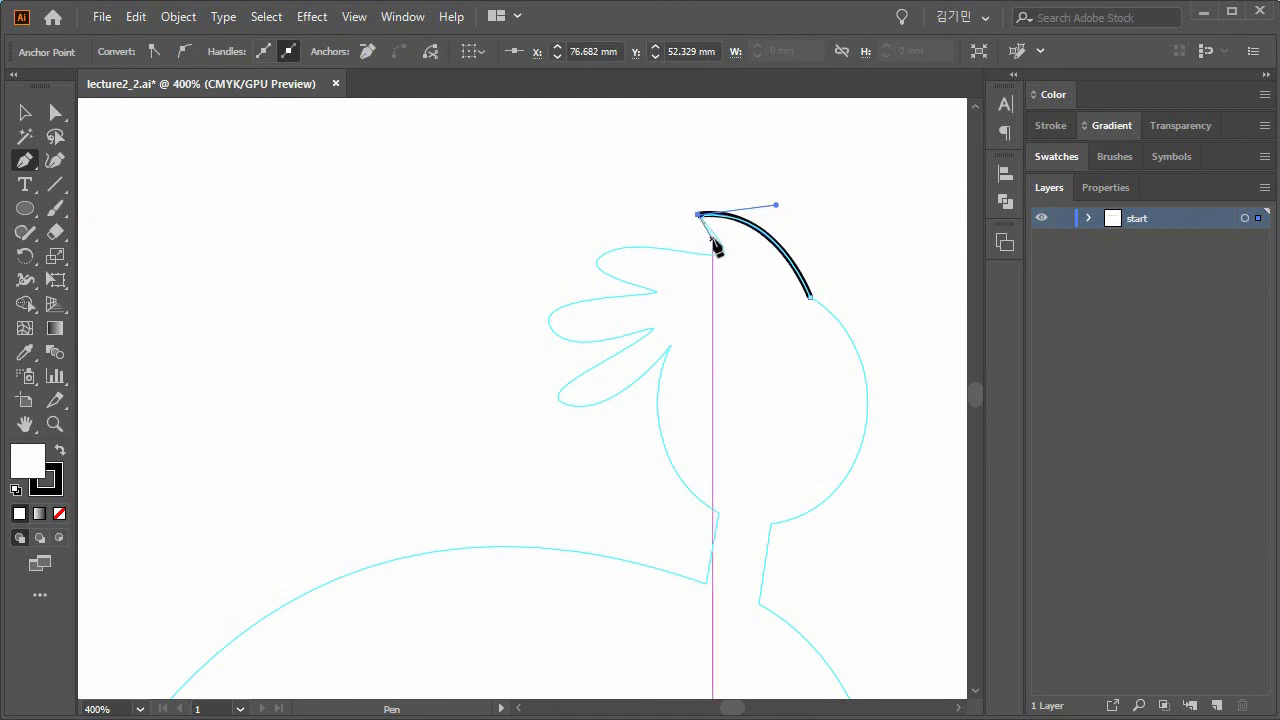
left_click_drag(712, 232, 727, 241)
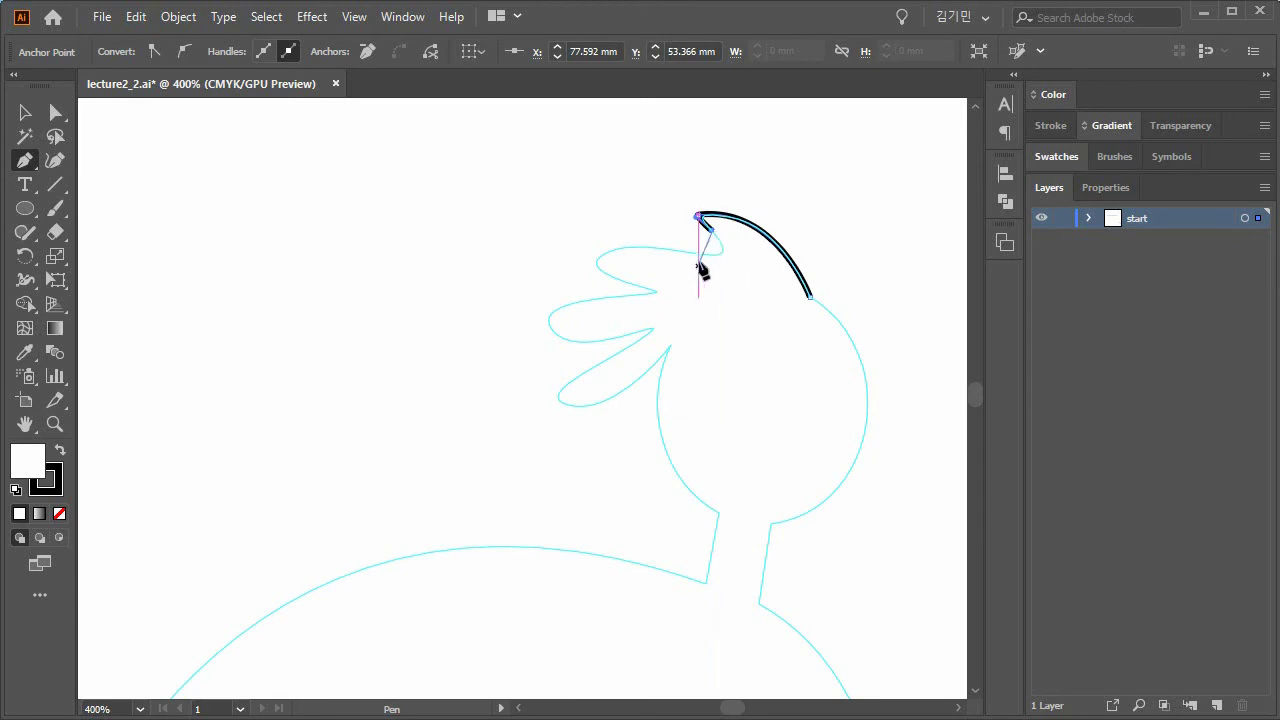
left_click_drag(697, 254, 648, 248)
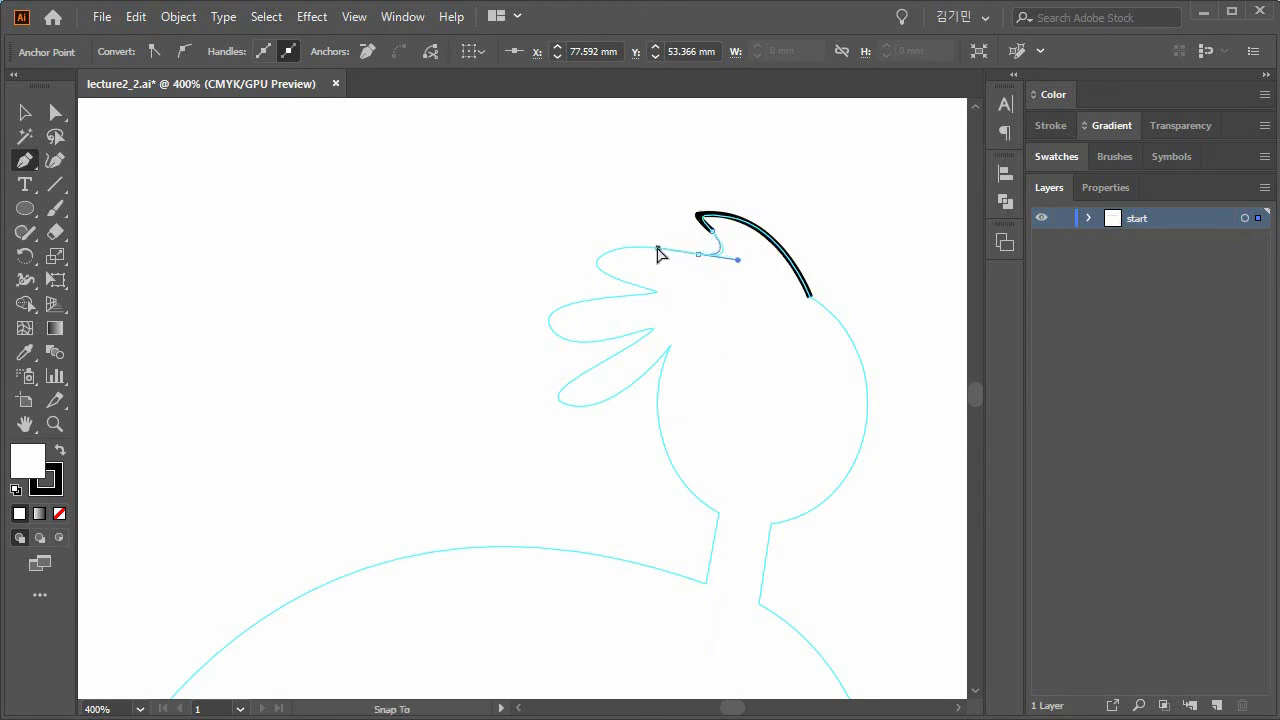
left_click_drag(648, 248, 573, 282)
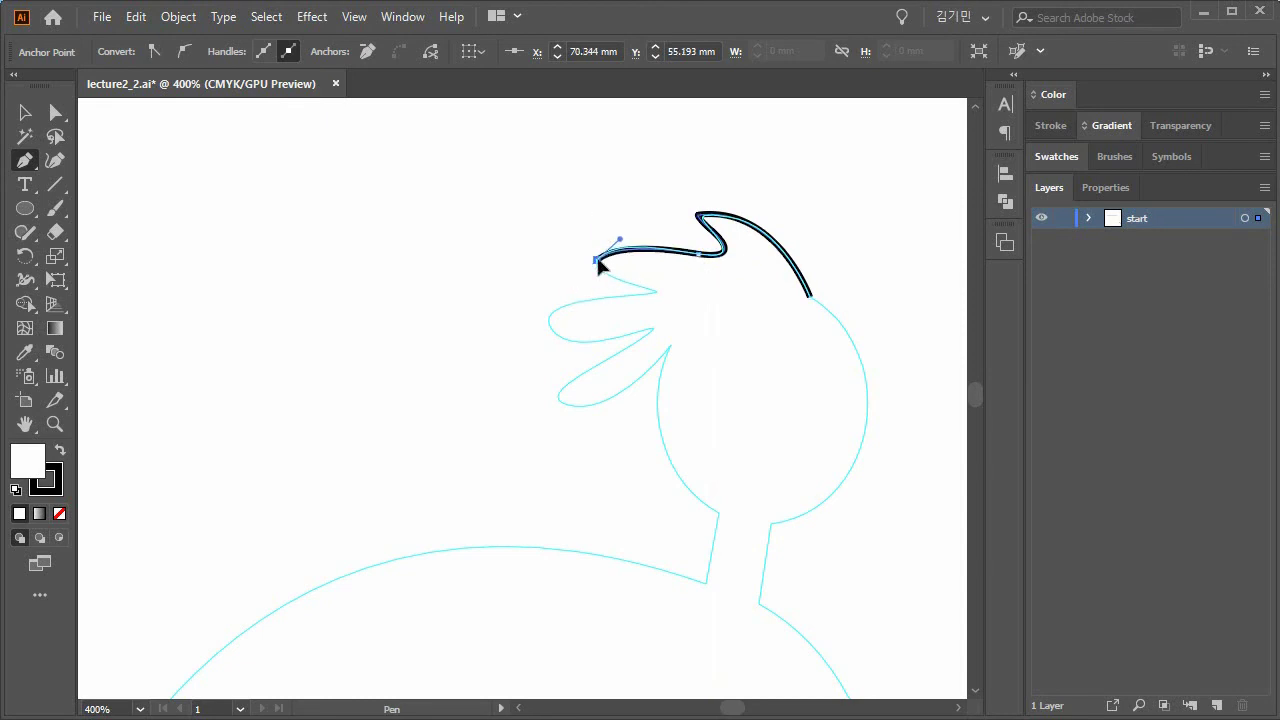
left_click_drag(656, 292, 723, 301)
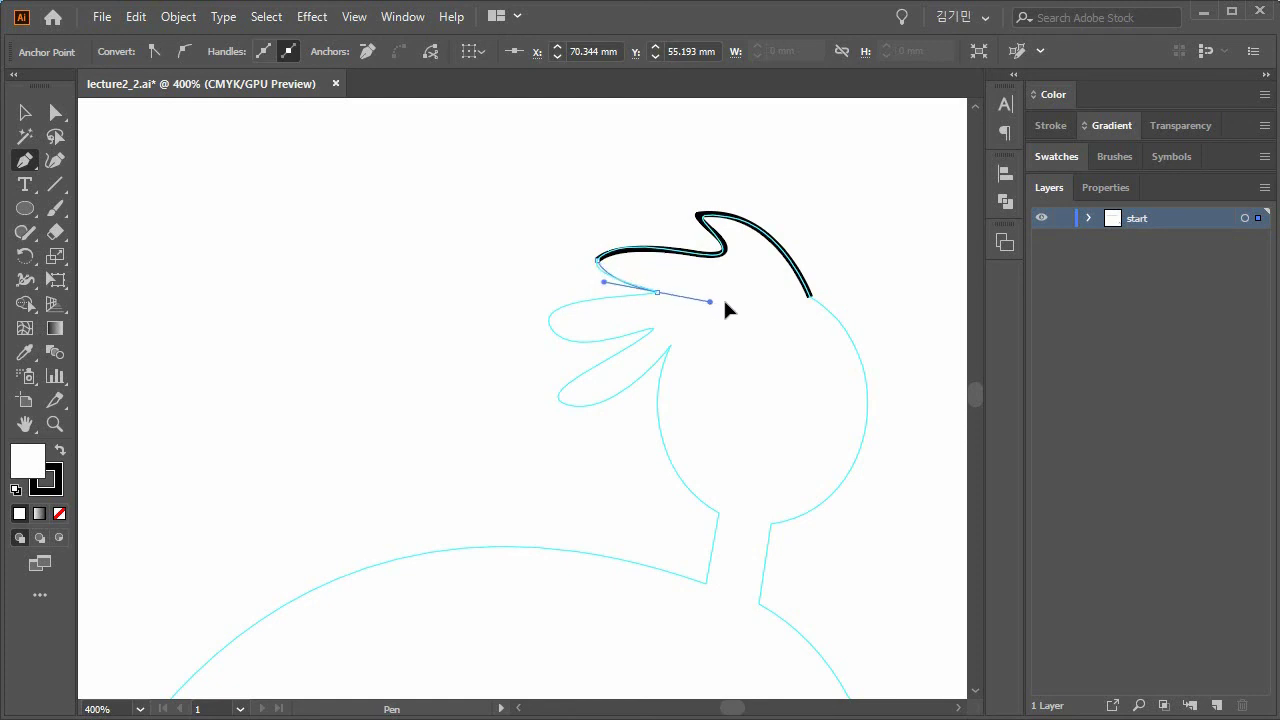
left_click(656, 292)
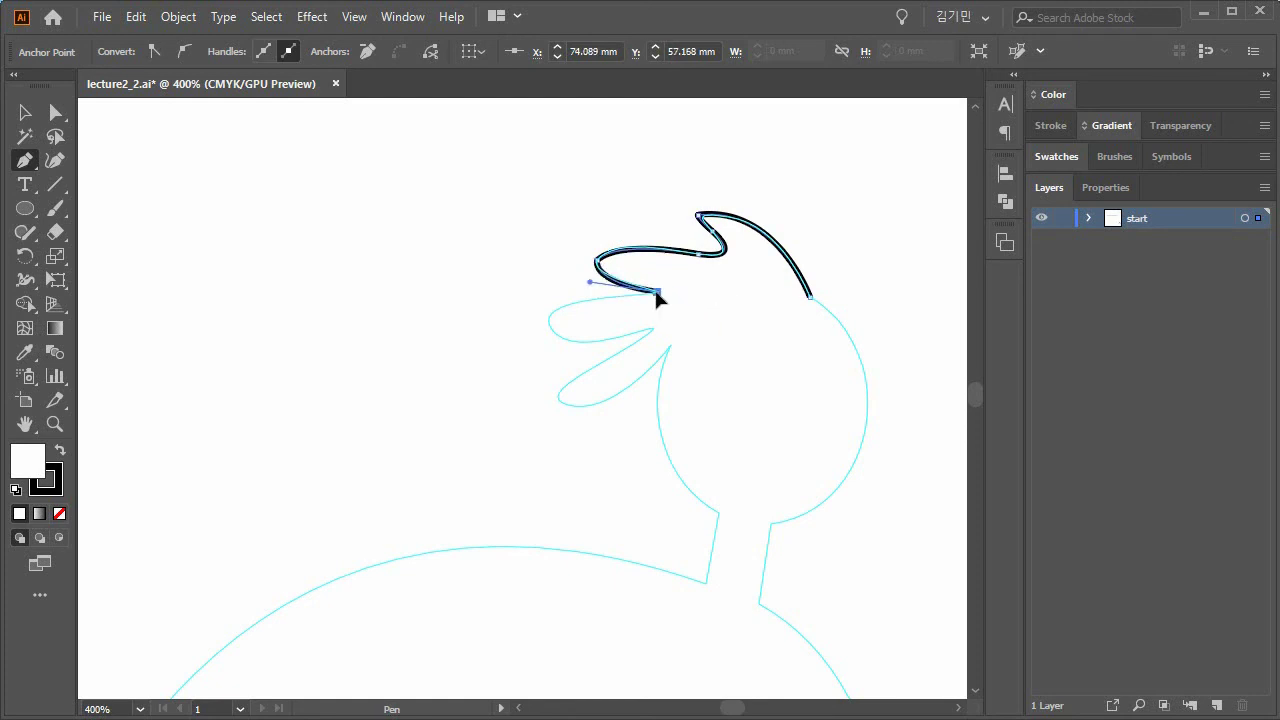
Trace the remaining hair spikes and the back of the head down the neck.
left_click_drag(551, 327, 566, 361)
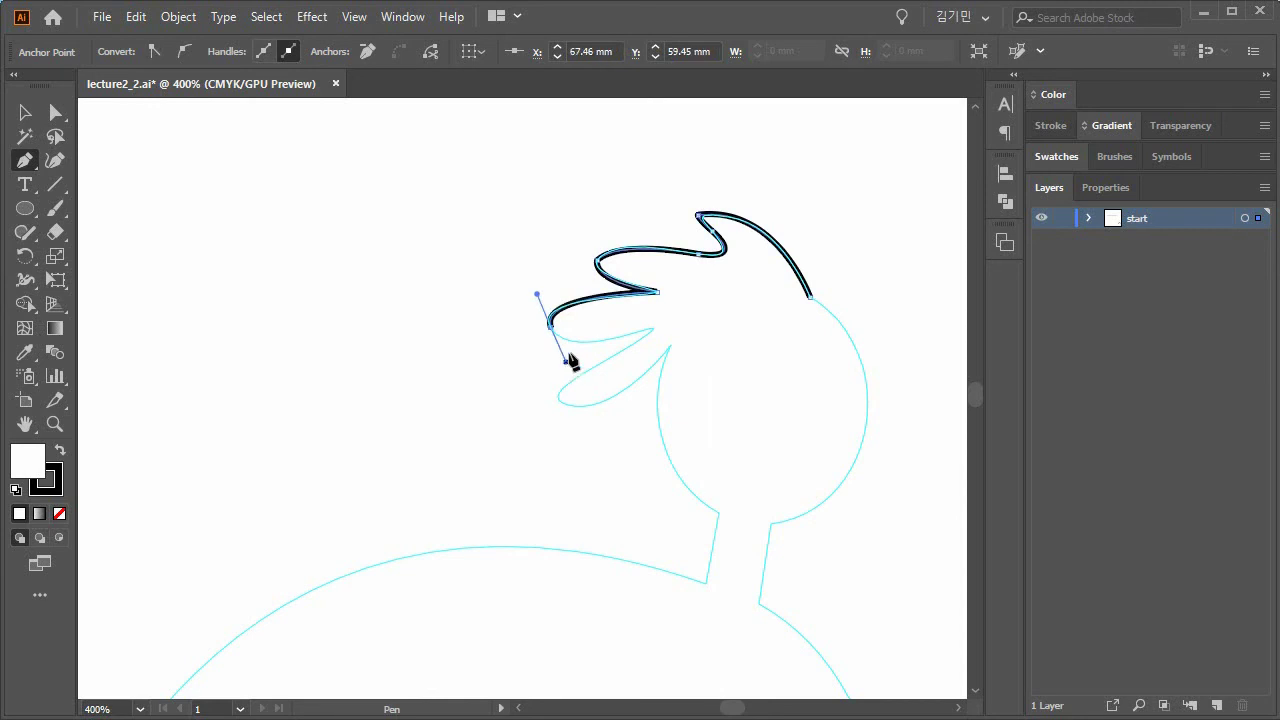
left_click(551, 328)
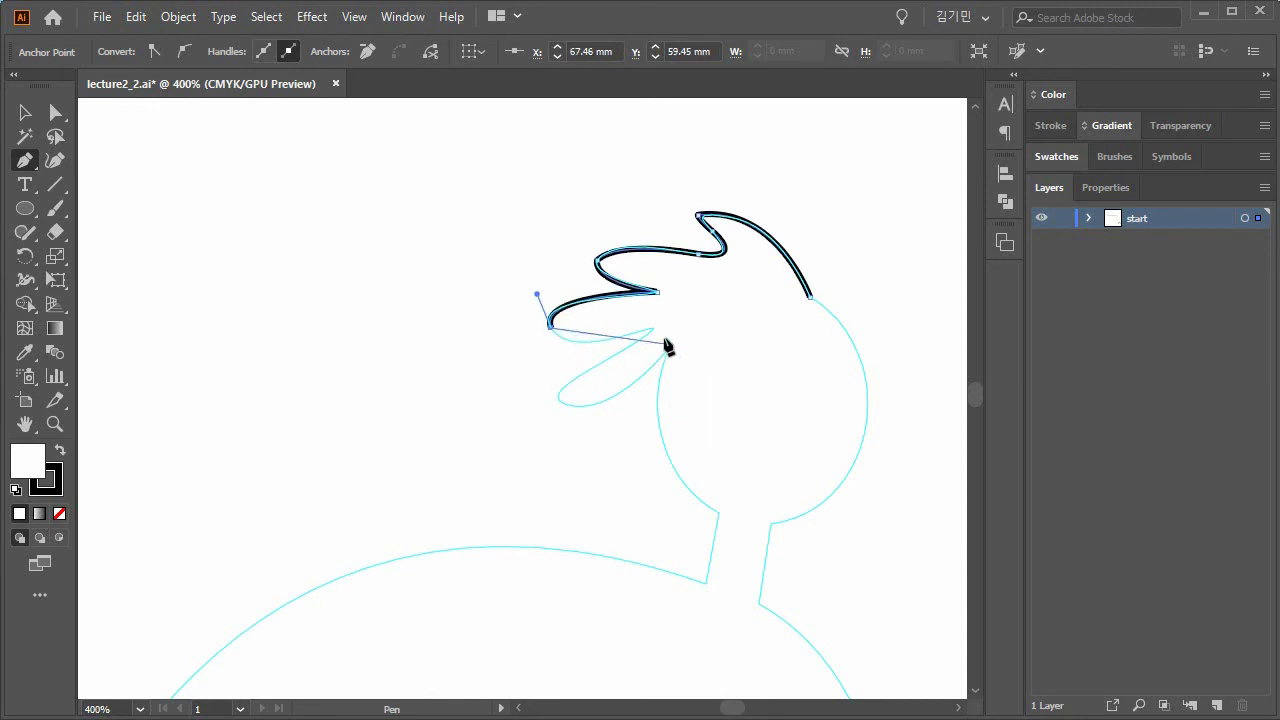
left_click_drag(652, 330, 730, 298)
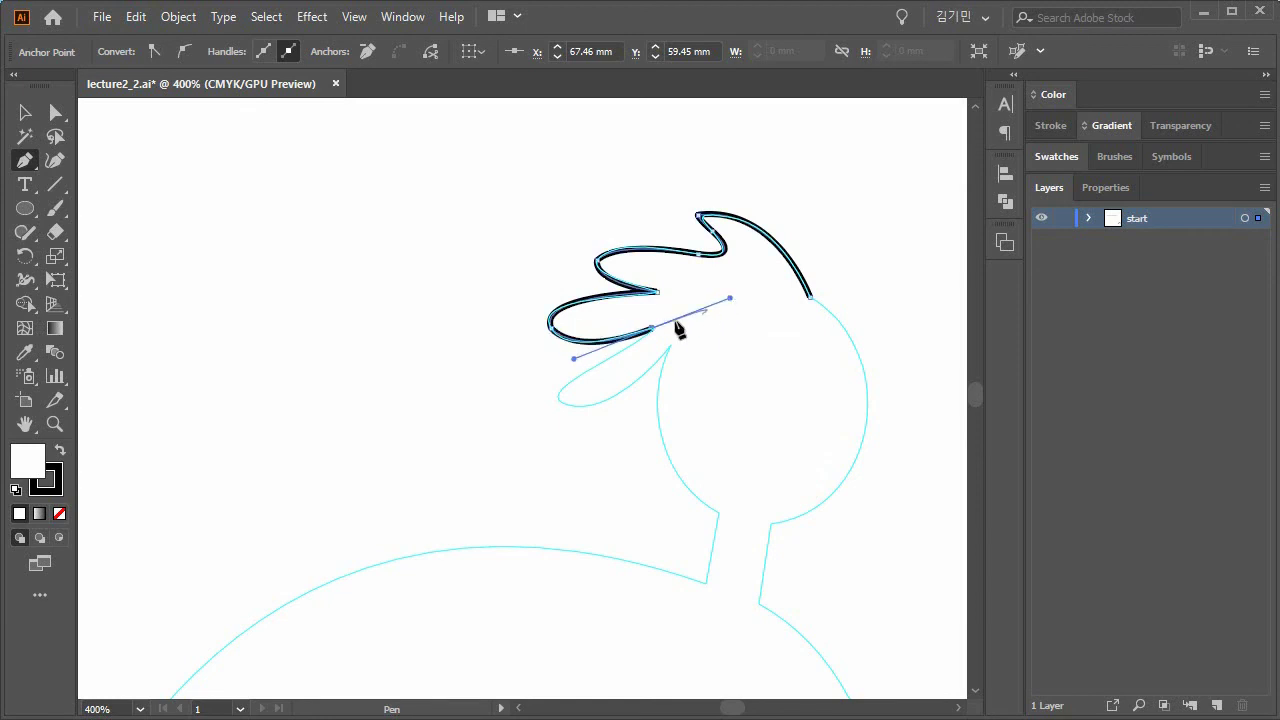
left_click(652, 329)
left_click_drag(566, 404, 610, 414)
left_click(567, 404)
left_click_drag(670, 347, 730, 268)
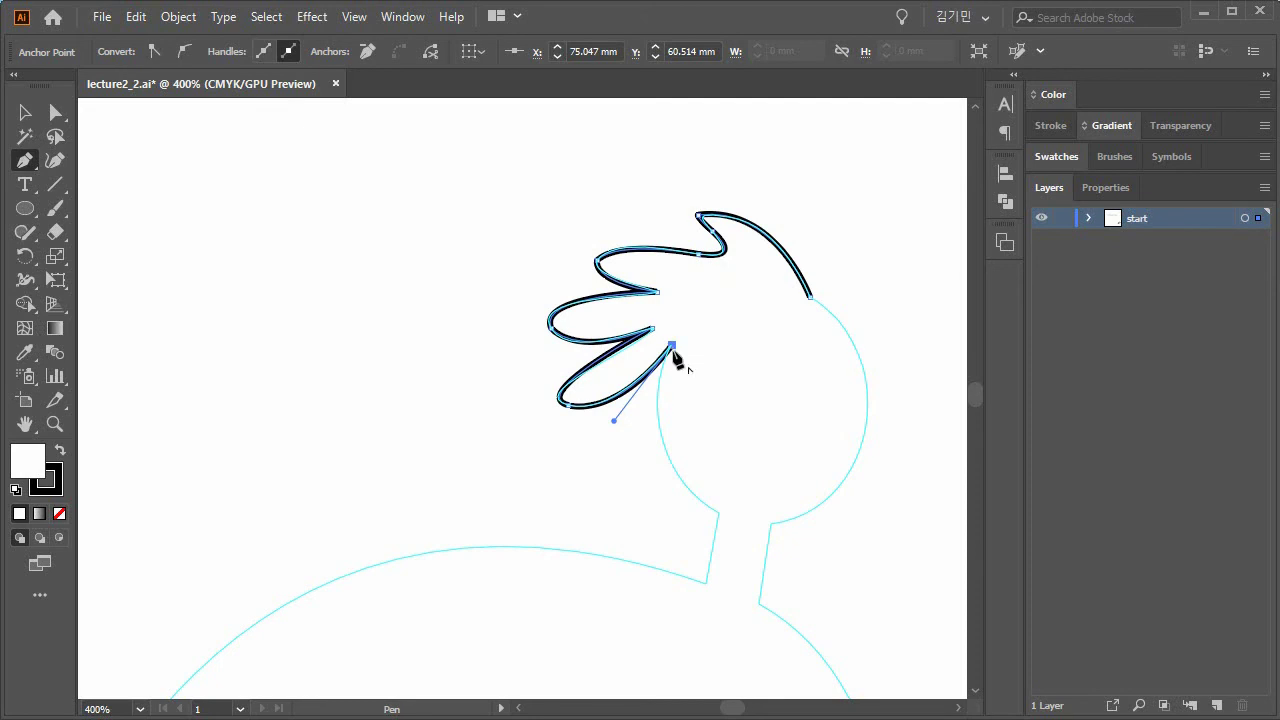
mouse_move(719, 514)
left_mouse_down()
mouse_move(783, 573)
mouse_move(822, 577)
left_mouse_up()
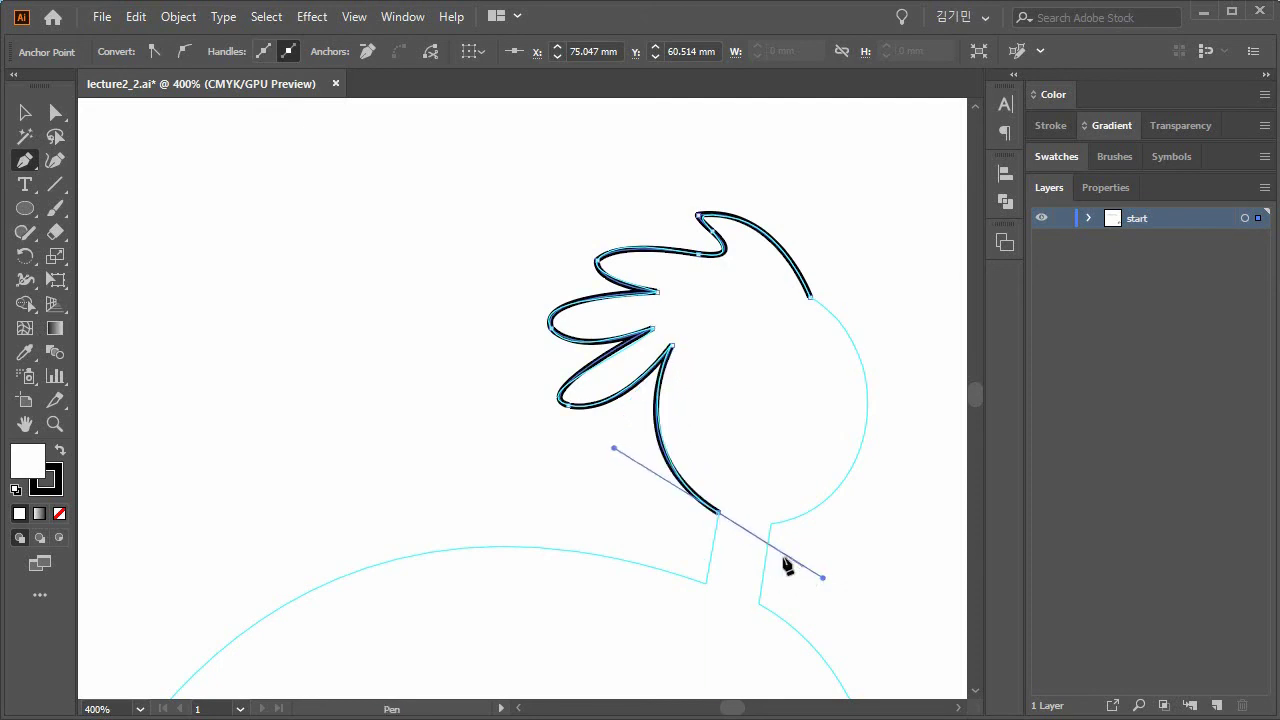
left_click(719, 514)
left_click(706, 584)
mouse_move(581, 560)
left_mouse_down()
mouse_move(581, 520)
mouse_move(710, 309)
left_mouse_up()
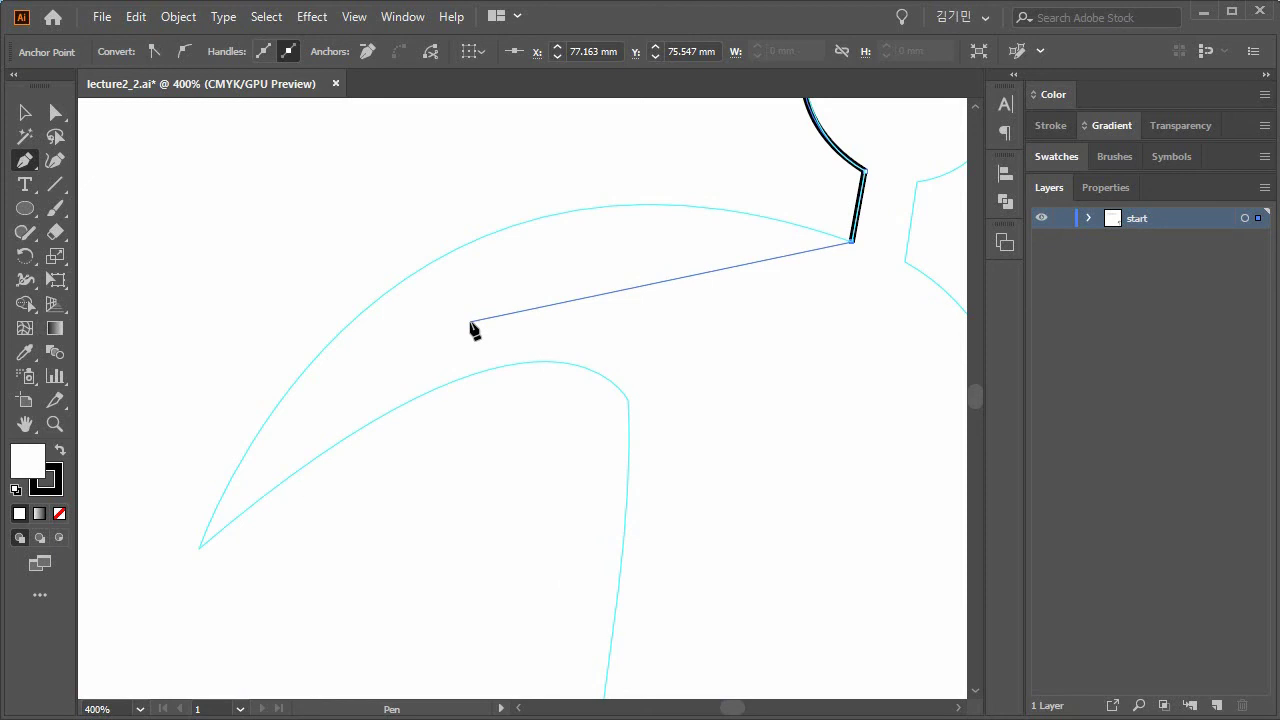
Trace the back outline out to the tail tip and back along its underside.
key("ctrl+minus")
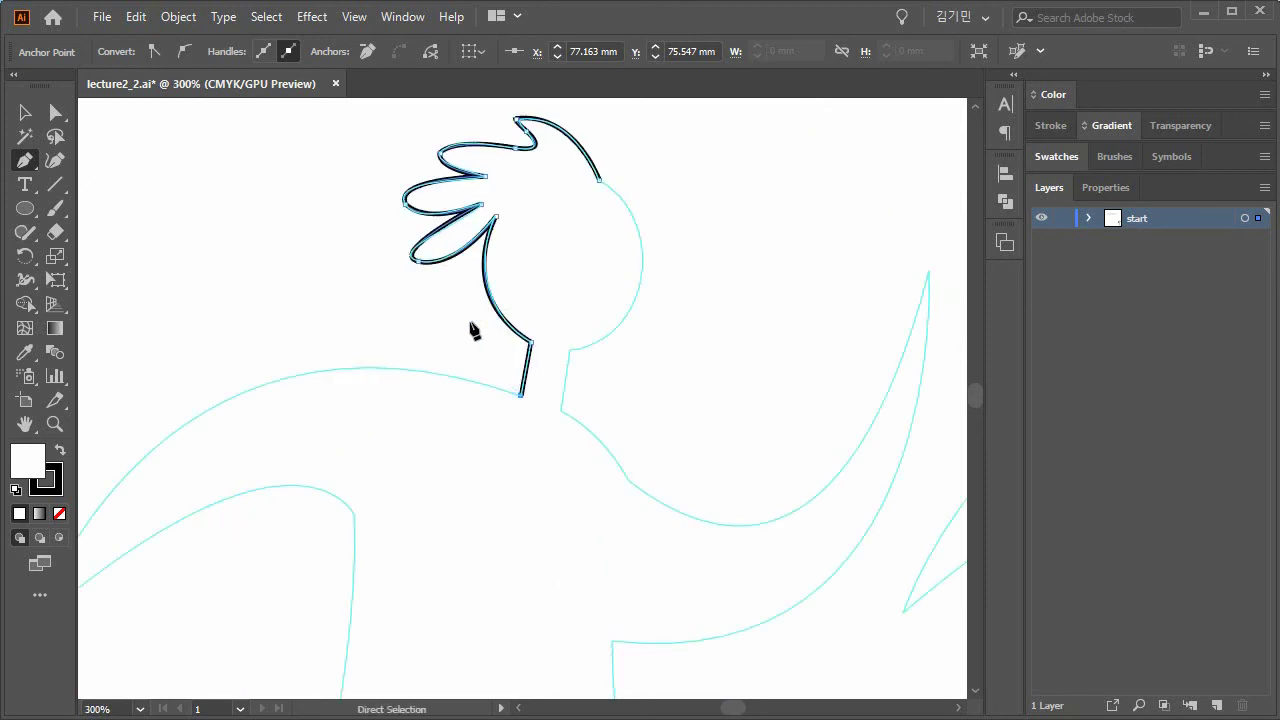
key("ctrl+minus")
mouse_move(197, 551)
left_mouse_down()
mouse_move(138, 694)
mouse_move(270, 710)
mouse_move(245, 645)
left_mouse_up()
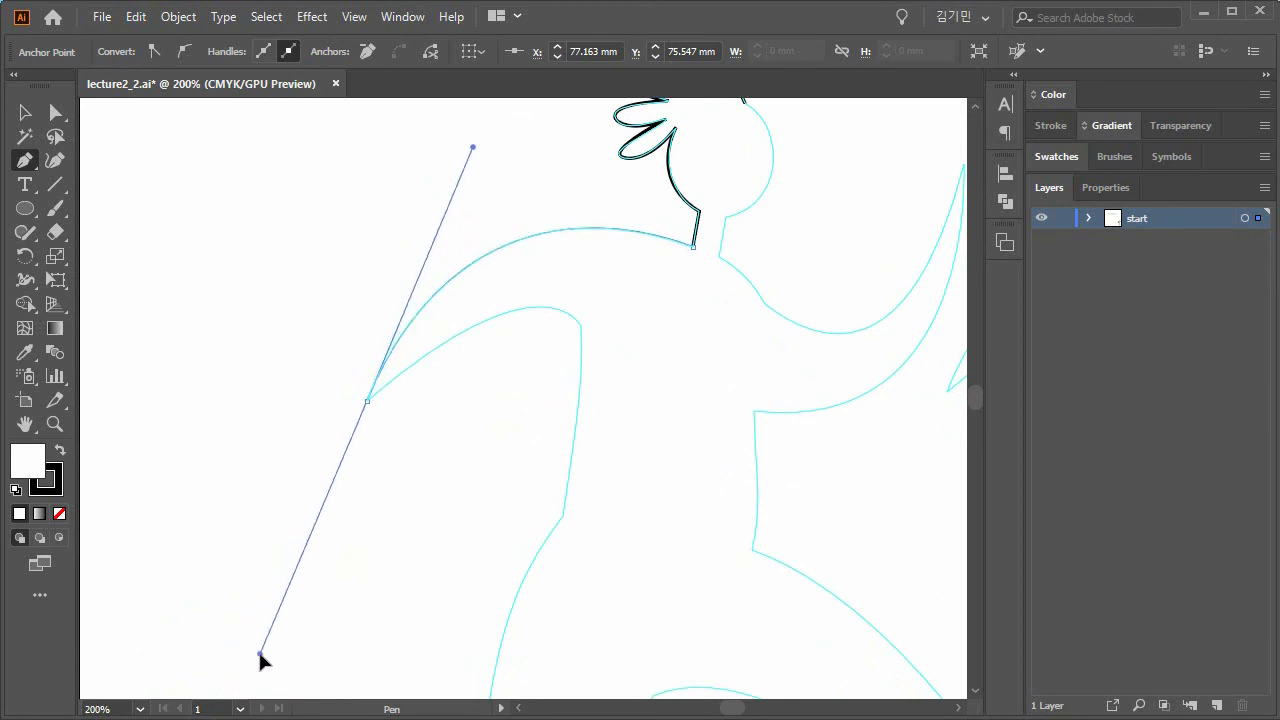
left_click_drag(245, 645, 258, 649)
left_click(367, 401)
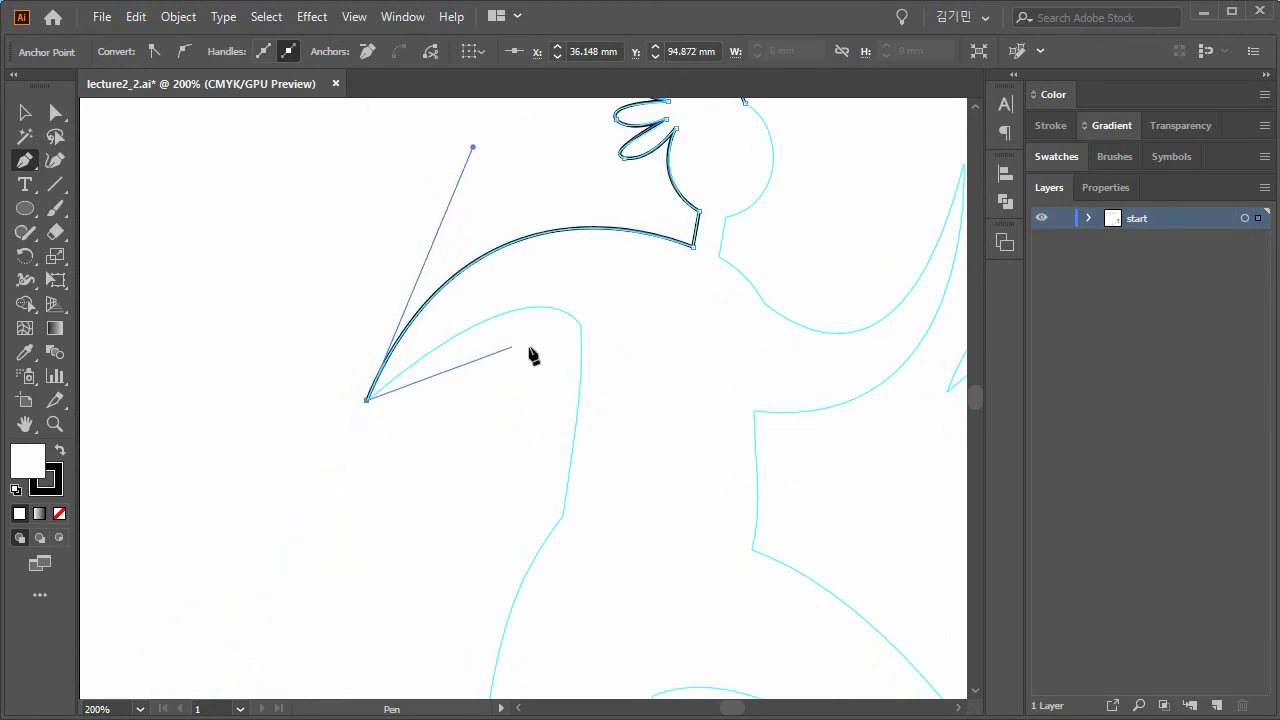
left_click(582, 328)
left_click_drag(584, 332, 648, 395)
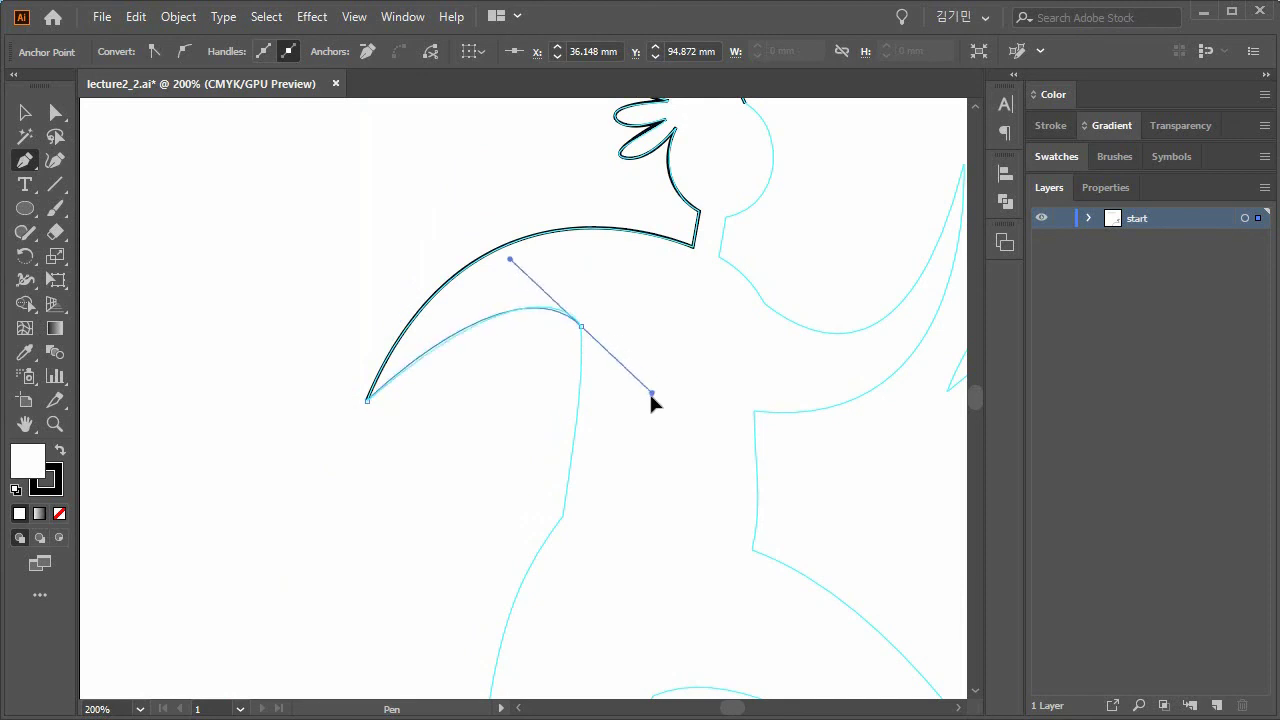
left_click(583, 329)
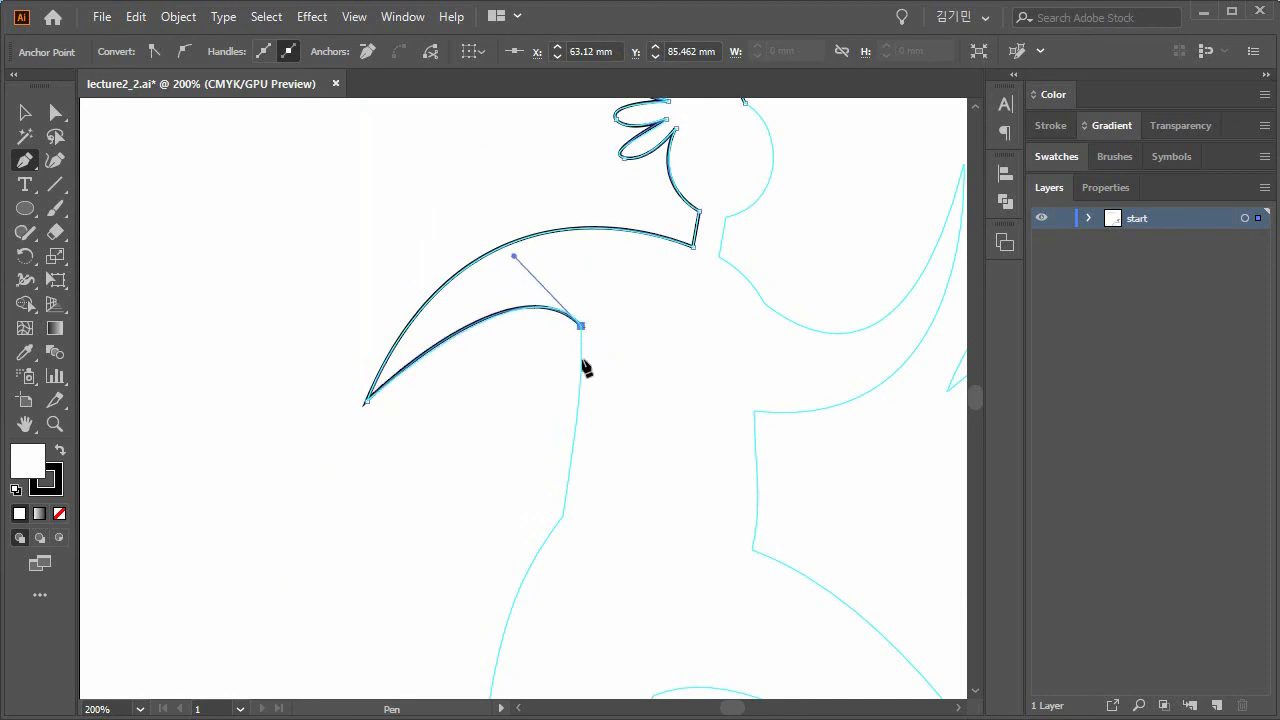
Trace the body line down the leg and around the foot, then end the path.
left_click(559, 514)
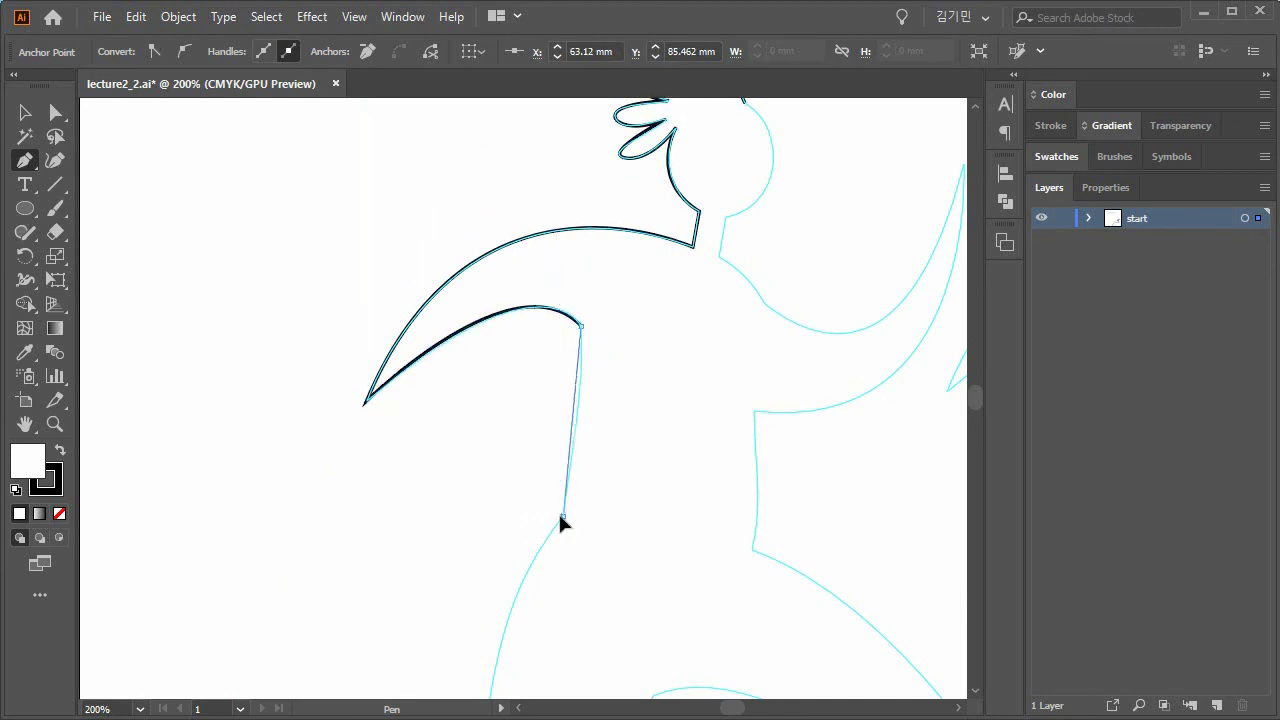
left_click_drag(620, 503, 625, 223)
mouse_move(497, 468)
left_mouse_down()
mouse_move(527, 513)
mouse_move(489, 636)
left_mouse_up()
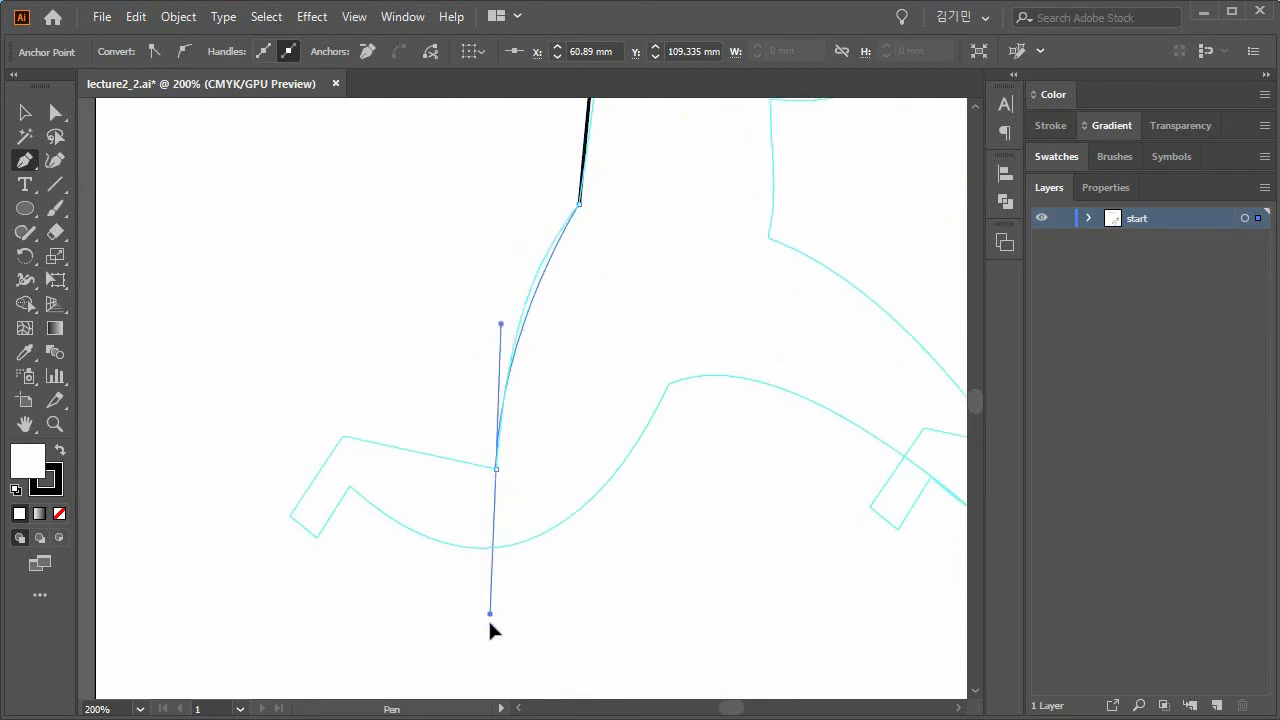
left_click(496, 468)
left_click(343, 437)
left_click(290, 515)
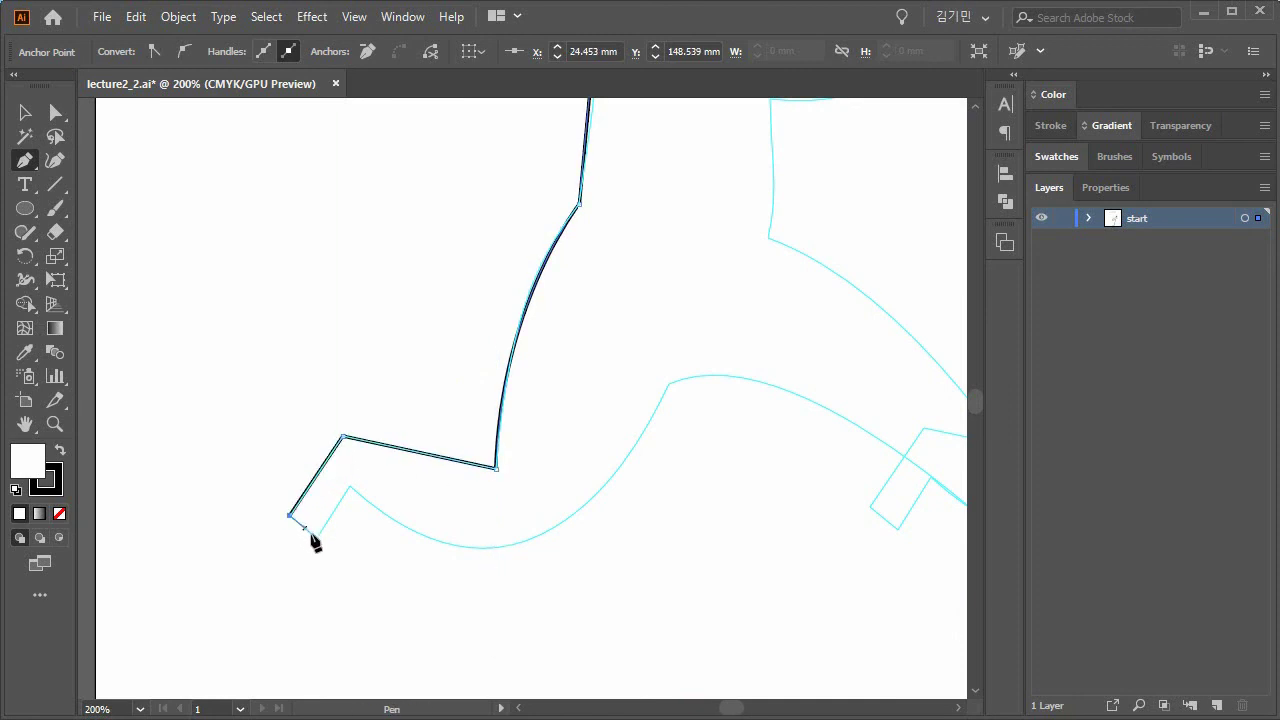
left_click(316, 538)
left_click(350, 488)
left_click(370, 552, "ctrl")
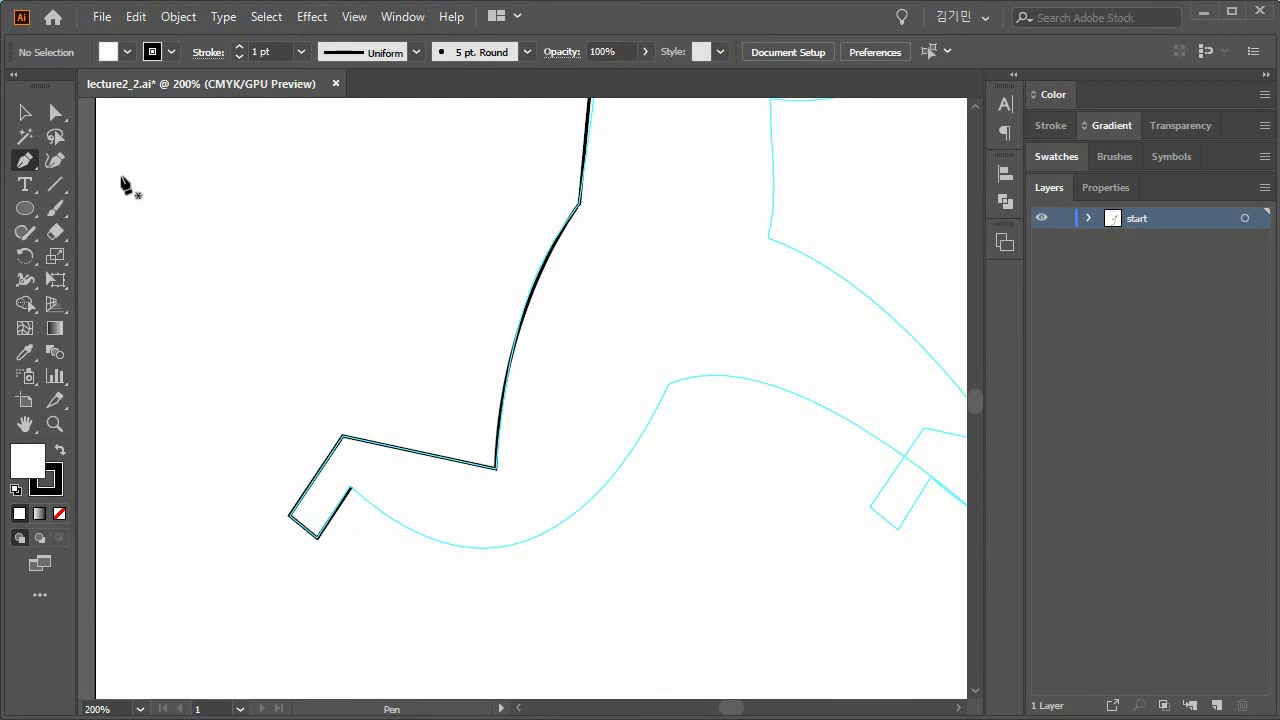
Detach the pen tools as a floating panel and pan to empty canvas space.
mouse_move(26, 167)
left_mouse_down()
mouse_move(251, 200)
mouse_move(91, 182)
mouse_move(152, 110)
left_mouse_up()
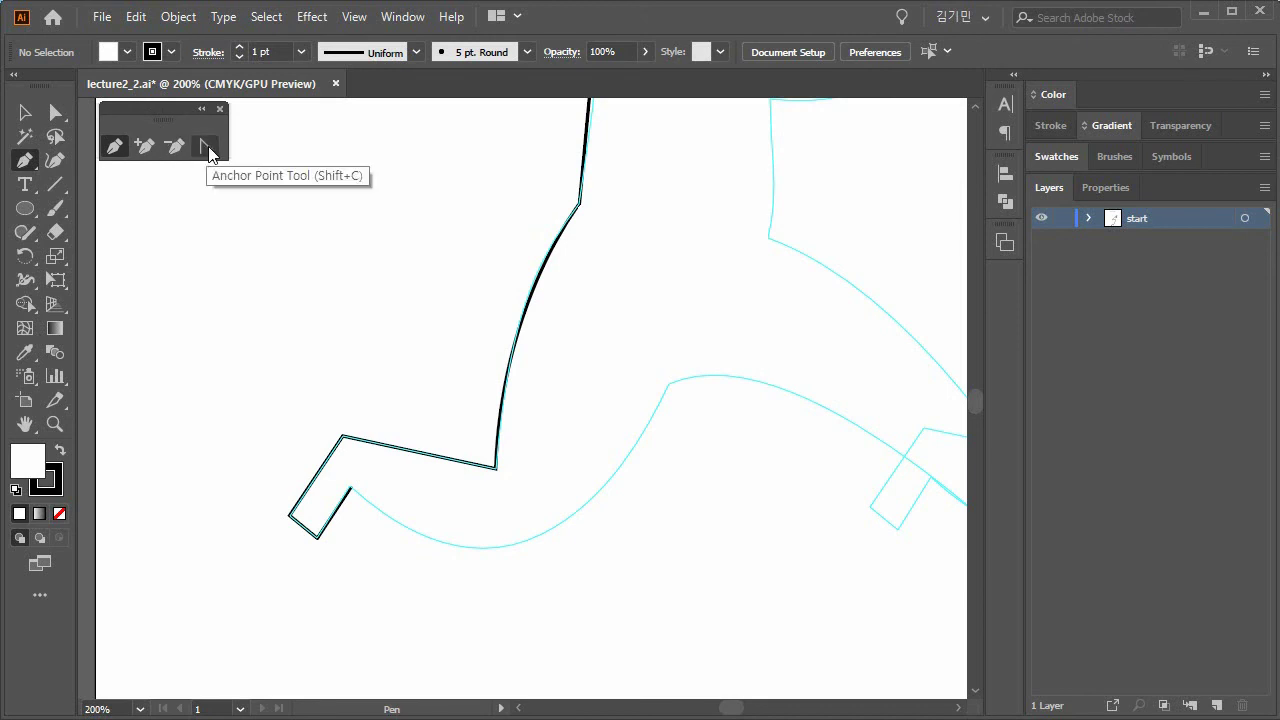
key("space")
mouse_move(355, 240)
left_mouse_down()
mouse_move(726, 540)
mouse_move(474, 566)
mouse_move(486, 431)
mouse_move(410, 262)
left_mouse_up()
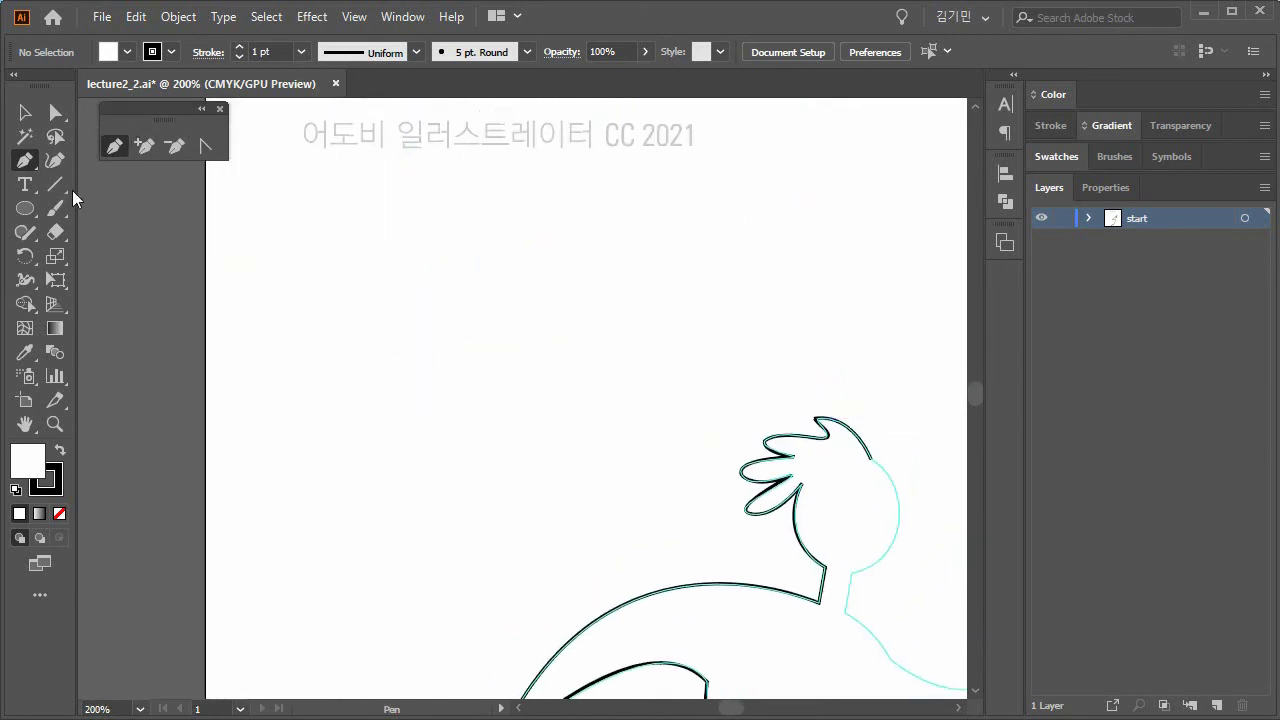
Draw a closed four-point trapezoid with the Pen, rejoining its open end to the start.
left_click(325, 437)
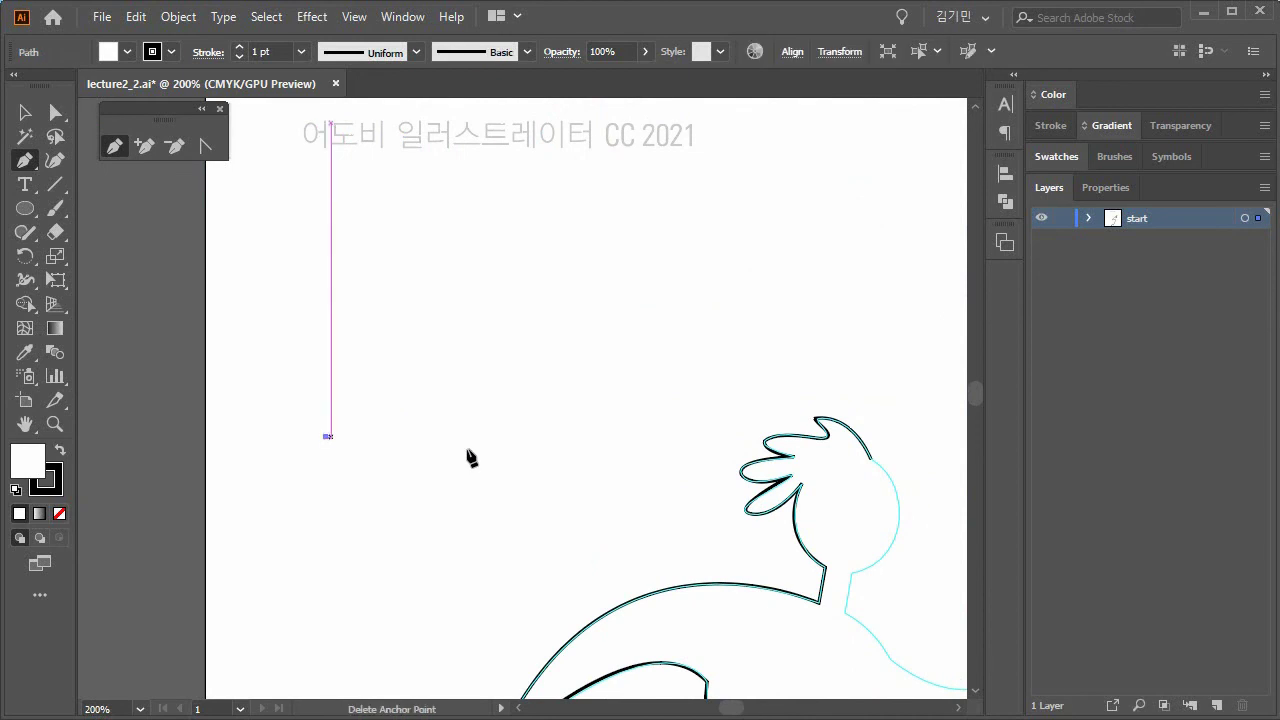
left_click(542, 436)
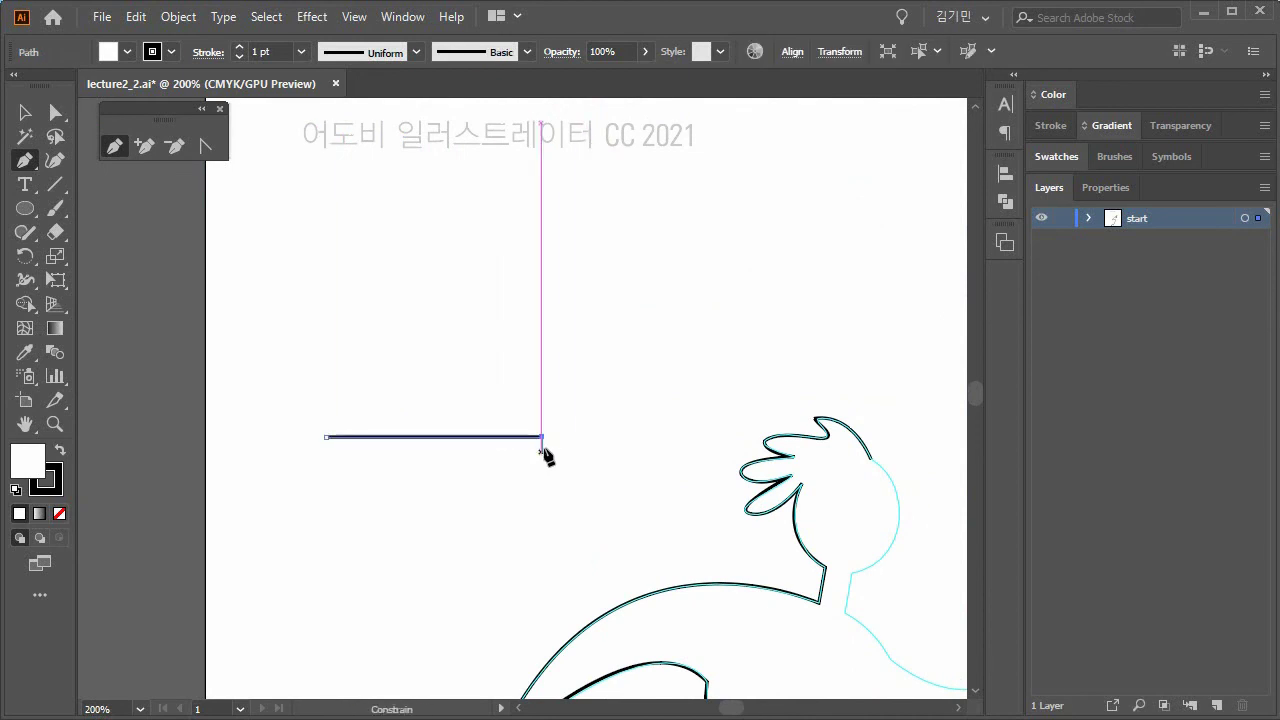
left_click(541, 520)
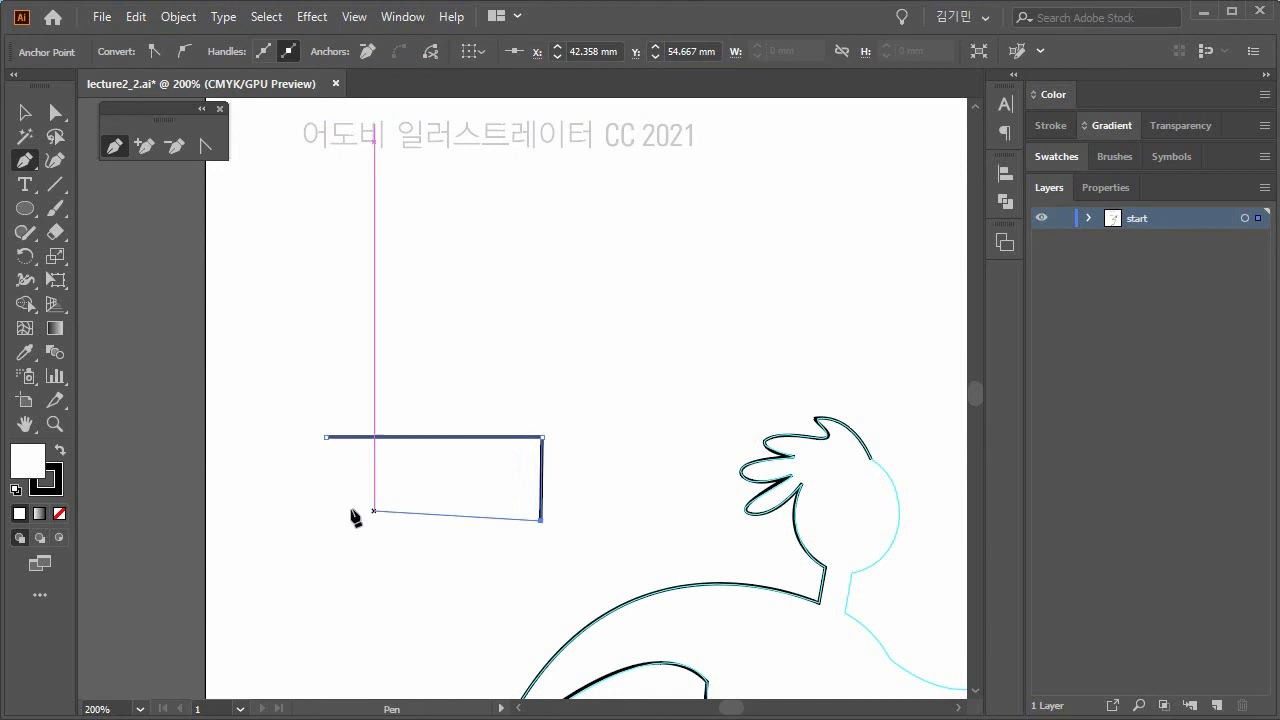
left_click(419, 520)
left_click(440, 597, "ctrl")
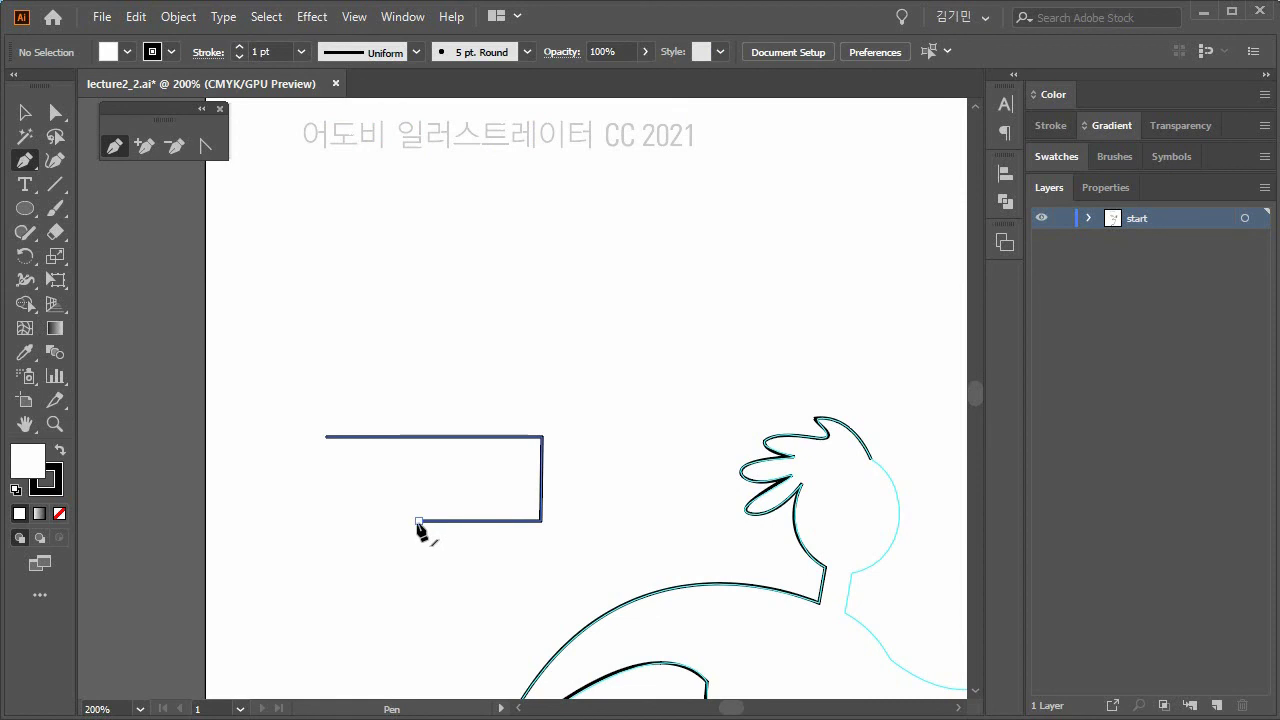
left_click(419, 520)
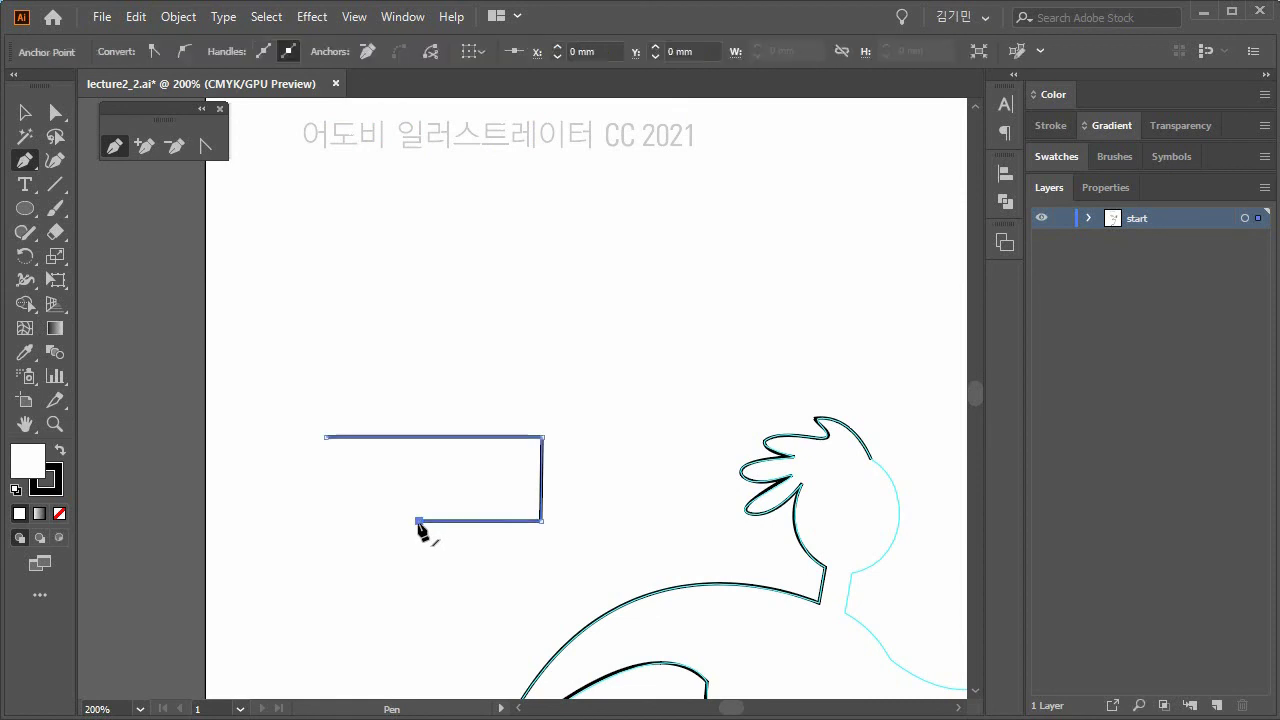
left_click(326, 437)
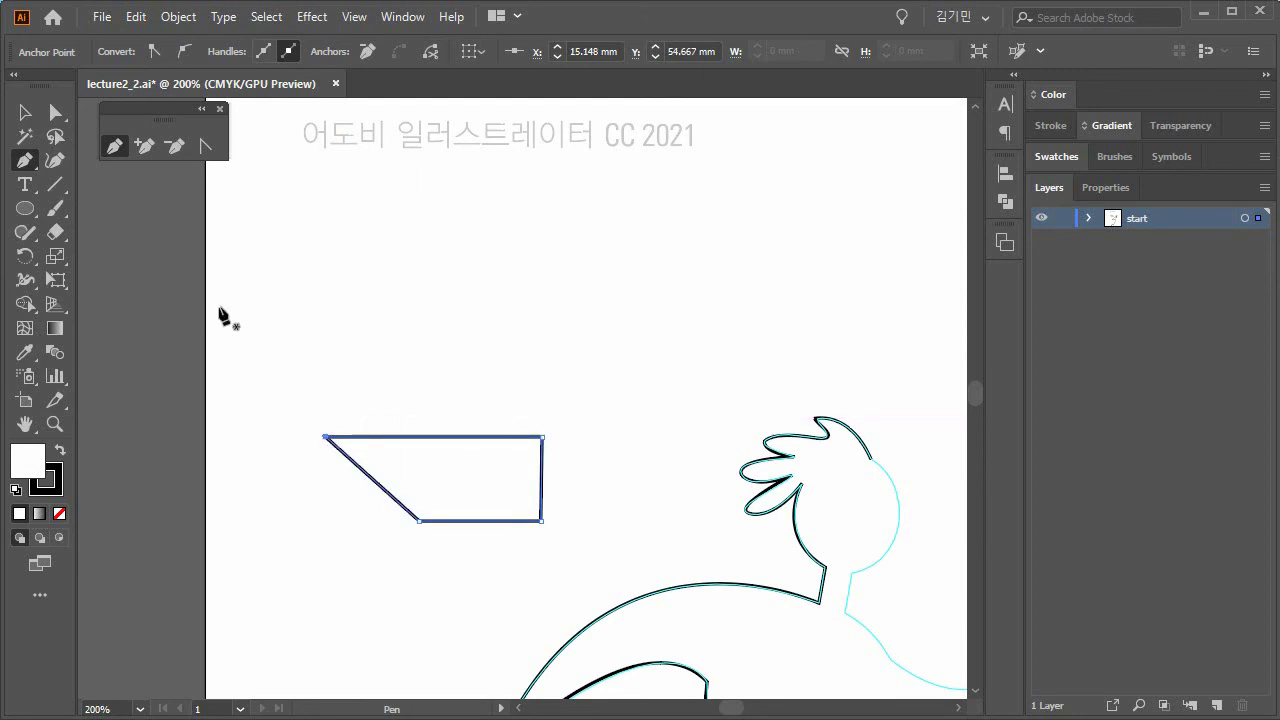
Add an extra anchor point at the middle of the trapezoid's top edge, giving five anchors.
left_click(145, 145)
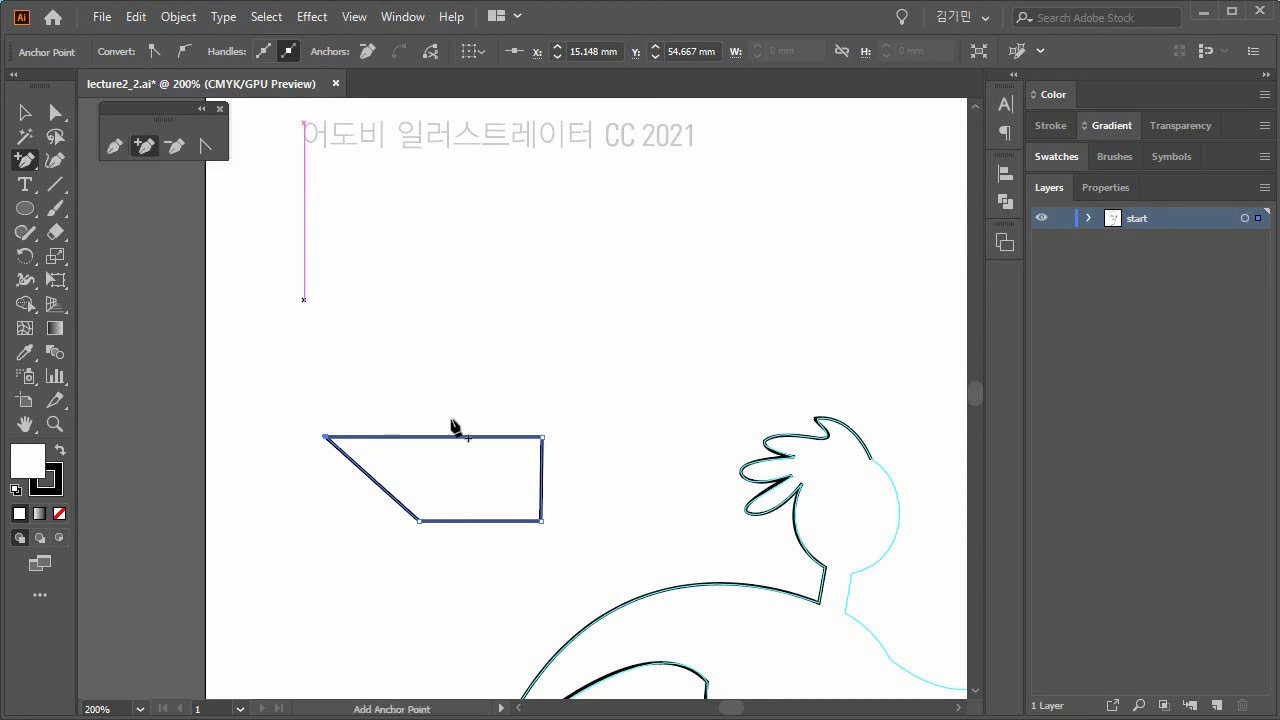
left_click(113, 147)
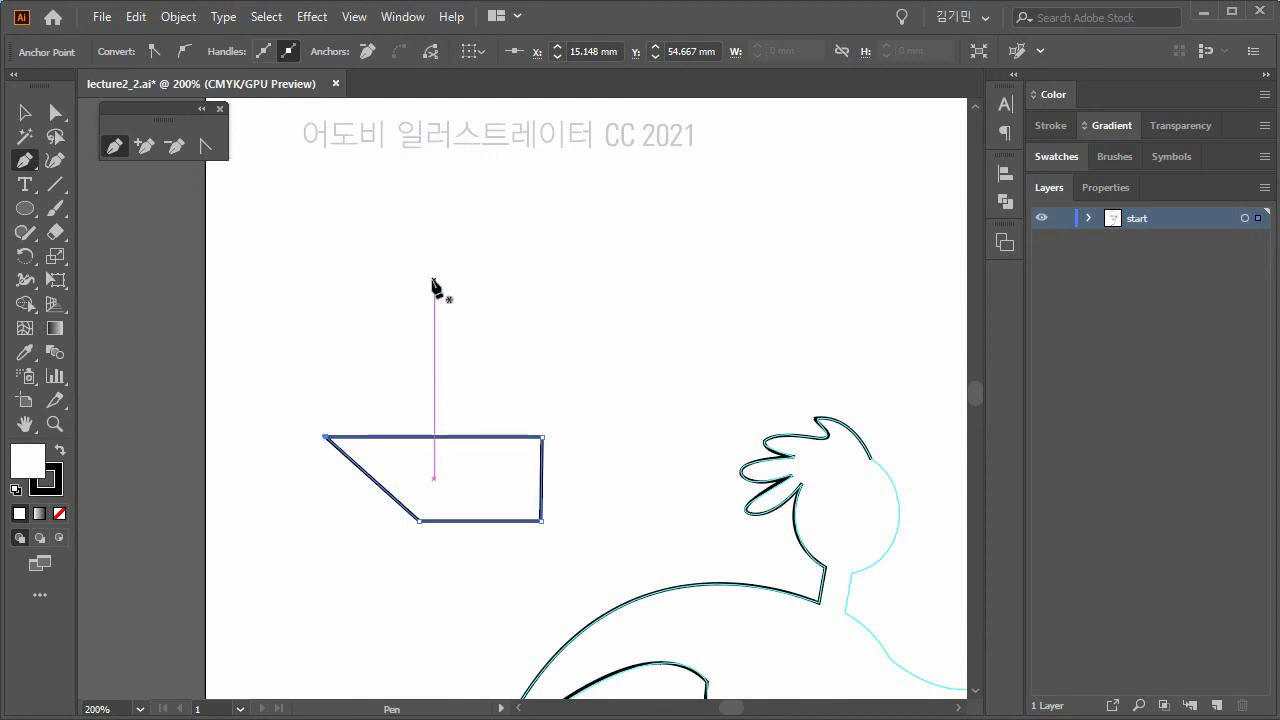
left_click(445, 437)
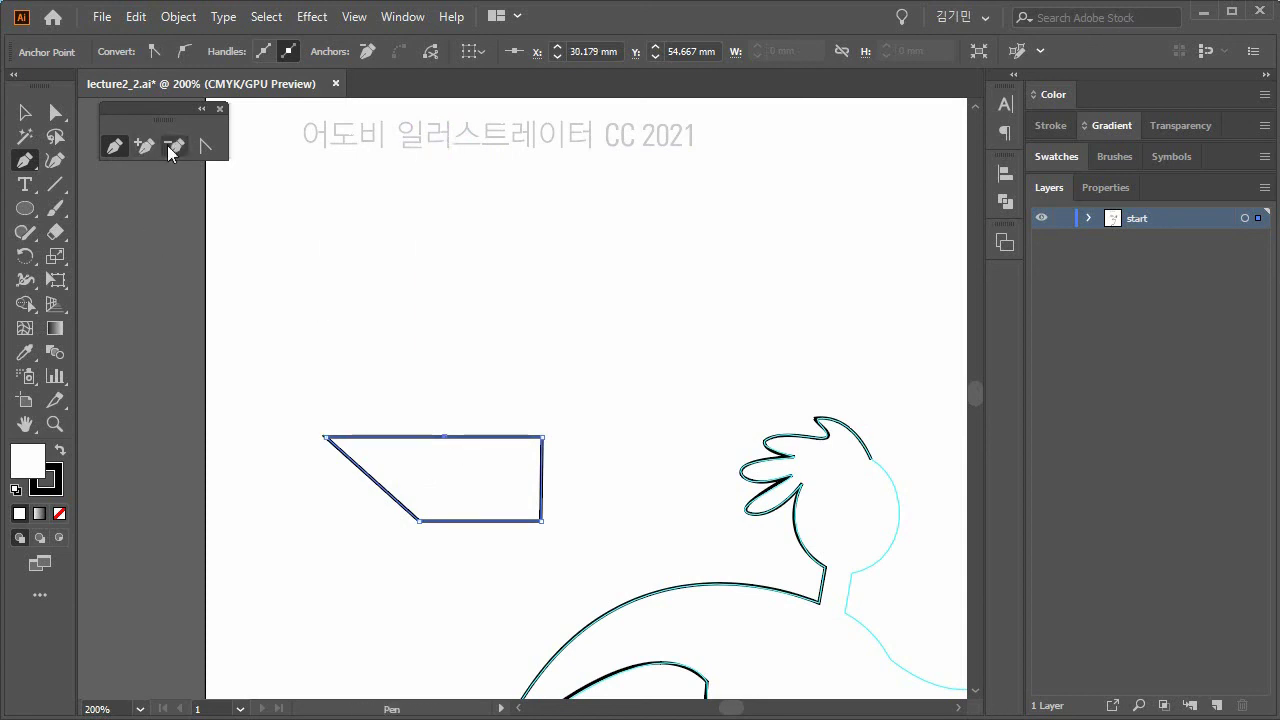
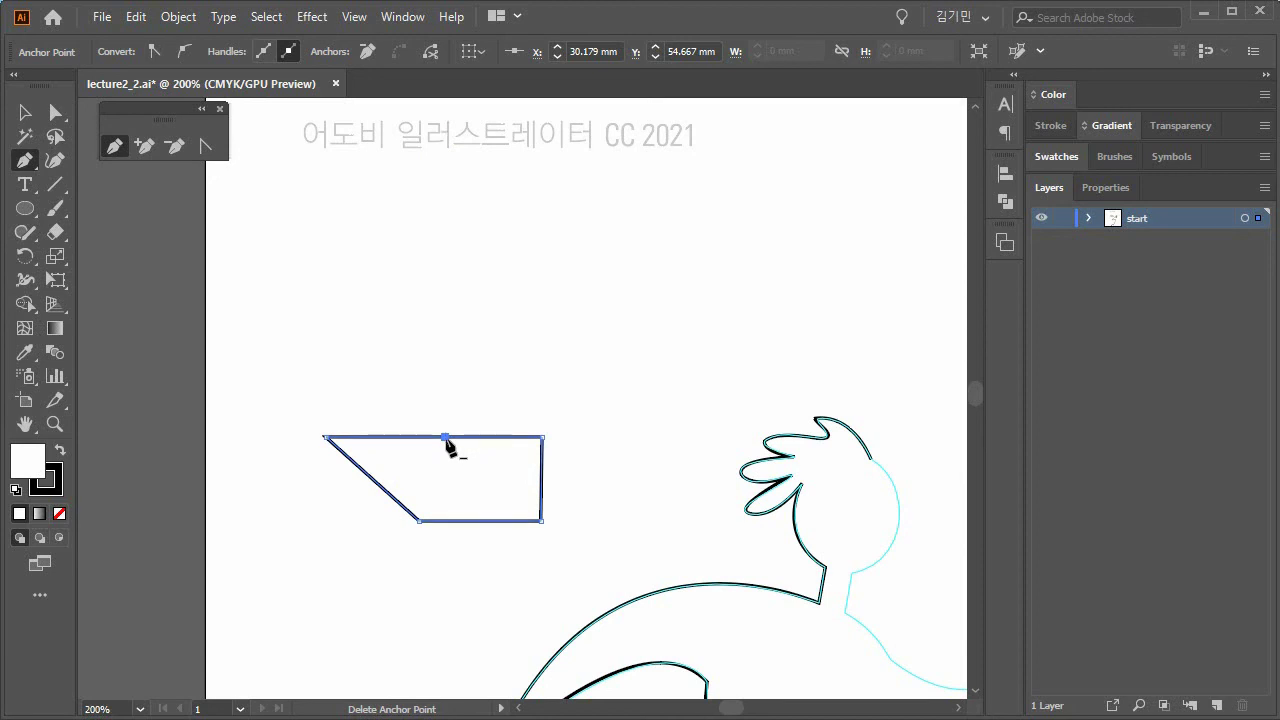
Delete two top anchors, add a diagonal point, and pull it up into a fourth corner.
left_click(445, 438)
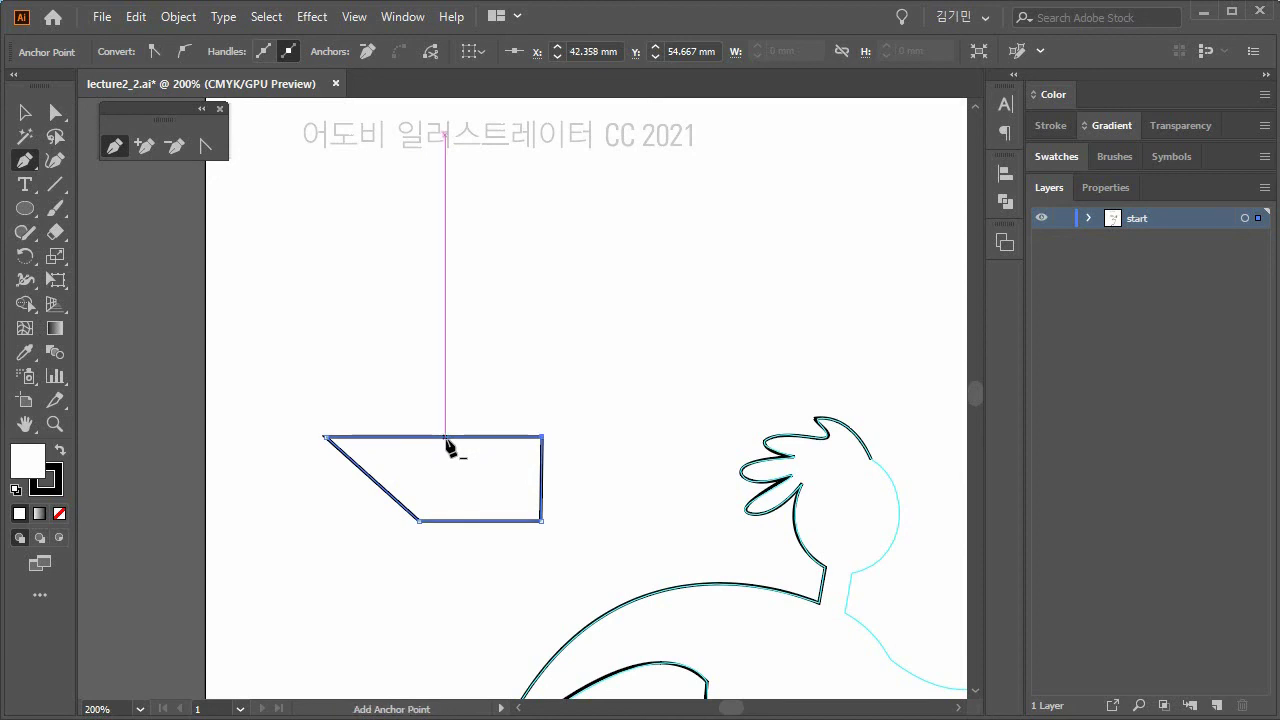
left_click(540, 438)
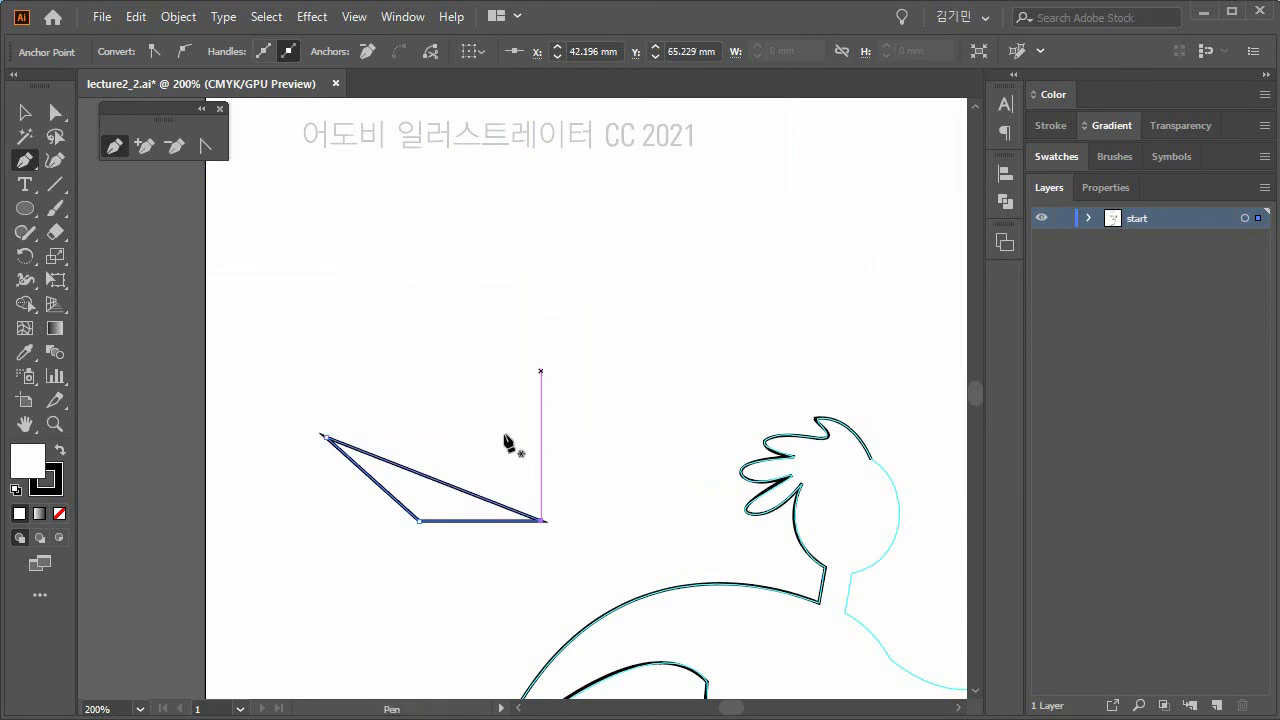
left_click(436, 481)
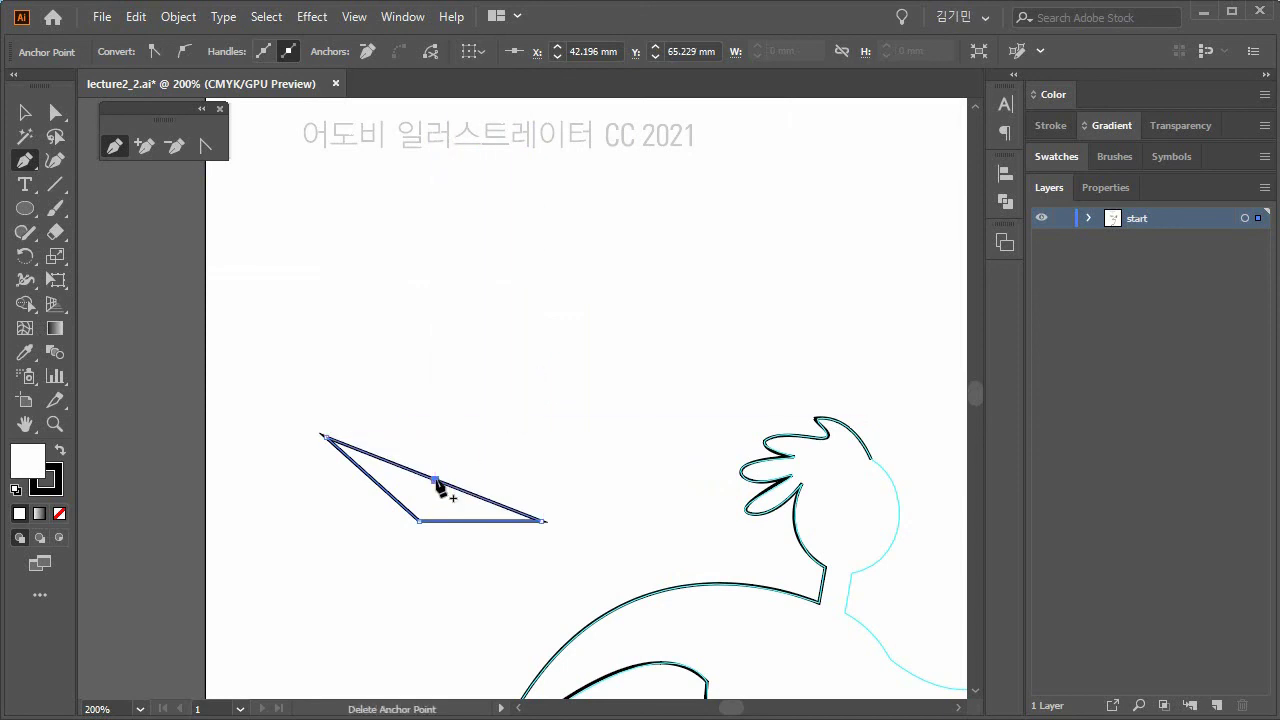
key("a")
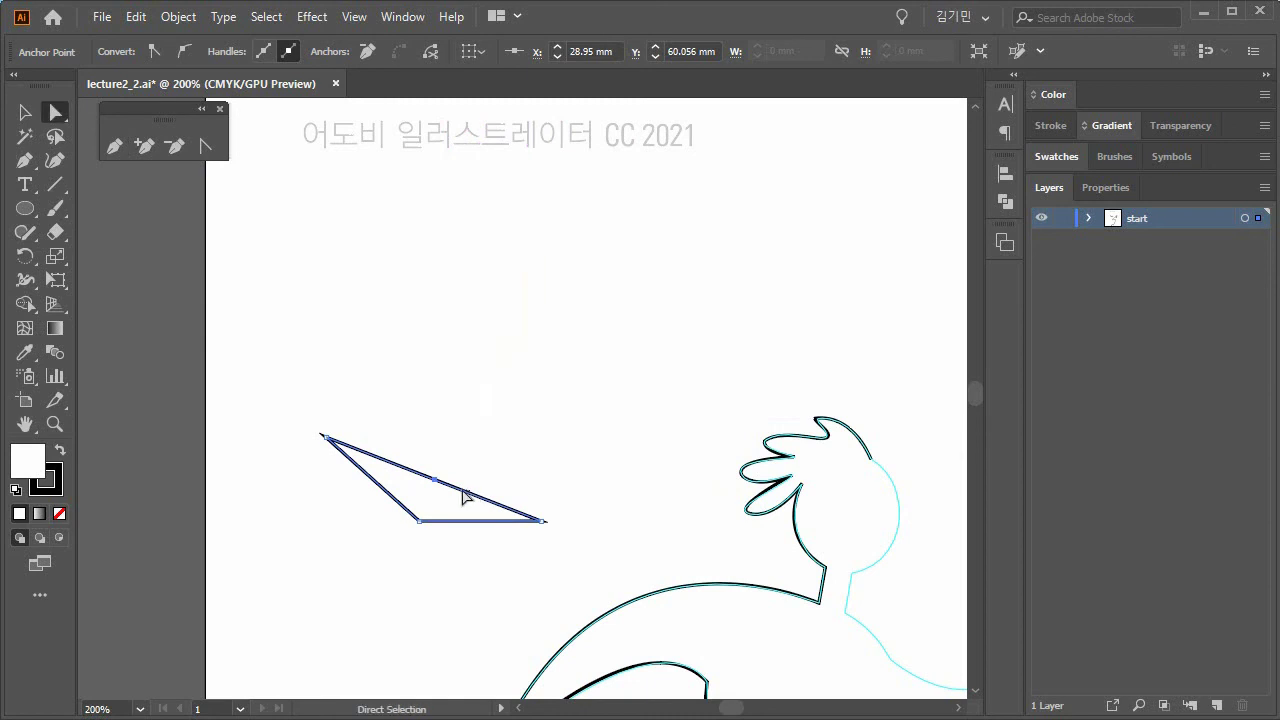
left_click_drag(436, 481, 486, 385)
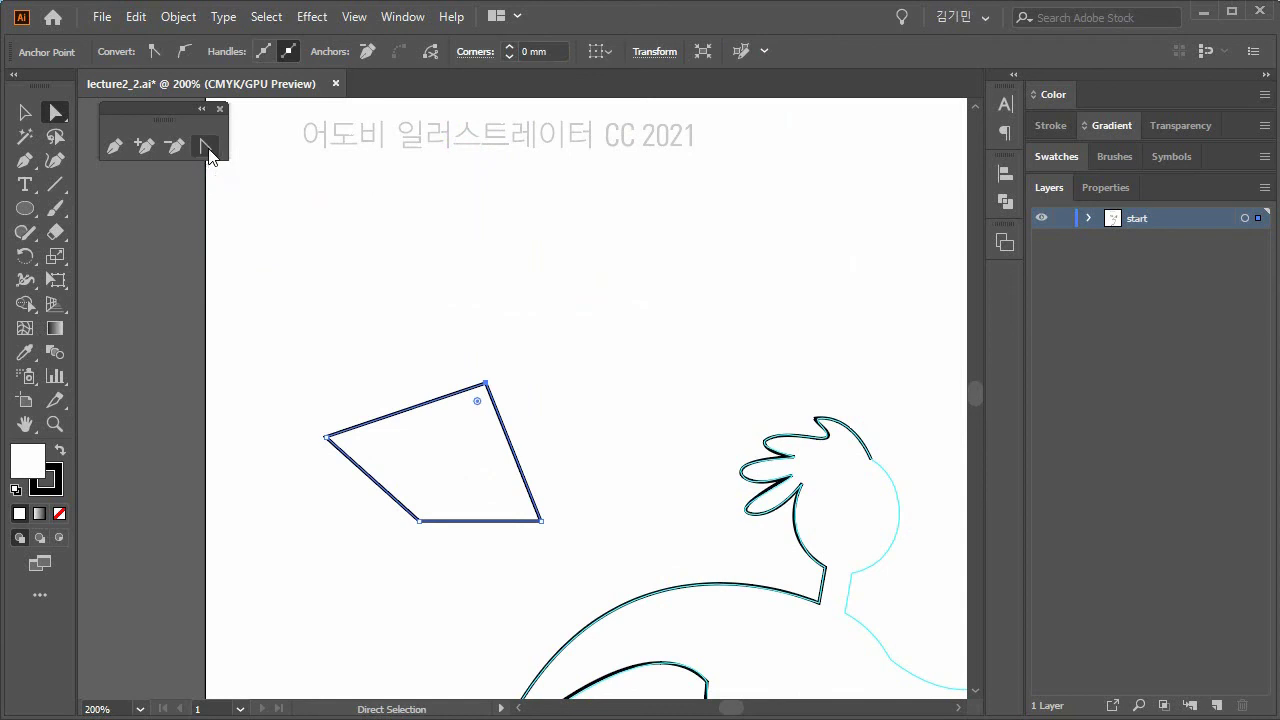
Convert the raised top corner into a smooth curve, then back to a sharp corner.
left_click(205, 147)
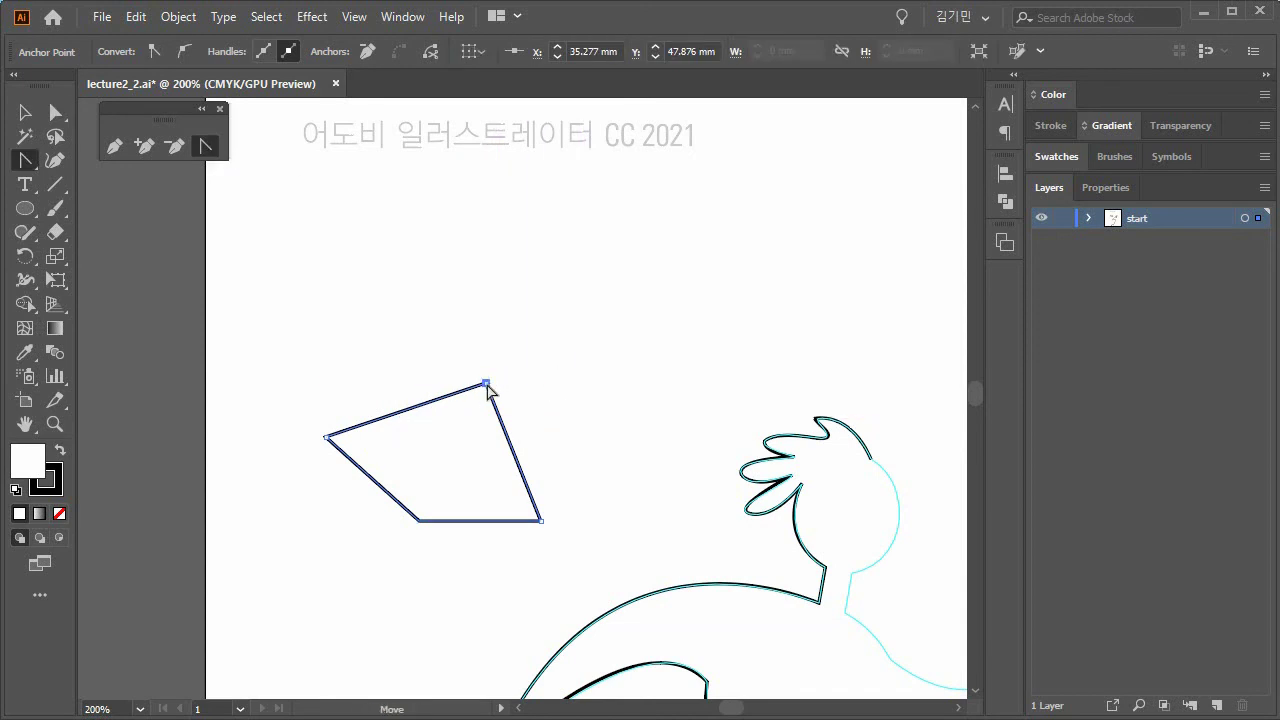
left_click_drag(486, 384, 581, 420)
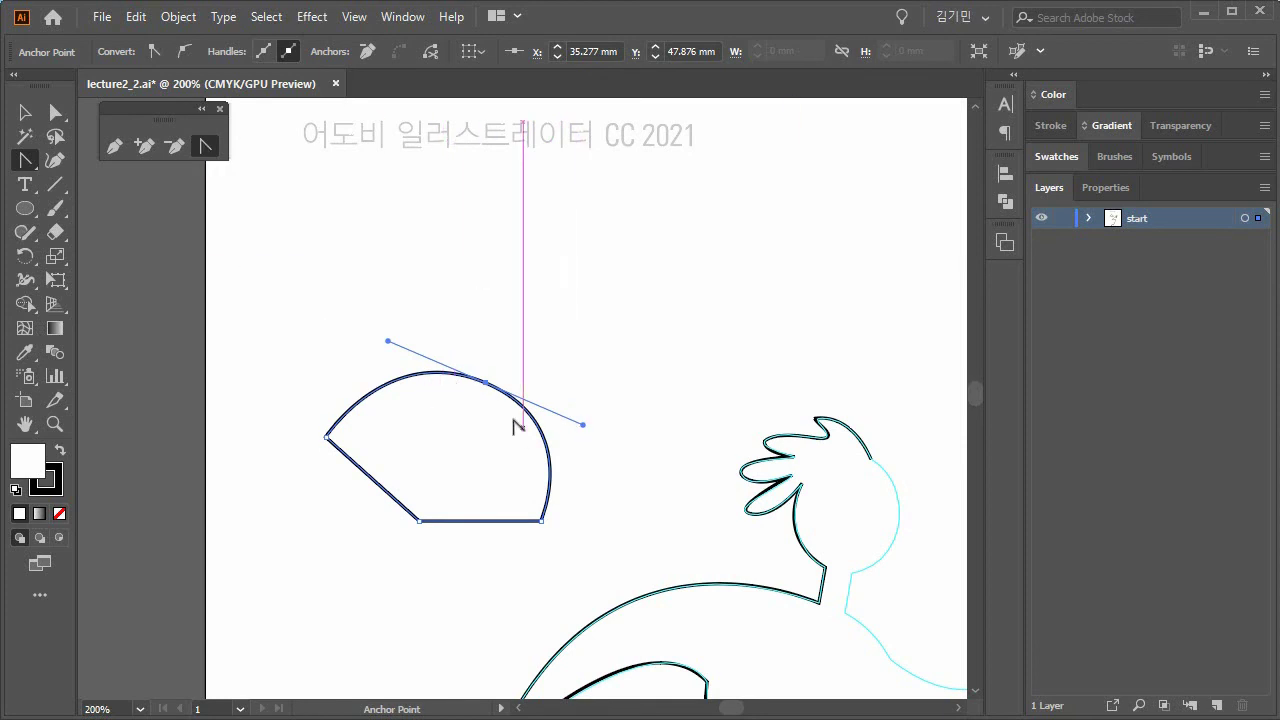
left_click(486, 384)
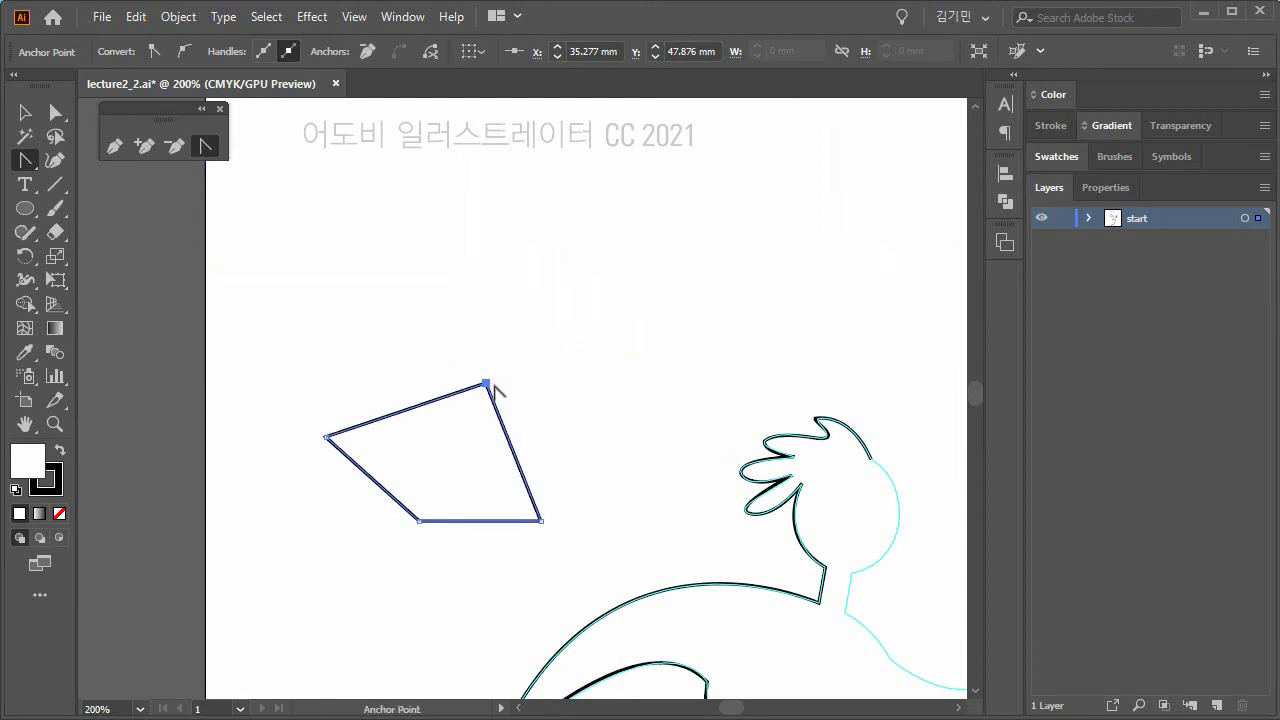
Select the practice quadrilateral and delete it.
key("space")
left_click_drag(607, 467, 569, 360)
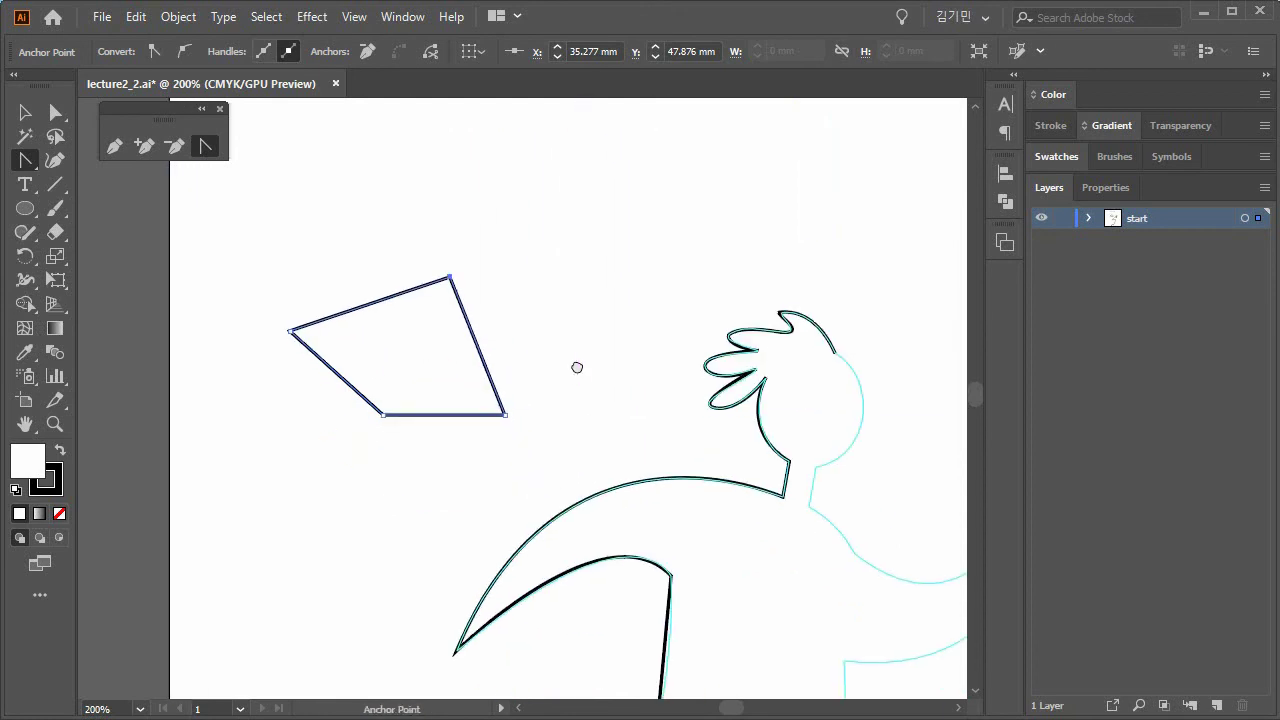
left_click(25, 112)
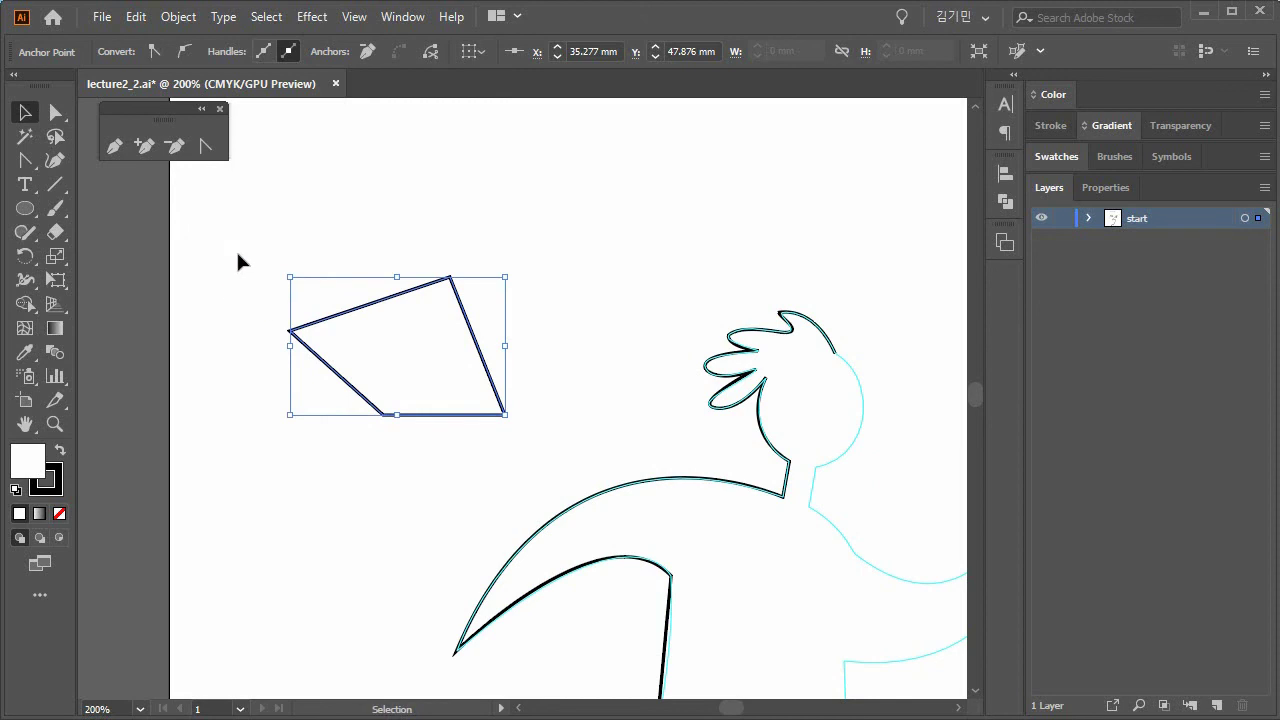
left_click_drag(550, 443, 548, 440)
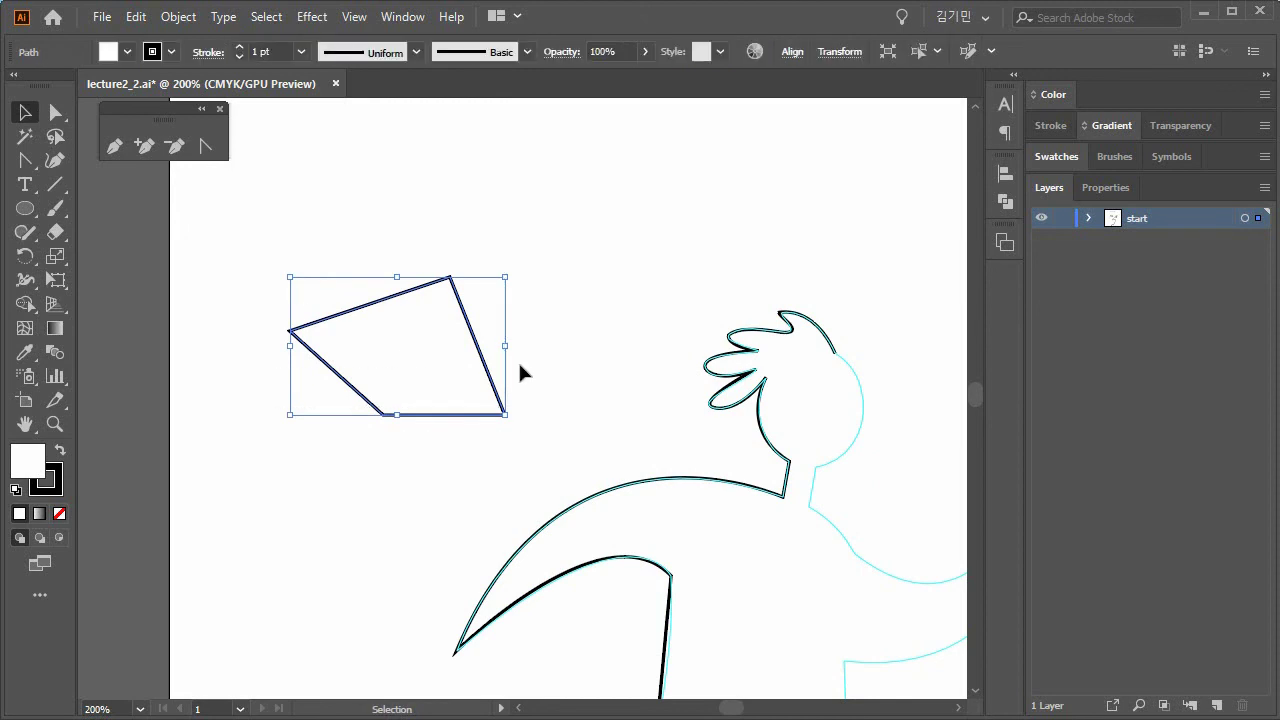
key("Delete")
Continue the outline from its endpoint with a curved anchor along the cyan guide, ending in a sharp turn.
left_click(114, 146)
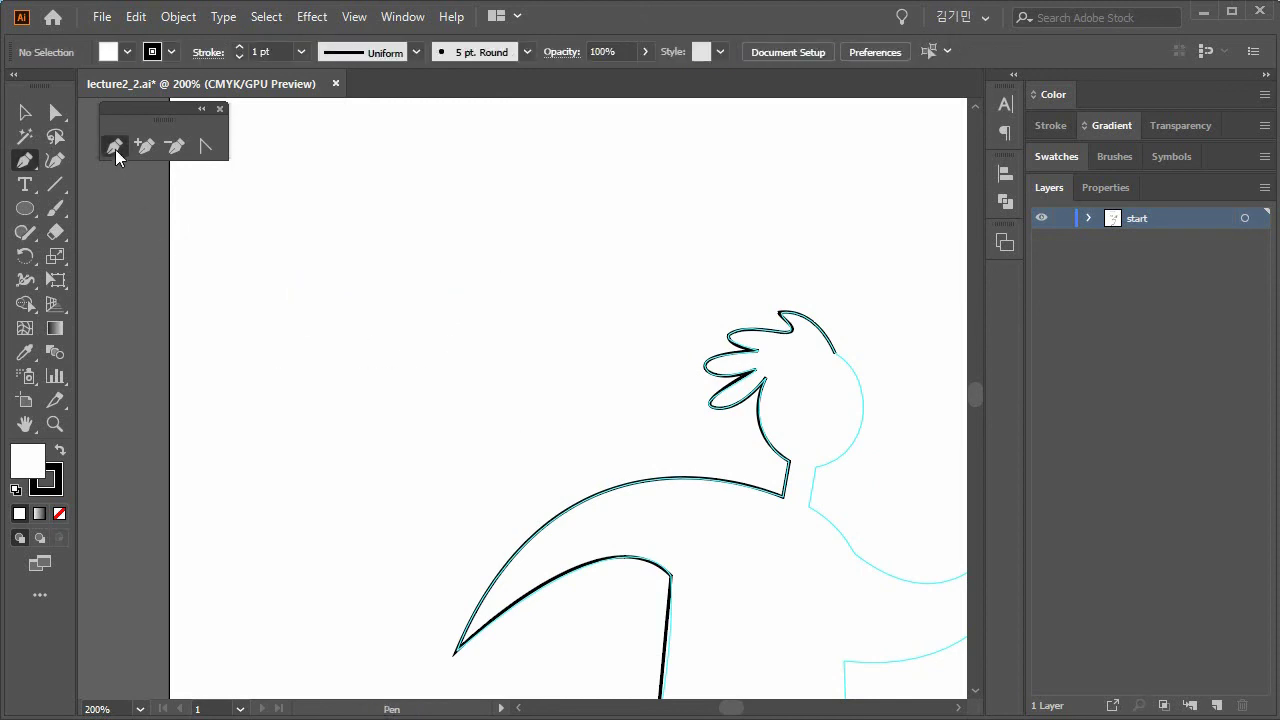
left_click_drag(594, 489, 630, 240)
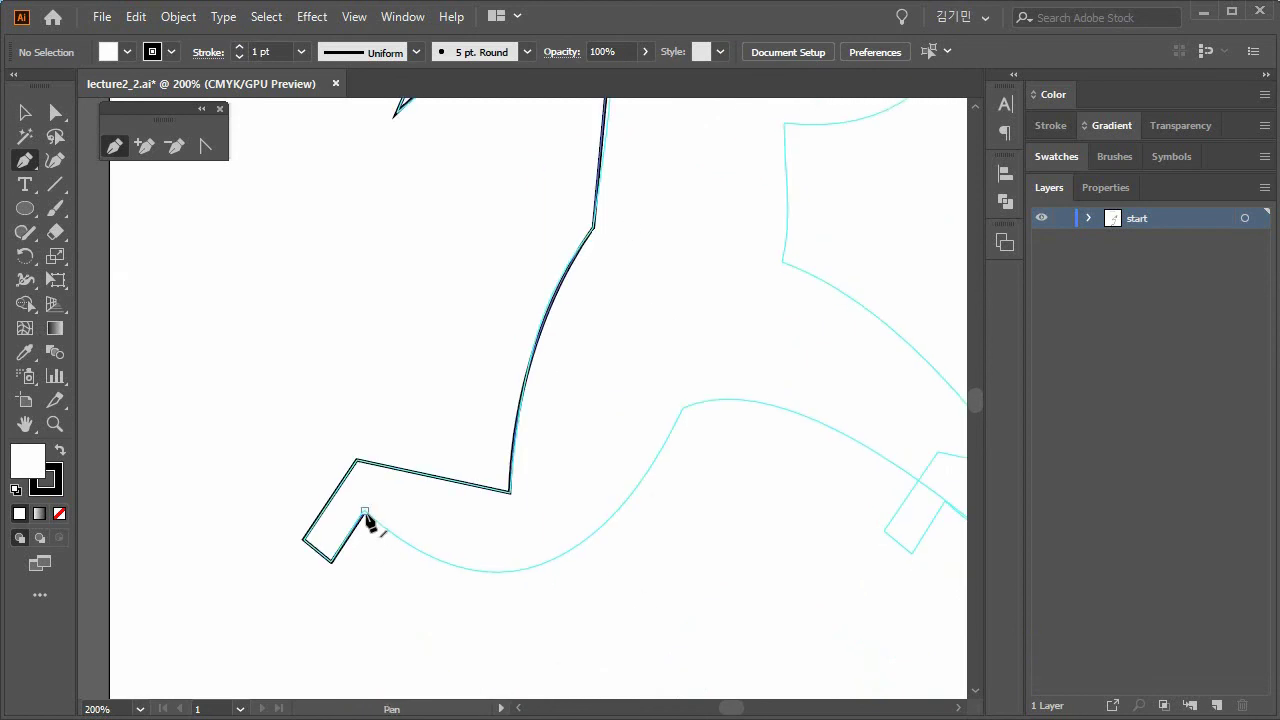
left_click(365, 512)
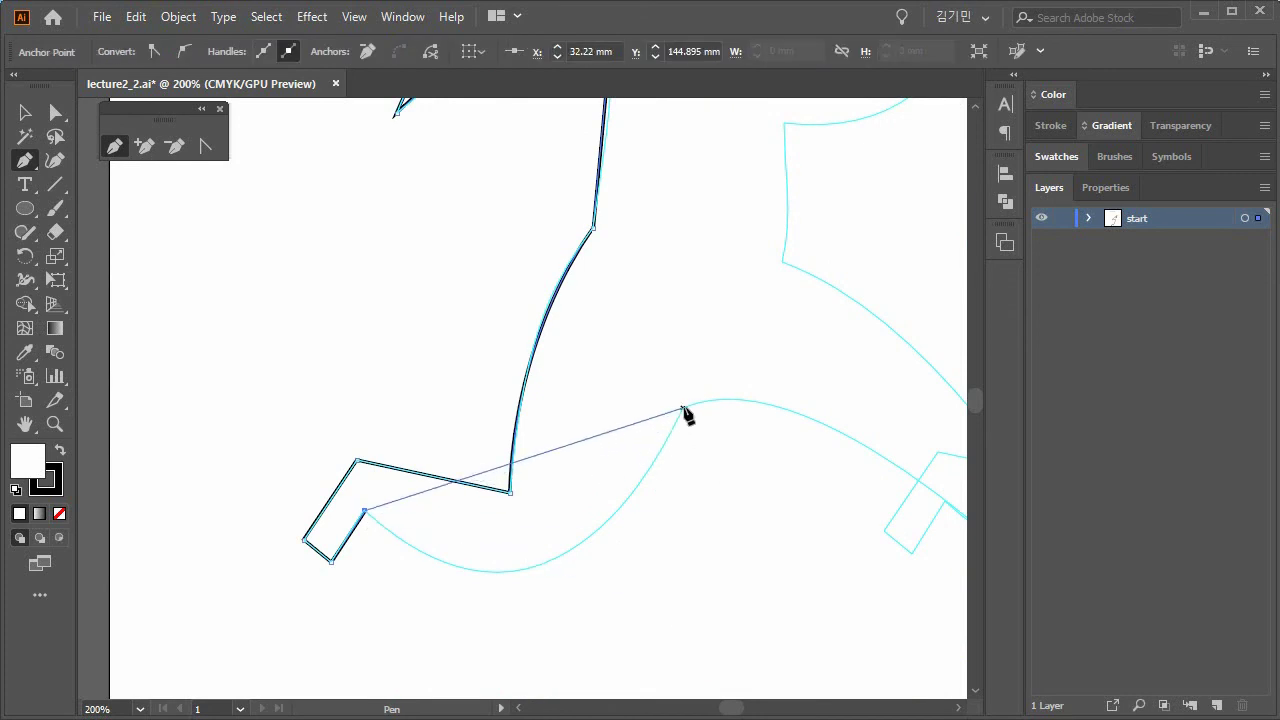
left_click_drag(683, 409, 820, 122)
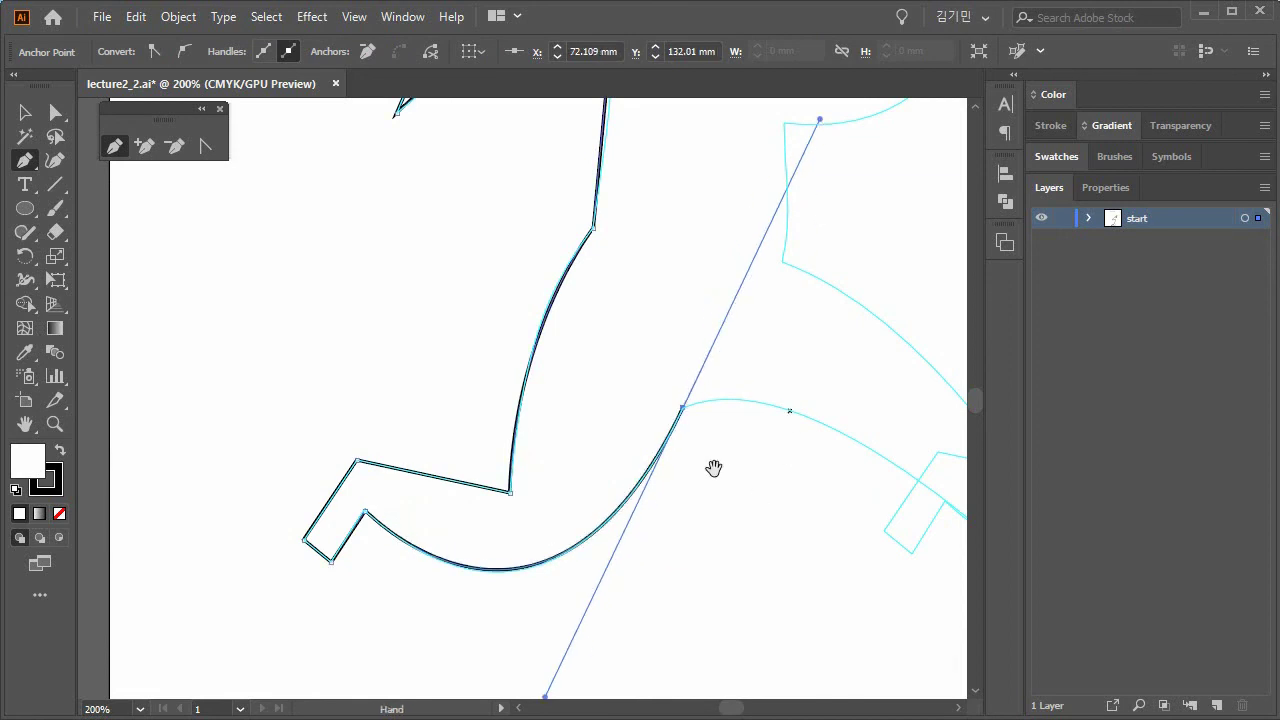
left_click_drag(714, 469, 531, 354)
left_click(500, 294)
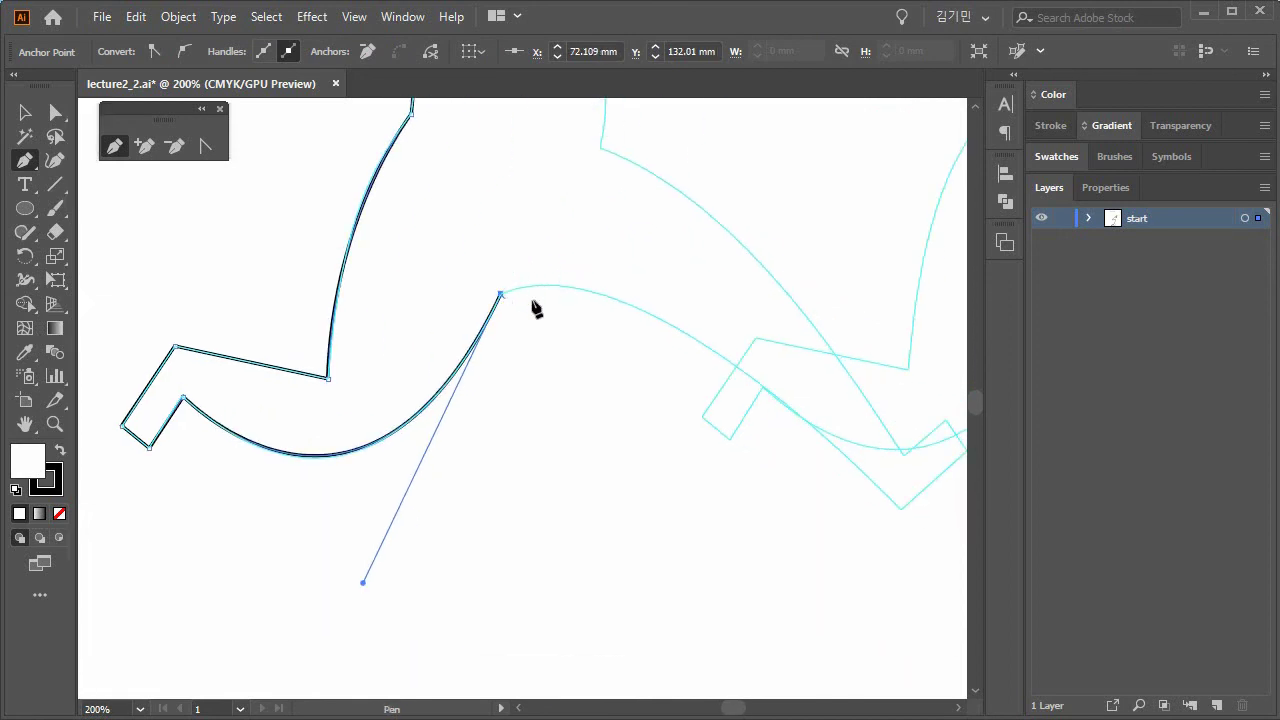
Trace the next leg curve and a straight corner at the foot tip, then stop drawing.
left_click_drag(690, 416, 566, 376)
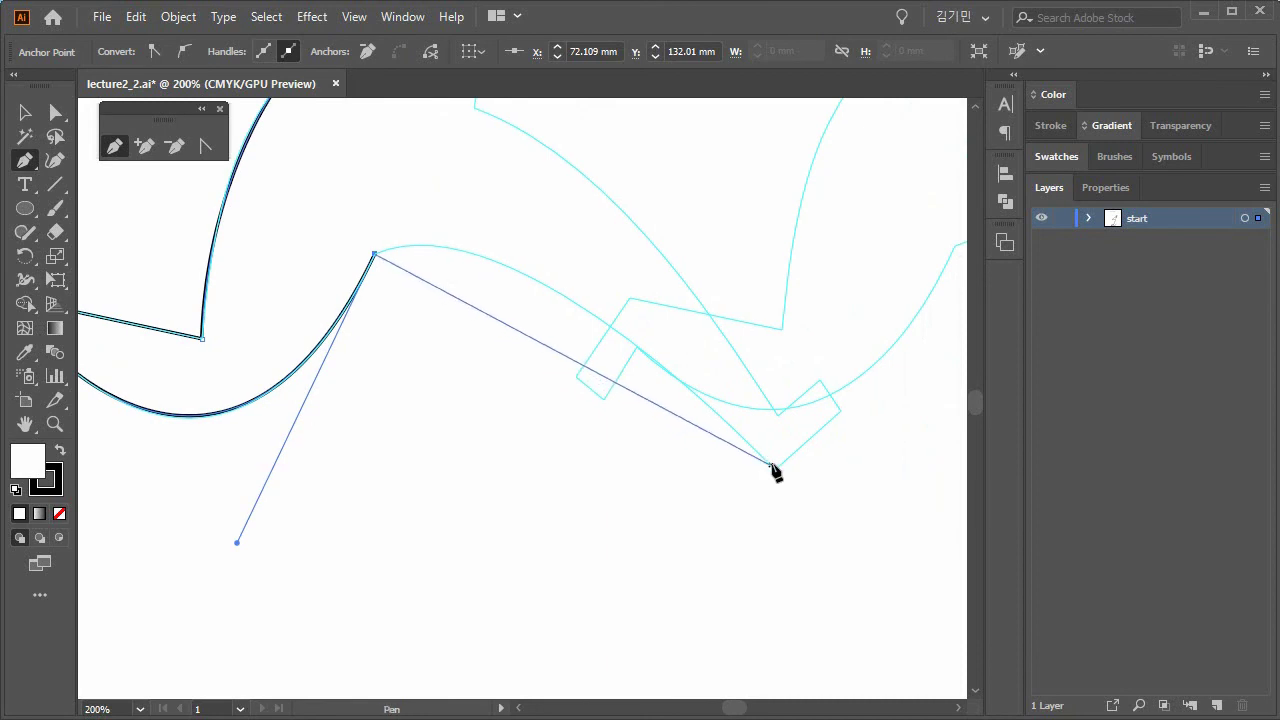
mouse_move(774, 469)
left_mouse_down()
mouse_move(903, 603)
mouse_move(873, 637)
left_mouse_up()
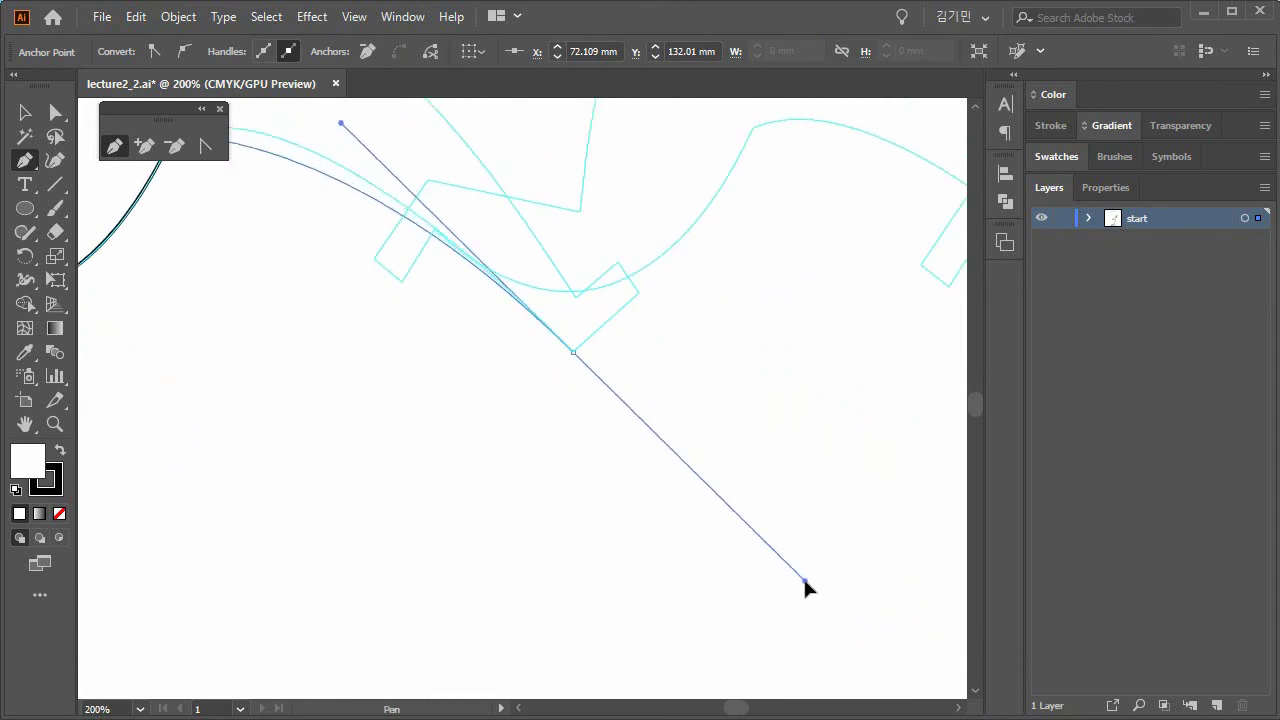
left_click_drag(873, 640, 869, 643)
left_click(574, 355)
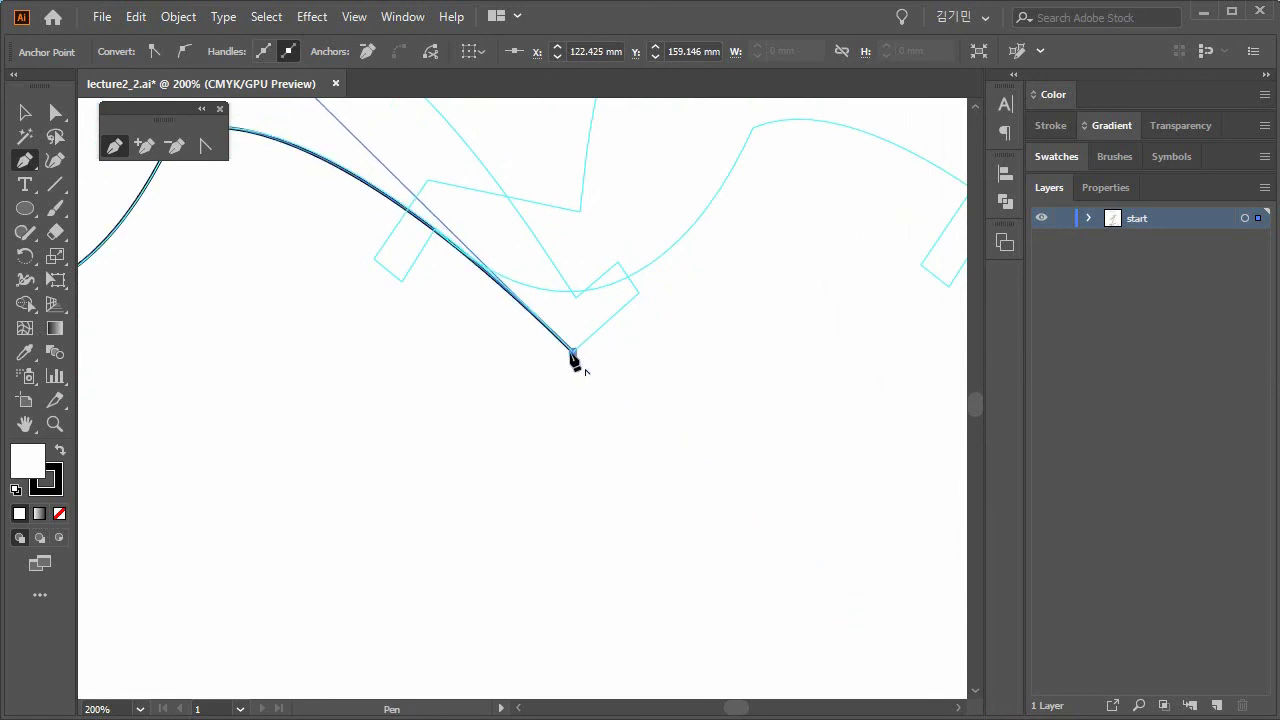
left_click_drag(739, 257, 922, 510)
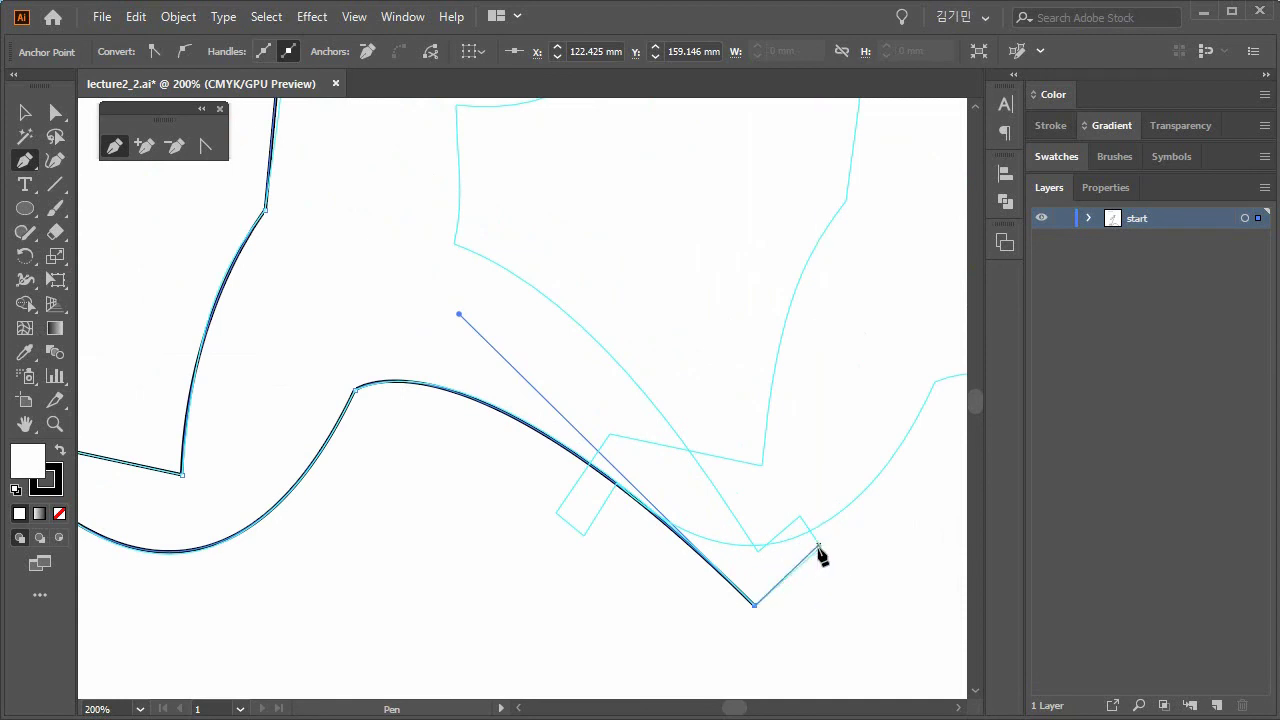
left_click(819, 546)
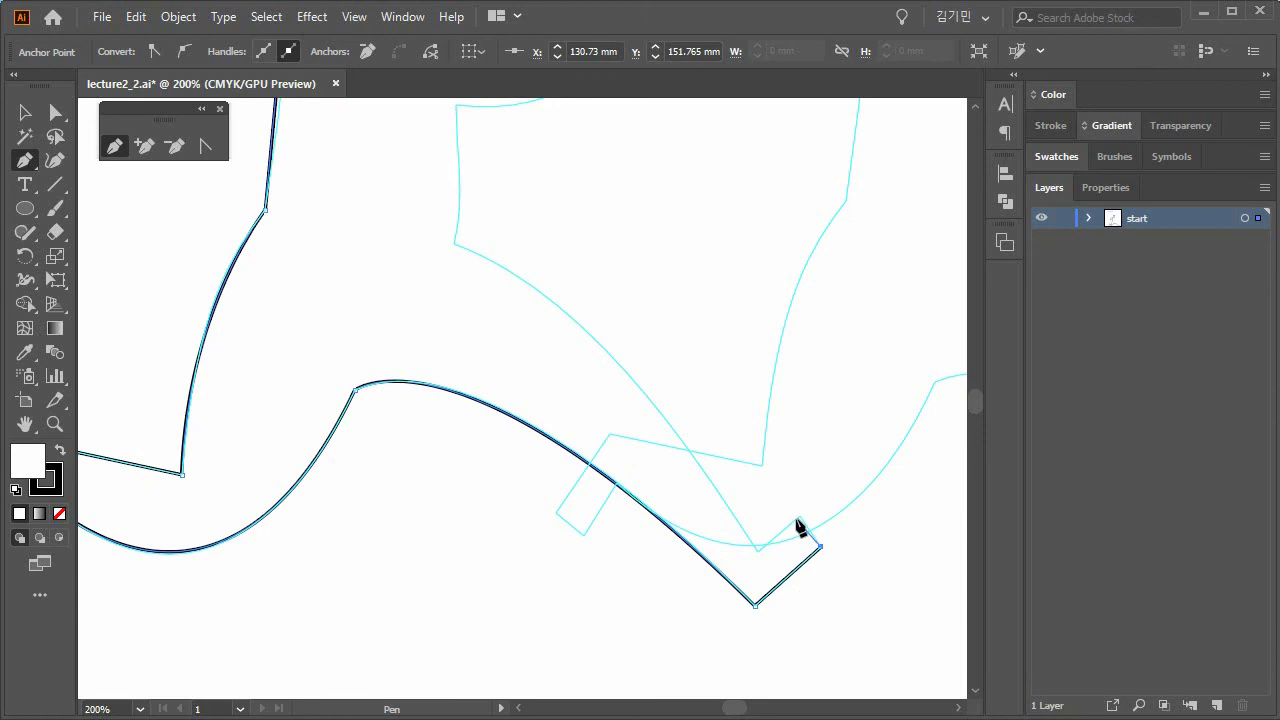
left_click(834, 414, "ctrl")
left_click_drag(514, 223, 772, 448)
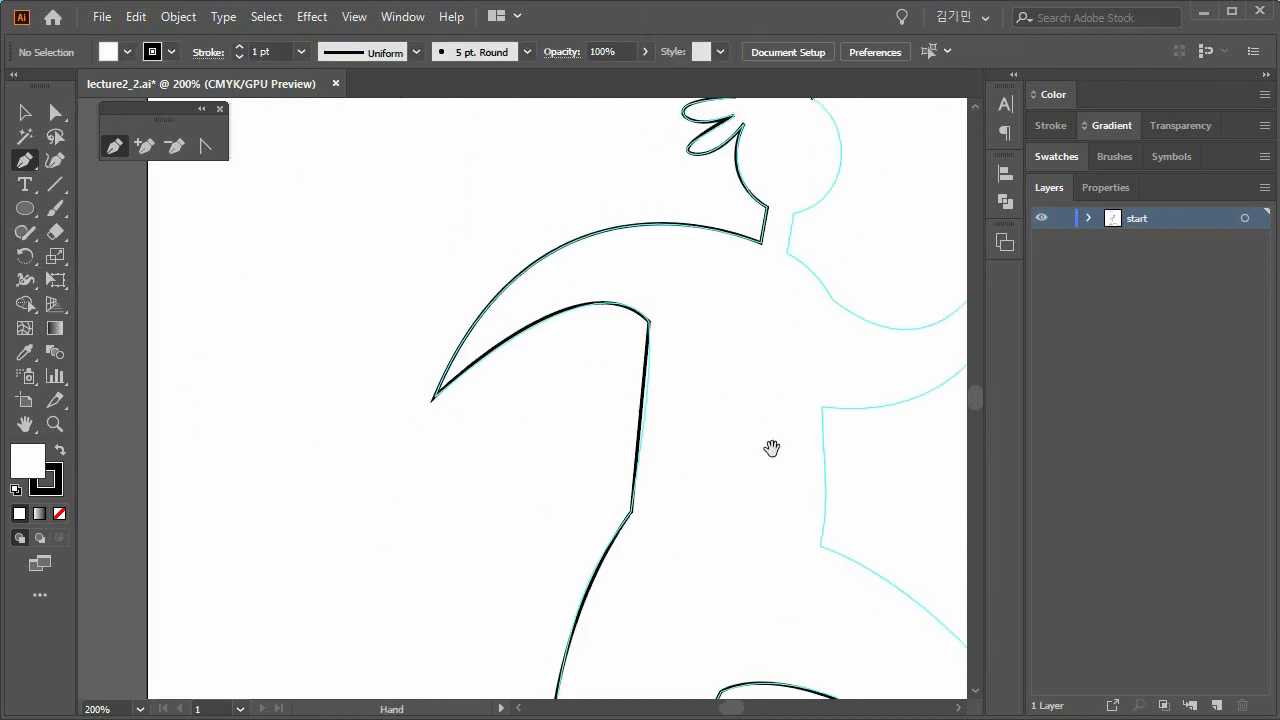
left_click(24, 208)
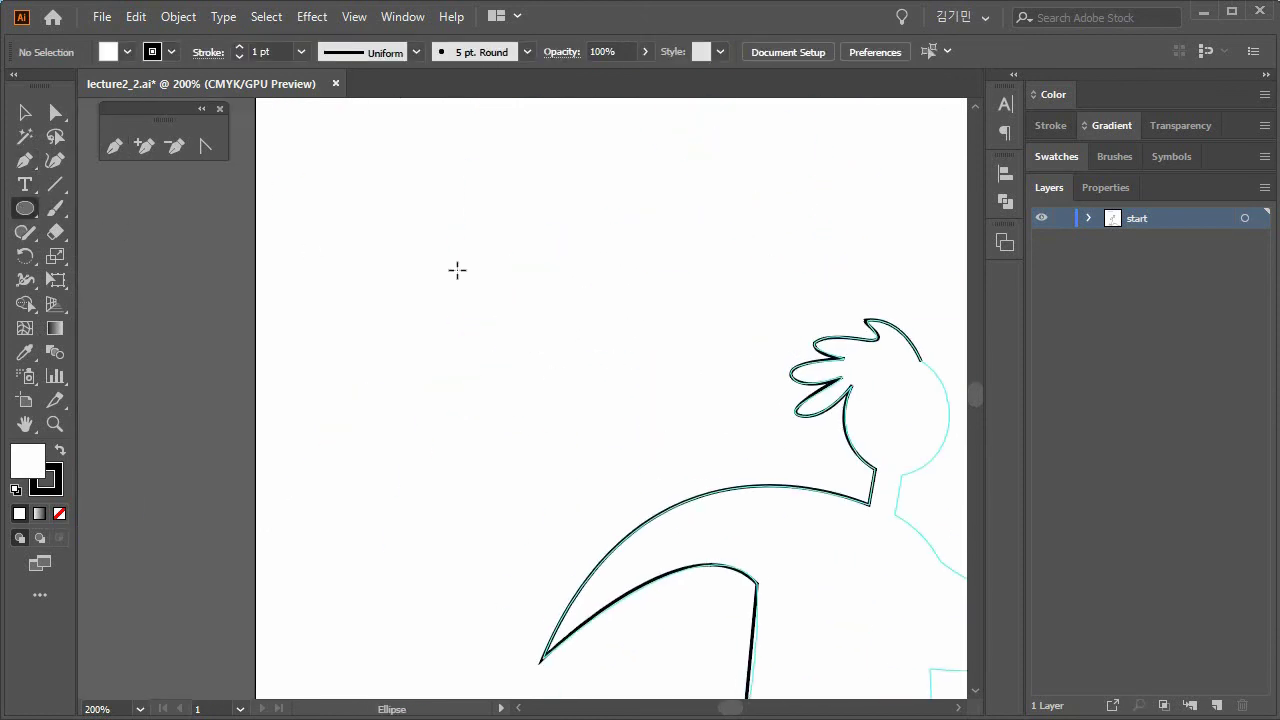
left_click_drag(425, 148, 664, 435)
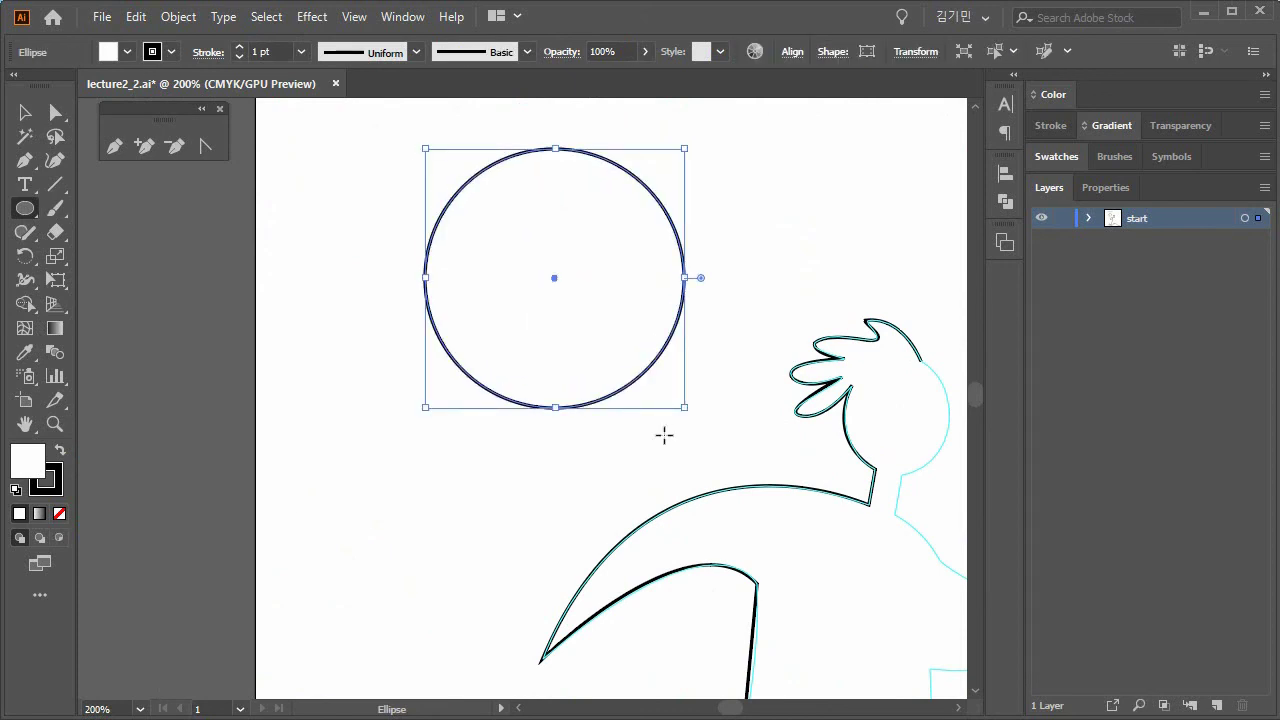
key("a")
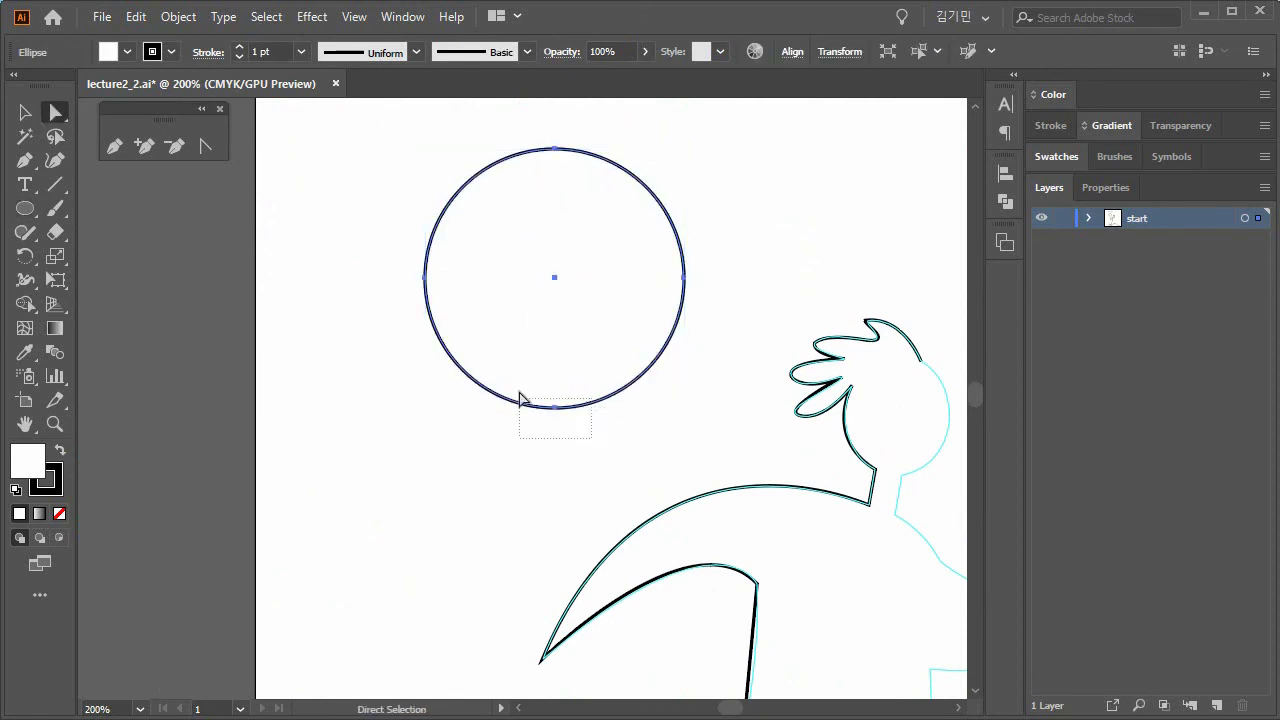
left_click_drag(520, 398, 536, 373)
key("Delete")
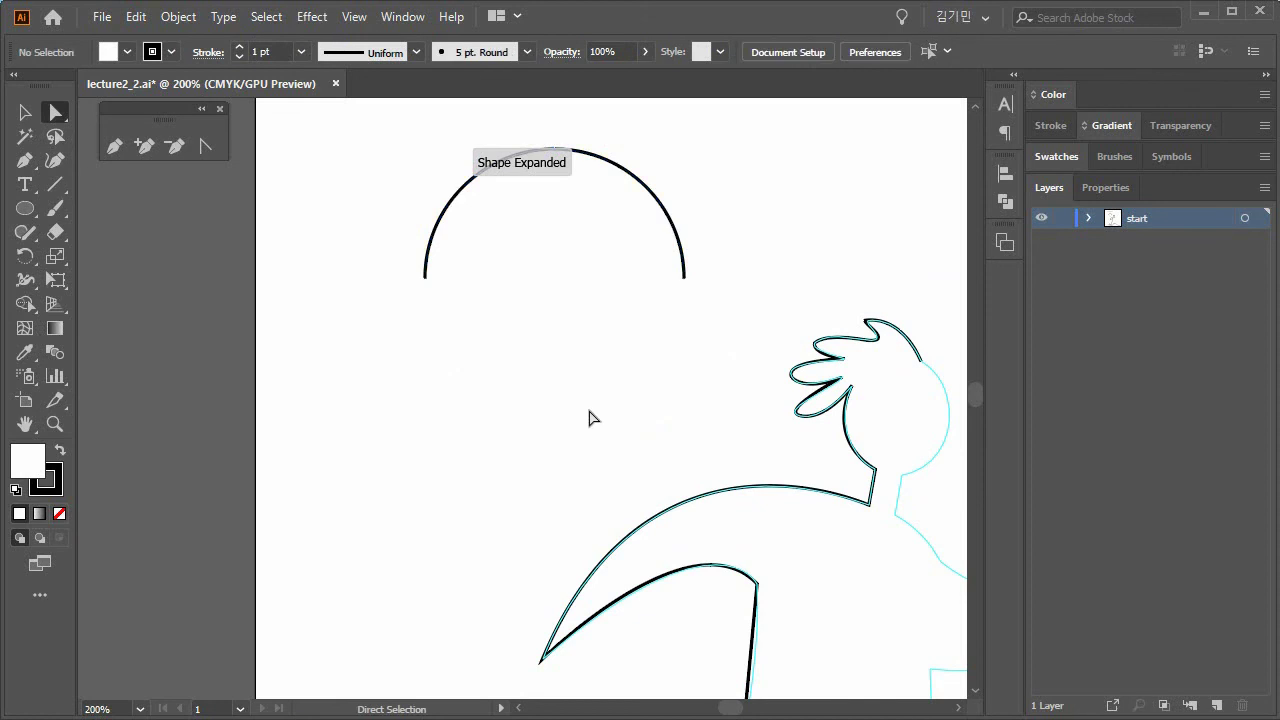
scroll(640, 440, "up", 3)
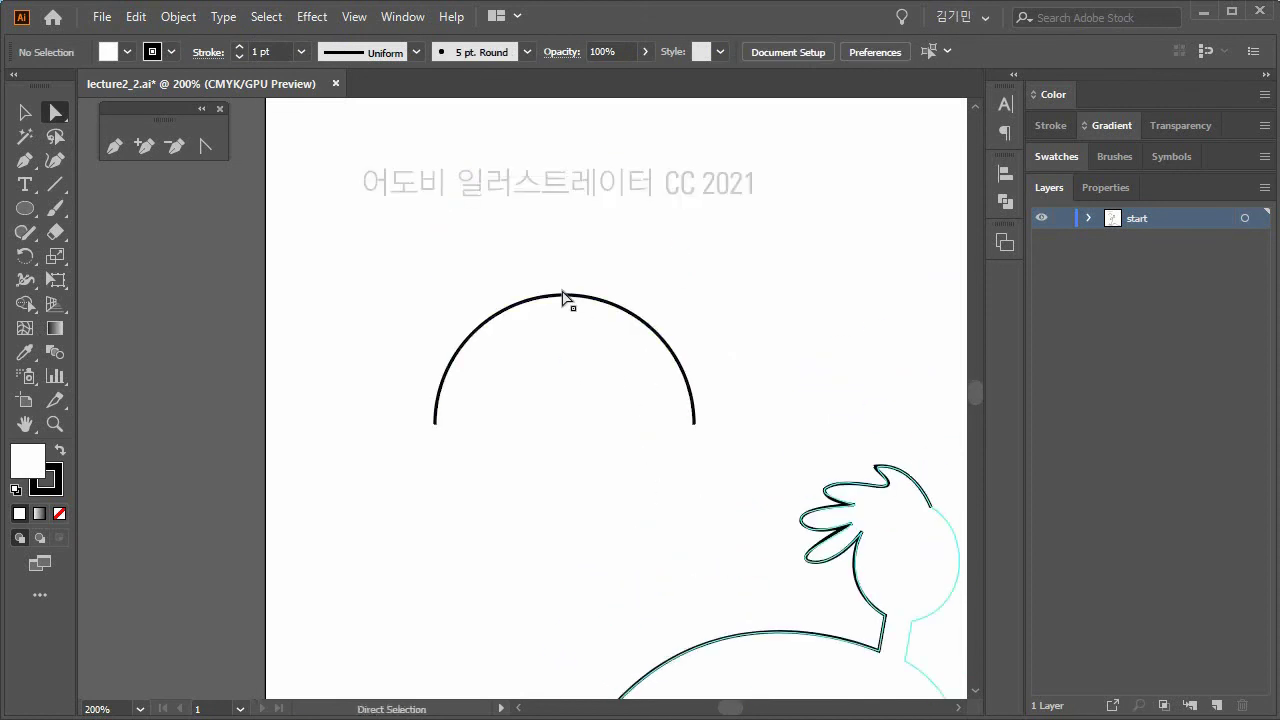
left_click(564, 296)
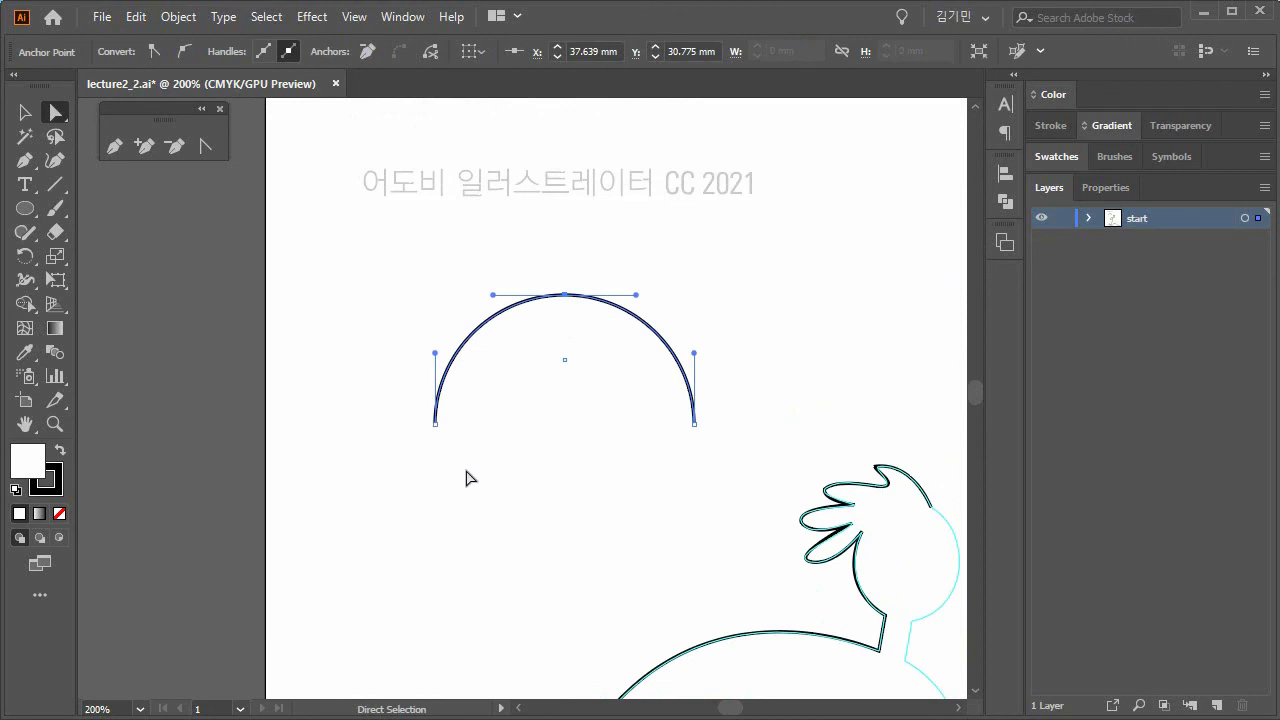
left_click_drag(396, 402, 398, 402)
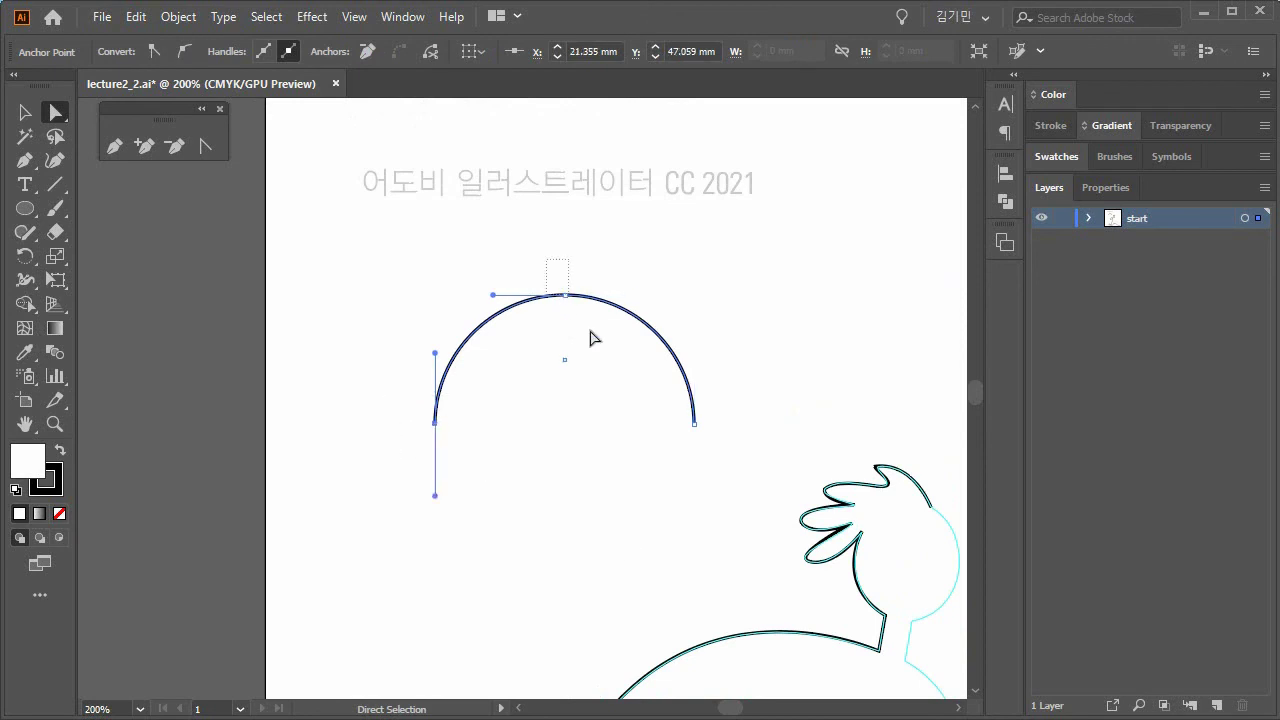
left_click_drag(588, 341, 588, 333)
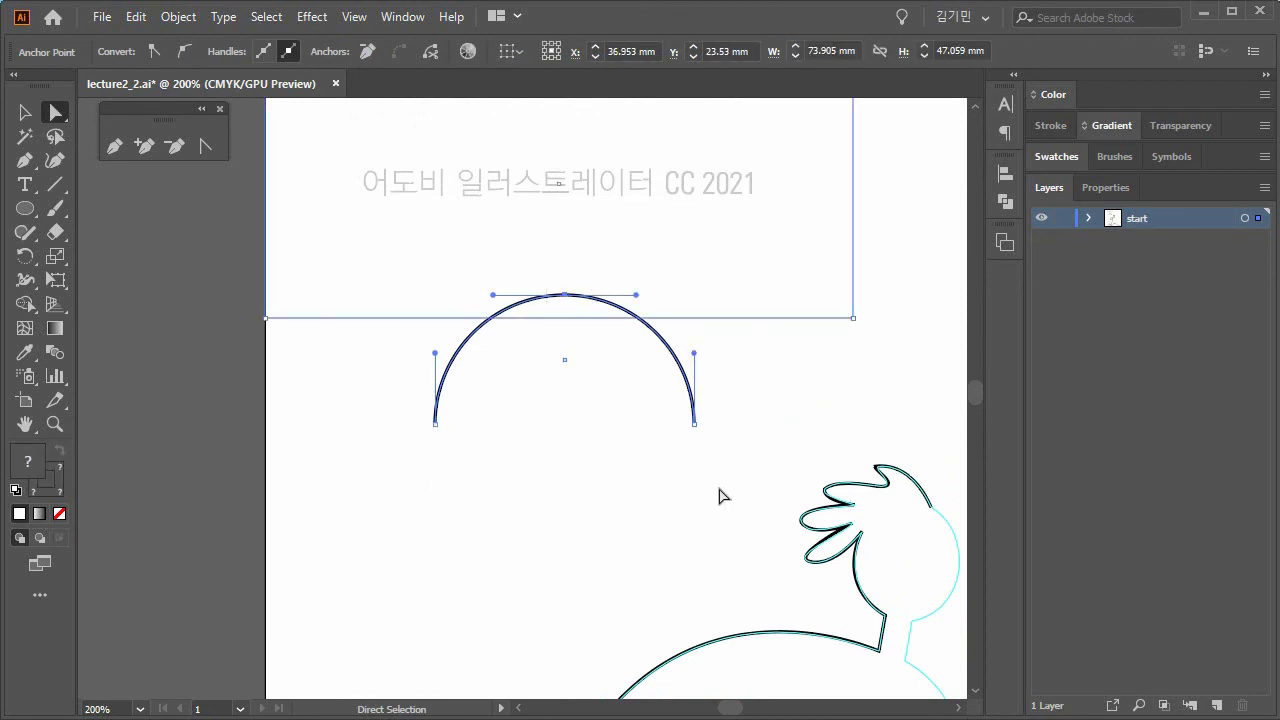
left_click_drag(656, 400, 657, 401)
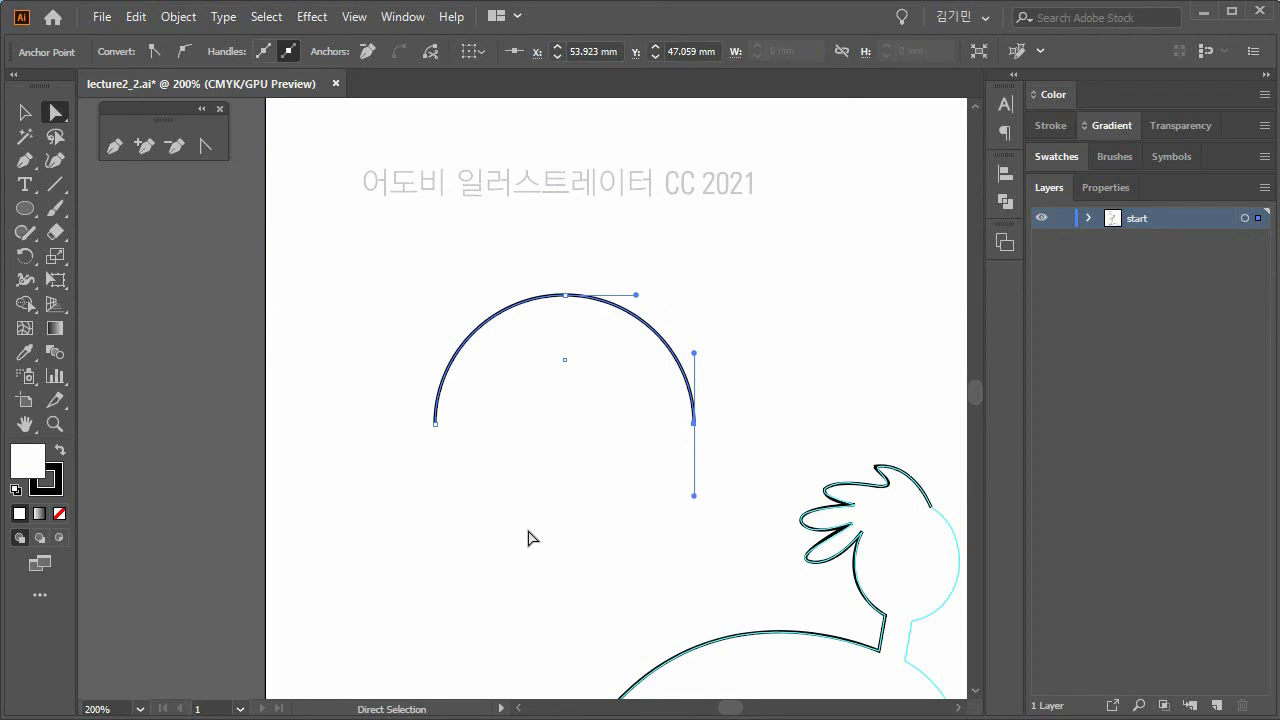
Resume the Pen path from its end anchor and undo a misplaced head anchor.
left_click(603, 536)
scroll(746, 537, "right", 5)
scroll(329, 246, "down", 1)
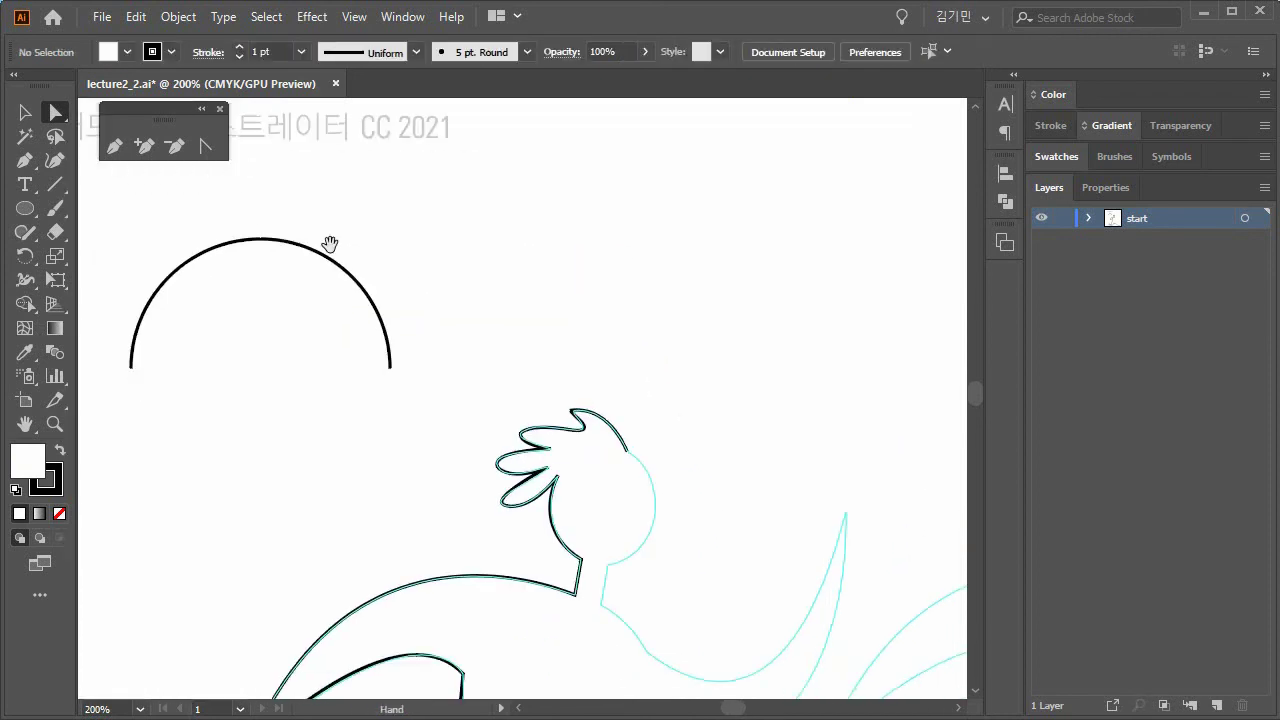
left_click(27, 160)
left_click(626, 452)
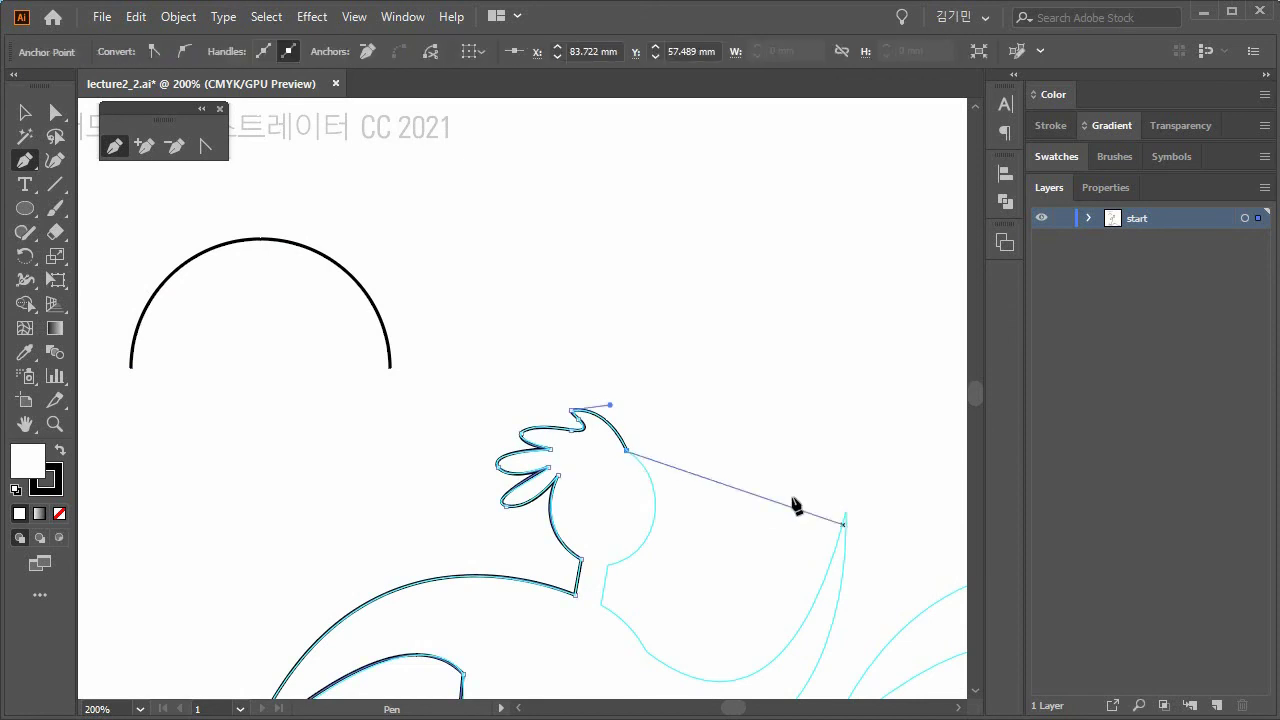
left_click_drag(716, 498, 718, 390)
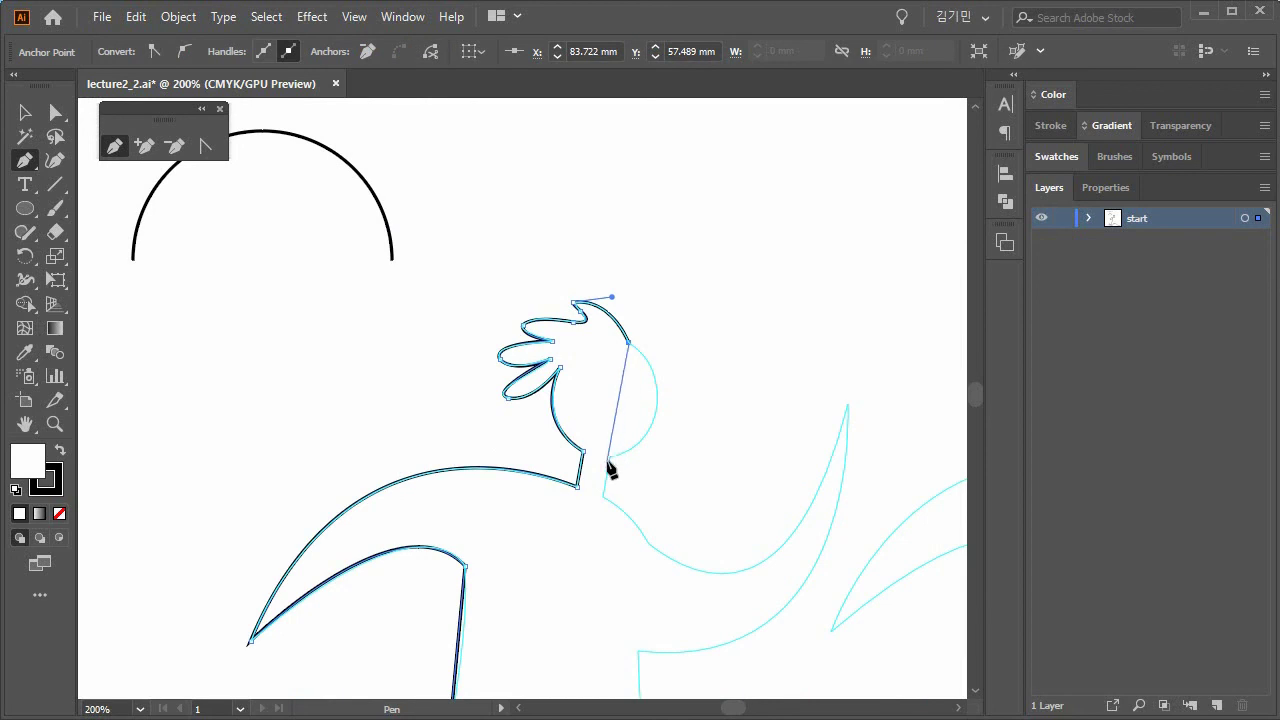
left_click_drag(609, 458, 540, 510)
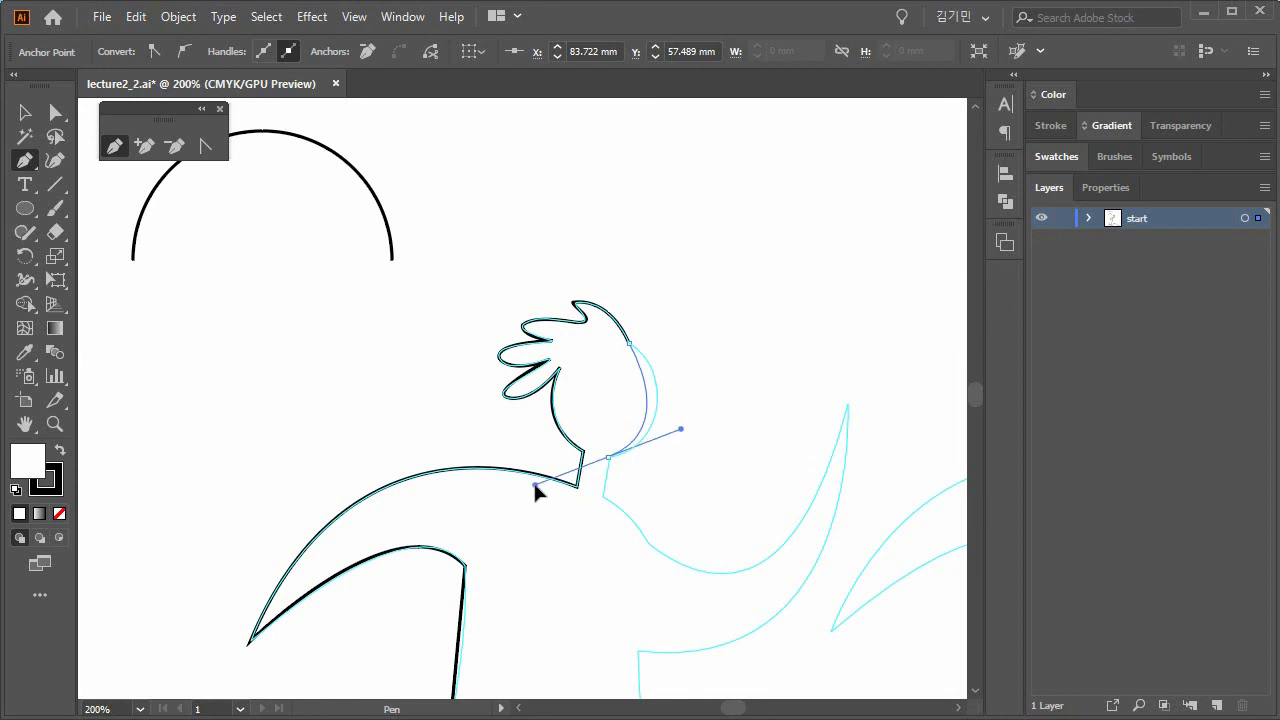
left_click_drag(540, 508, 537, 502)
key("ctrl+z")
Trace curved and corner anchors down the back of the head, neck and shoulder.
mouse_move(655, 395)
left_mouse_down()
mouse_move(642, 453)
mouse_move(650, 436)
left_mouse_up()
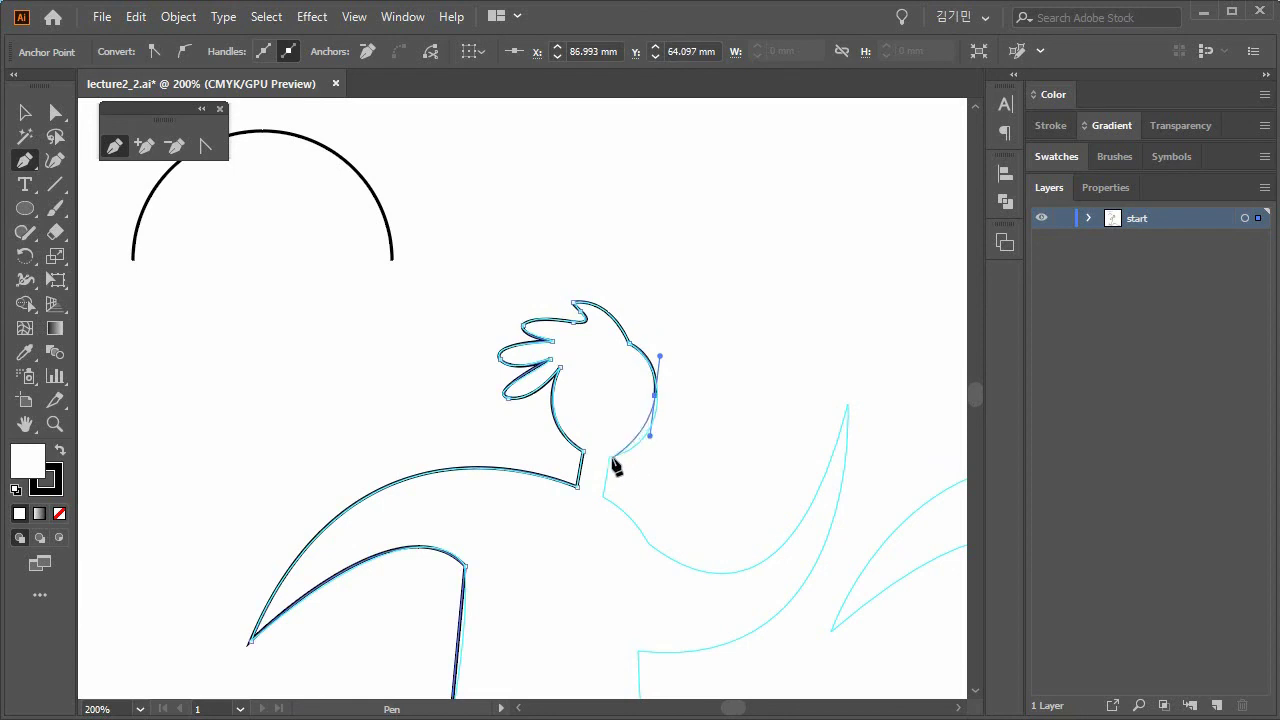
left_click(609, 457)
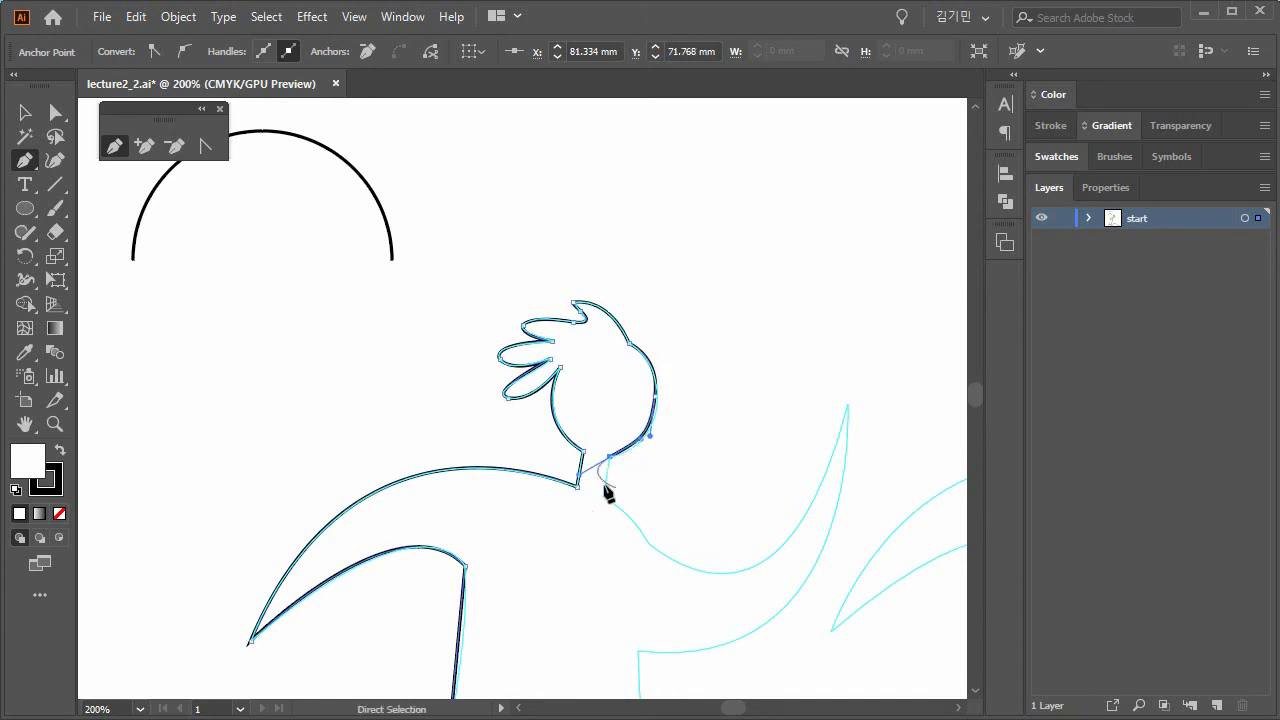
left_click(610, 458)
left_click(601, 498)
left_click_drag(650, 545, 678, 585)
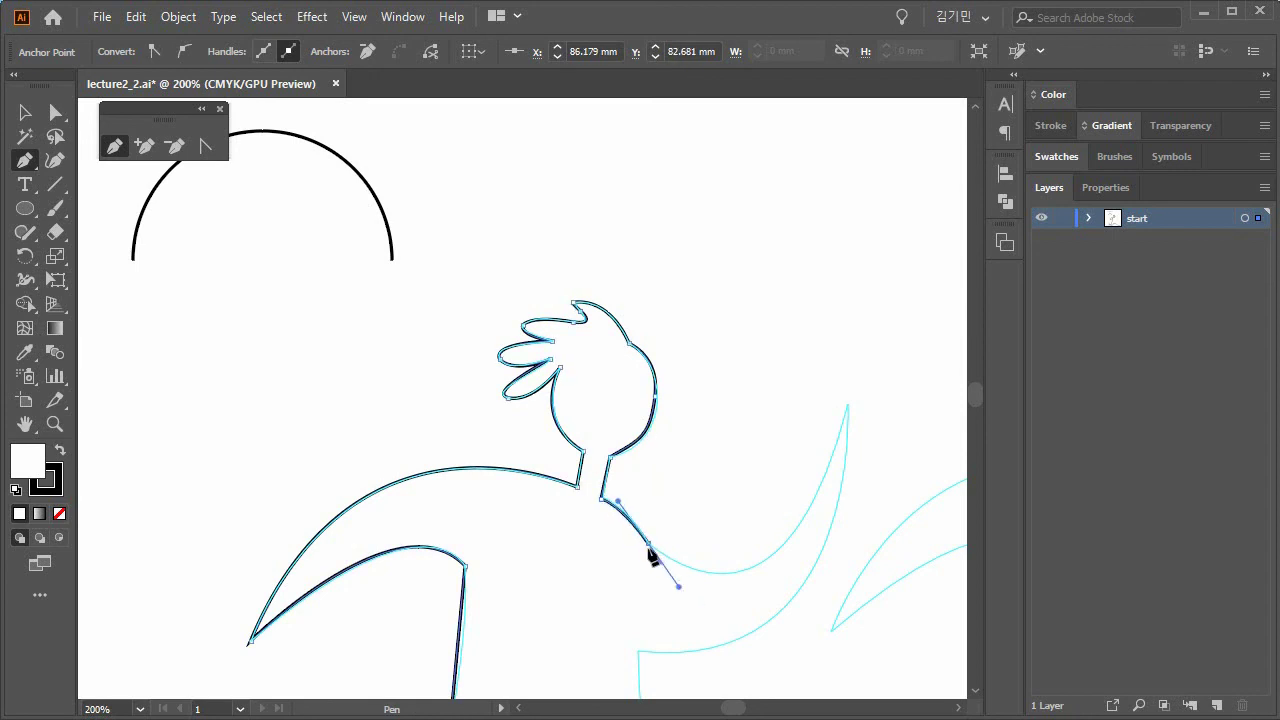
left_click(649, 546)
Trace the raised arm's sharp tip, the curve under the arm, and a corner at the waist.
left_click_drag(849, 411, 910, 157)
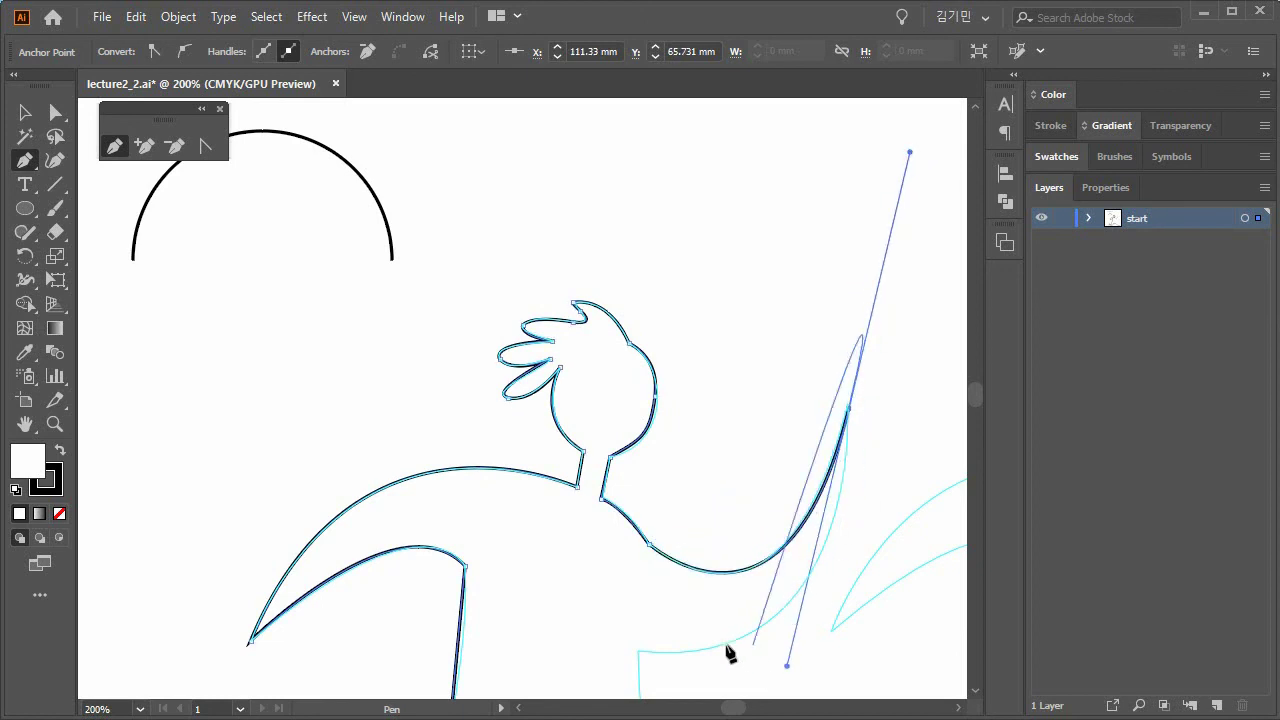
left_click(849, 411)
mouse_move(874, 443)
left_mouse_down()
mouse_move(807, 292)
mouse_move(680, 263)
left_mouse_up()
left_click_drag(441, 456, 221, 427)
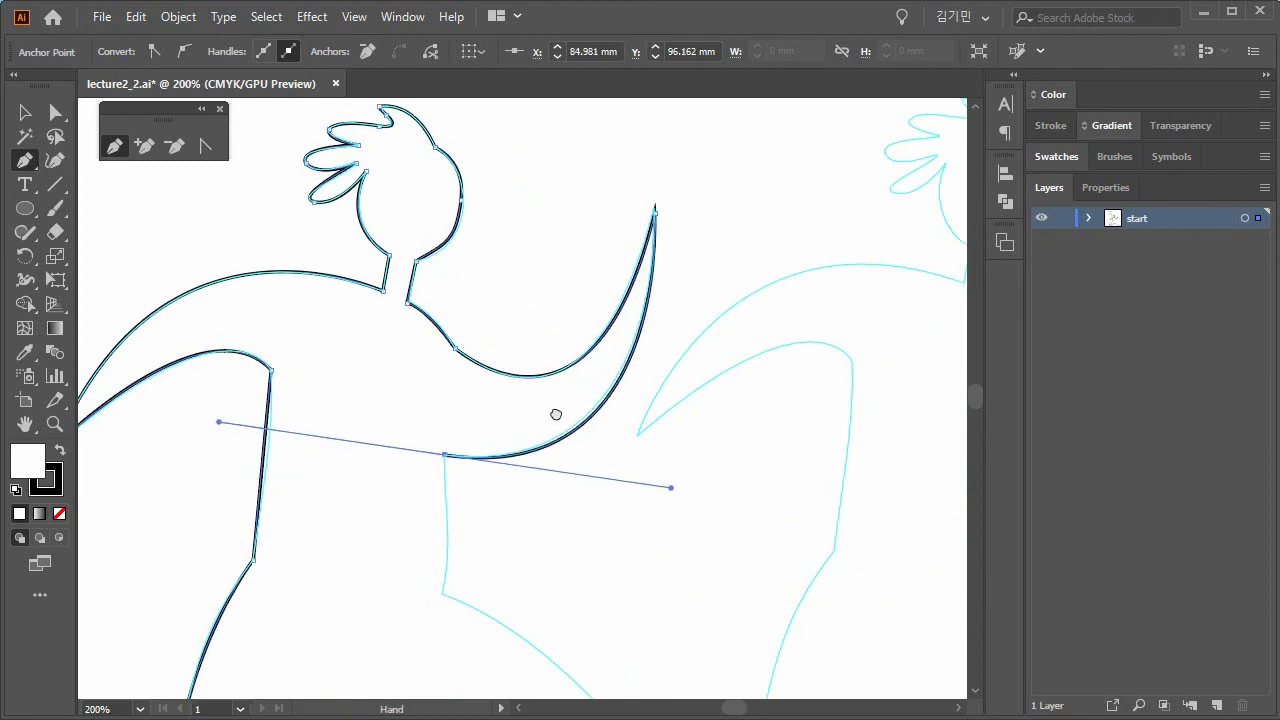
left_click_drag(554, 414, 597, 184)
left_click(484, 229)
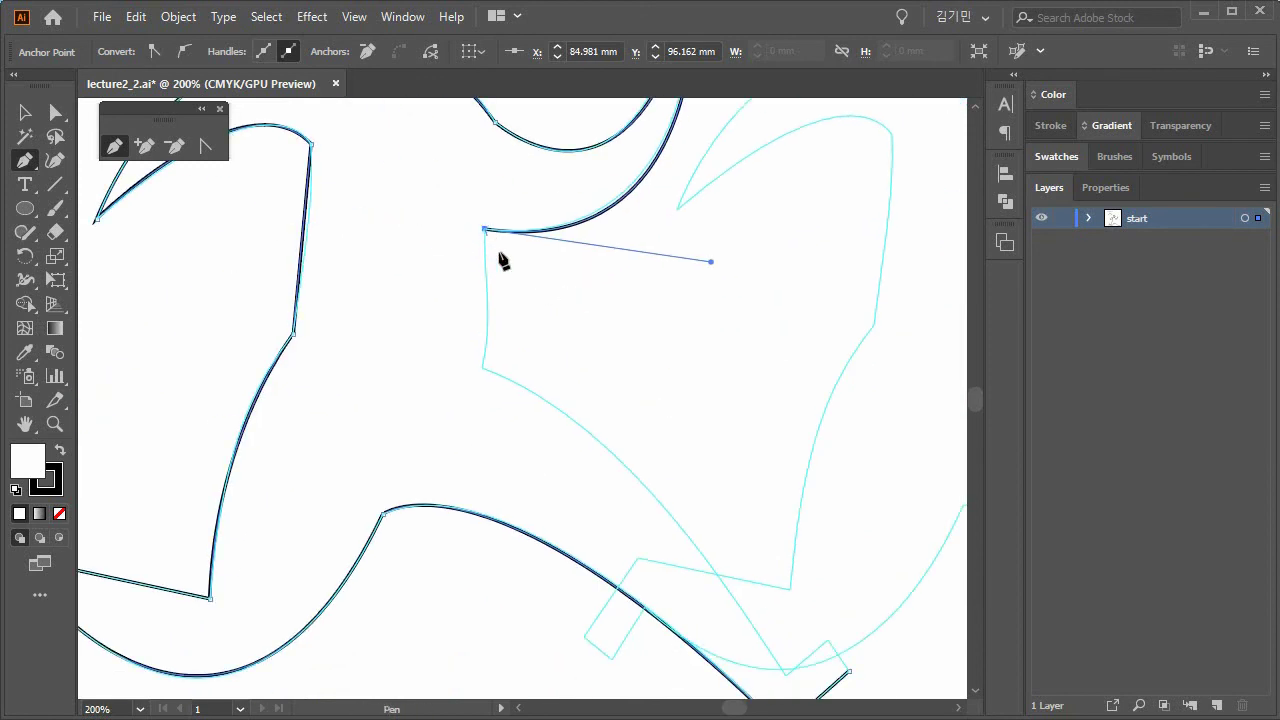
Trace down the body and leg, corner at the ankle and toe, and close the path at its start.
left_click_drag(481, 366, 469, 412)
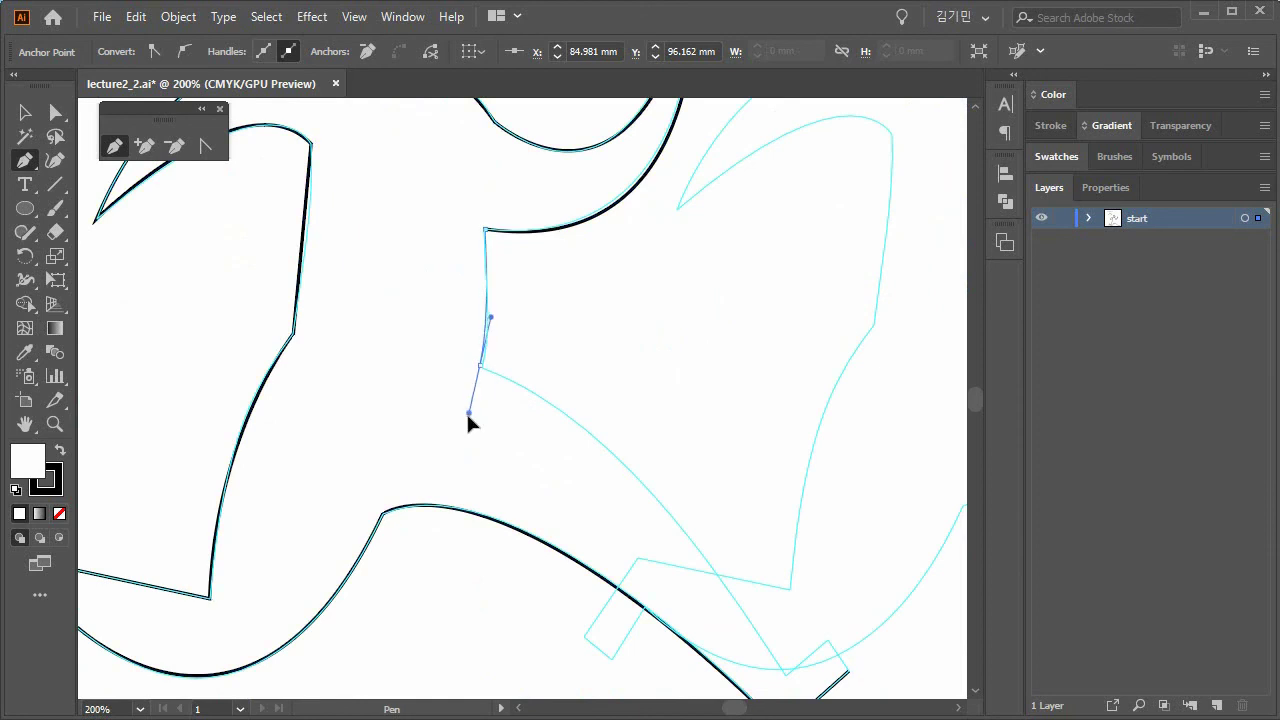
left_click_drag(720, 568, 680, 366)
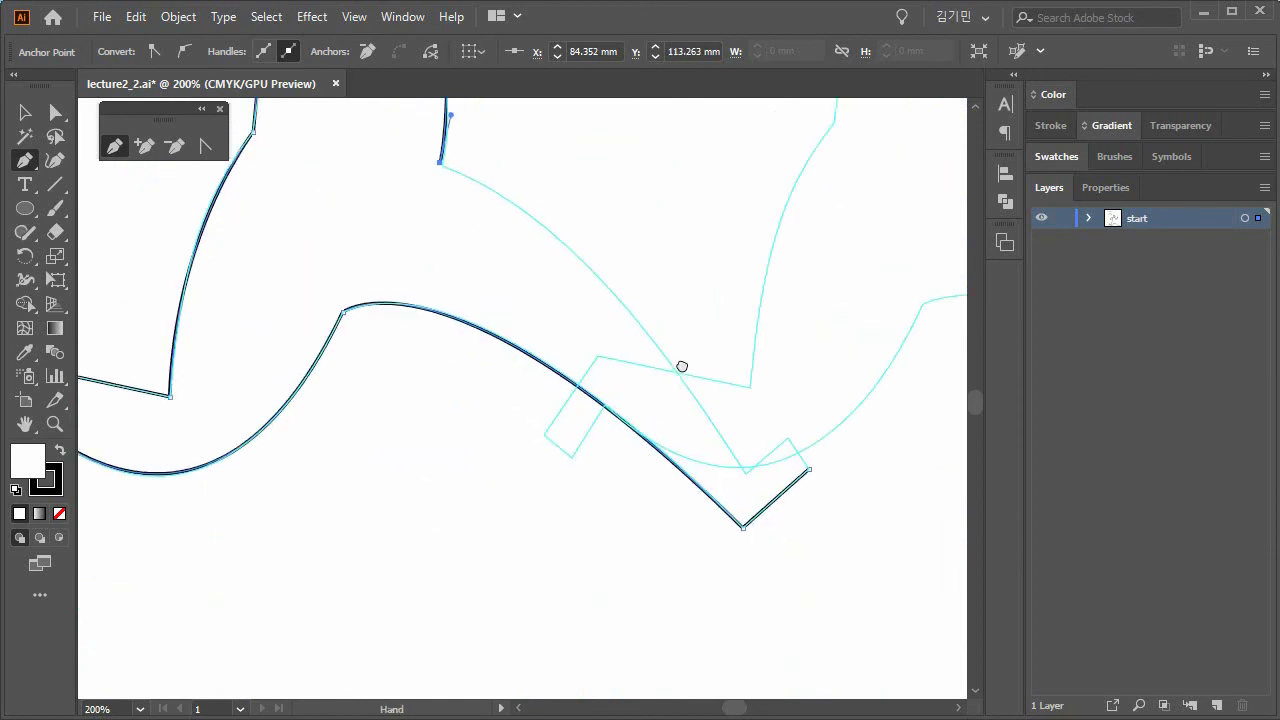
mouse_move(743, 471)
left_mouse_down()
mouse_move(843, 673)
mouse_move(905, 687)
left_mouse_up()
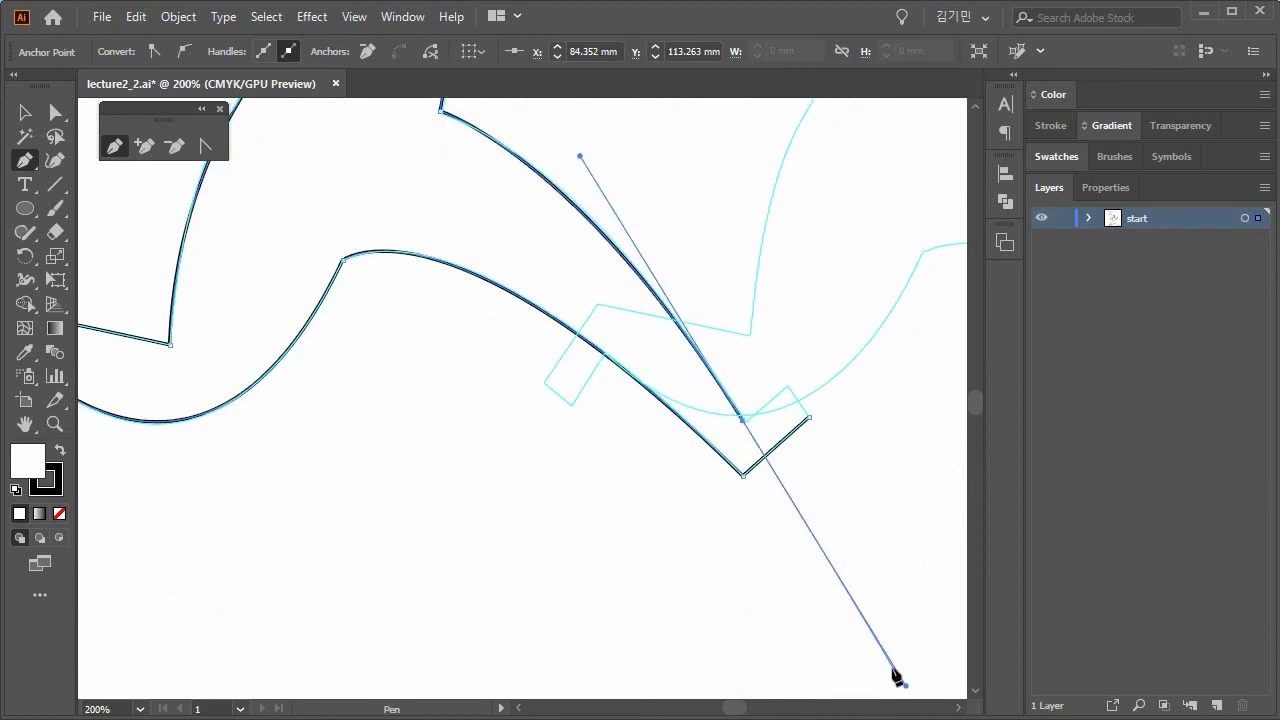
left_click(744, 421)
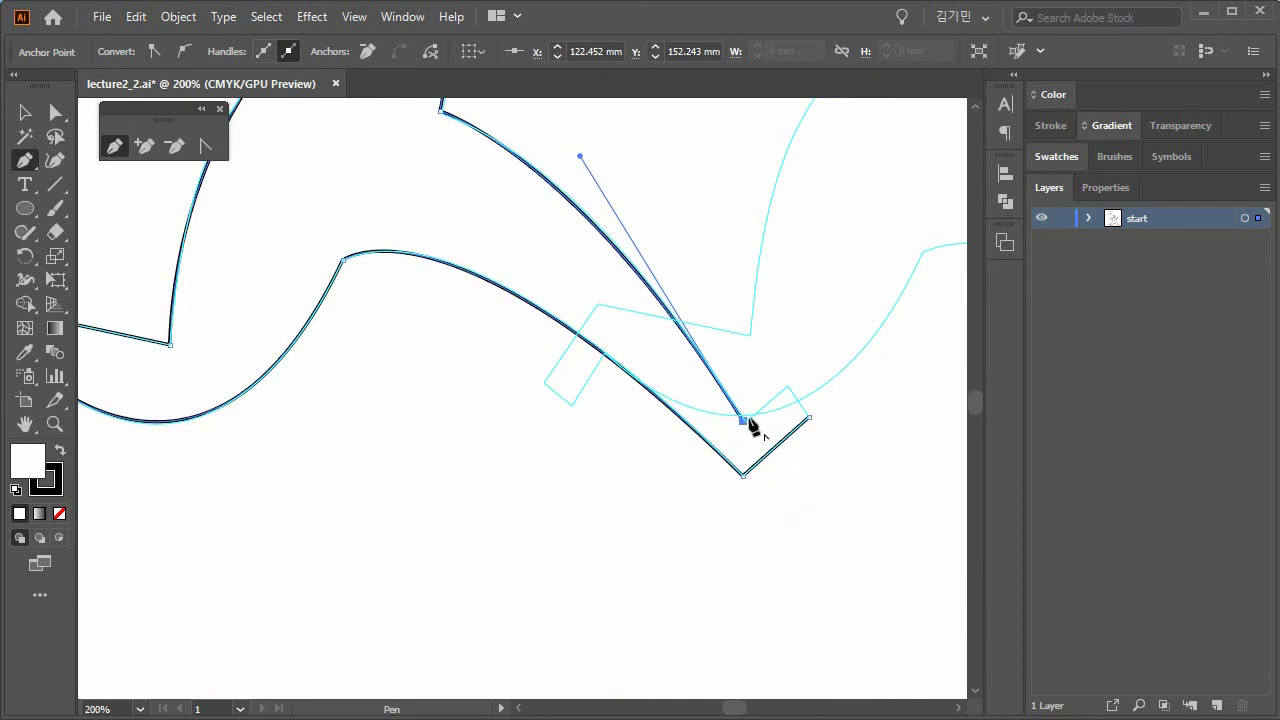
left_click(787, 386)
left_click(810, 417)
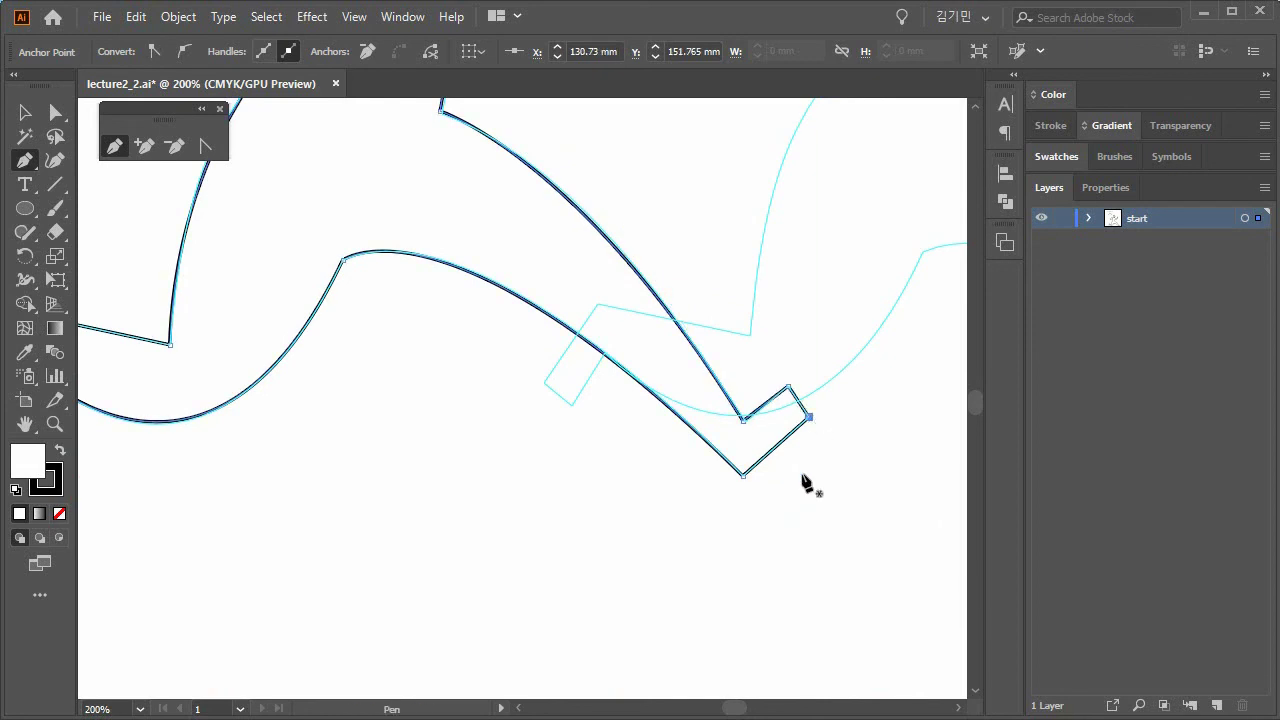
double_click(36, 424)
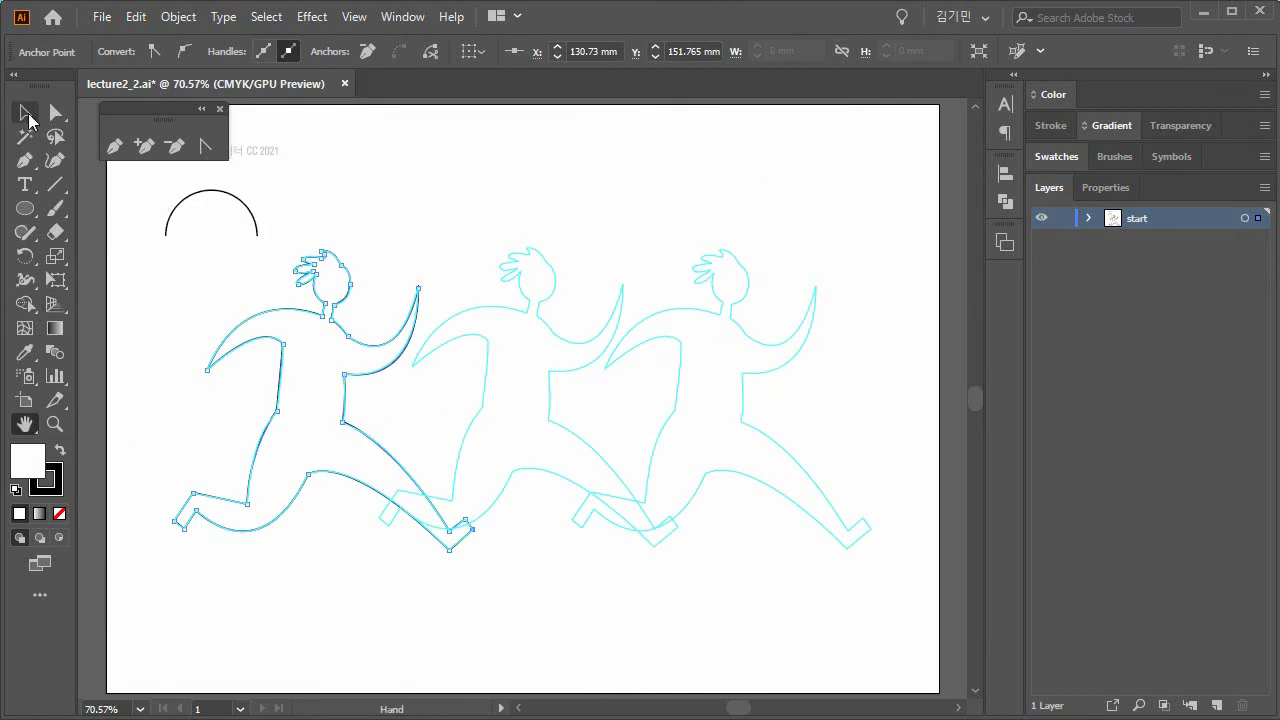
Select the leftover practice arc and delete it.
left_click(27, 114)
left_click_drag(148, 192, 262, 230)
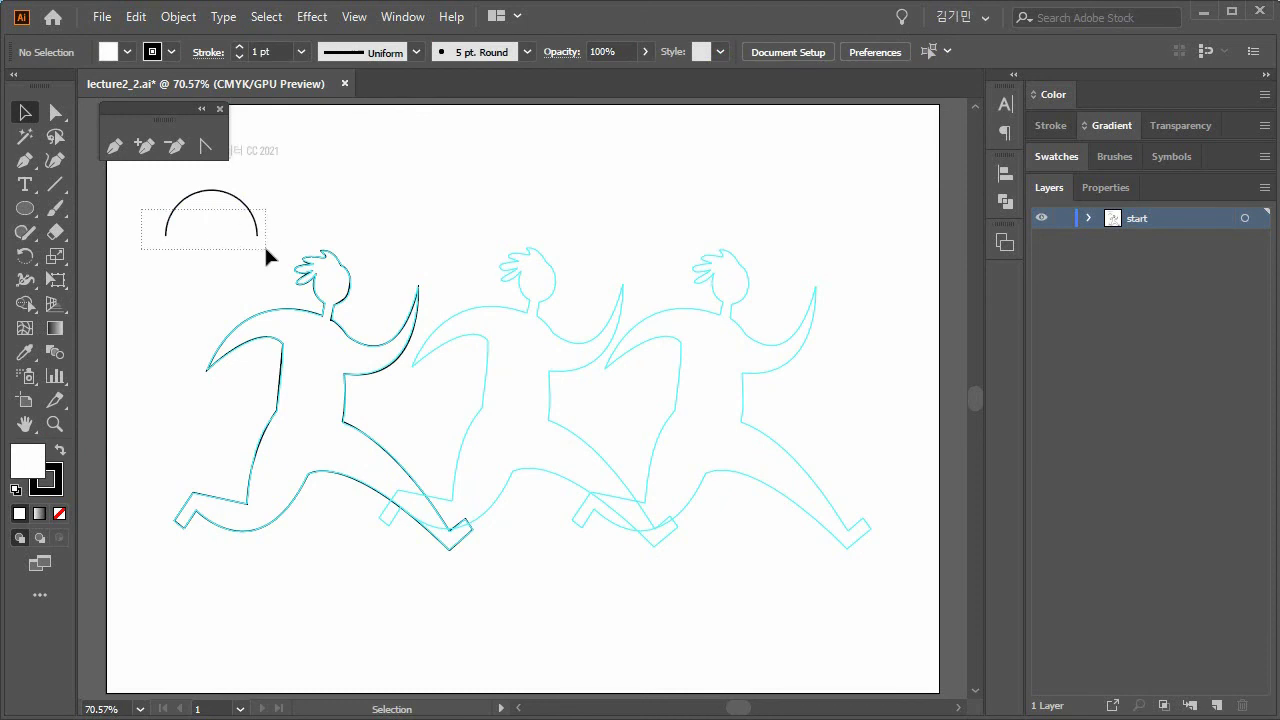
left_click_drag(266, 250, 265, 250)
key("Delete")
Zoom in on the traced runner's upper body and open the View menu.
left_click(55, 424)
left_click(311, 277)
left_click(610, 408)
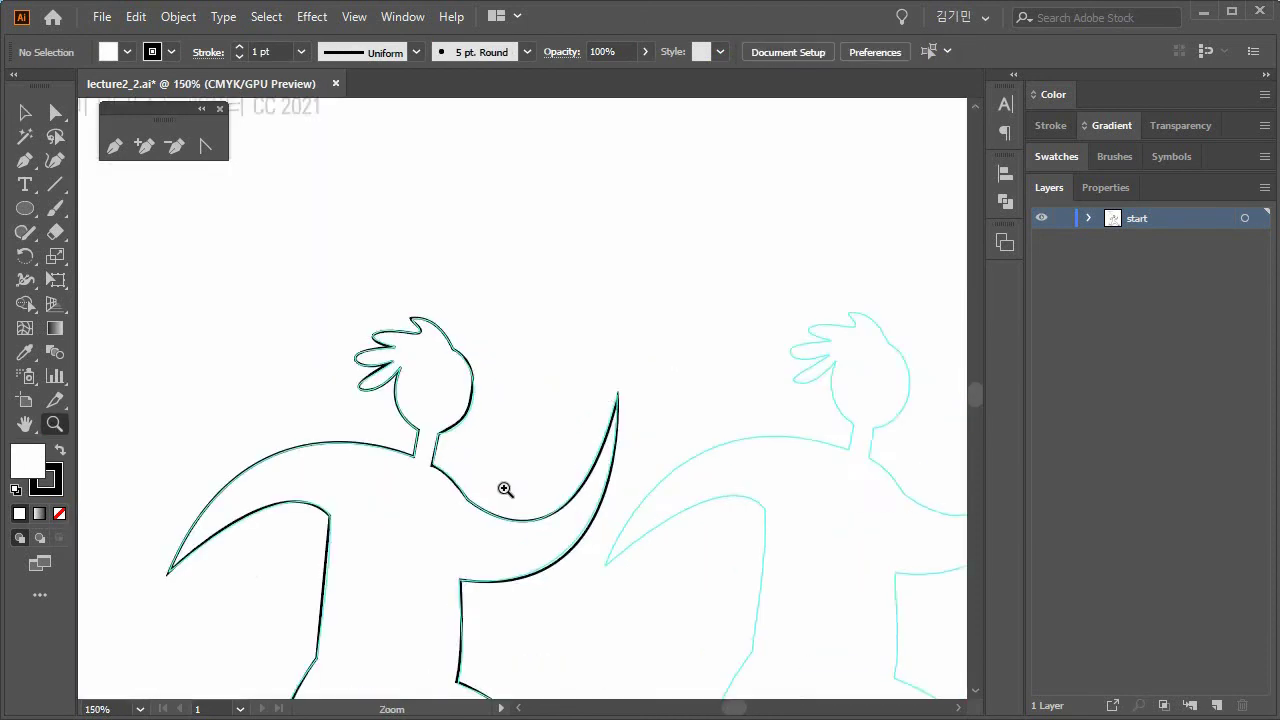
left_click(436, 414)
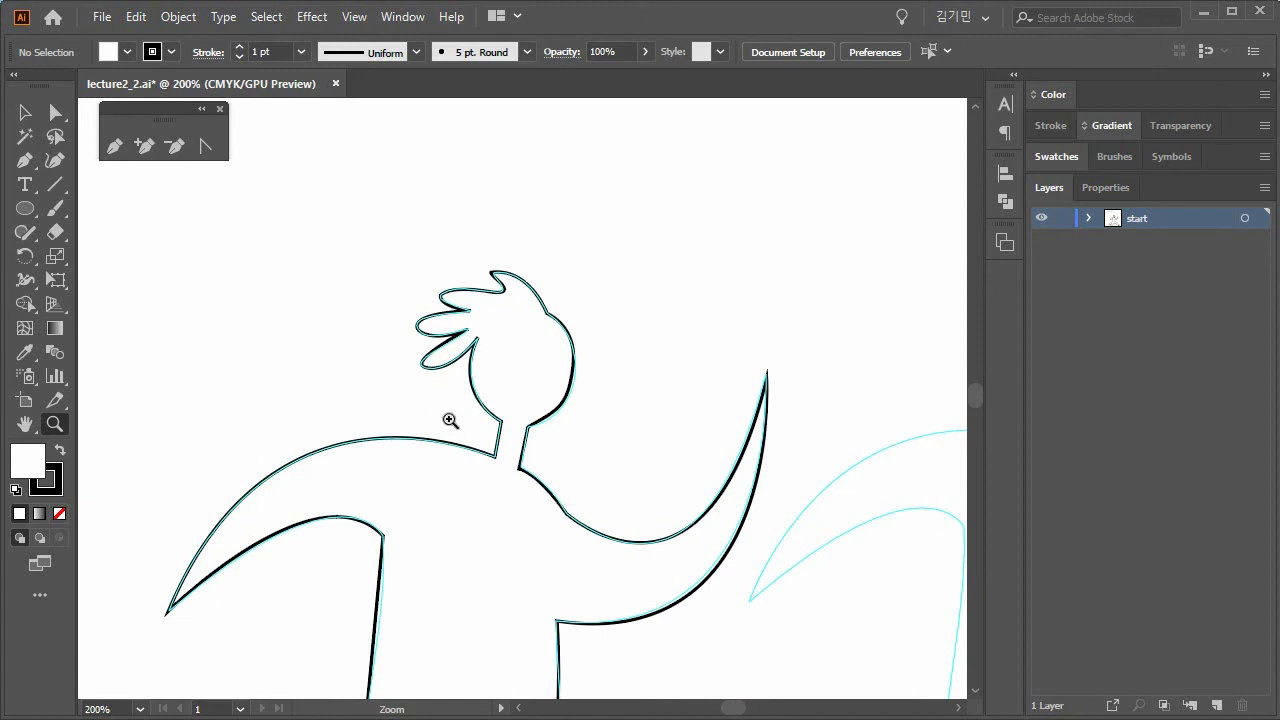
scroll(445, 437, "down", 2)
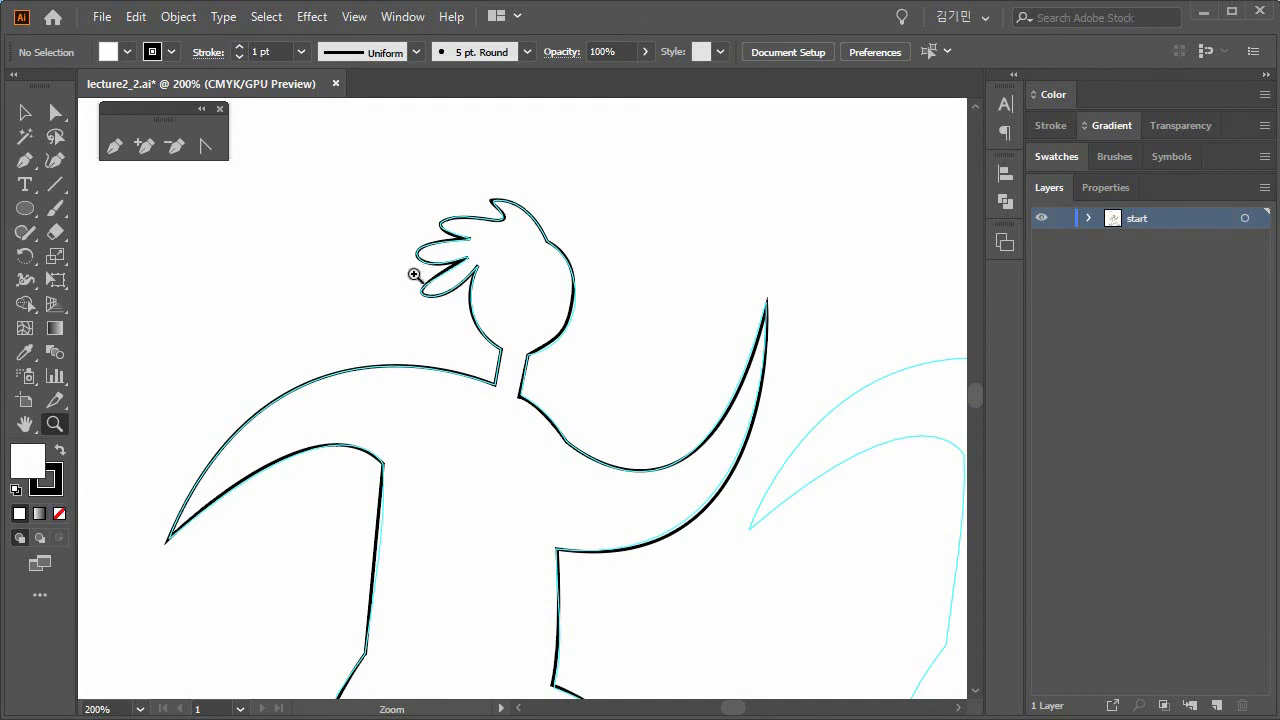
left_click(353, 17)
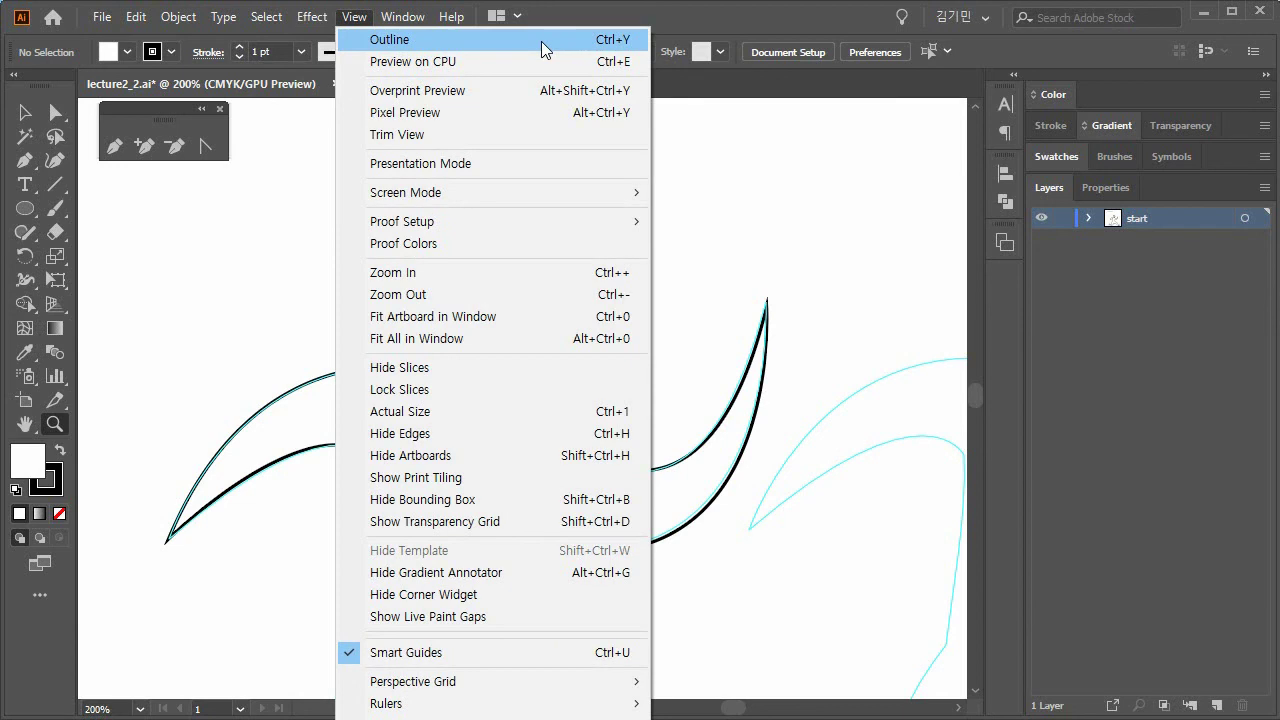
Turn on Outline view and select the running character's path.
left_click(541, 41)
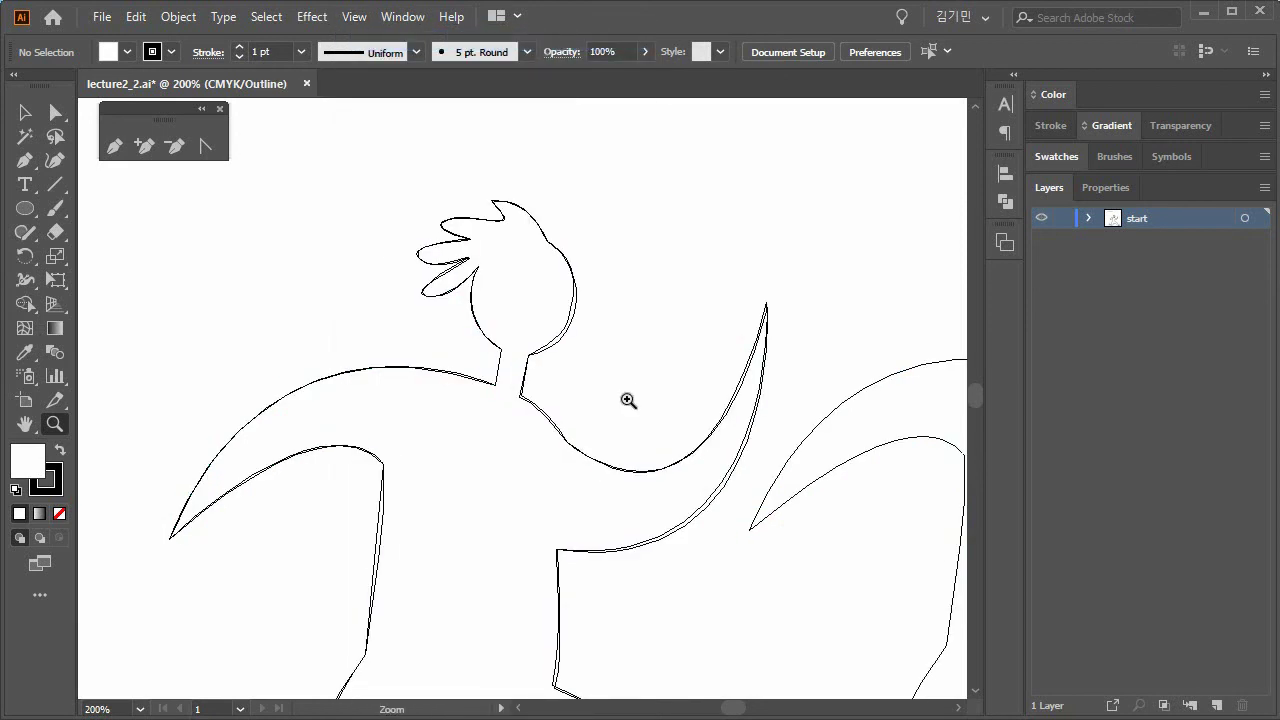
scroll(617, 449, "left", 5)
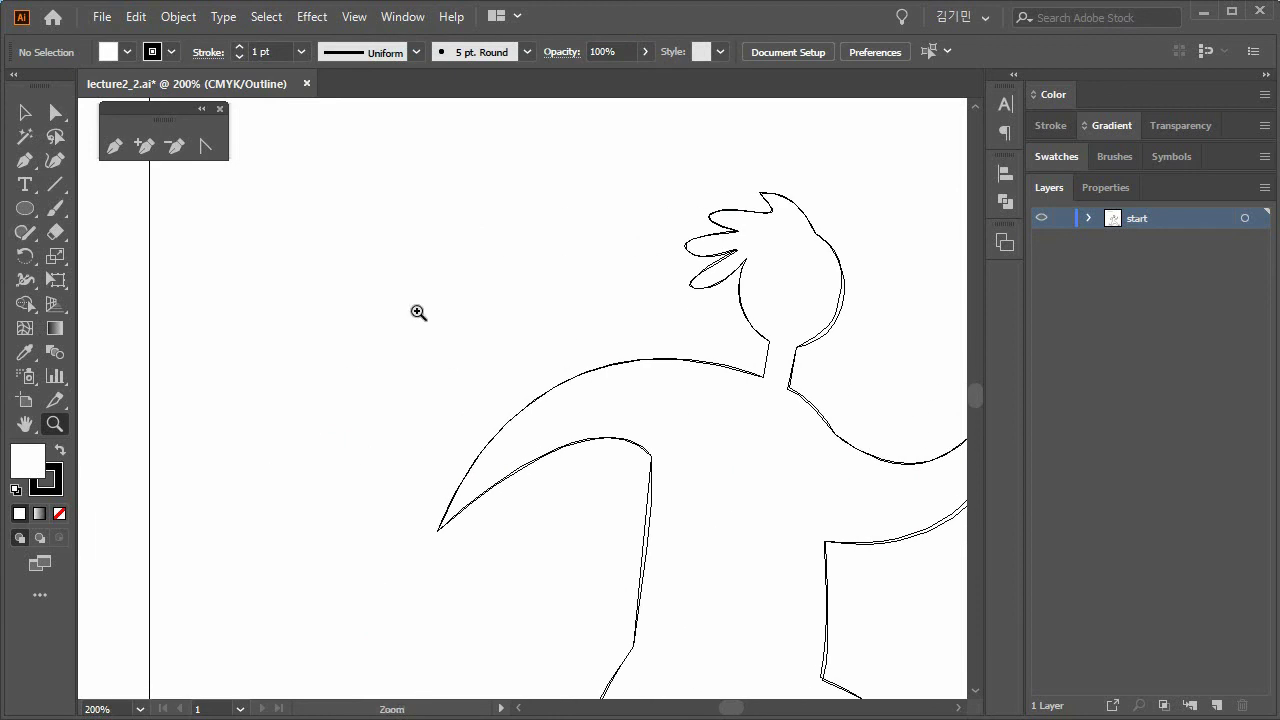
left_click(25, 112)
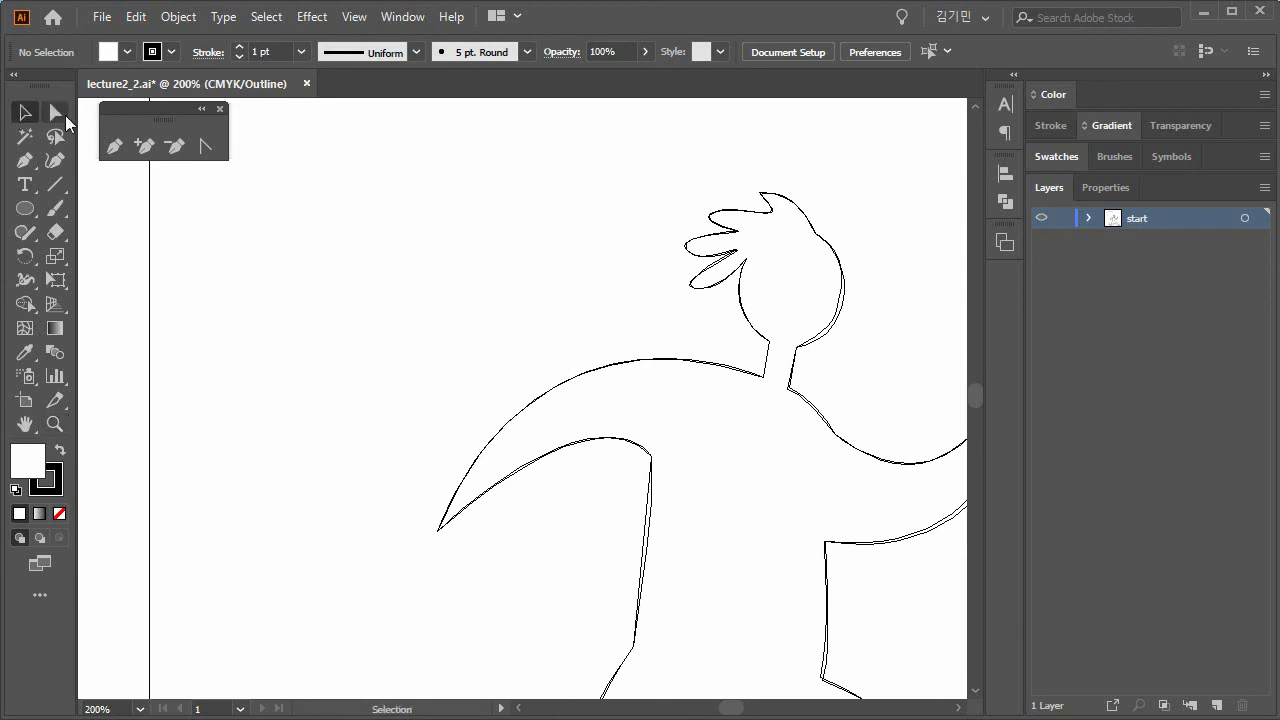
left_click(819, 347)
scroll(589, 351, "right", 2)
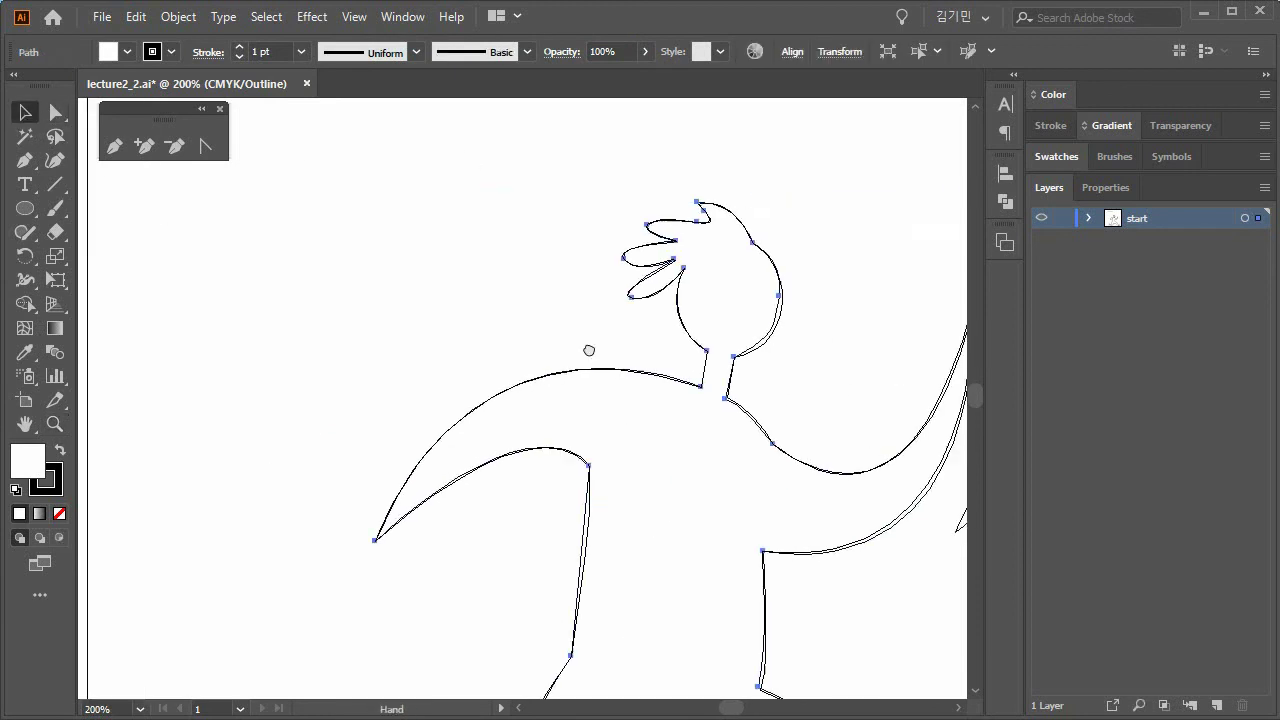
scroll(588, 310, "right", 5)
scroll(646, 263, "left", 1)
scroll(652, 268, "left", 1)
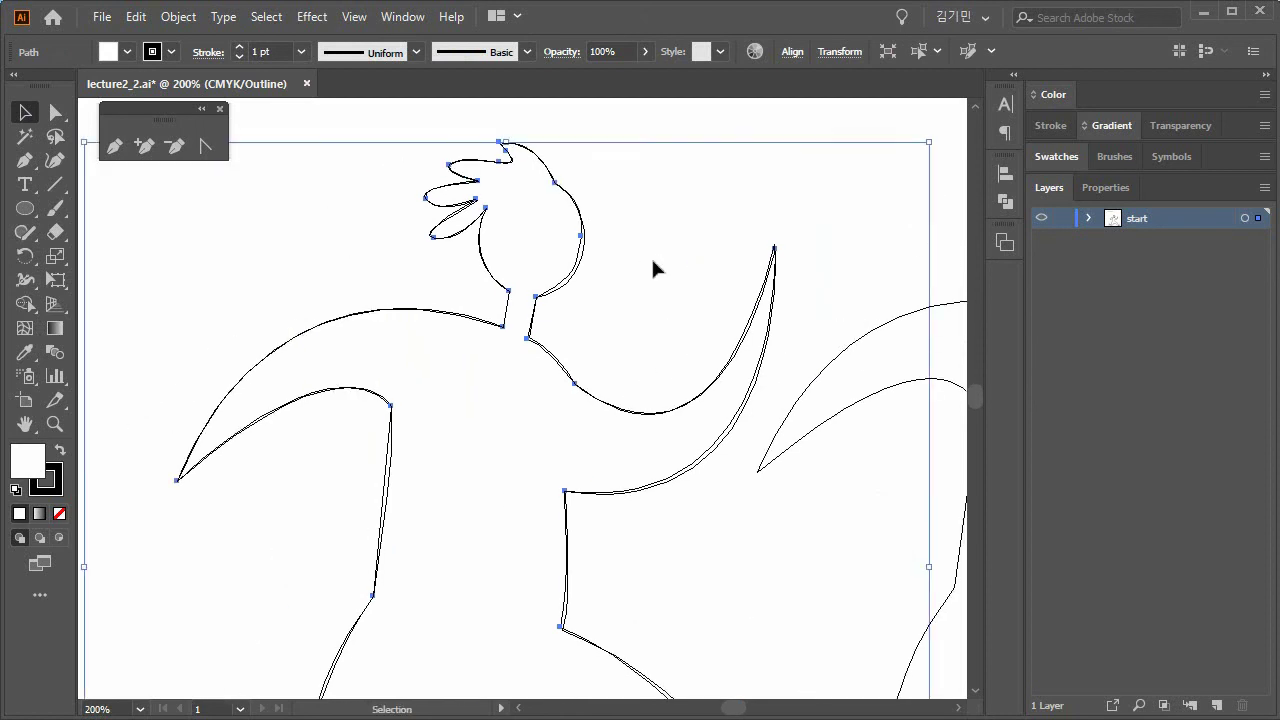
Deselect the character and zoom in closely on its head and hair.
left_click(354, 17)
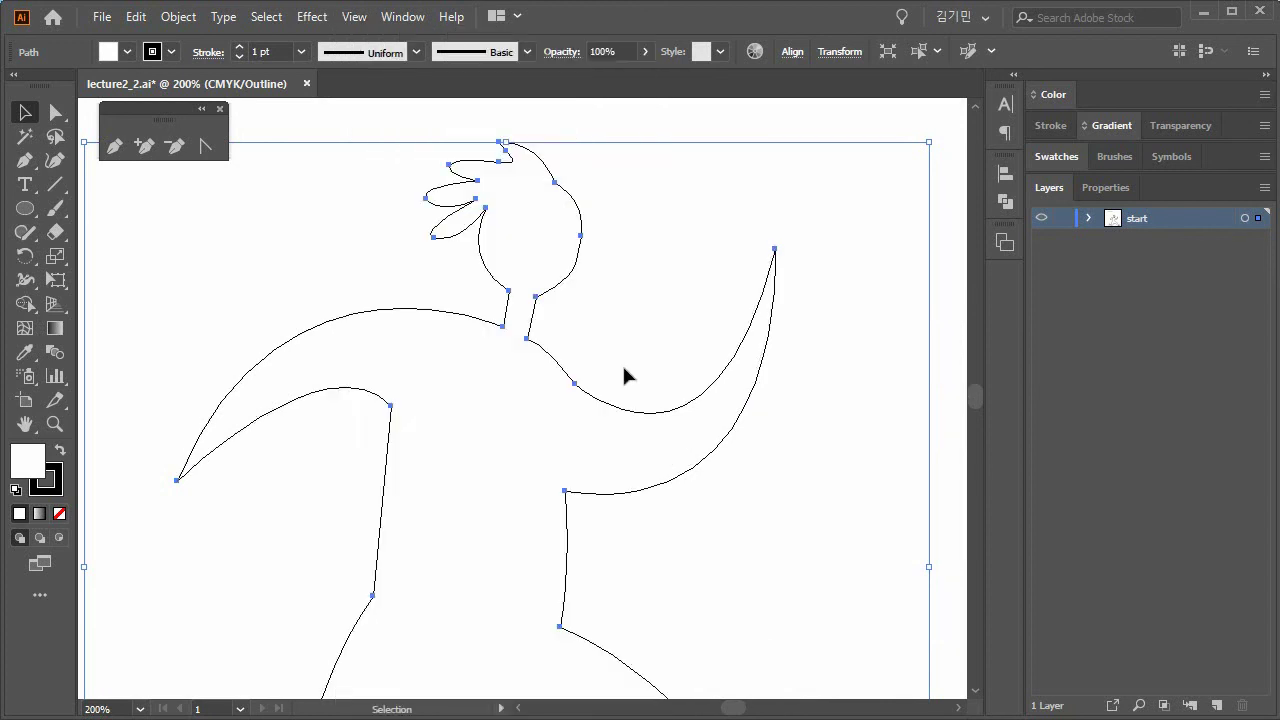
left_click(658, 212)
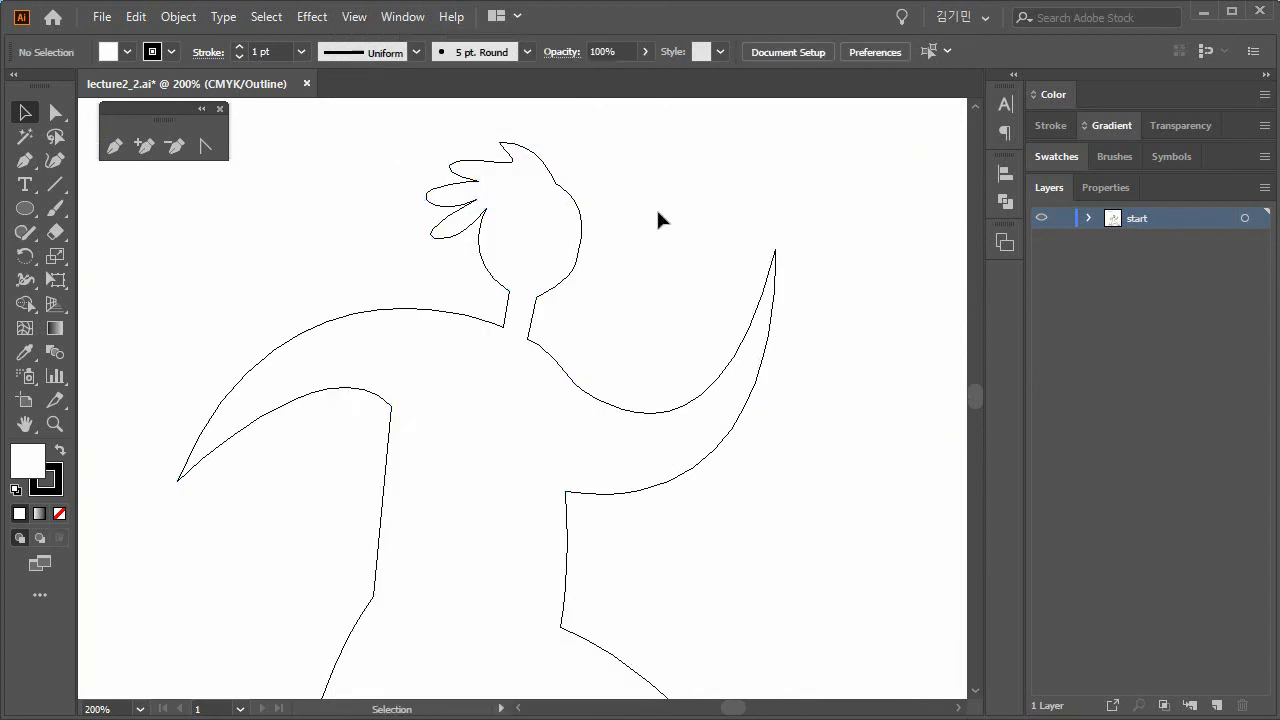
left_click(55, 424)
left_click(565, 250)
left_click(481, 398)
left_click(522, 310)
Move the top hair anchor up and to the left with Direct Selection.
left_click_drag(474, 494, 552, 398)
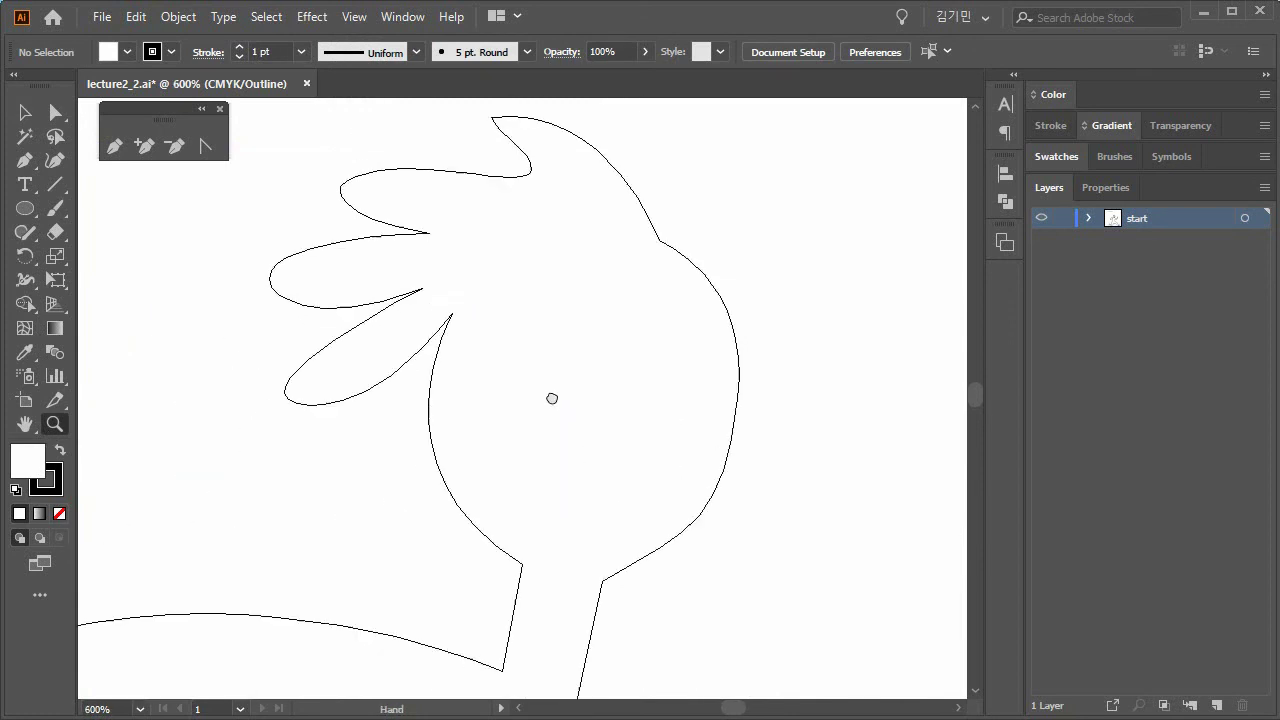
key("a")
left_click(508, 172)
left_click(485, 145)
left_click_drag(488, 149, 479, 144)
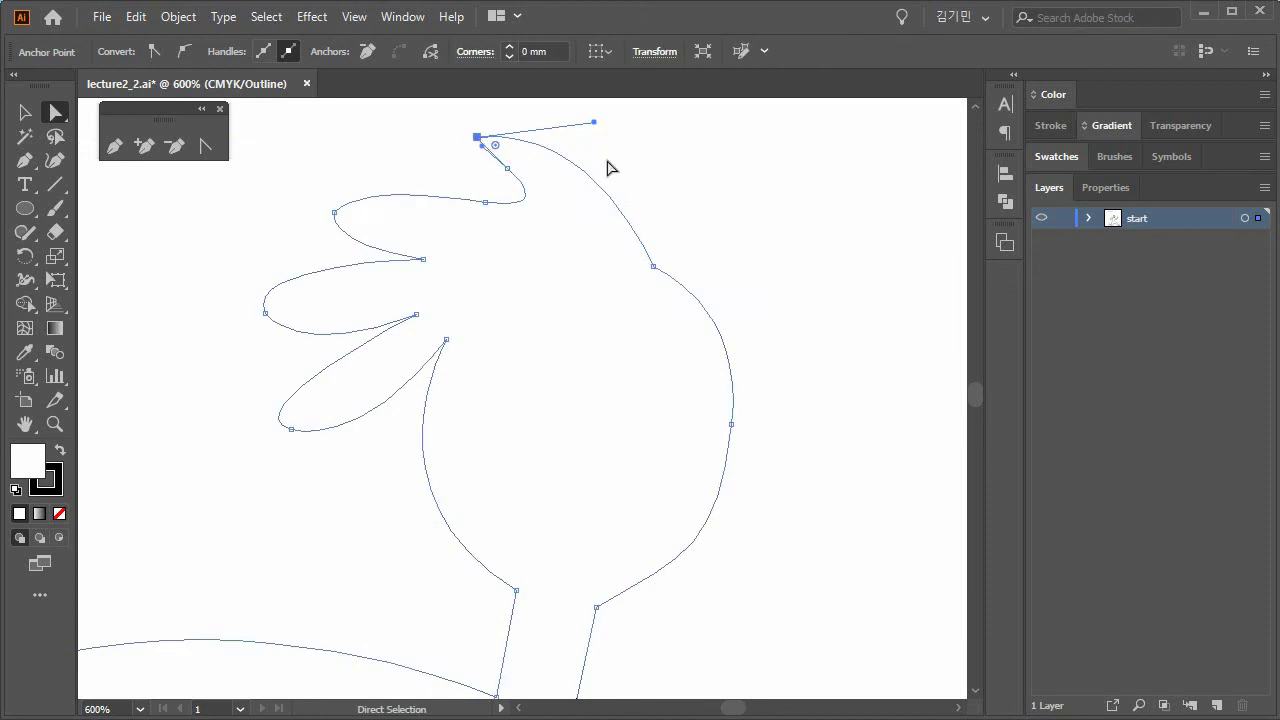
left_click(700, 186)
left_click(481, 146)
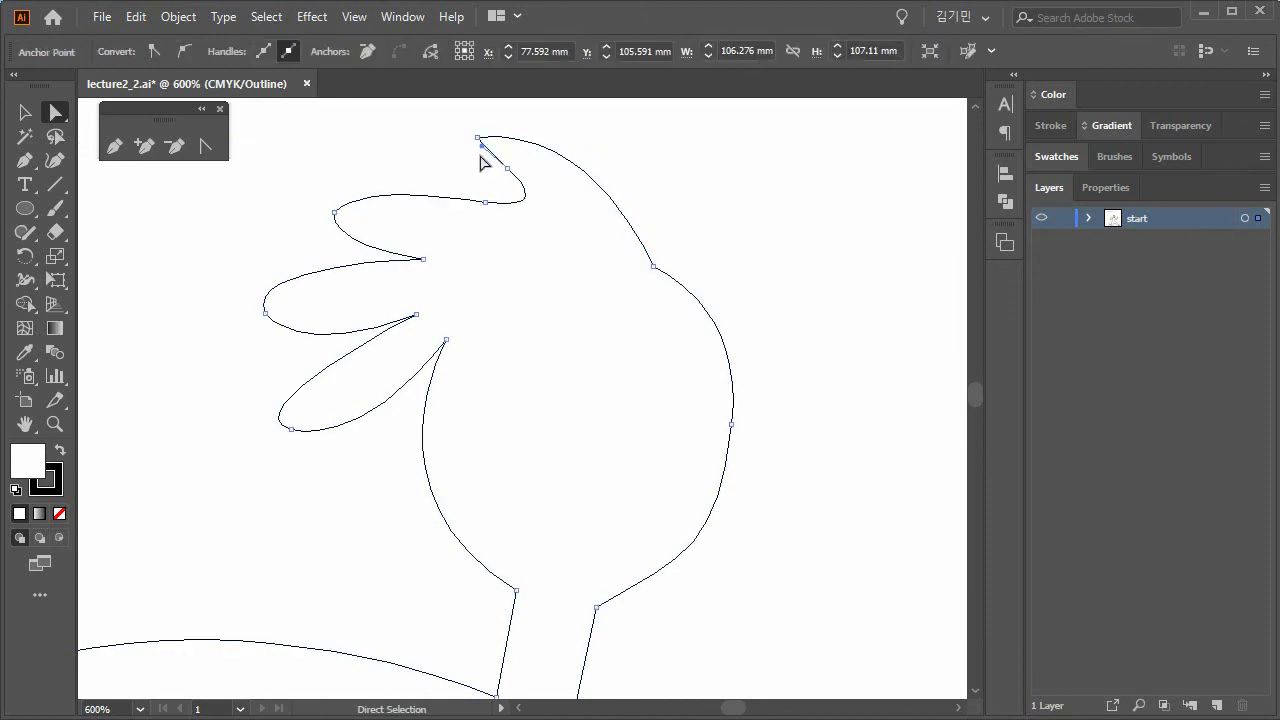
left_click_drag(481, 145, 460, 143)
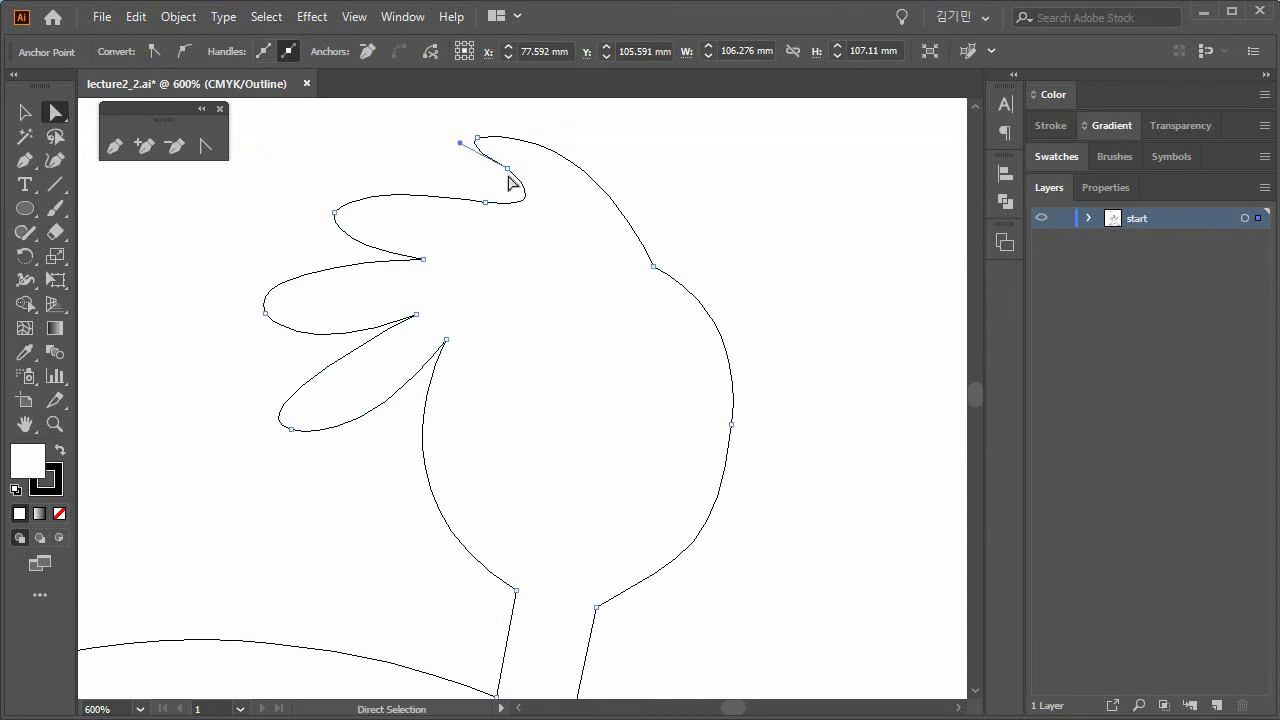
left_click(625, 177)
Adjust the hair tuft's curve handle and smooth the right side of the head.
left_click(485, 202)
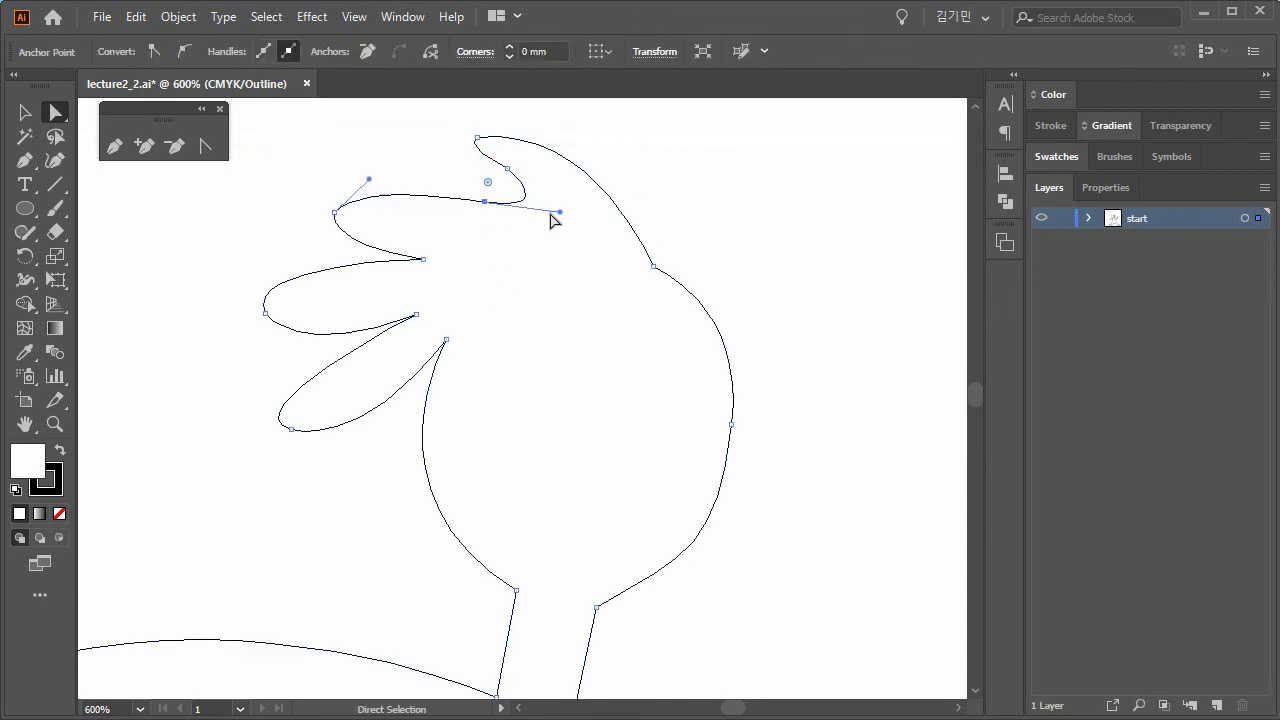
left_click_drag(369, 180, 364, 180)
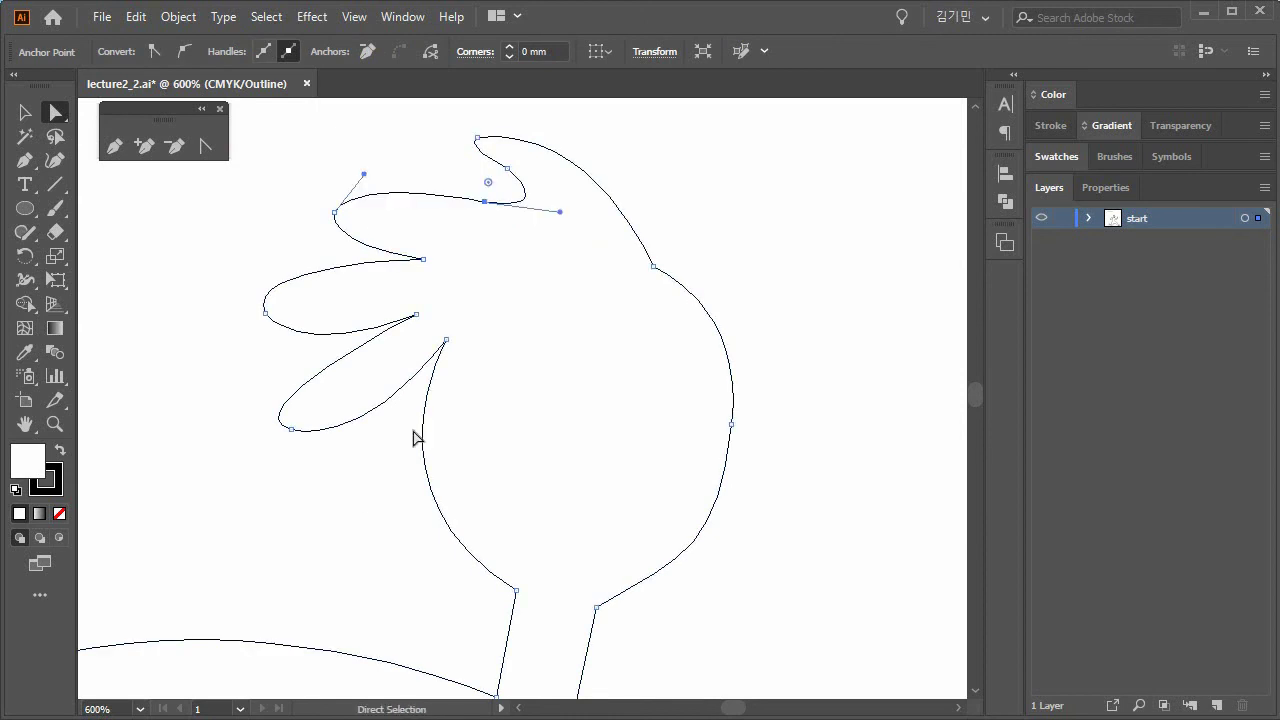
left_click(365, 503)
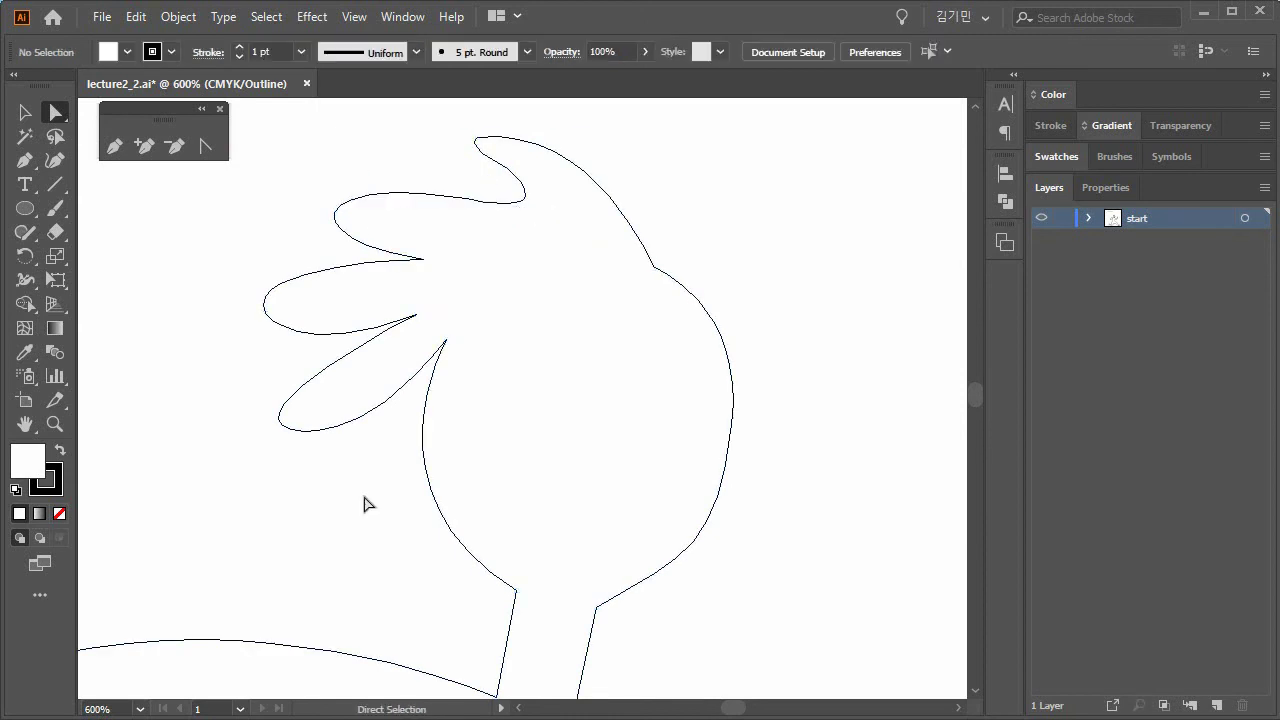
left_click(726, 458)
left_click(731, 424)
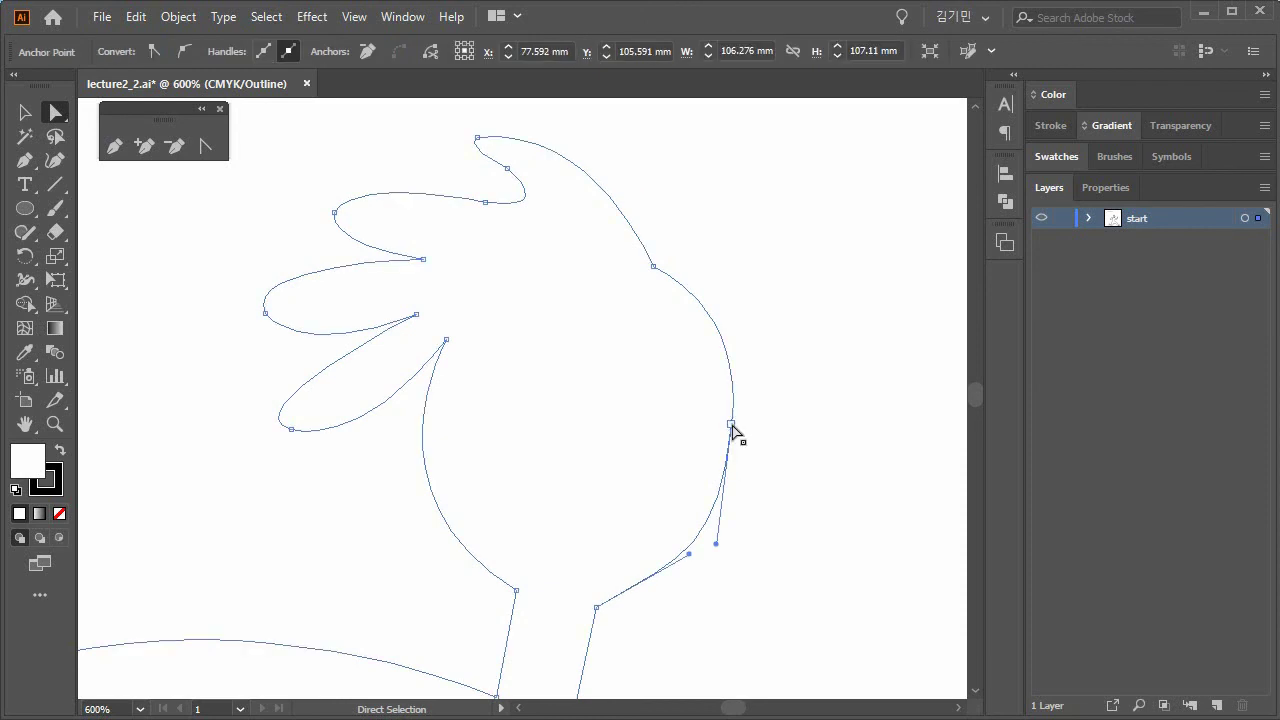
left_click(734, 286)
left_click(727, 376)
left_click_drag(746, 304, 731, 284)
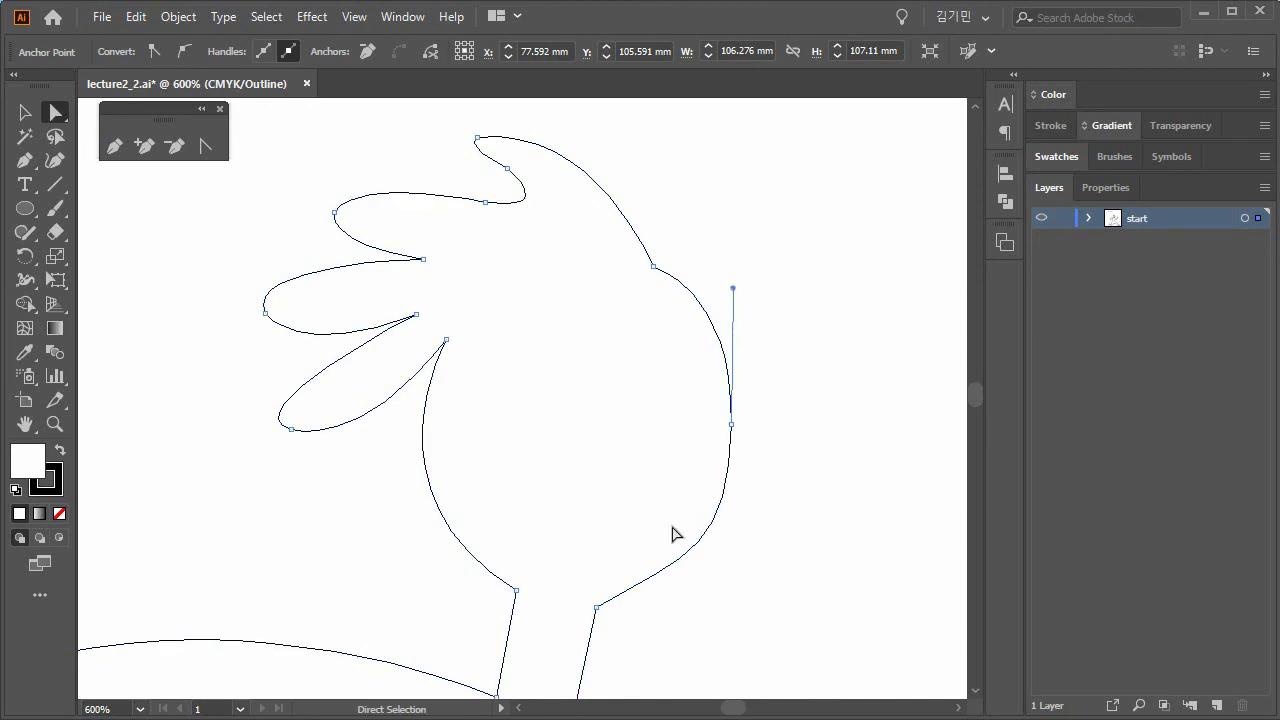
Reshape the lower-right head curve where it meets the neck.
left_click(596, 607)
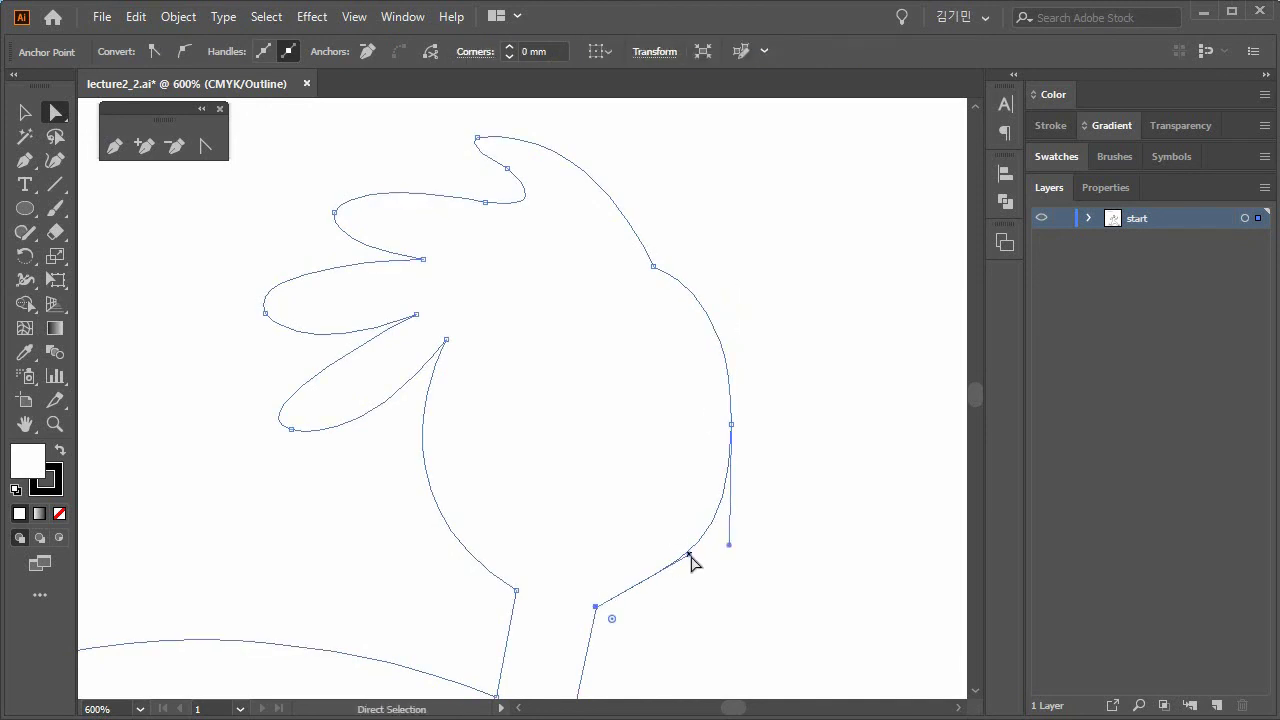
left_click_drag(689, 554, 685, 574)
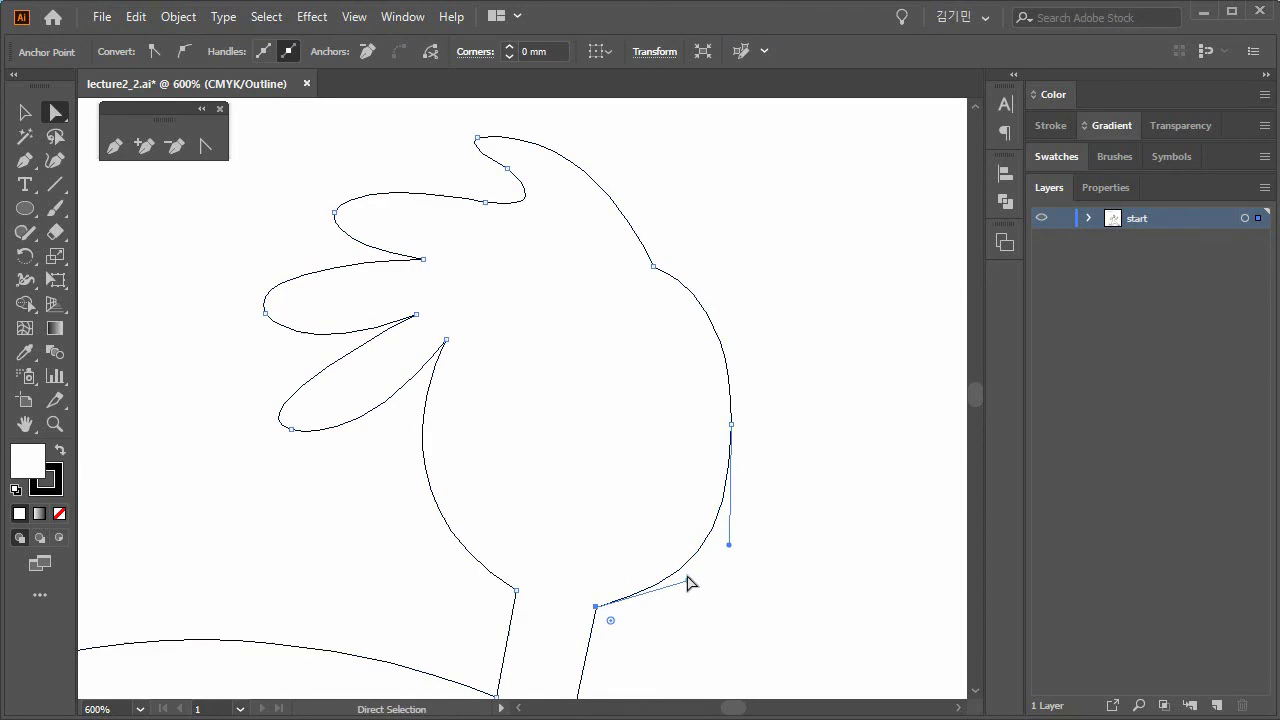
left_click(686, 577)
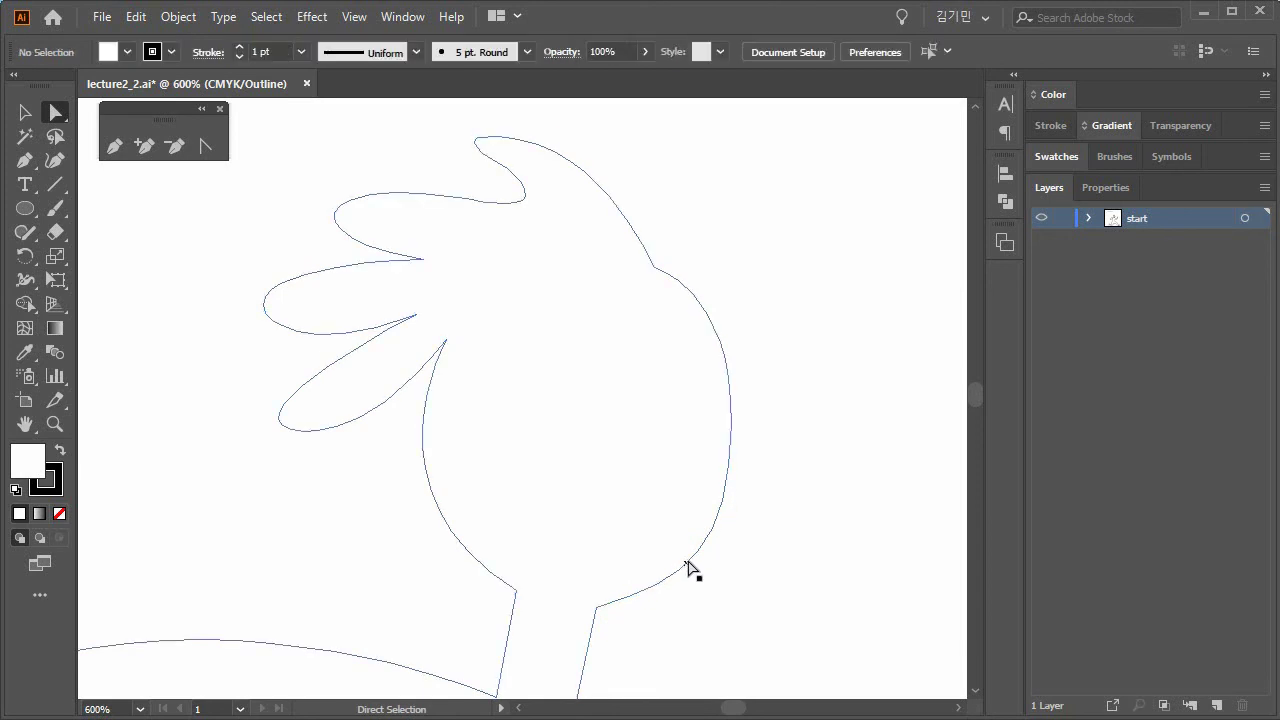
left_click(690, 580)
mouse_move(690, 580)
left_mouse_down()
mouse_move(724, 546)
mouse_move(689, 577)
mouse_move(670, 572)
left_mouse_up()
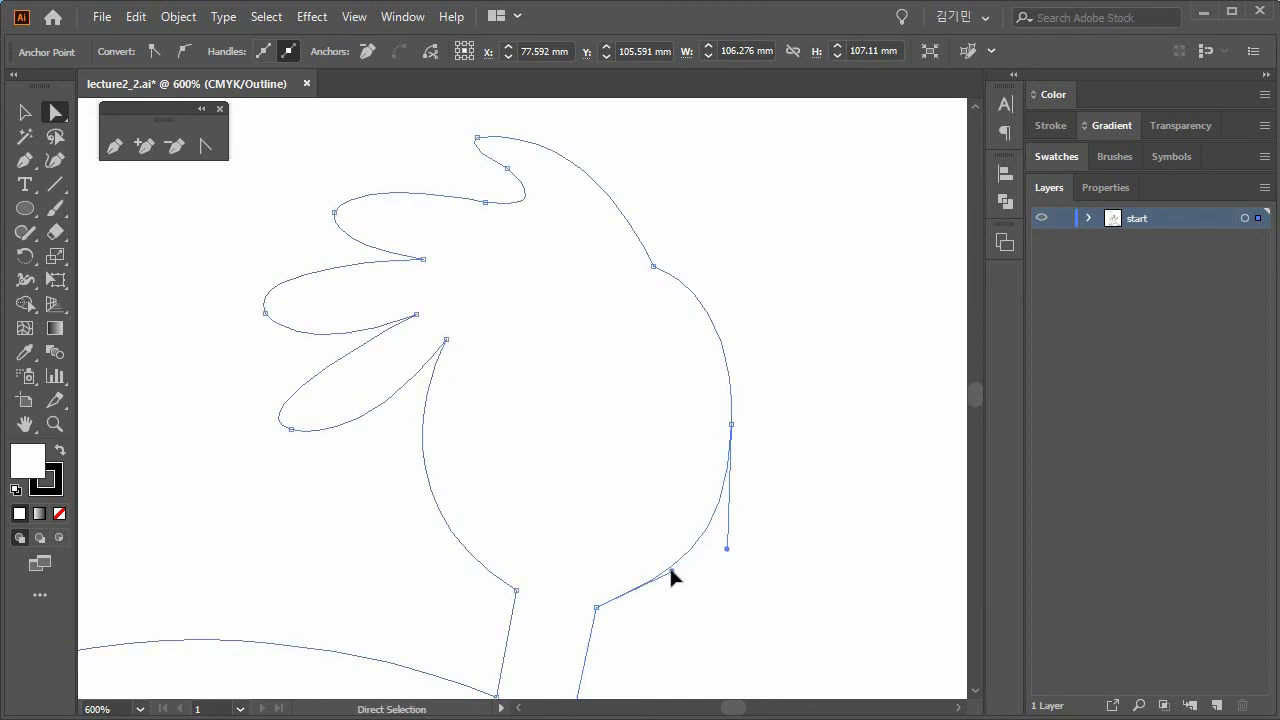
left_click(777, 588)
Reshape the shoulder handle where the neck curves into the arm, then review the arm curves.
key("space")
left_click_drag(782, 588, 822, 135)
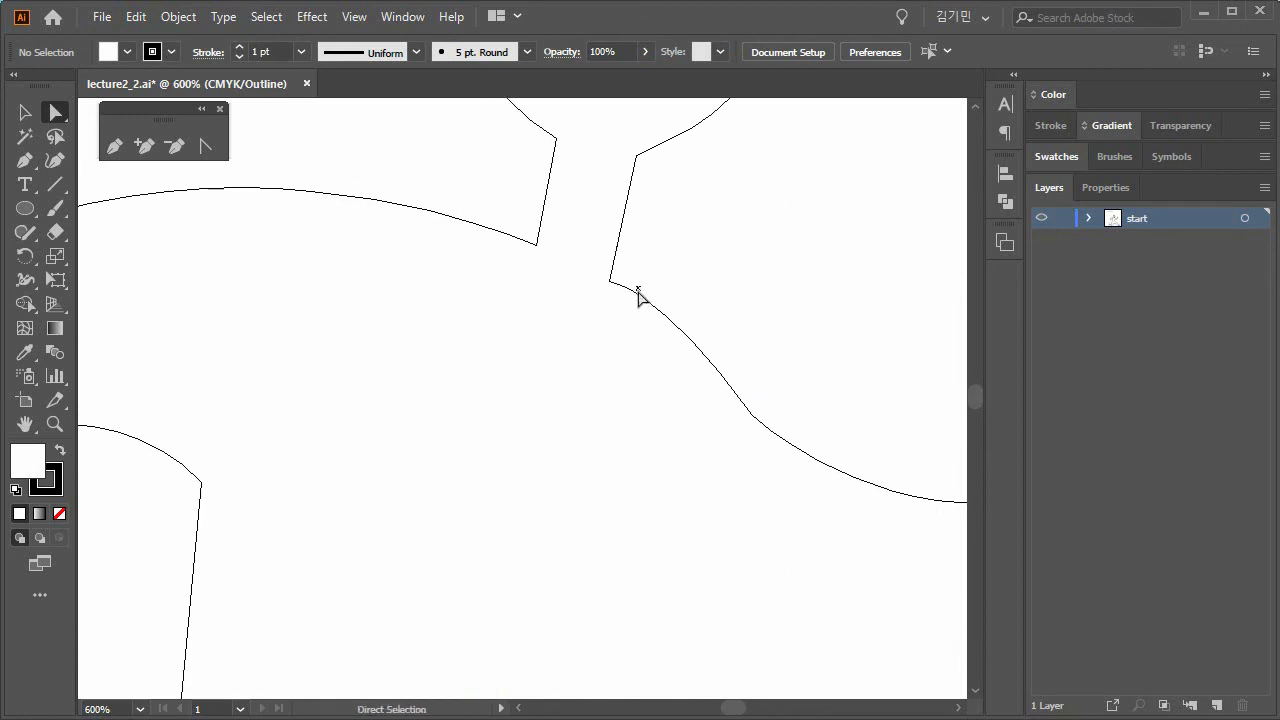
left_click(639, 291)
left_click_drag(660, 288, 672, 306)
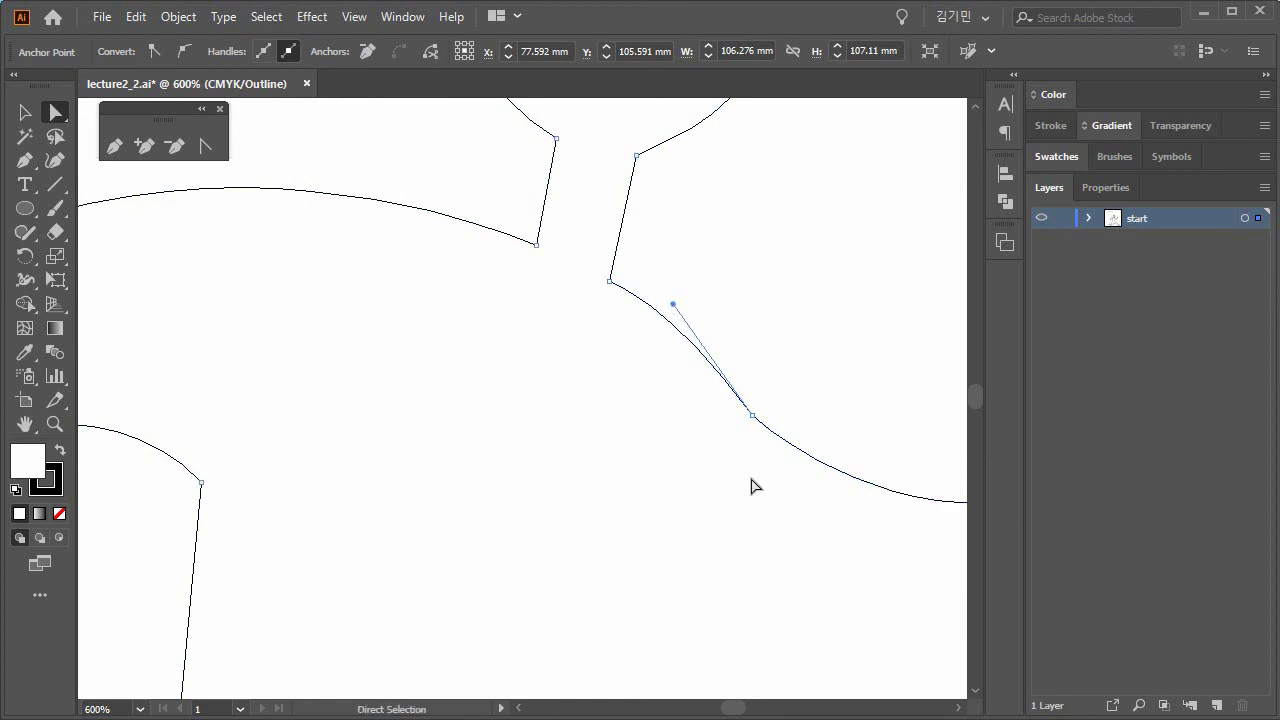
left_click_drag(778, 530, 370, 390)
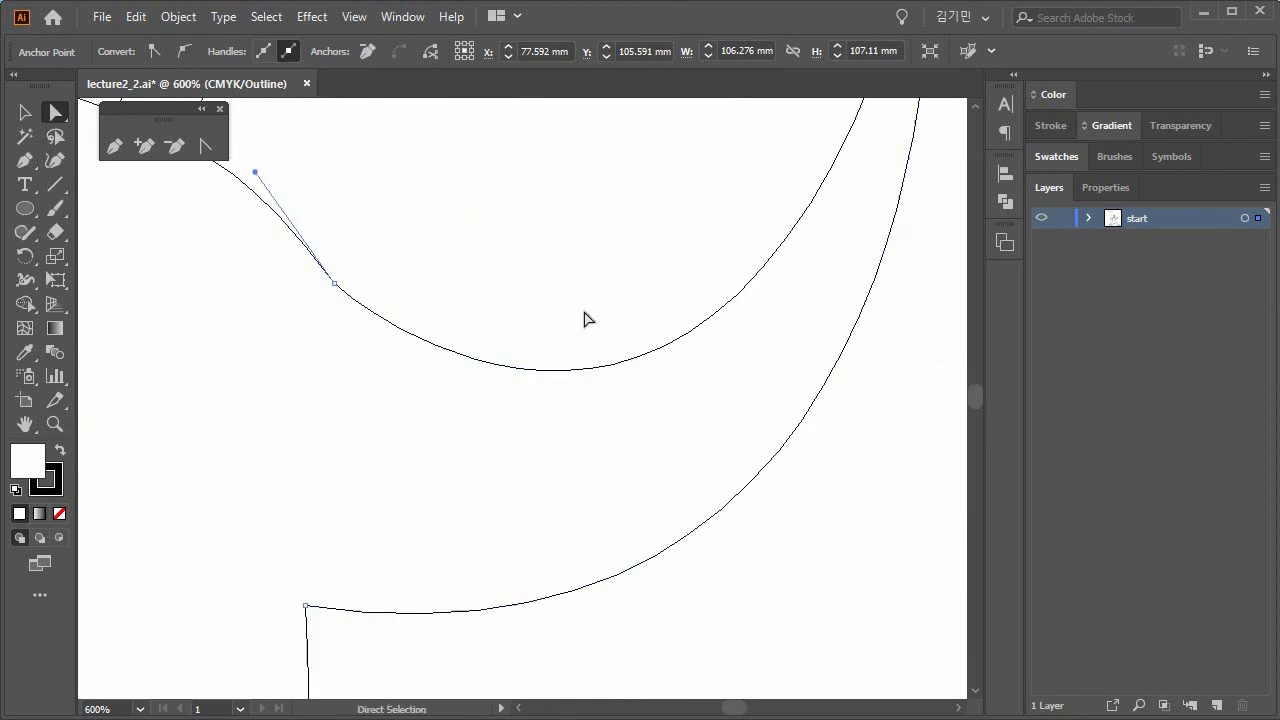
left_click_drag(586, 317, 591, 523)
left_click_drag(443, 560, 763, 228)
mouse_move(543, 521)
left_mouse_down()
mouse_move(734, 134)
mouse_move(623, 220)
left_mouse_up()
Fit the artboard, switch View to GPU Preview, and marquee-select the whole running figure.
double_click(25, 428)
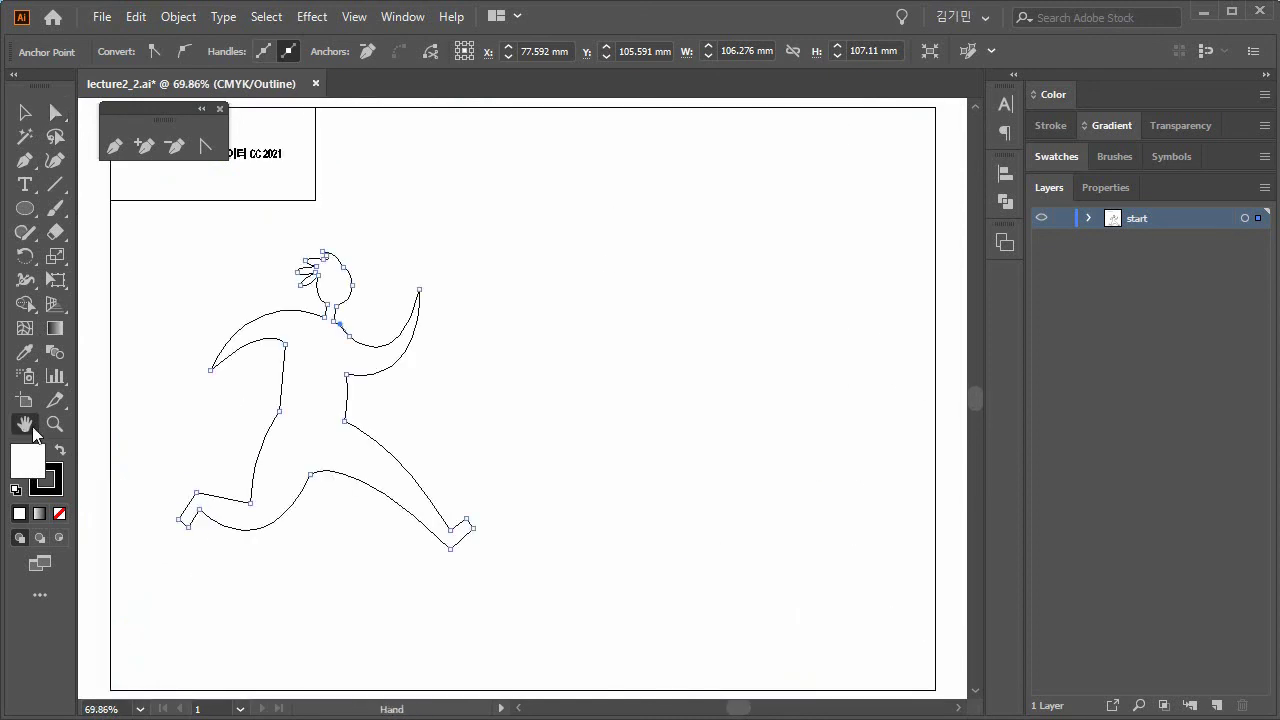
left_click(25, 113)
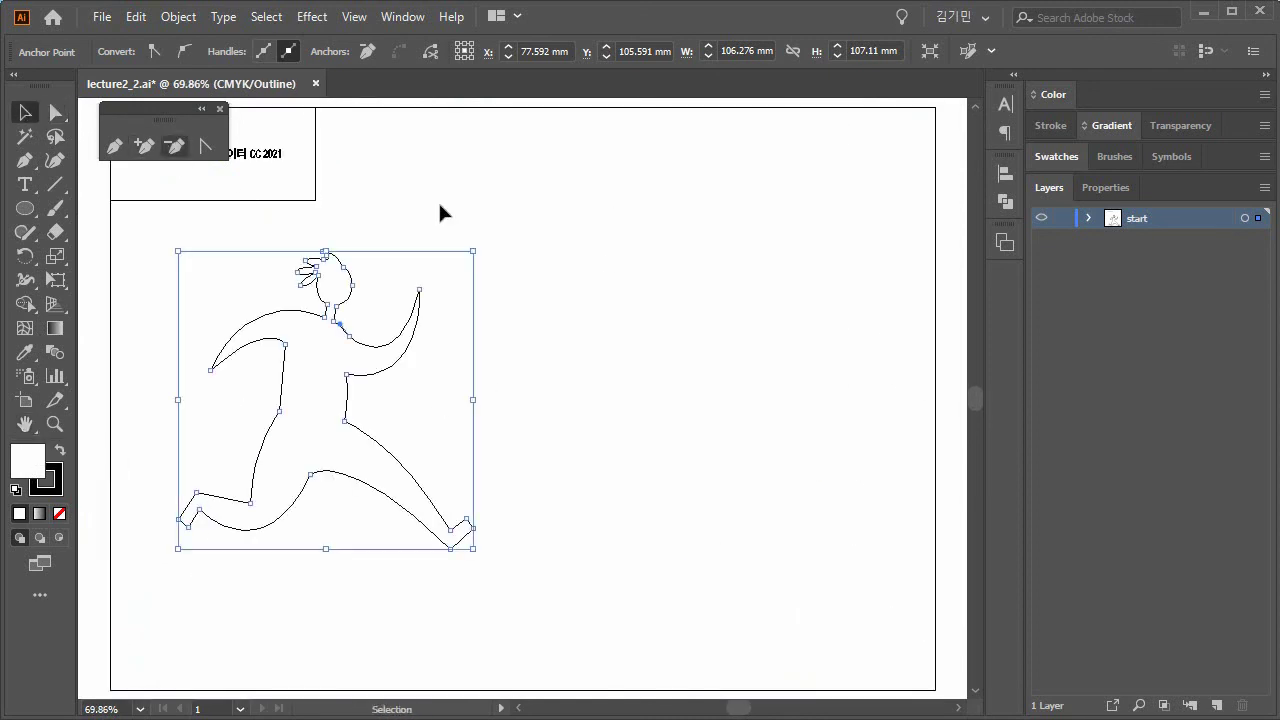
left_click(507, 224)
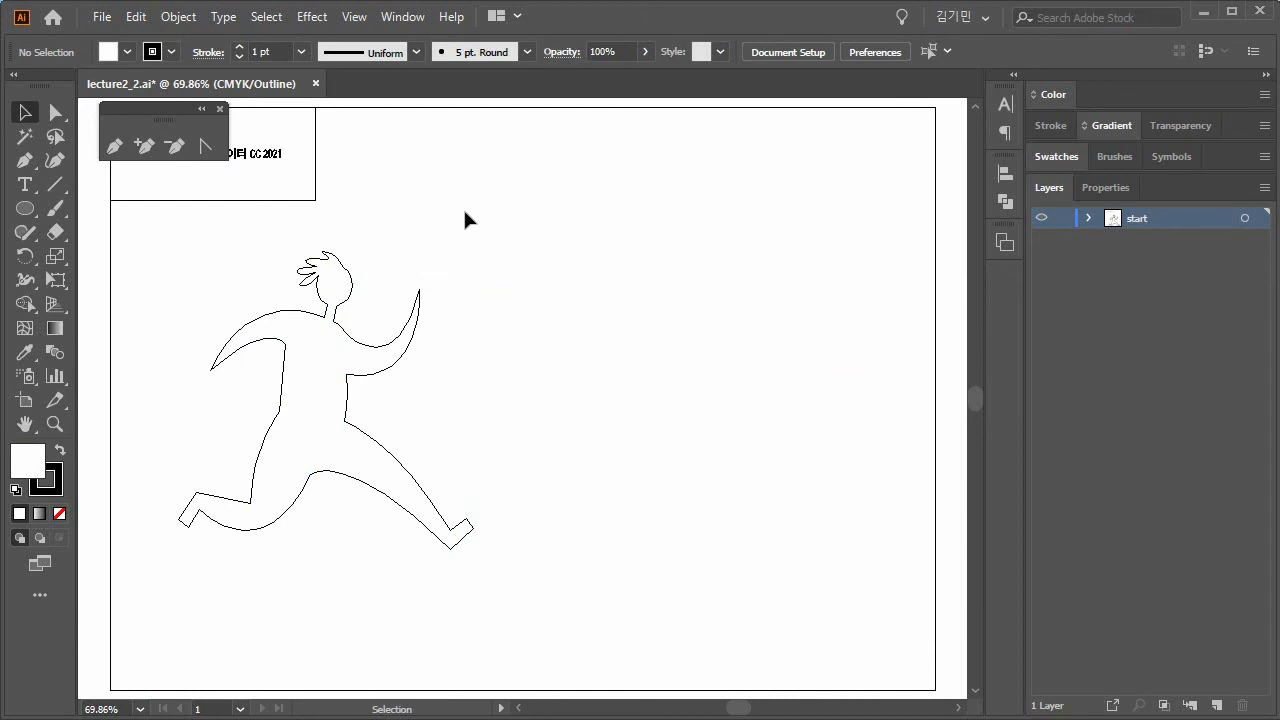
left_click(356, 17)
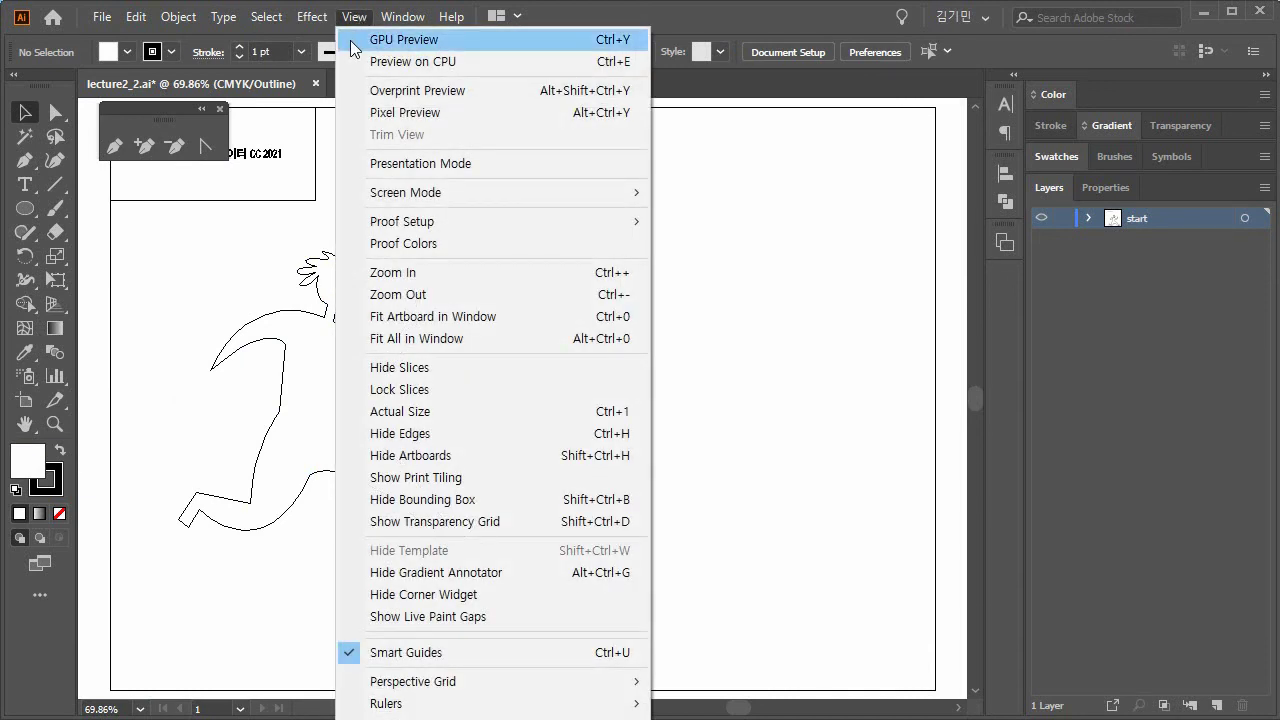
left_click(484, 40)
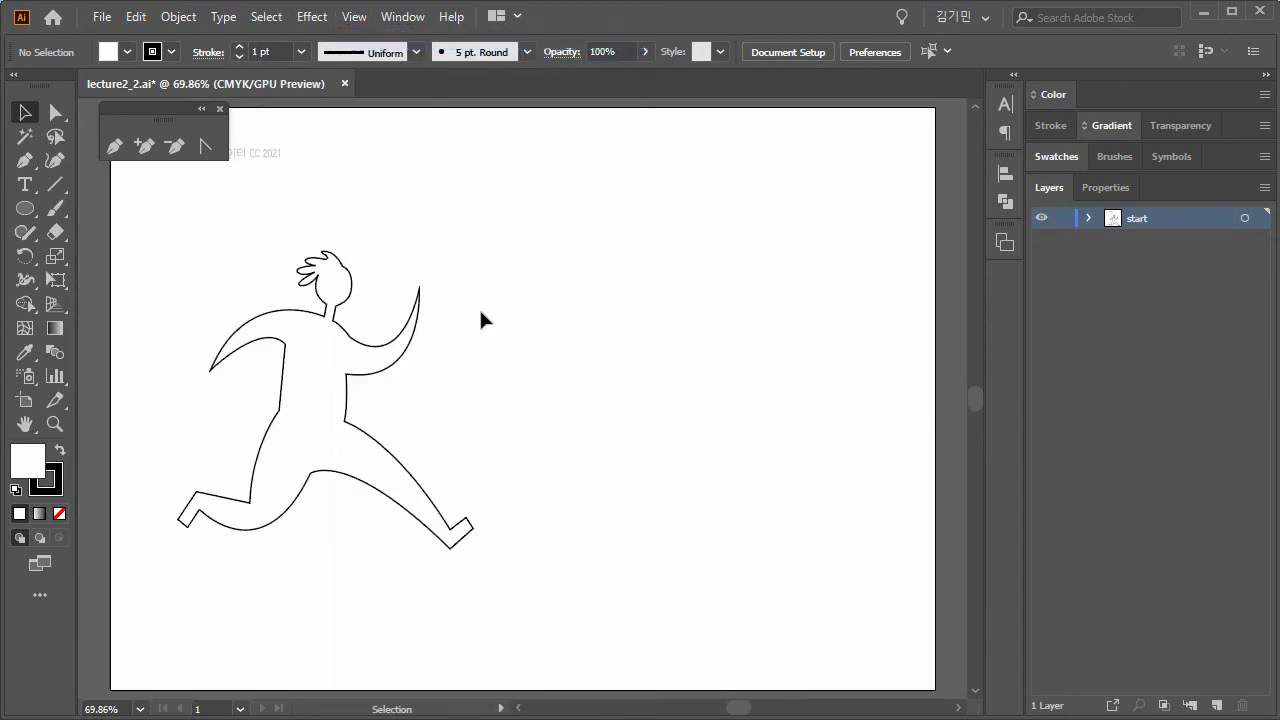
left_click_drag(234, 256, 484, 595)
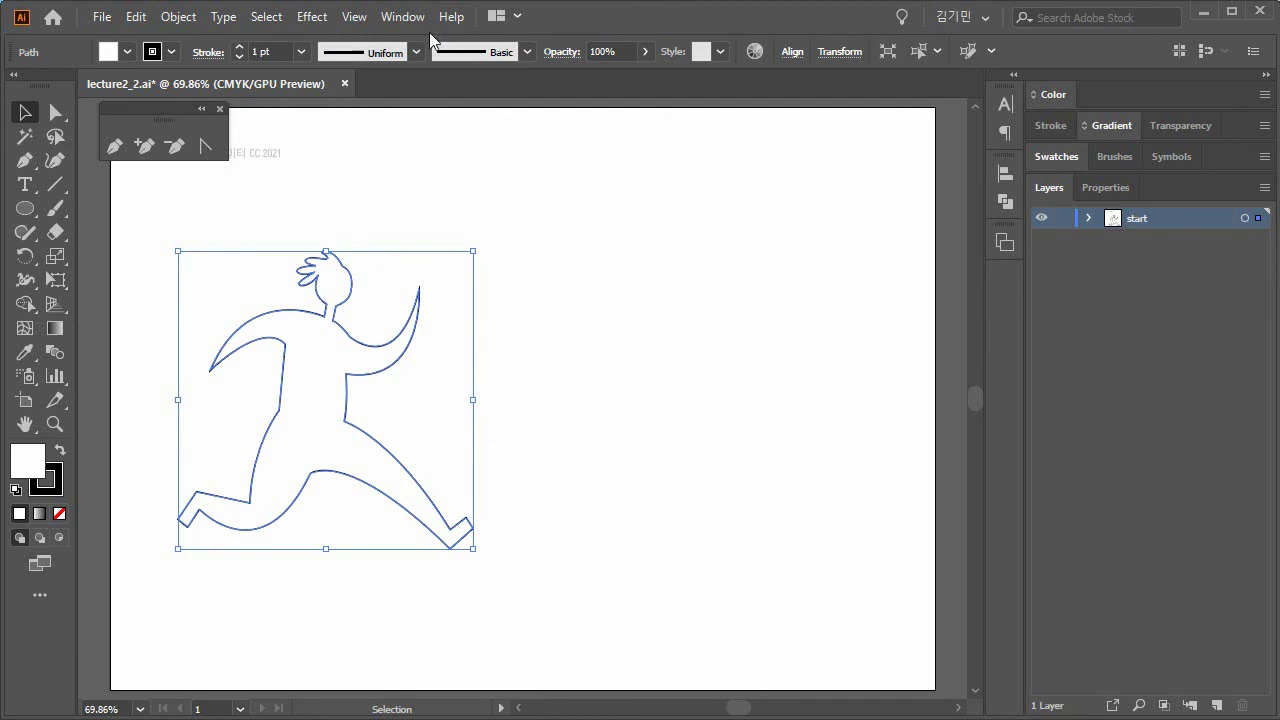
Select the runner and Alt+Shift-drag two copies to the right, forming a row of three.
left_click(350, 18)
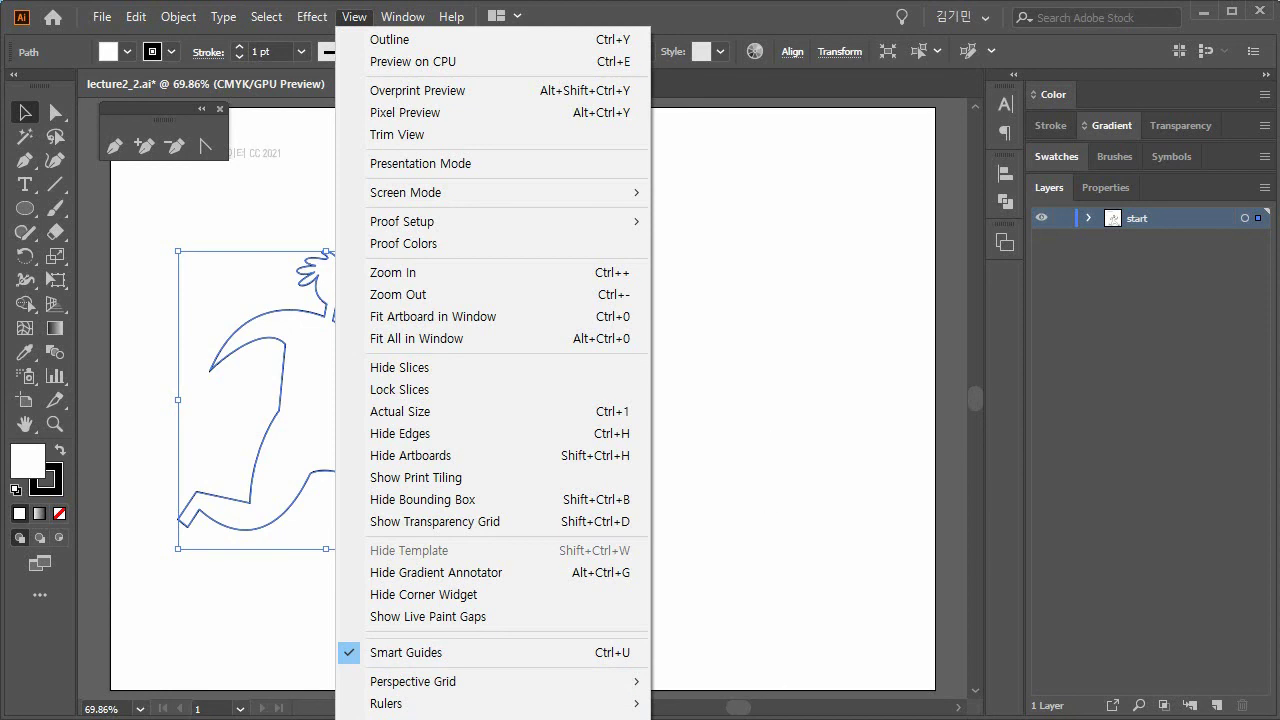
left_click(622, 349)
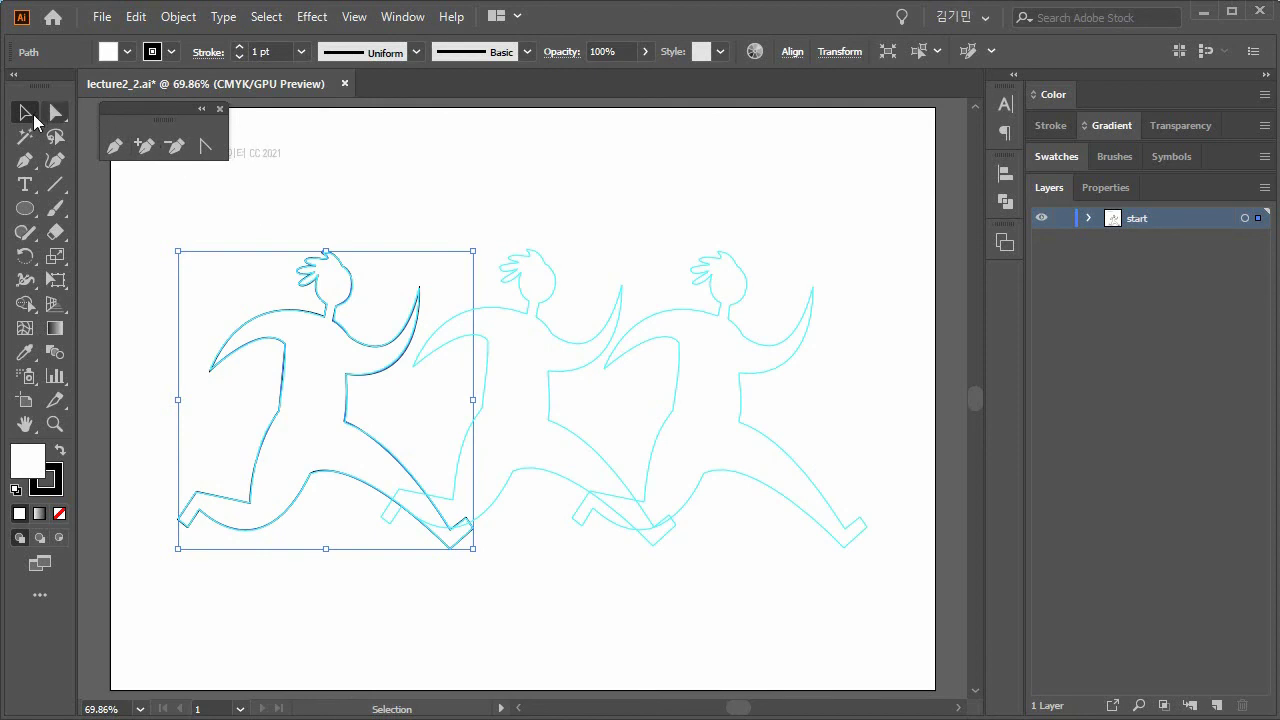
left_click(519, 265)
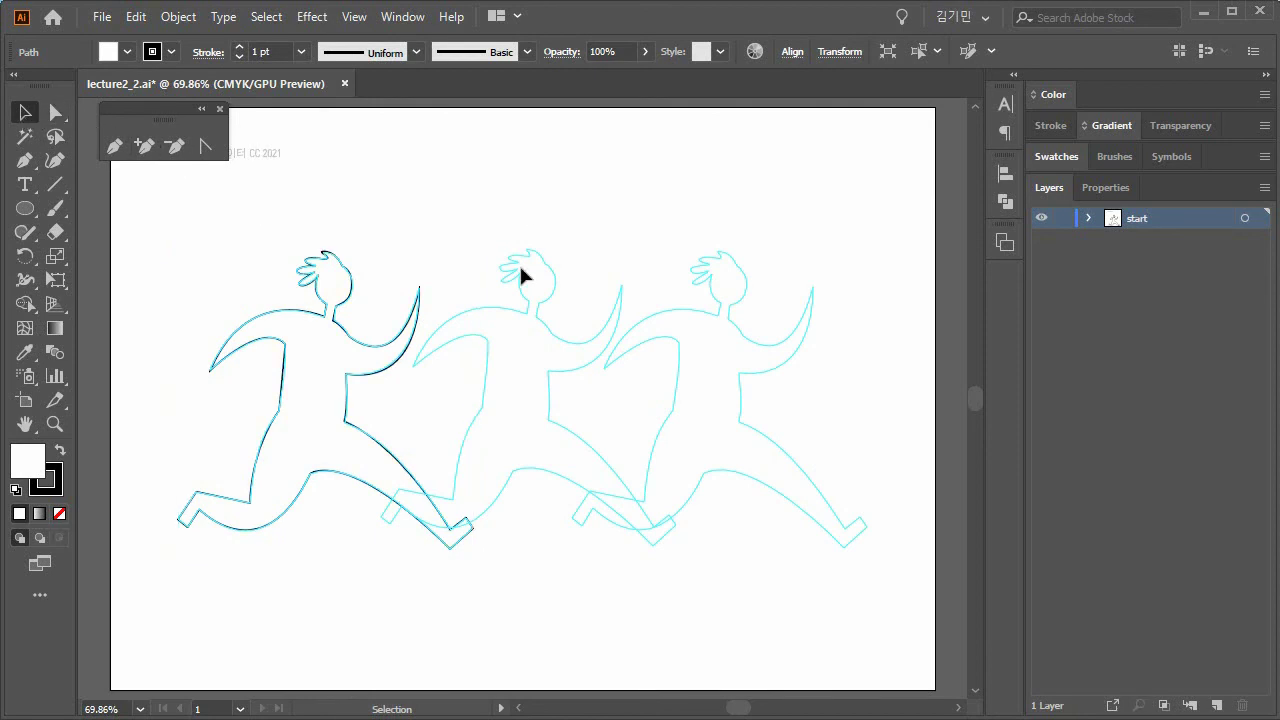
left_click(384, 368)
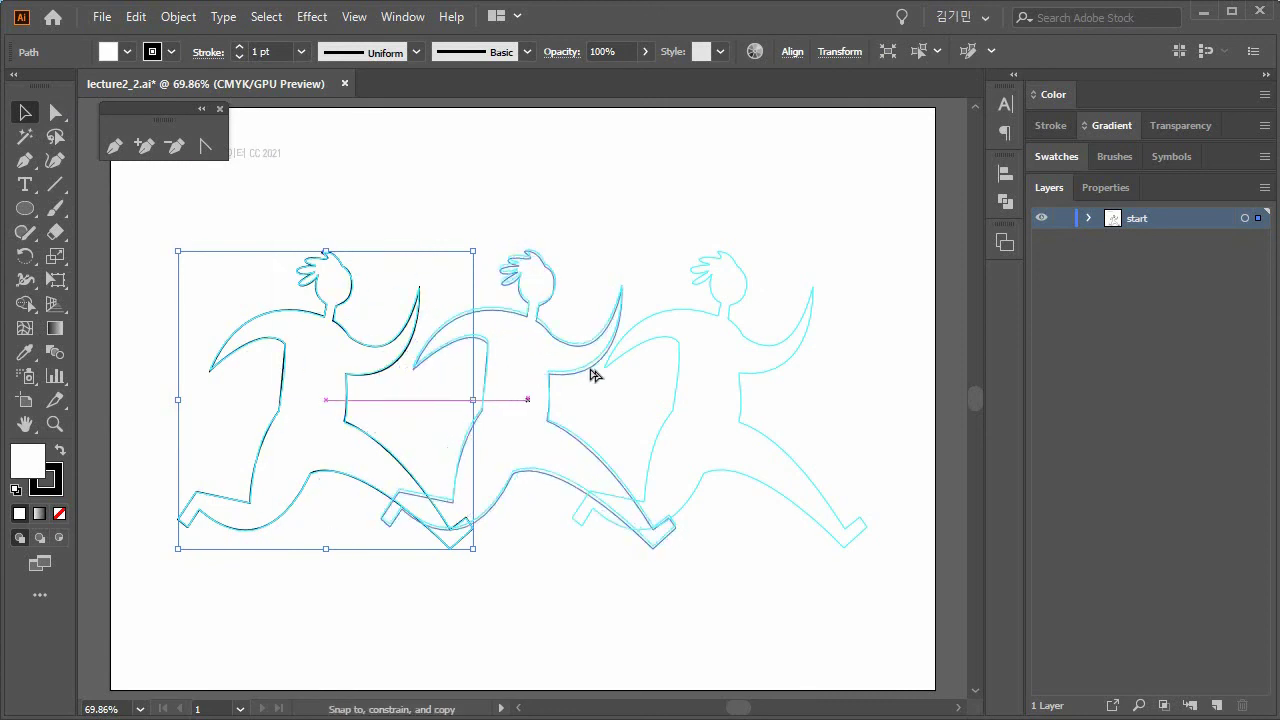
mouse_move(389, 368)
left_mouse_down()
mouse_move(590, 372)
mouse_move(783, 397)
left_mouse_up()
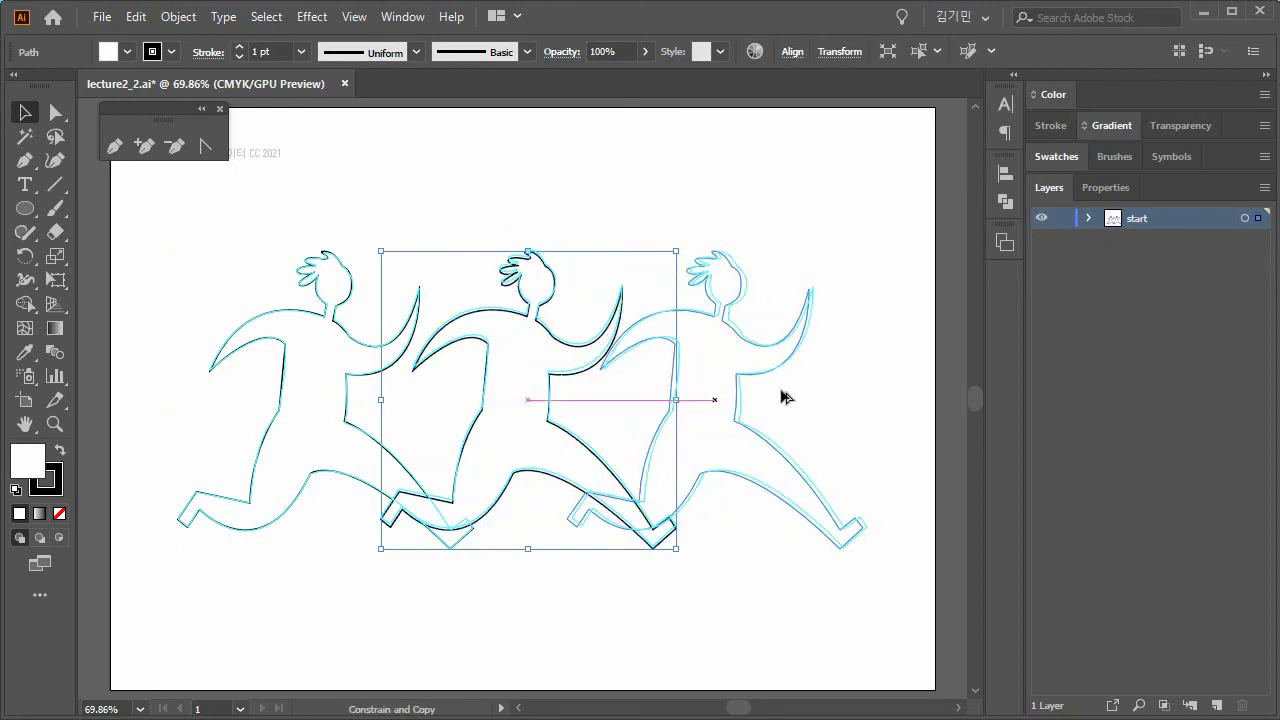
left_click_drag(785, 397, 781, 395)
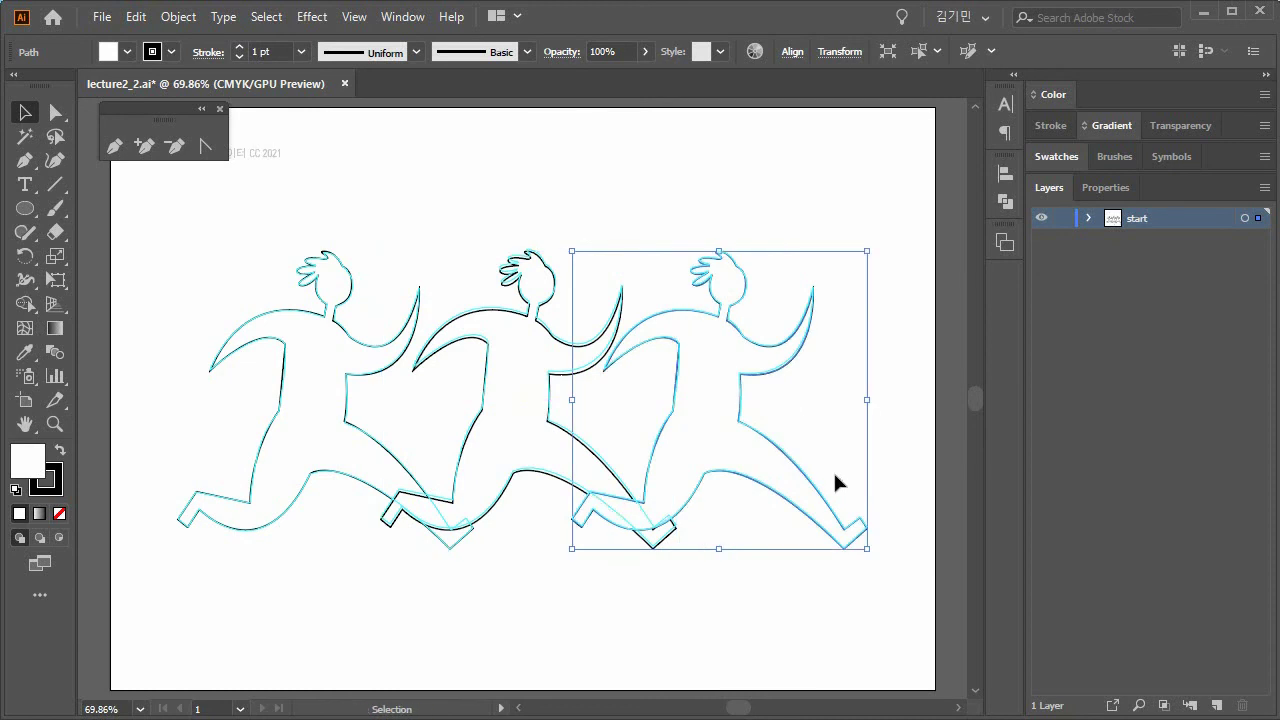
left_click(733, 612)
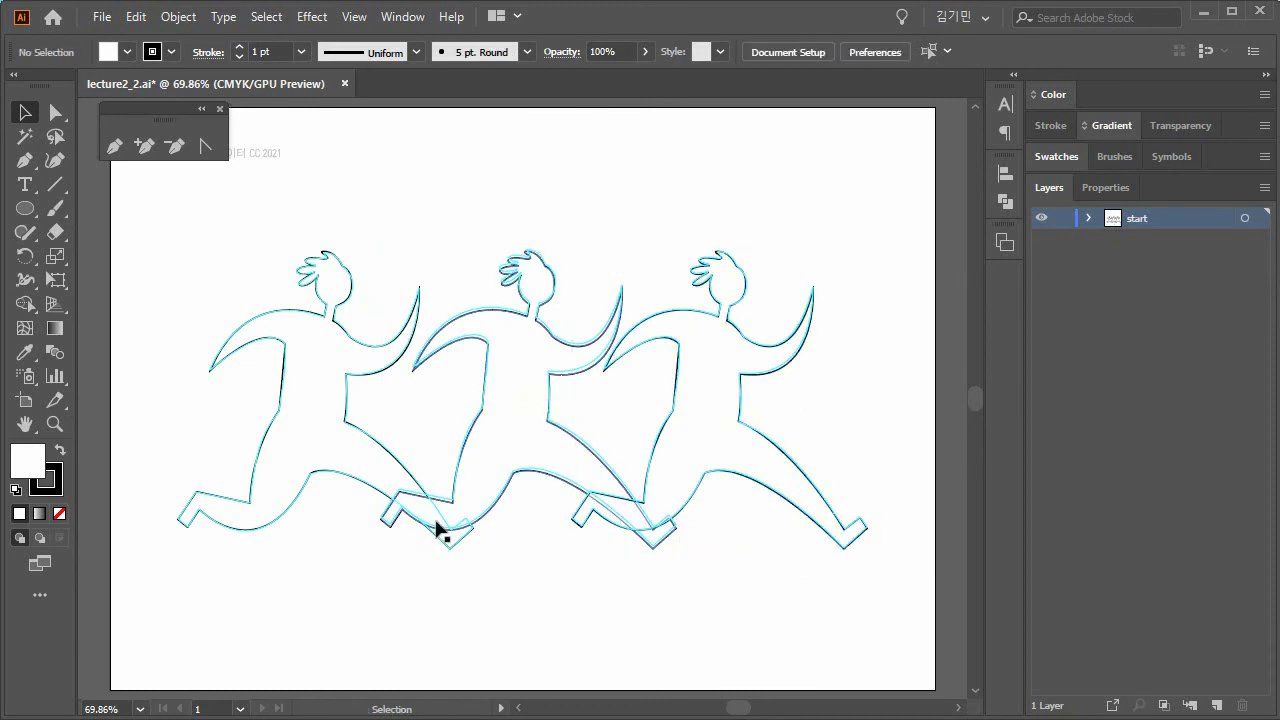
left_click(491, 510)
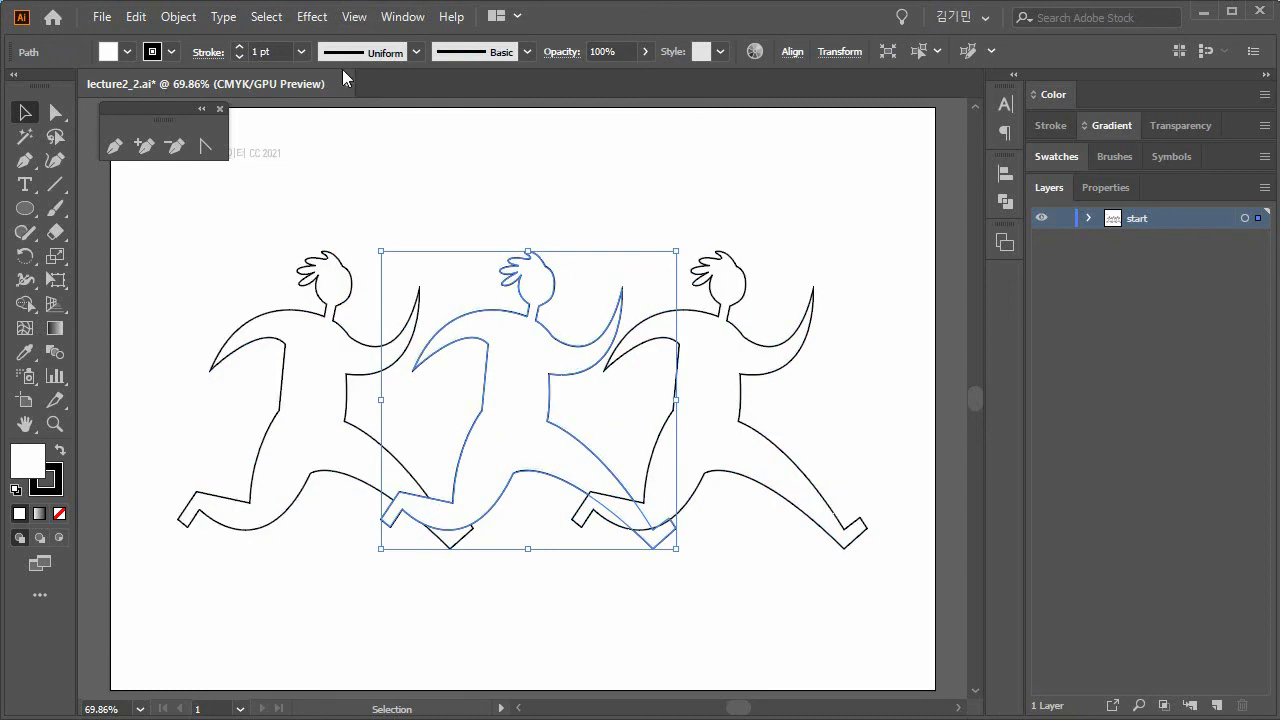
Fill the left, middle and right running figures with green, orange and blue swatches.
left_click(330, 240)
left_click(366, 333)
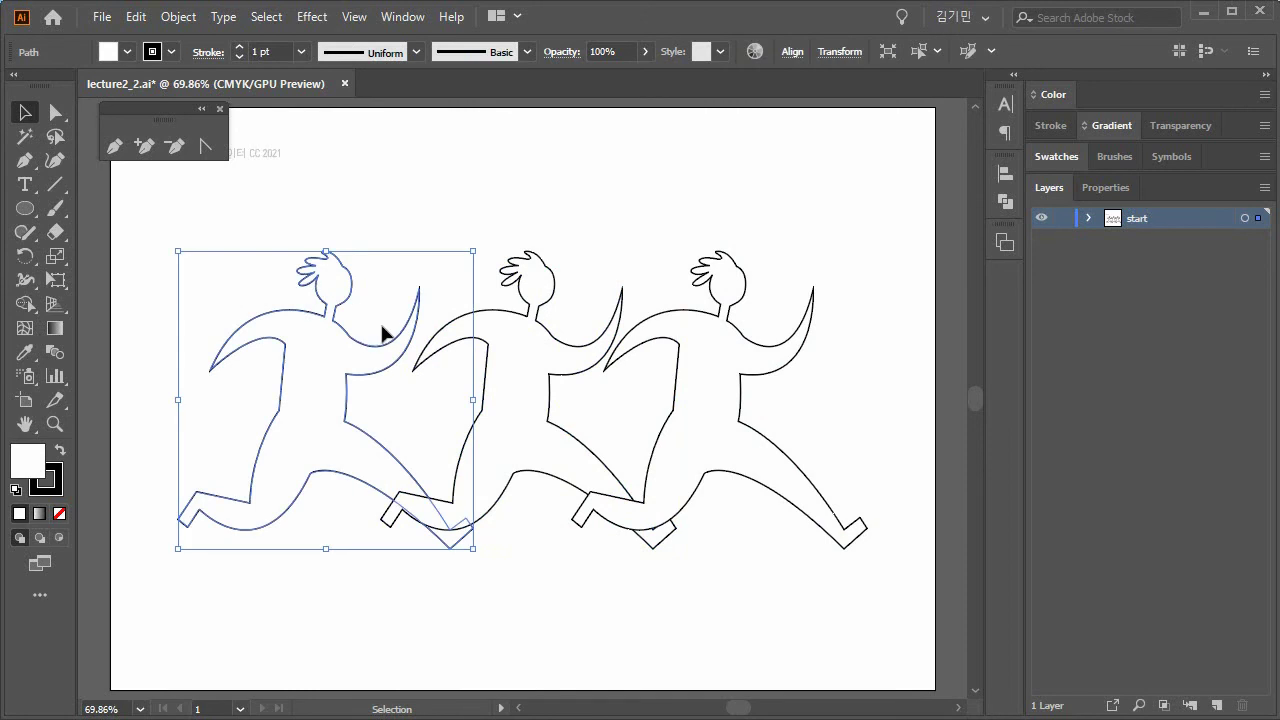
left_click(221, 108)
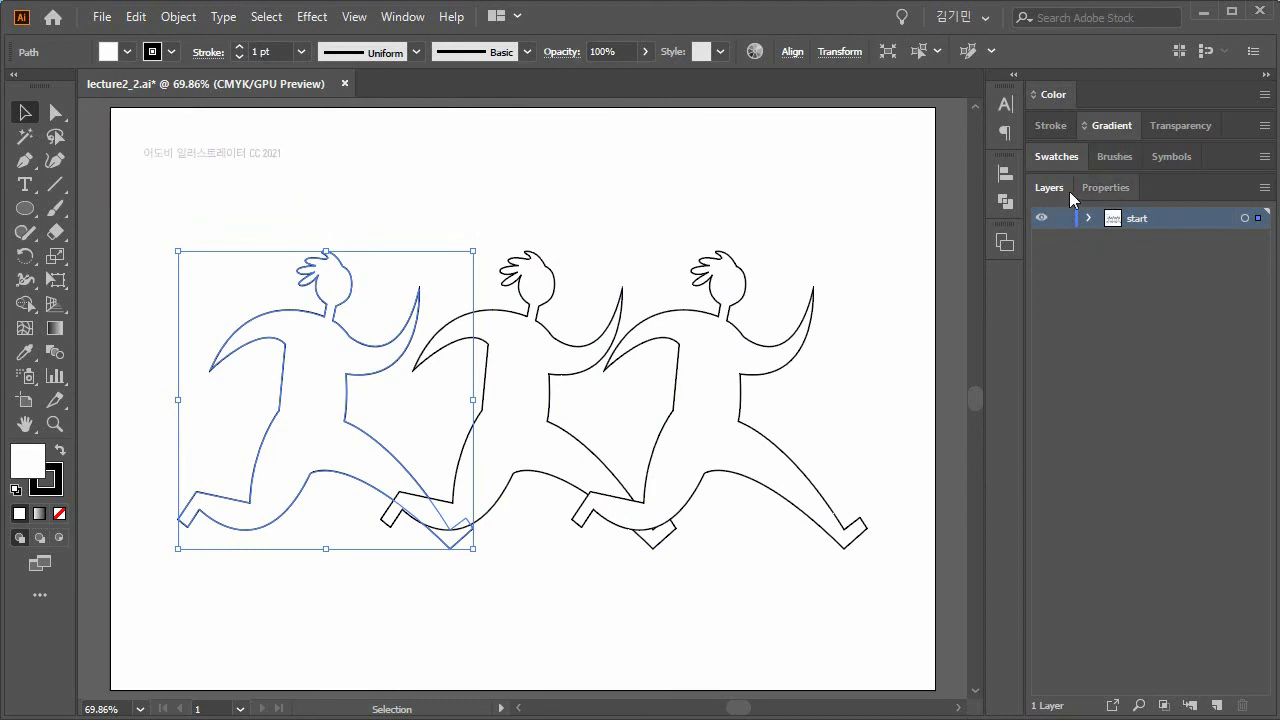
left_click(1053, 160)
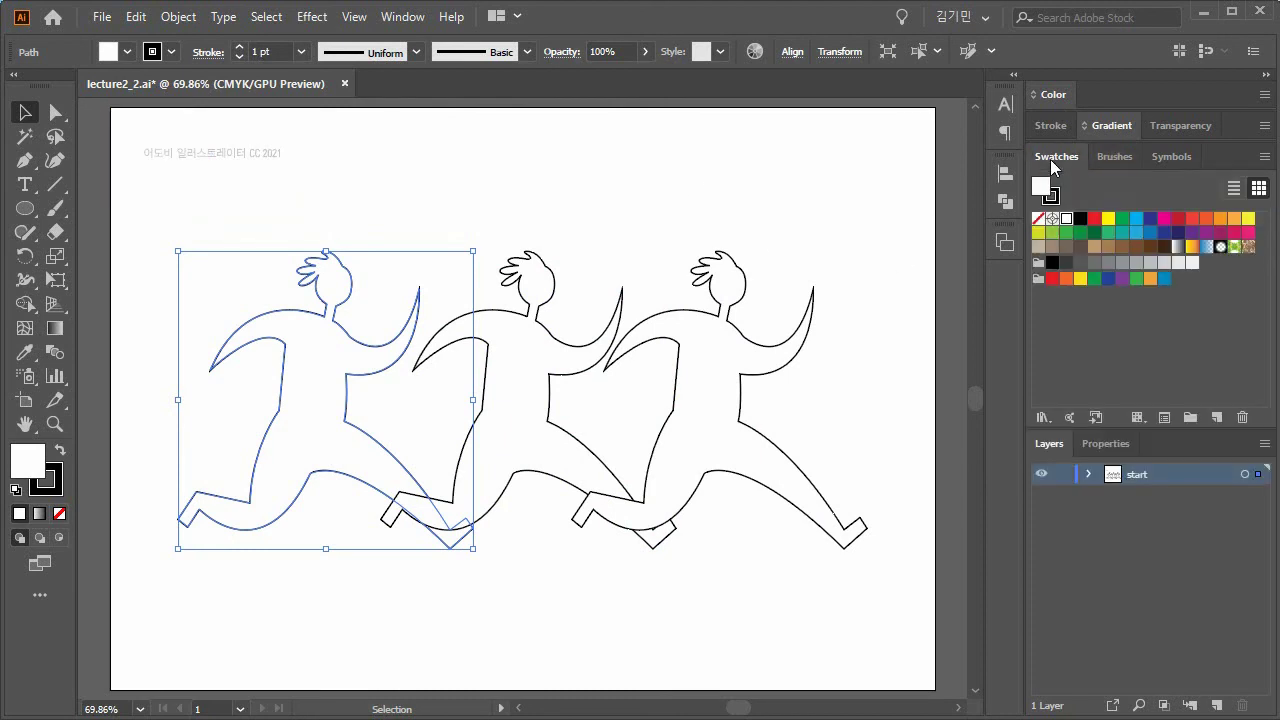
left_click(1168, 325)
left_click(1135, 280)
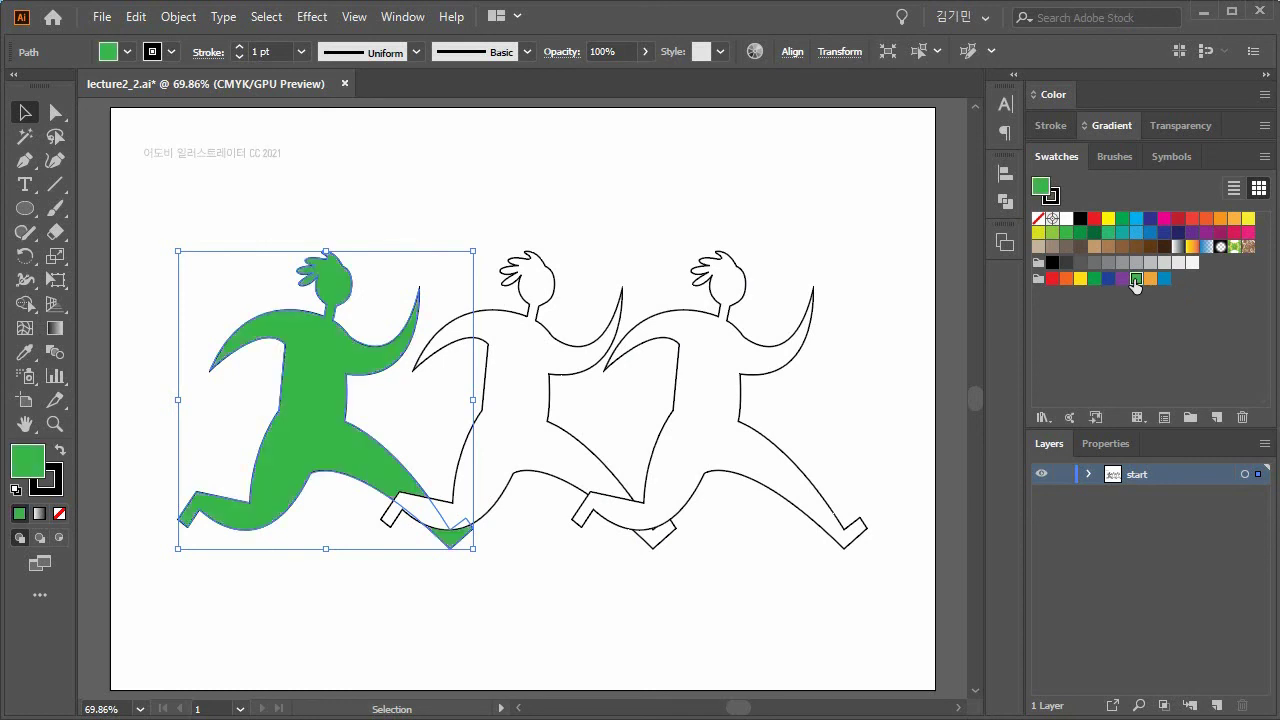
left_click(554, 287)
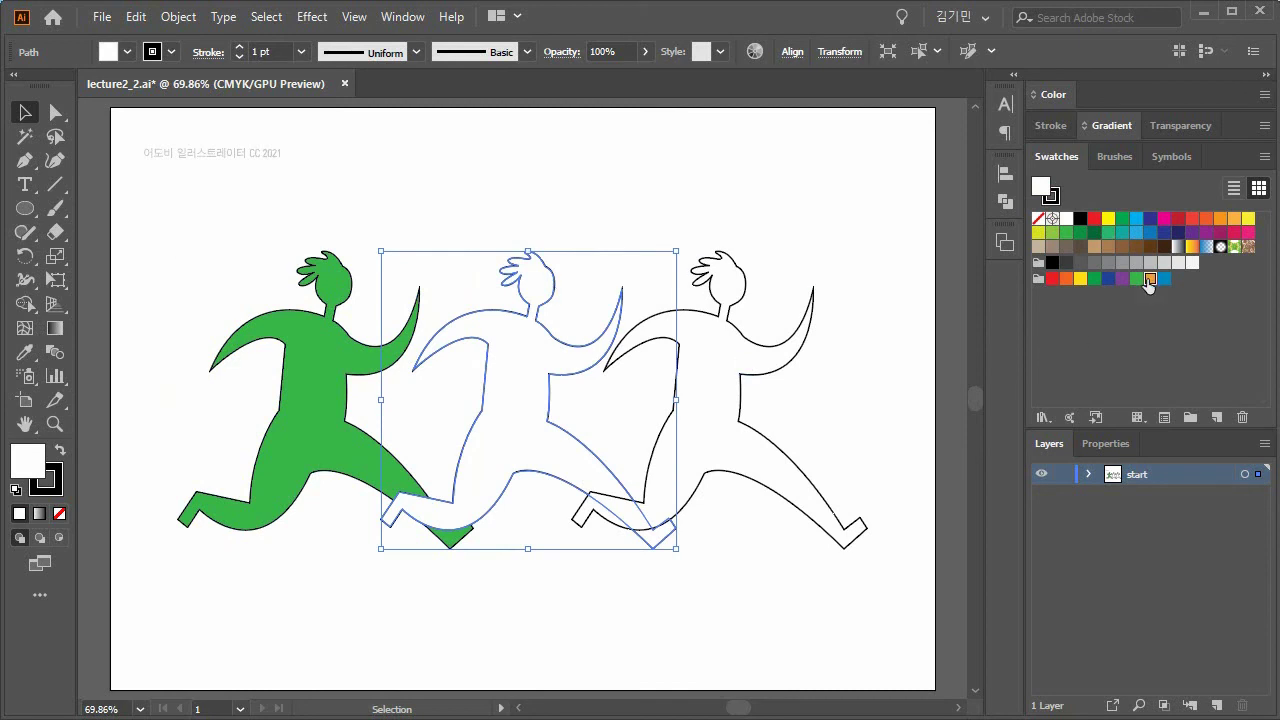
left_click(1150, 278)
left_click(738, 333)
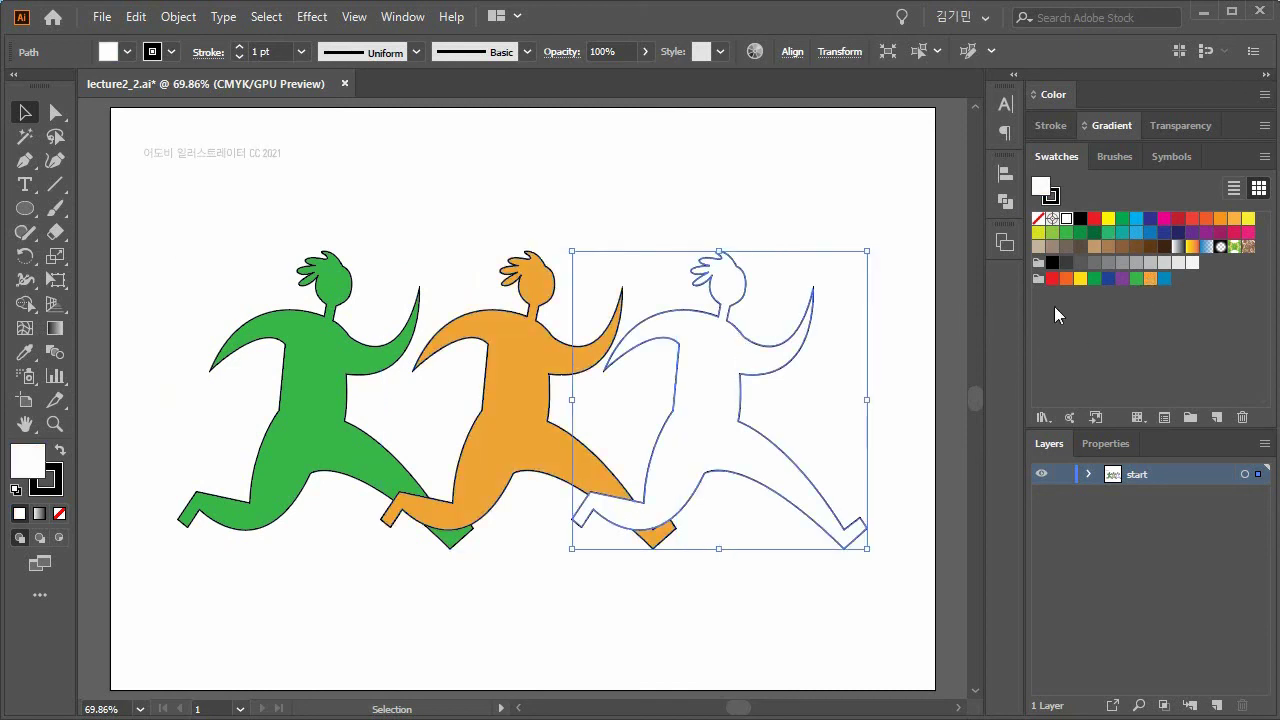
left_click(1164, 278)
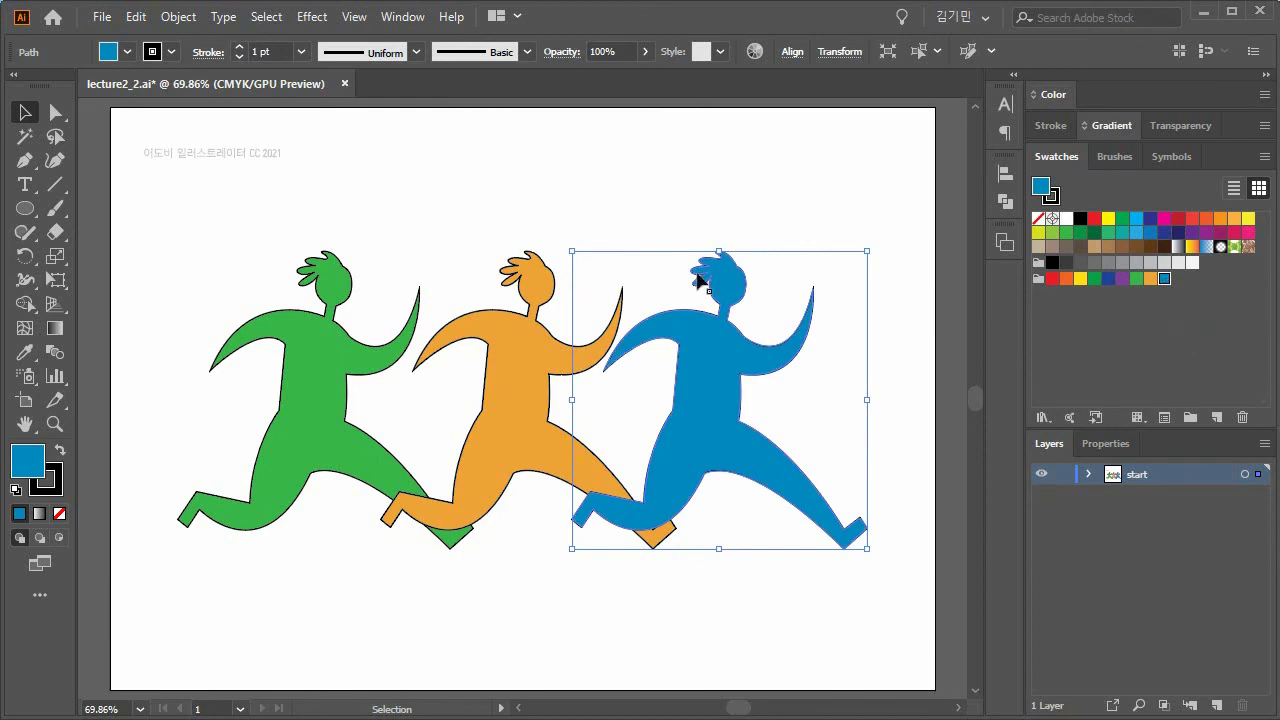
Set the three figures' stroke to None, removing their black outlines.
left_click(305, 240)
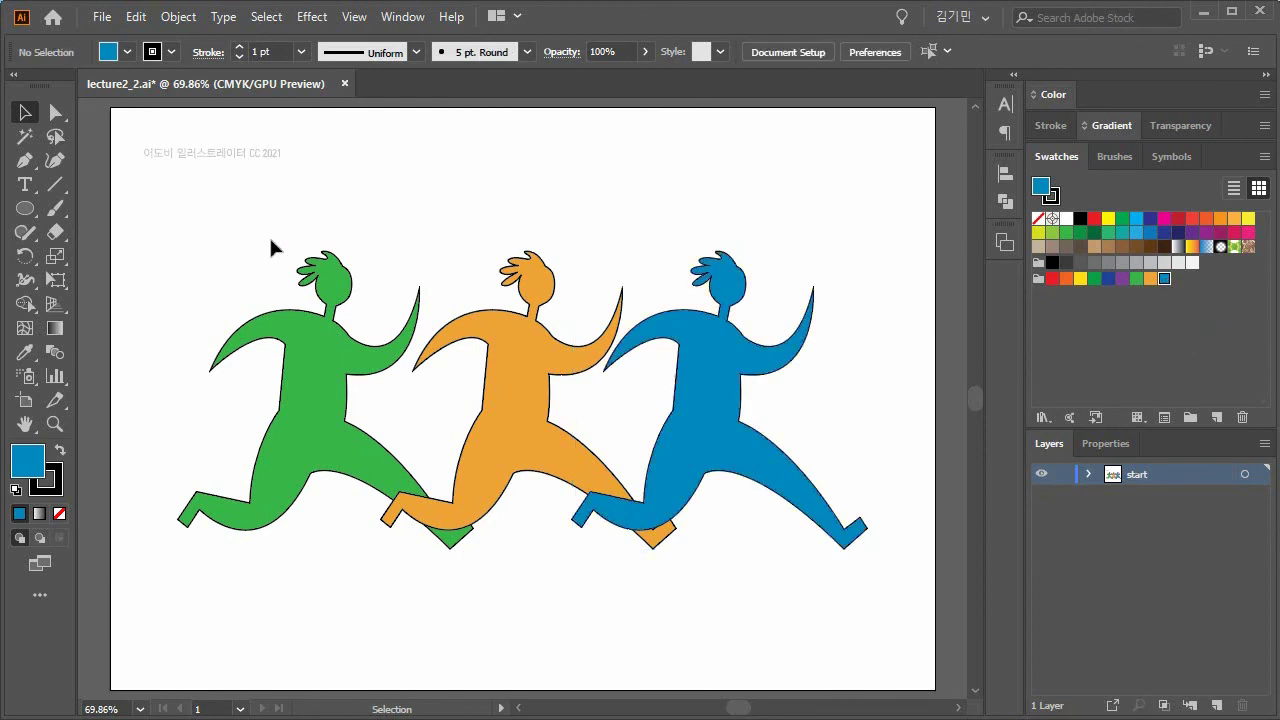
left_click(327, 269)
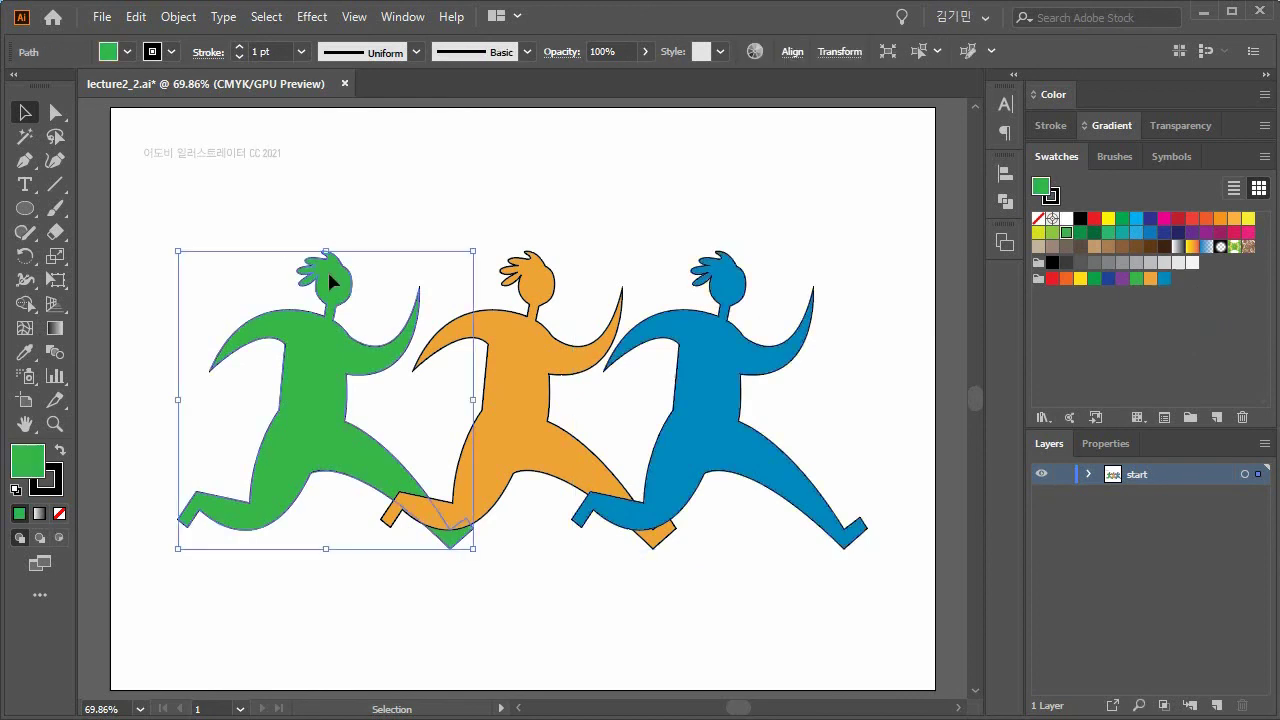
left_click(50, 488)
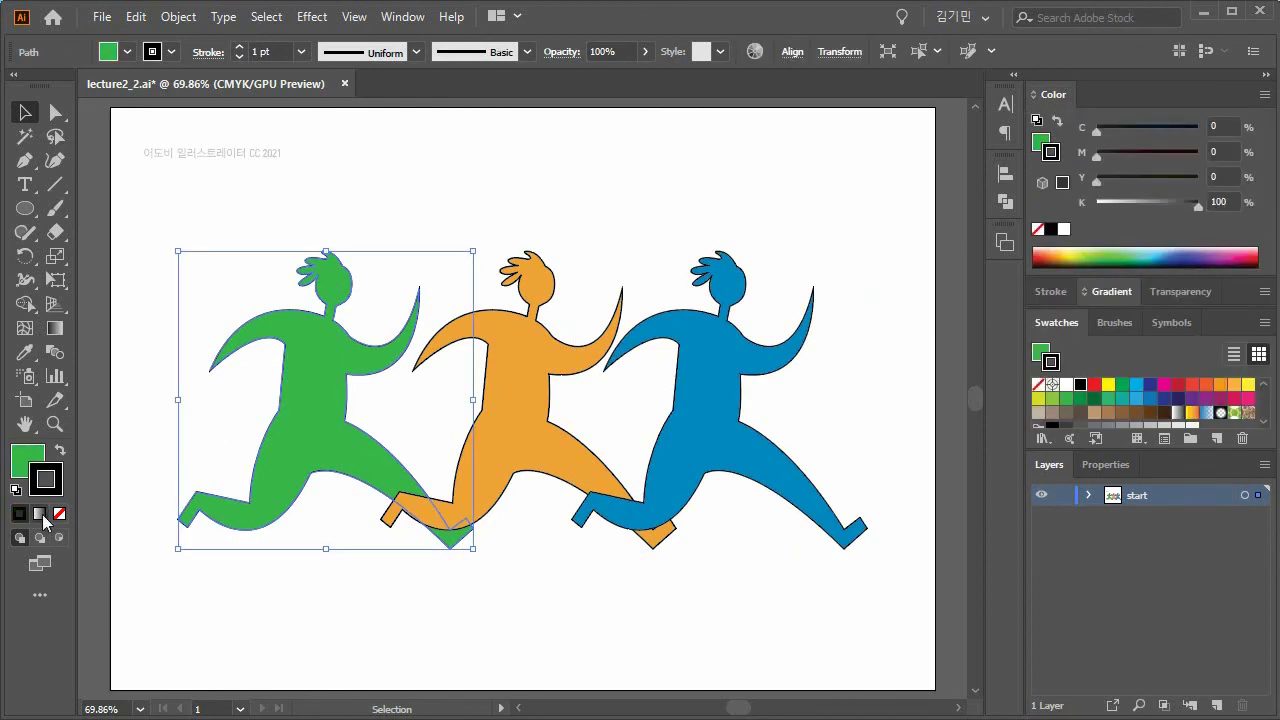
left_click(537, 343)
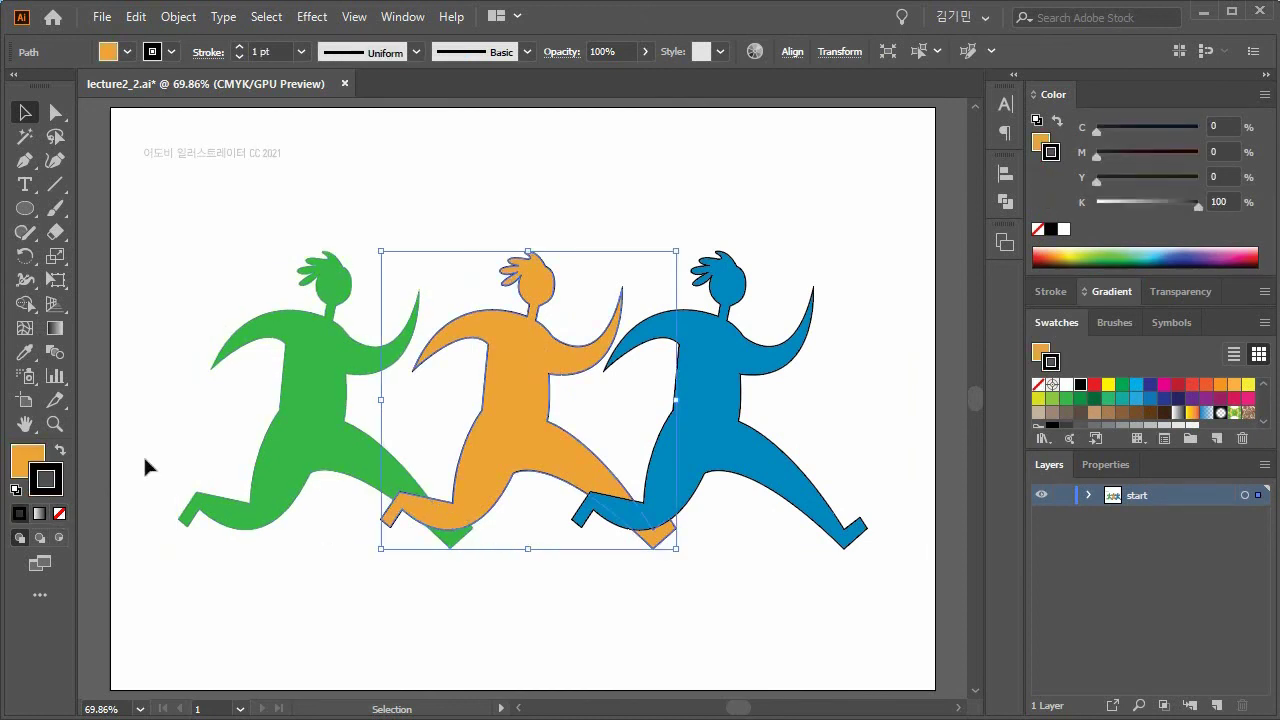
left_click(727, 367)
left_click(59, 513)
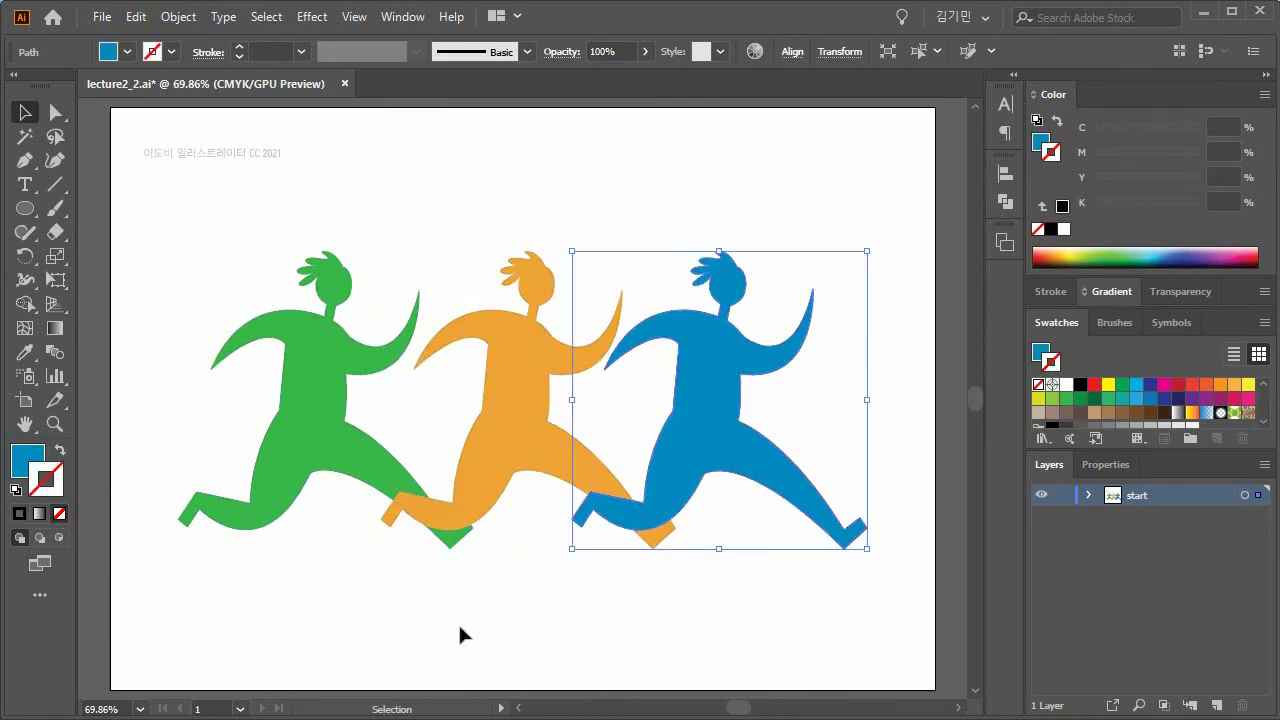
left_click(460, 636)
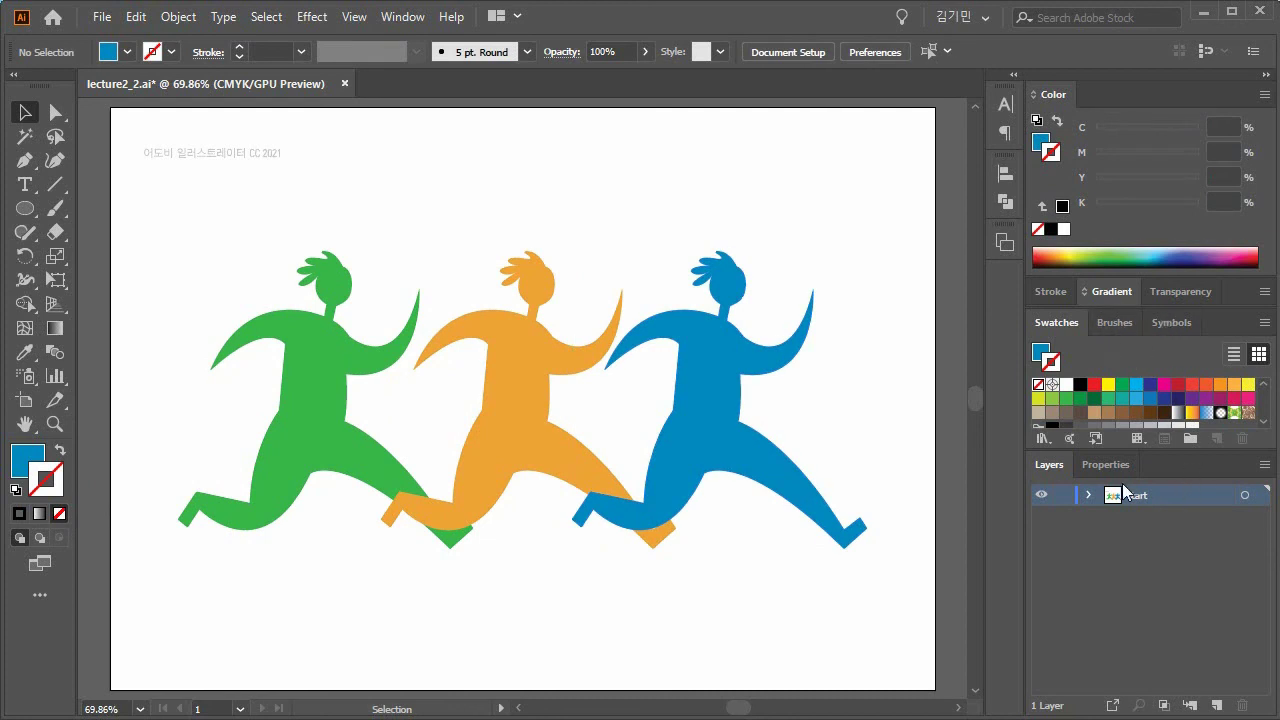
Collapse the layers list, then select and deselect the shortcut notes text in 기본 단축기(2강).ai.
double_click(1049, 466)
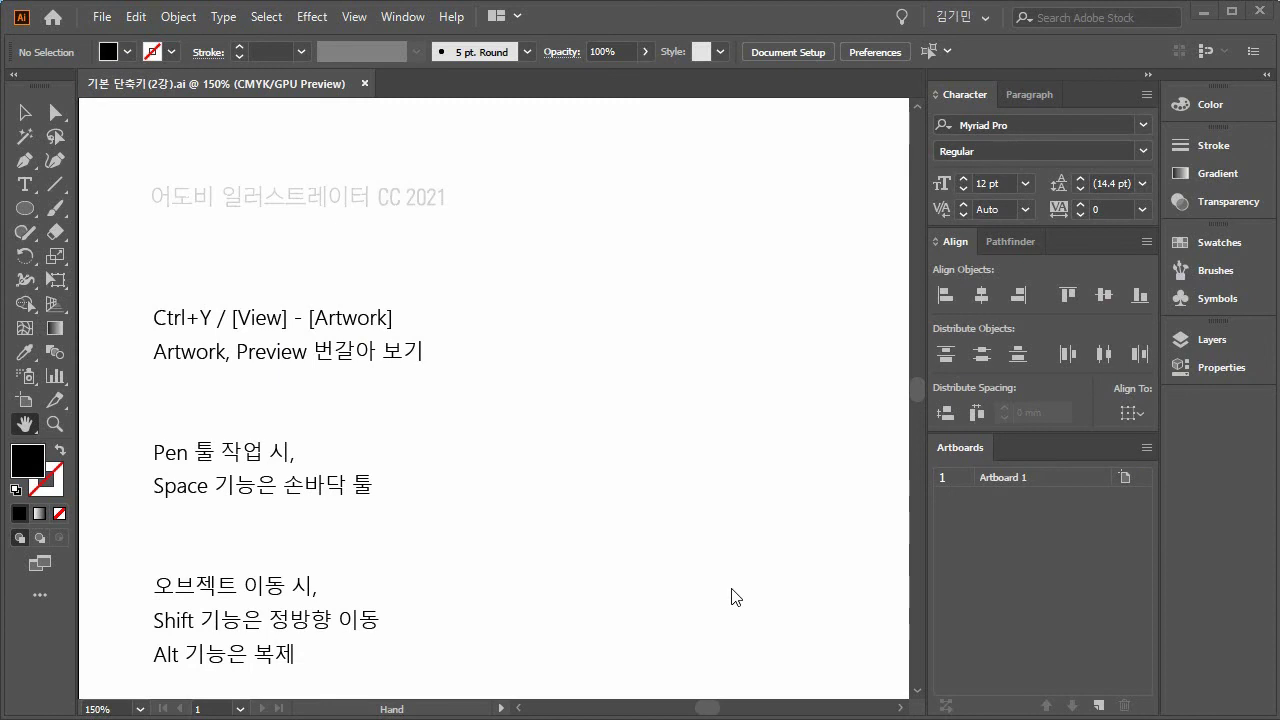
left_click(24, 115)
left_click(269, 362)
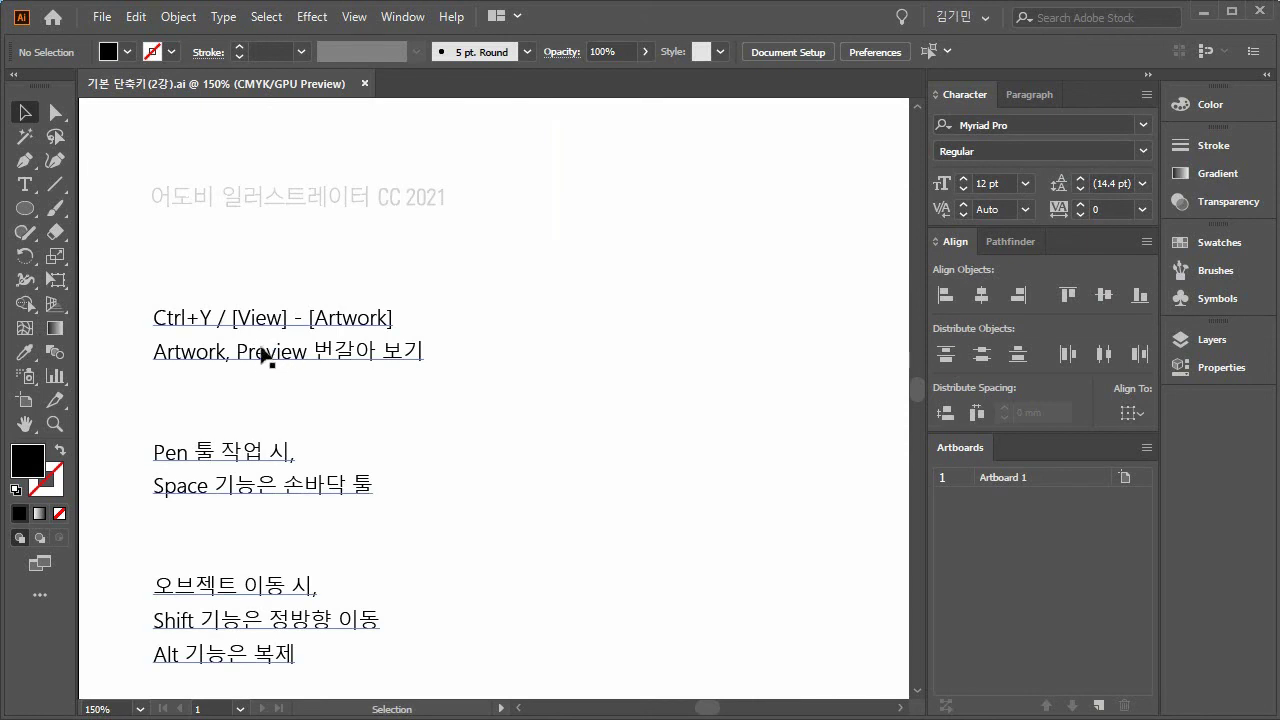
left_click(407, 417)
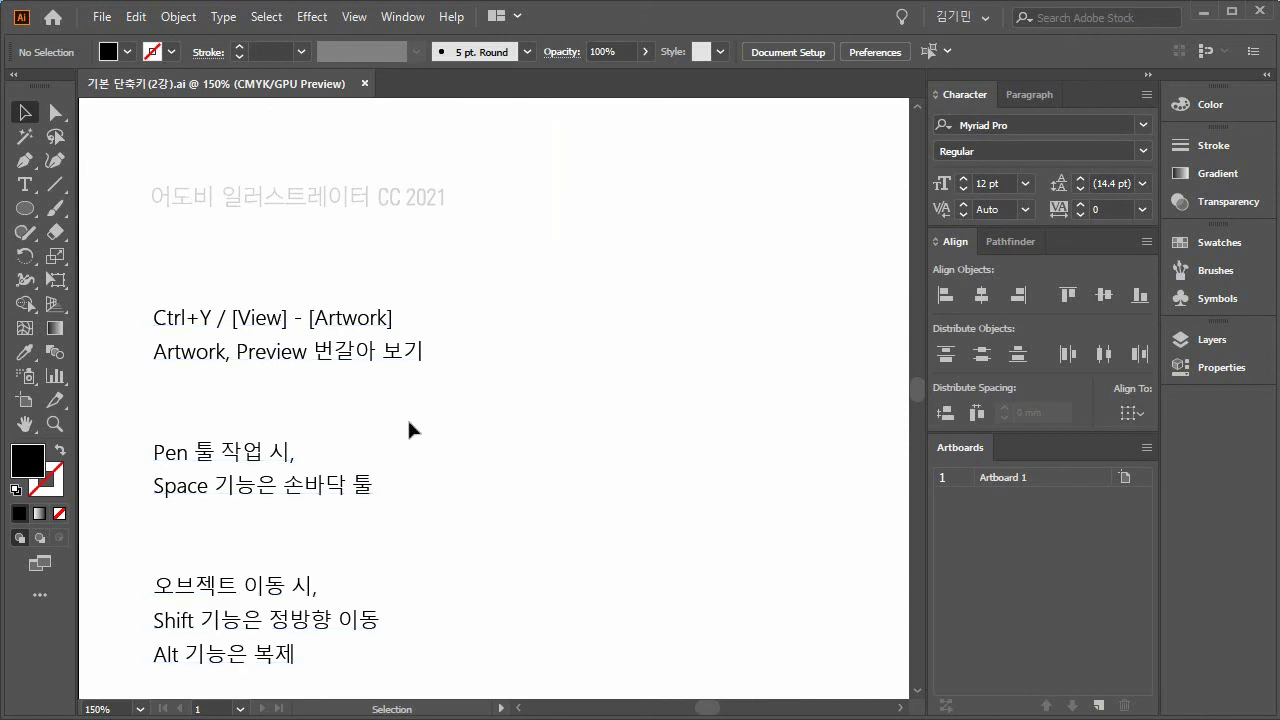